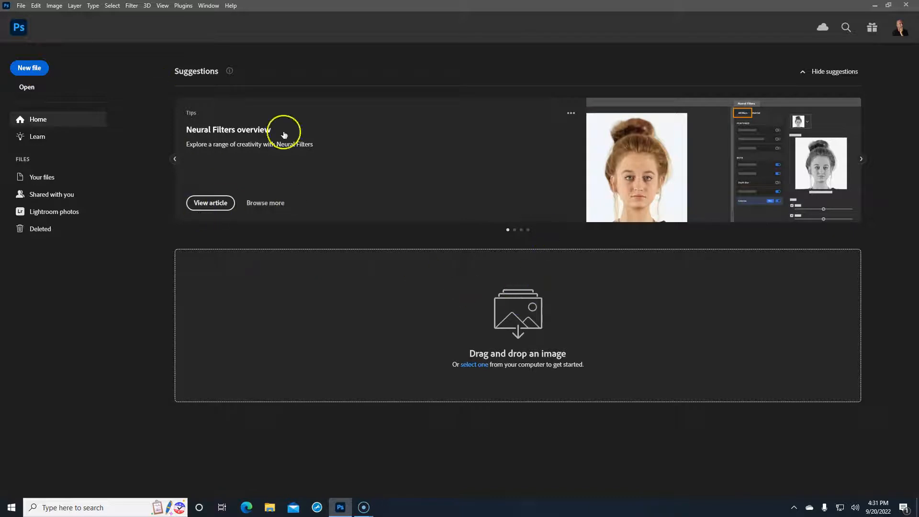
Create a 10 × 8 in, 300 ppi RGB document with a black background and the sRGB profile
key(ctrl+n)
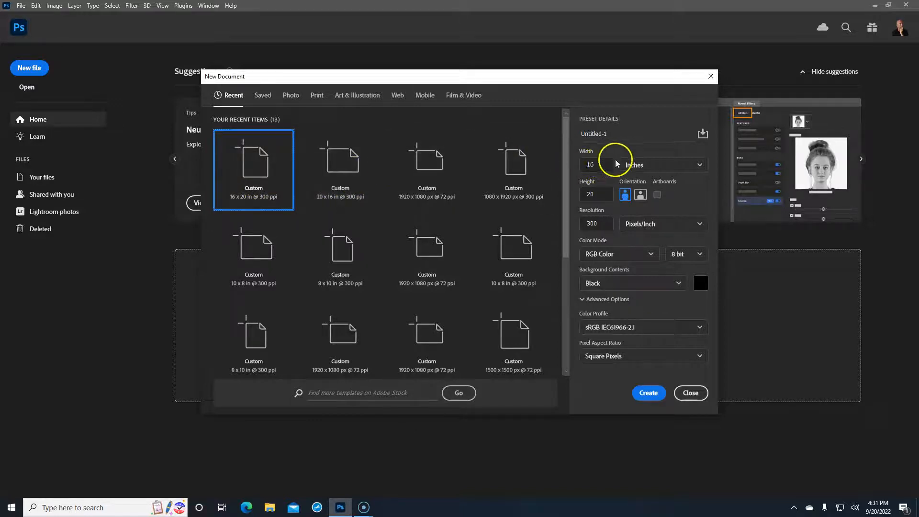
click(599, 165)
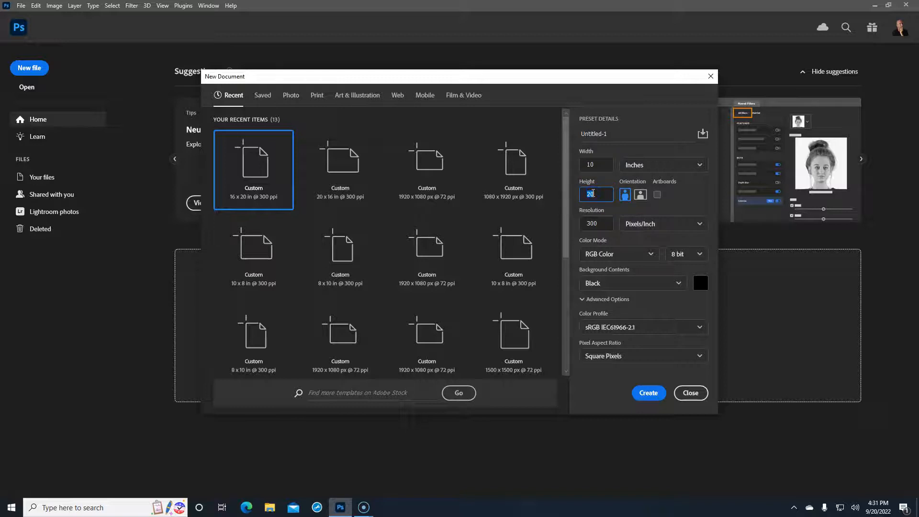
click(682, 189)
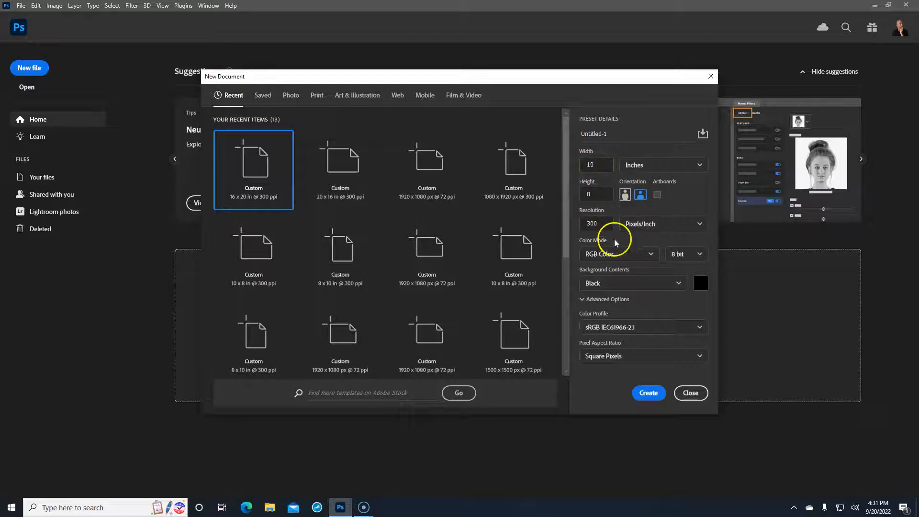
click(673, 257)
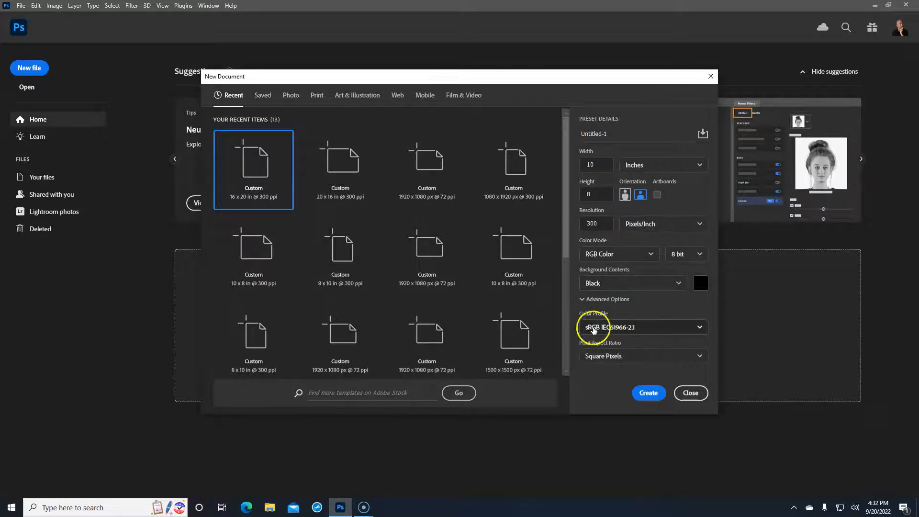
click(699, 328)
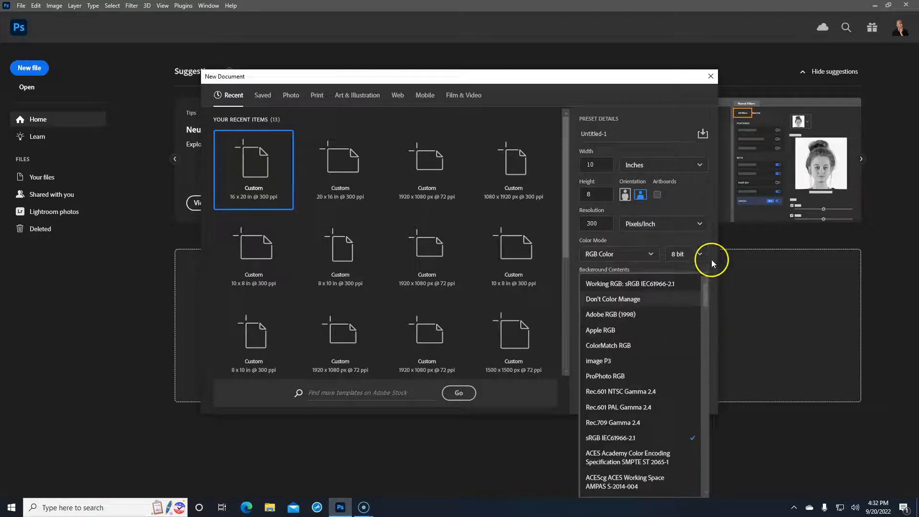
click(704, 239)
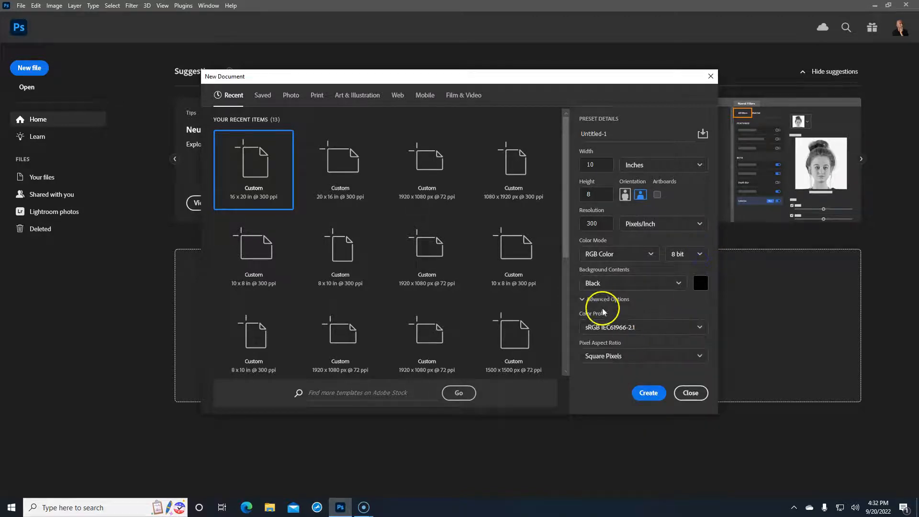
click(649, 393)
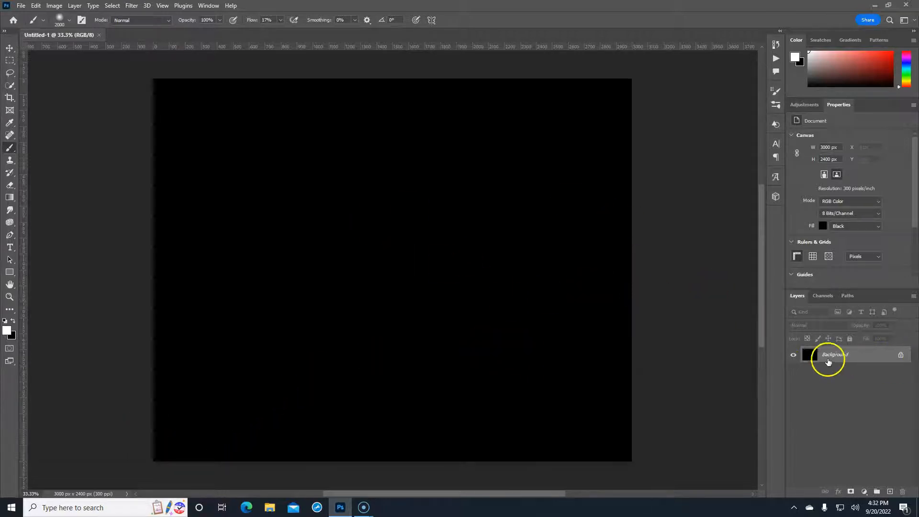
Unlock the background layer and add a black Solid Color fill layer
click(900, 355)
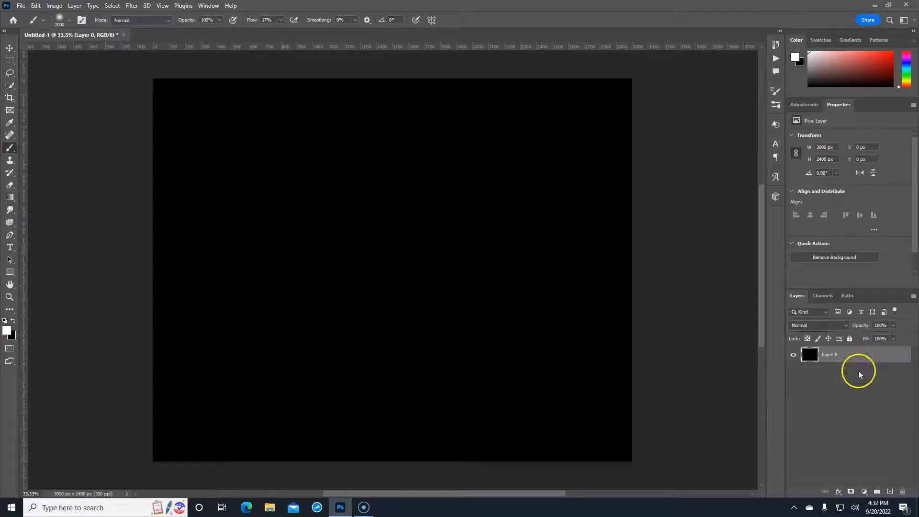
click(864, 491)
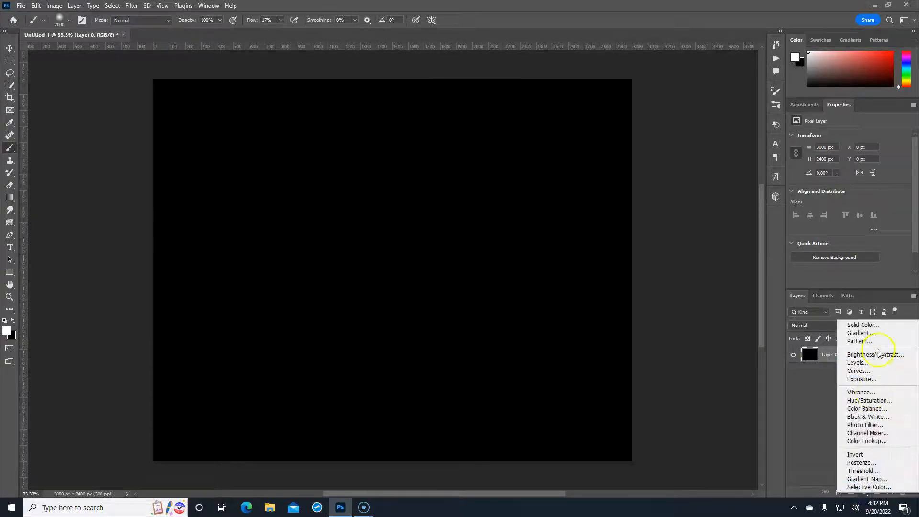
click(880, 325)
drag(583, 133, 521, 193)
click(748, 62)
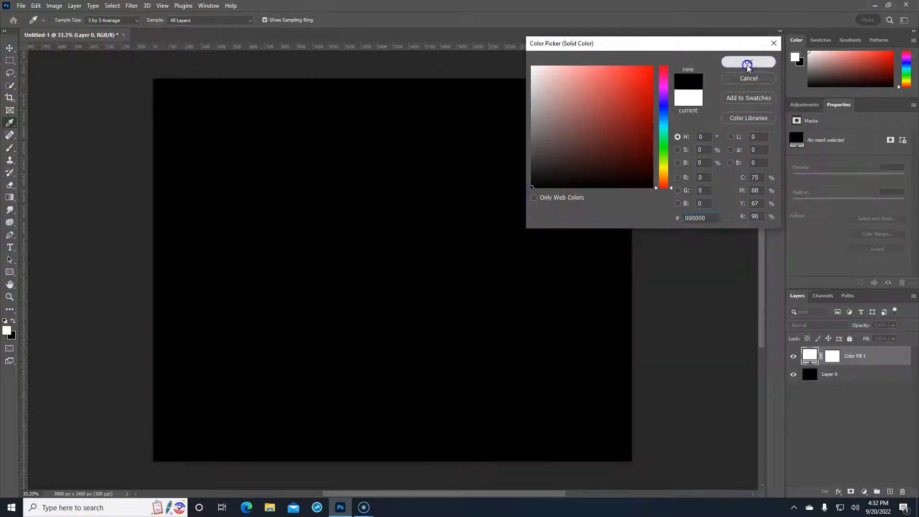
Delete Layer 0 and rename the fill layer 'Background'
click(878, 374)
drag(884, 375, 902, 492)
click(856, 360)
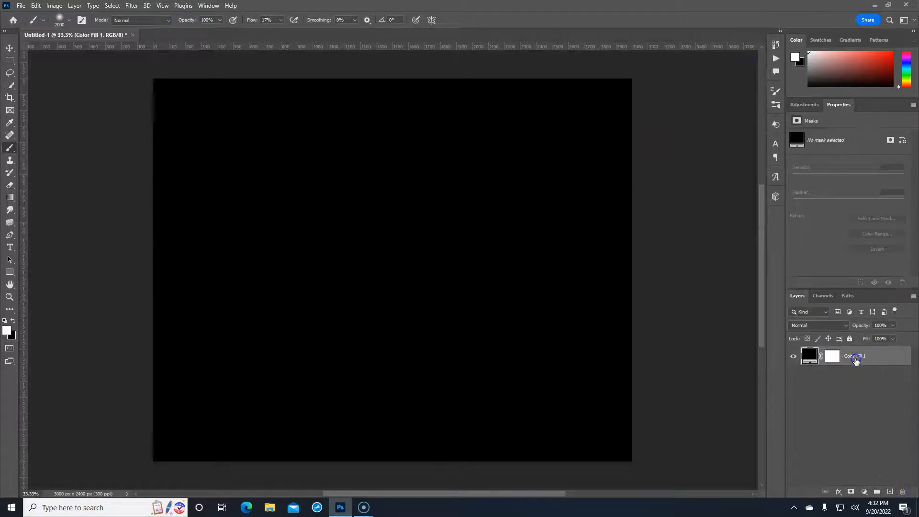
text(Background)
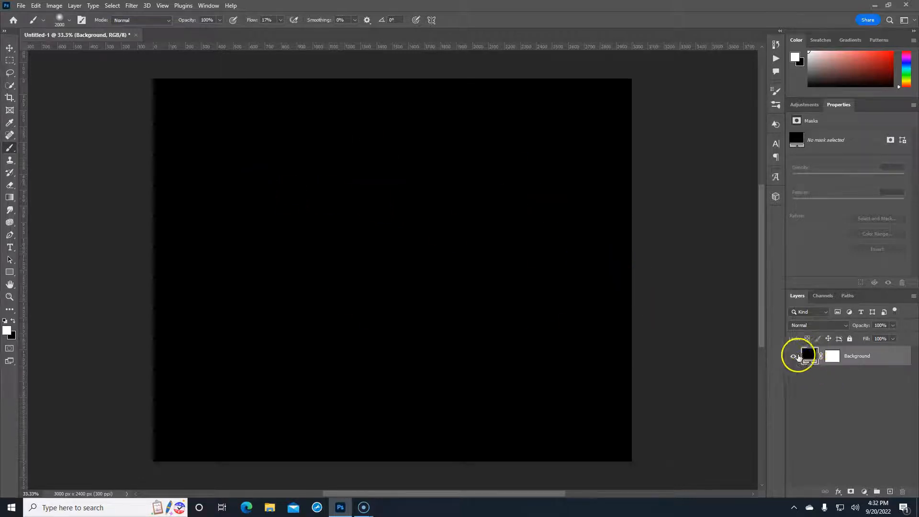
Preview other hues for the fill colour, then return it to black
double_click(807, 357)
mouse_move(630, 143)
mouse_down()
mouse_move(609, 123)
mouse_move(599, 84)
mouse_move(620, 137)
mouse_up()
drag(662, 164, 663, 82)
drag(621, 135, 532, 188)
click(748, 63)
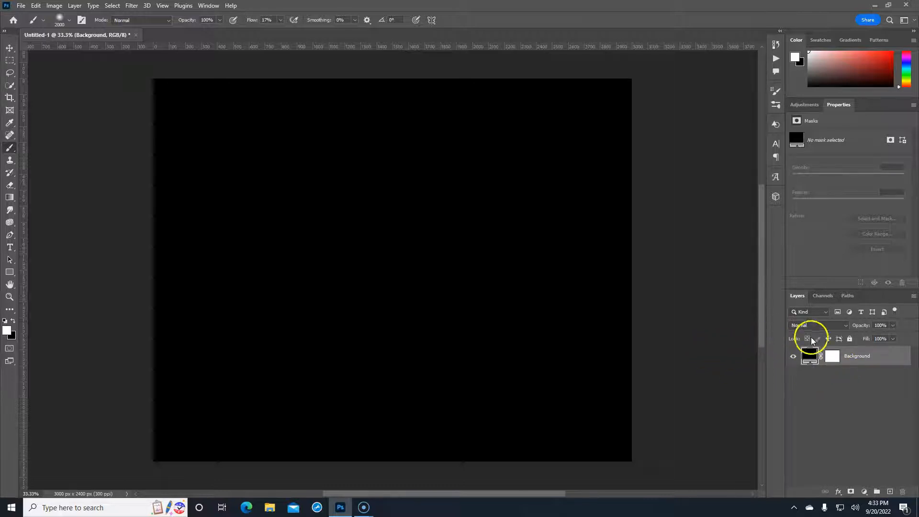
click(21, 5)
Start Place Embedded and browse to racing > Galot Motorsports > edits full size
click(37, 53)
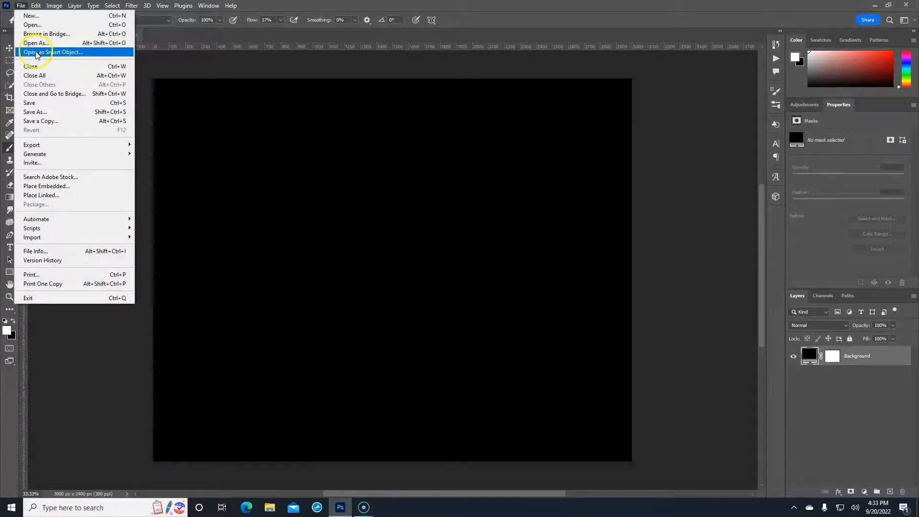
click(52, 187)
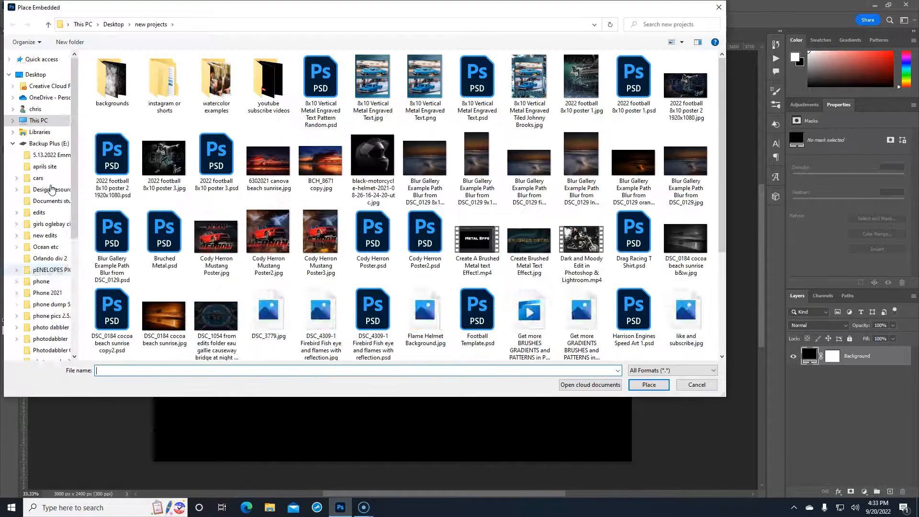
scroll(52, 190, down, 2)
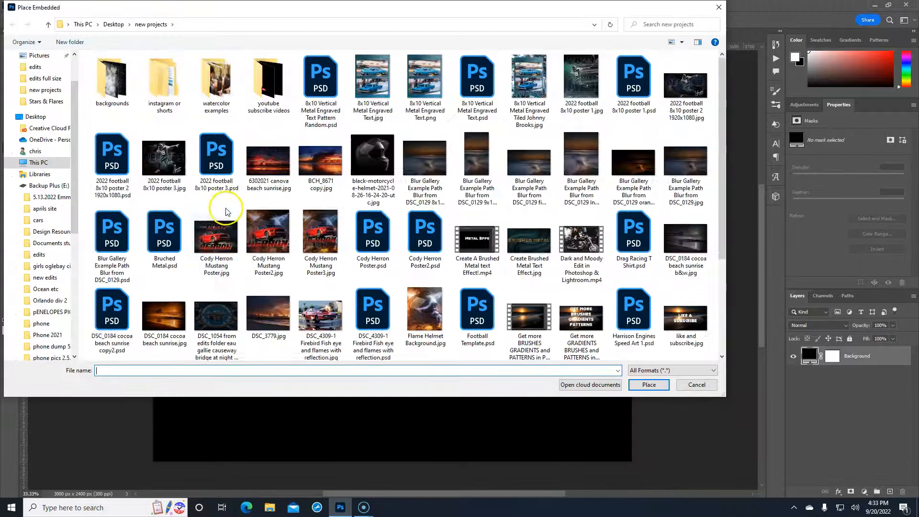
scroll(48, 225, down, 5)
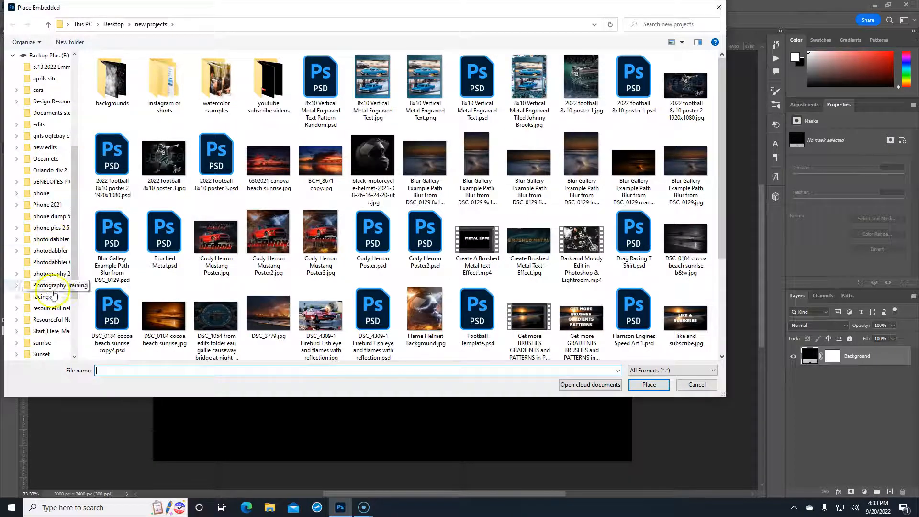
click(42, 296)
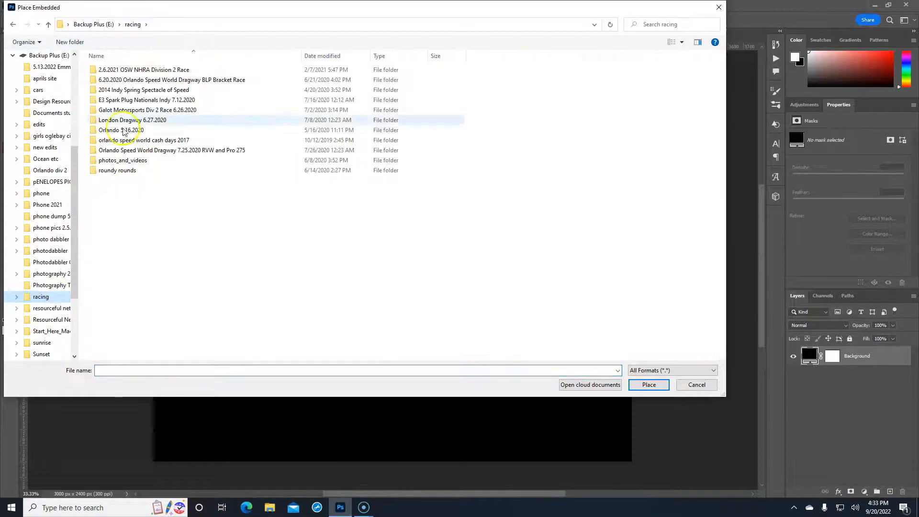
click(125, 111)
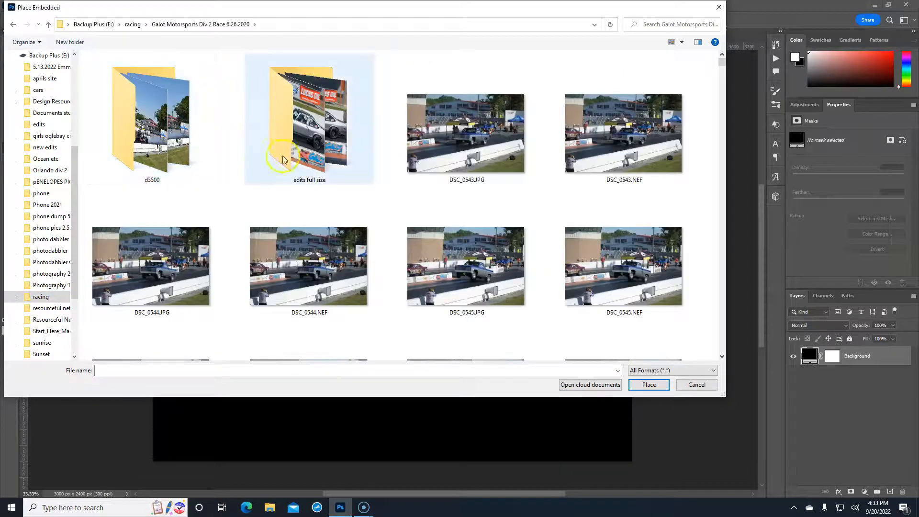
click(293, 154)
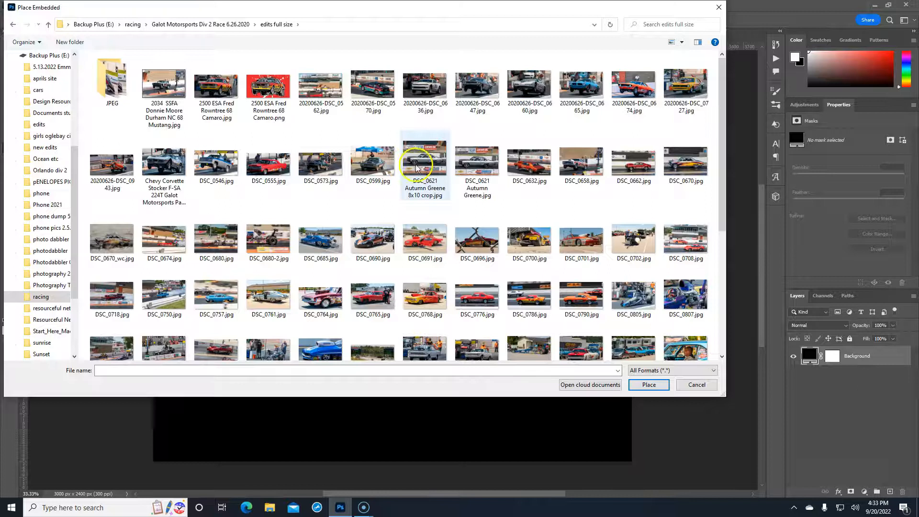
Select the yellow race car photo 20200626-DSC_0727.jpg and place it
scroll(419, 143, up, 3)
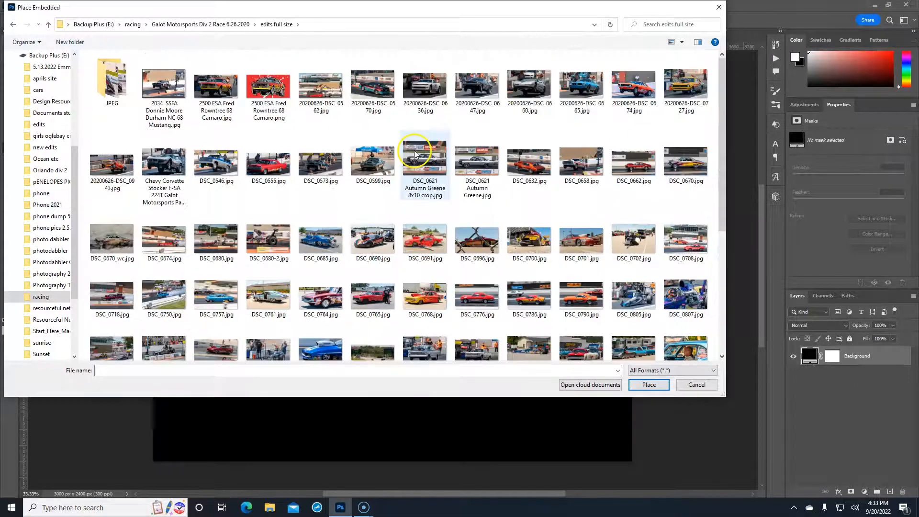
scroll(266, 170, down, 2)
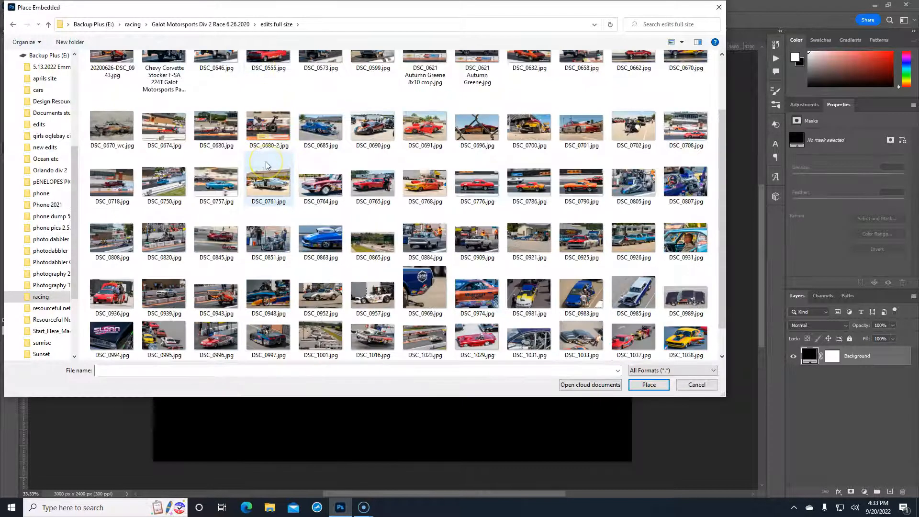
scroll(266, 165, down, 1)
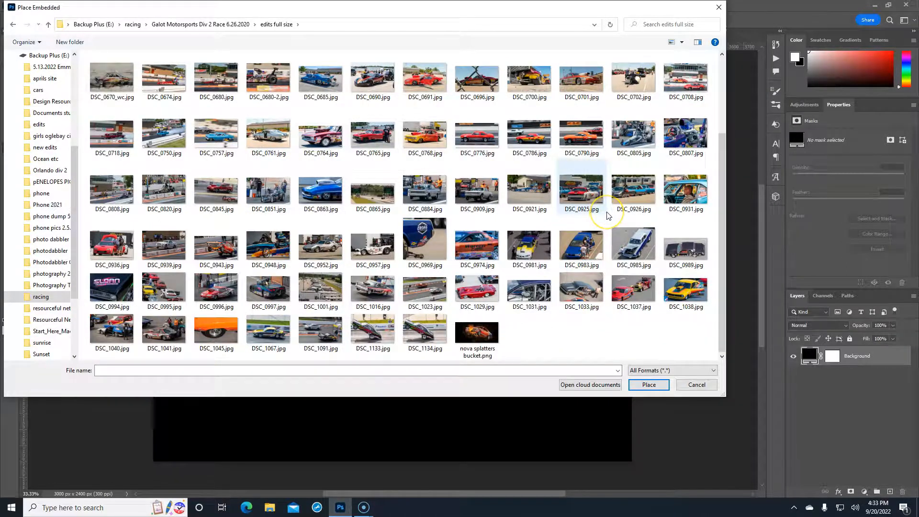
scroll(607, 215, up, 3)
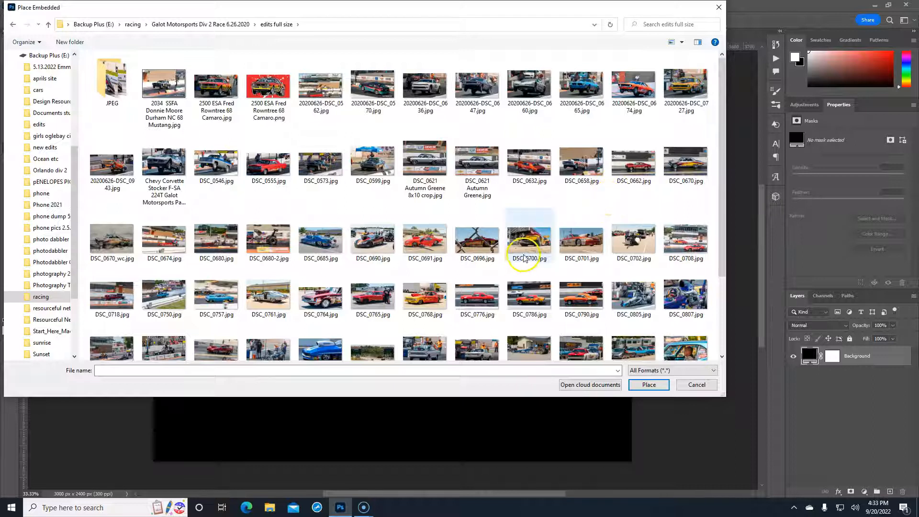
click(683, 88)
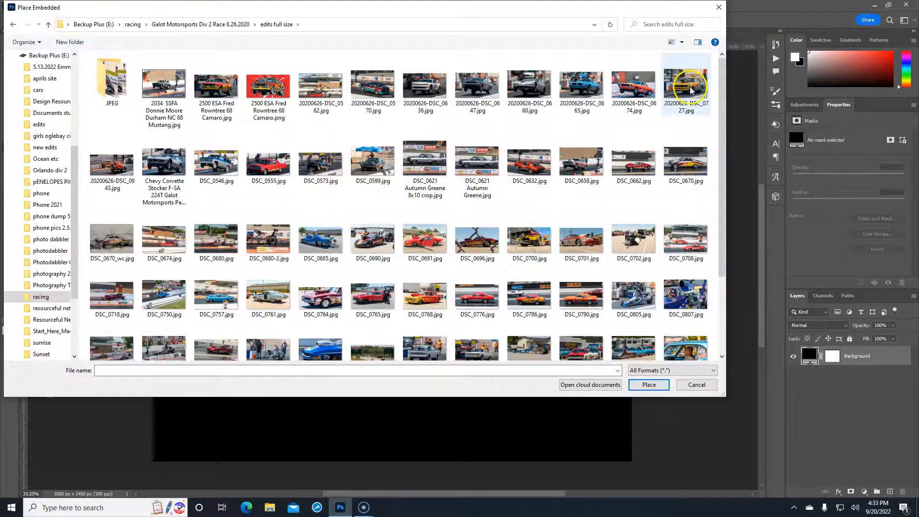
click(646, 386)
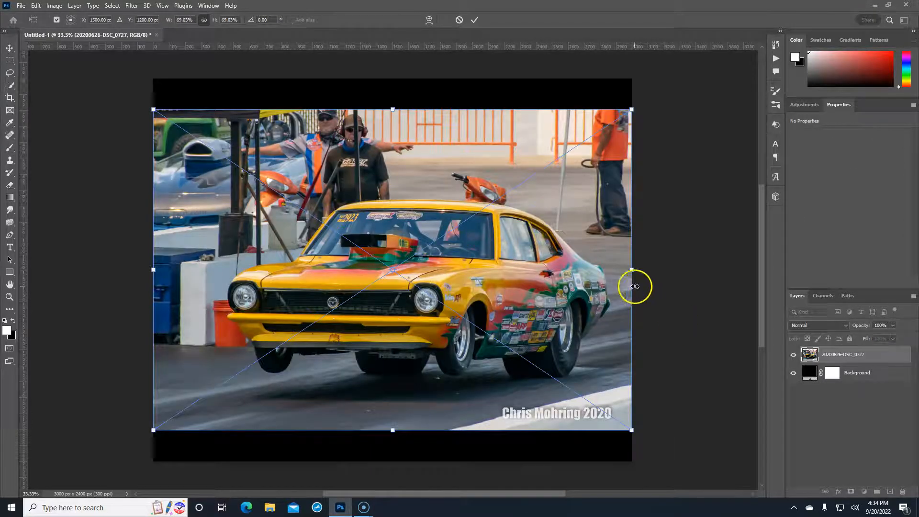
Scale the car photo to about 76%, shift it up-left, and commit the transform
drag(633, 270, 654, 259)
drag(556, 273, 541, 248)
key(Return)
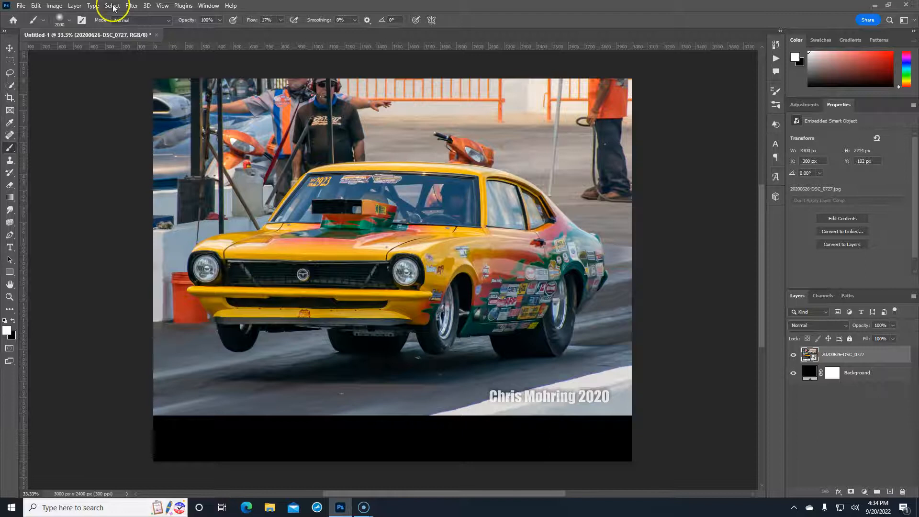
click(10, 88)
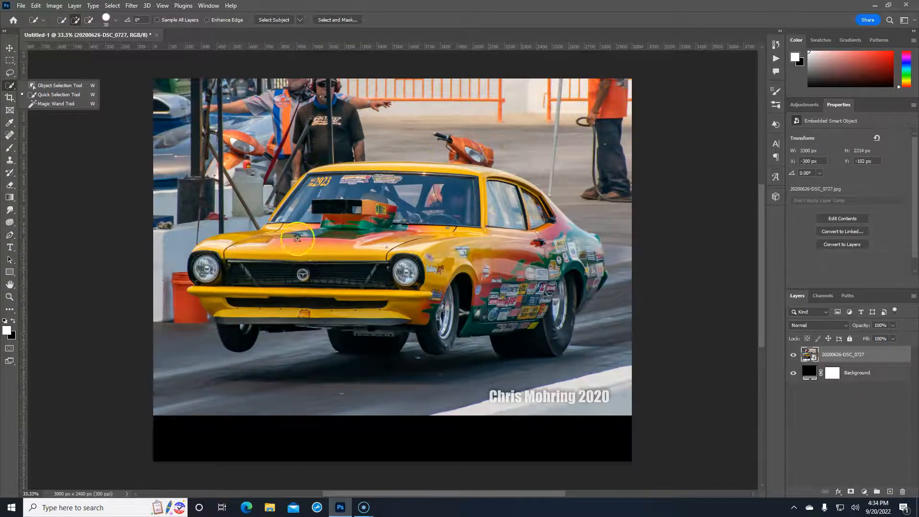
click(378, 5)
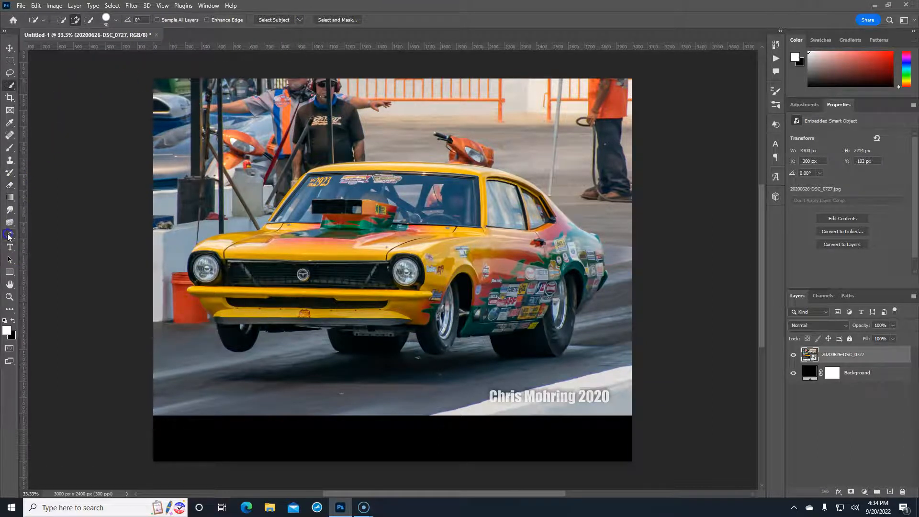
click(9, 238)
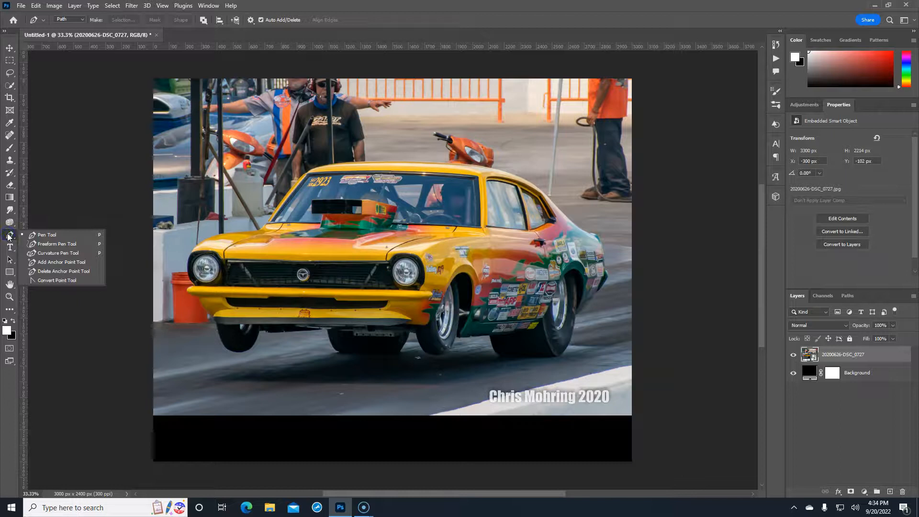
click(8, 236)
click(82, 20)
click(72, 33)
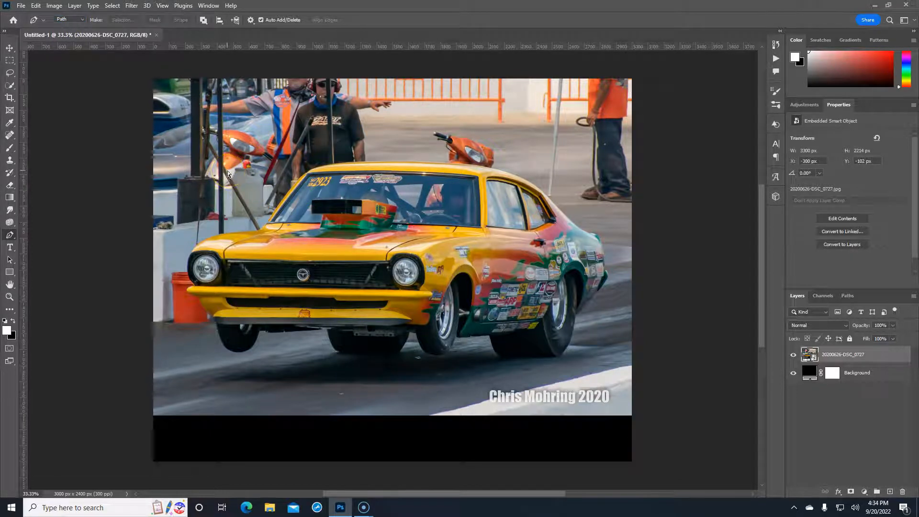
key(ctrl+plus)
key(ctrl+plus)
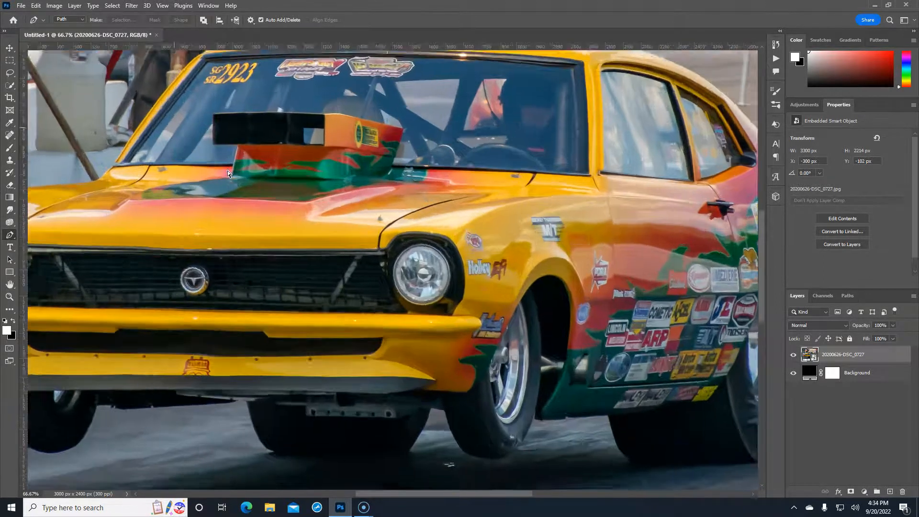
key(ctrl+plus)
key(ctrl+plus)
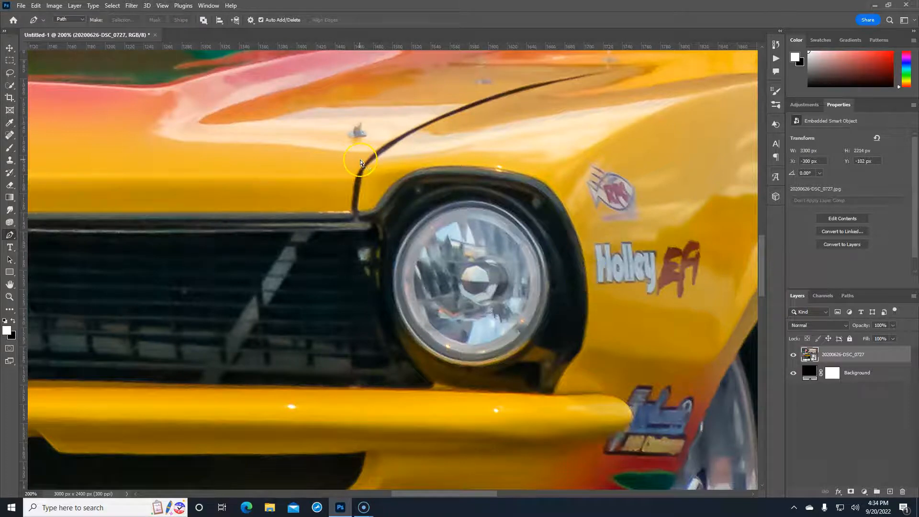
key(ctrl+minus)
key(ctrl+minus)
key(ctrl+minus)
key(ctrl+minus)
key(ctrl+minus)
key(ctrl+minus)
key(ctrl+plus)
key(ctrl+plus)
key(ctrl+plus)
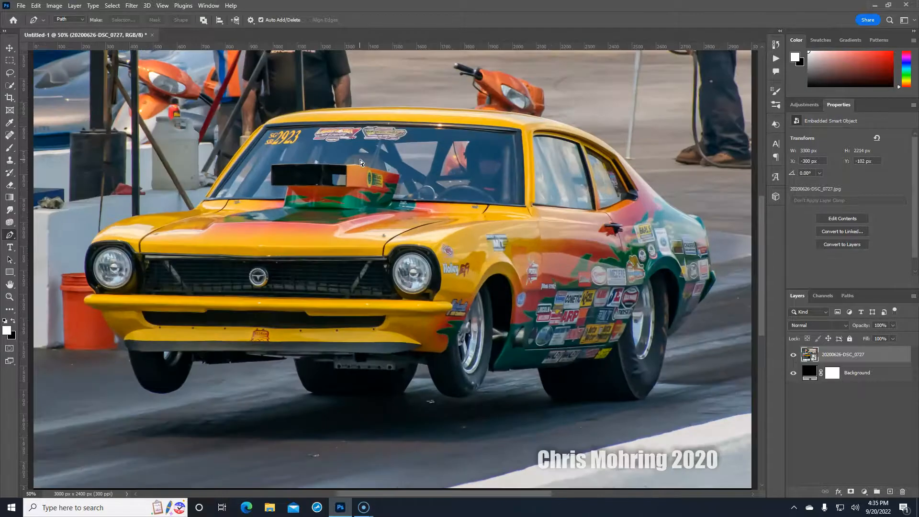
key(ctrl+plus)
key(ctrl+plus)
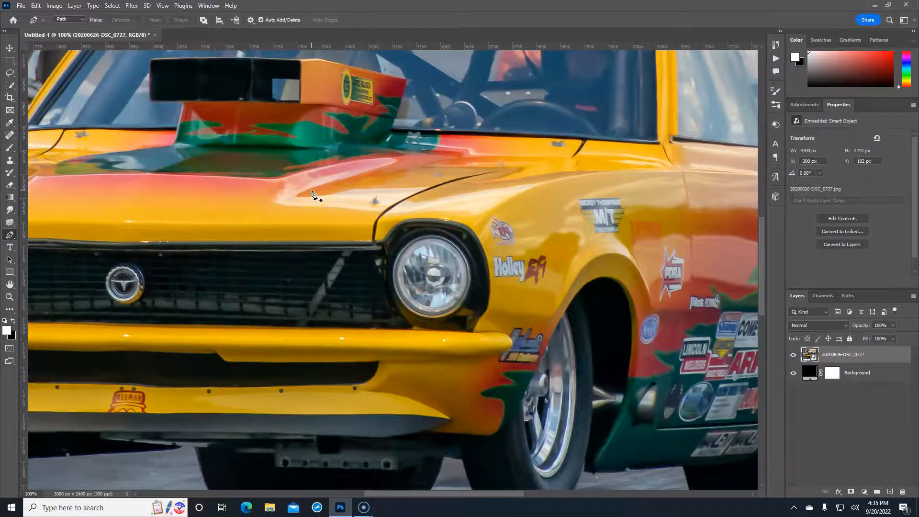
Start the pen path under the front bumper and trace left over the tyre top
drag(300, 204, 558, 228)
drag(228, 241, 273, 119)
drag(320, 255, 307, 196)
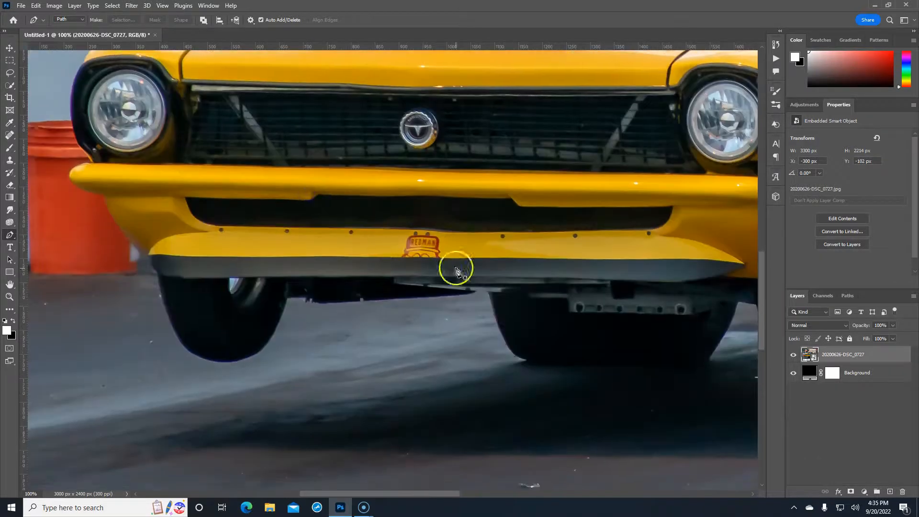
click(474, 290)
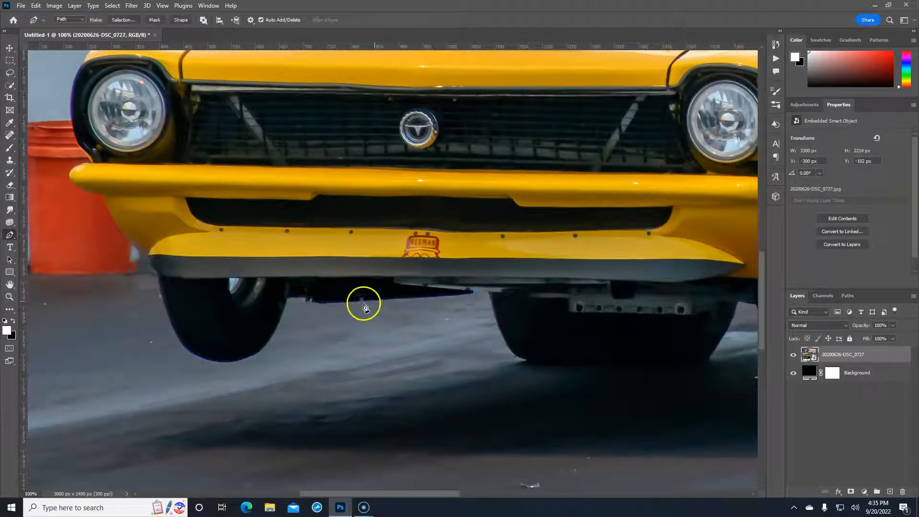
click(320, 304)
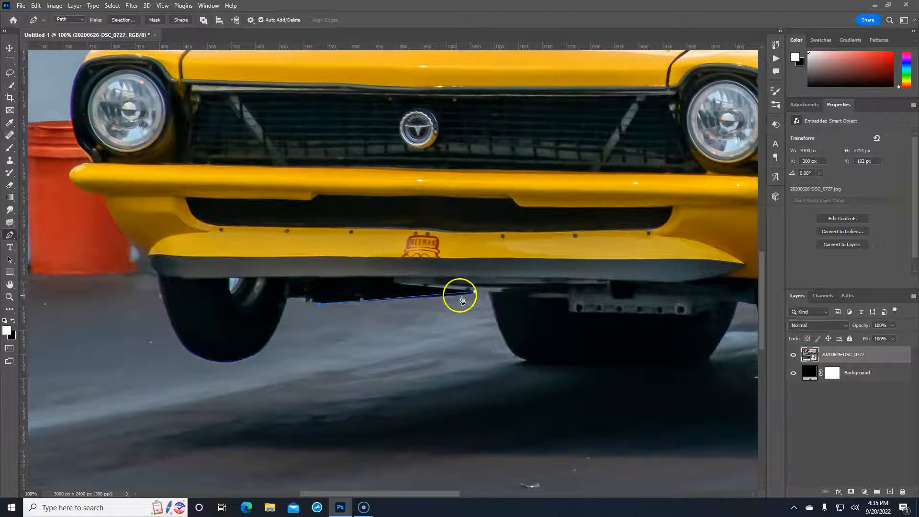
click(424, 296)
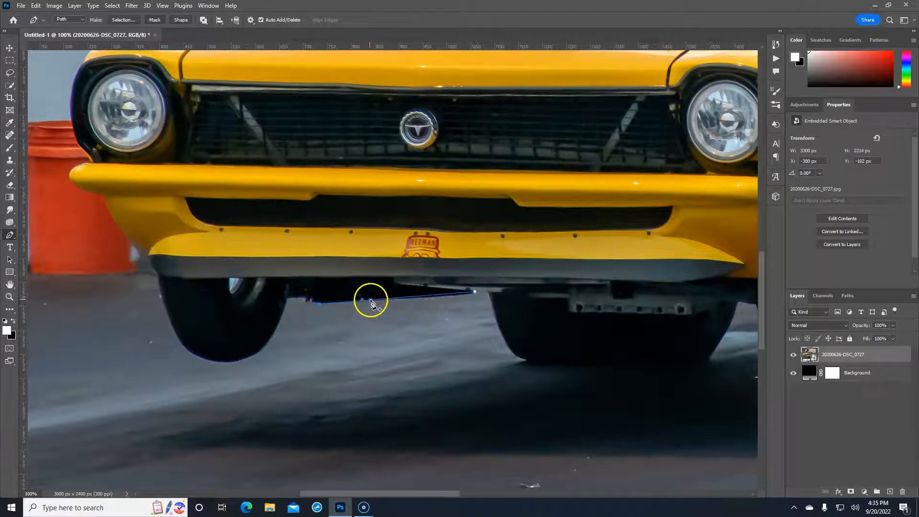
click(432, 296)
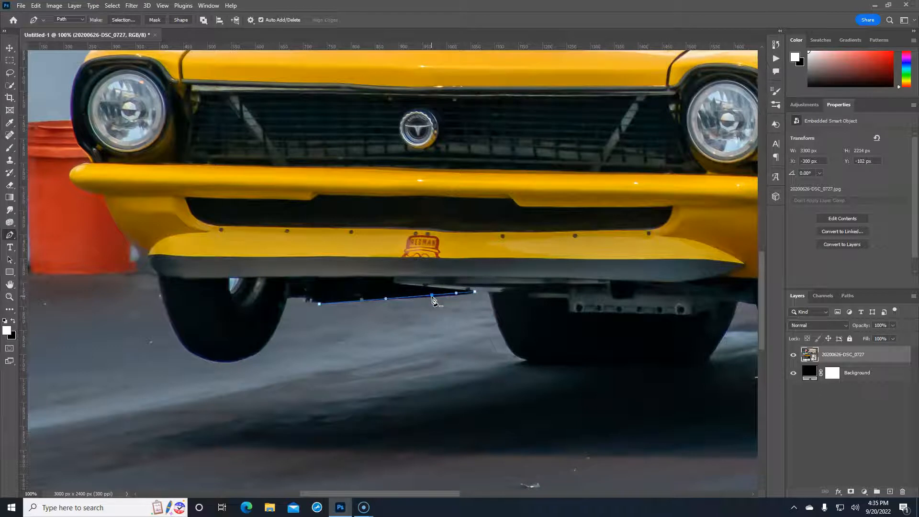
drag(432, 296, 432, 298)
click(314, 304)
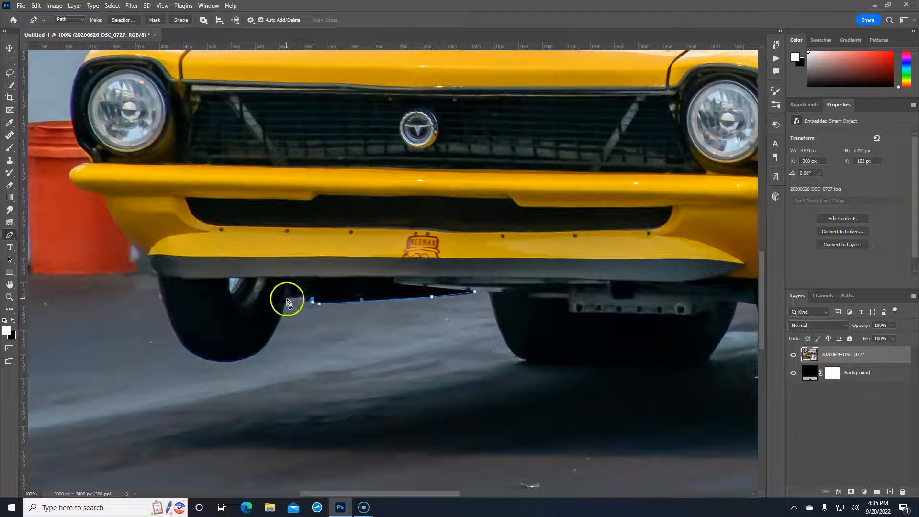
click(307, 300)
click(286, 299)
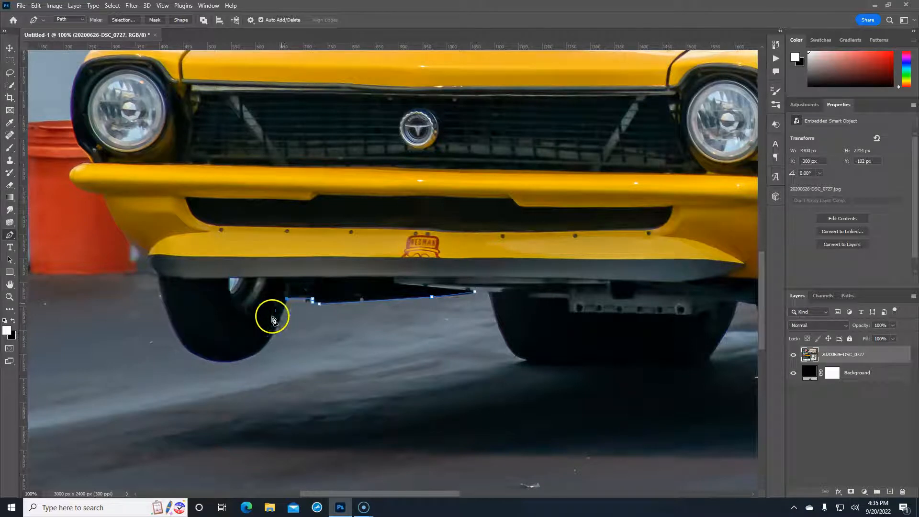
Curve the path around the bottom of the left front tyre to the bumper corner
click(217, 362)
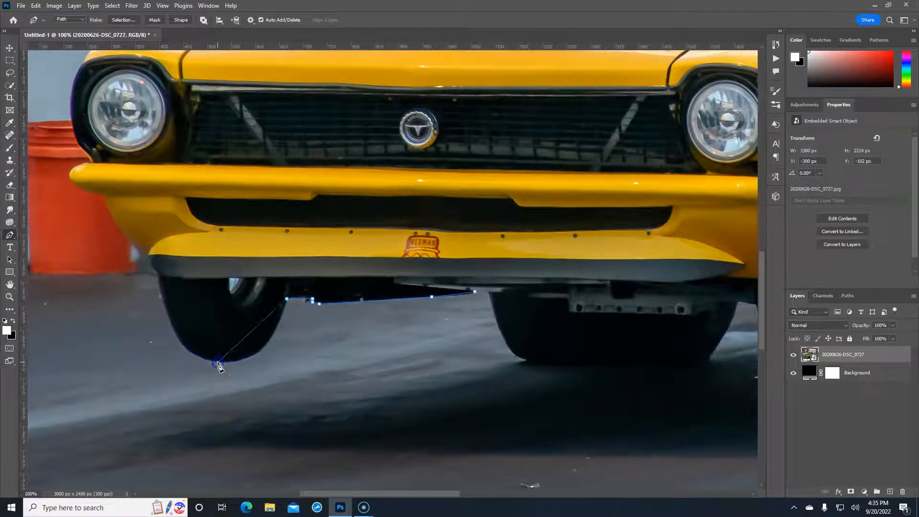
click(252, 330)
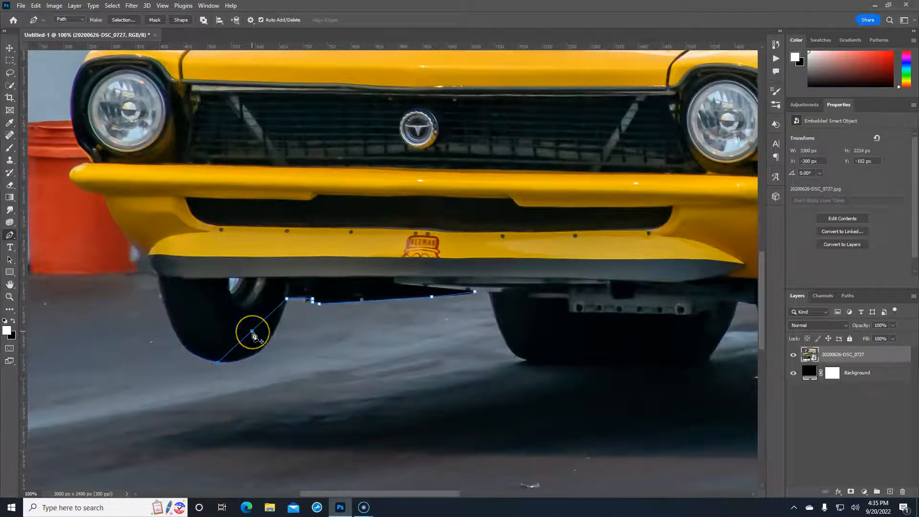
drag(252, 332, 264, 348)
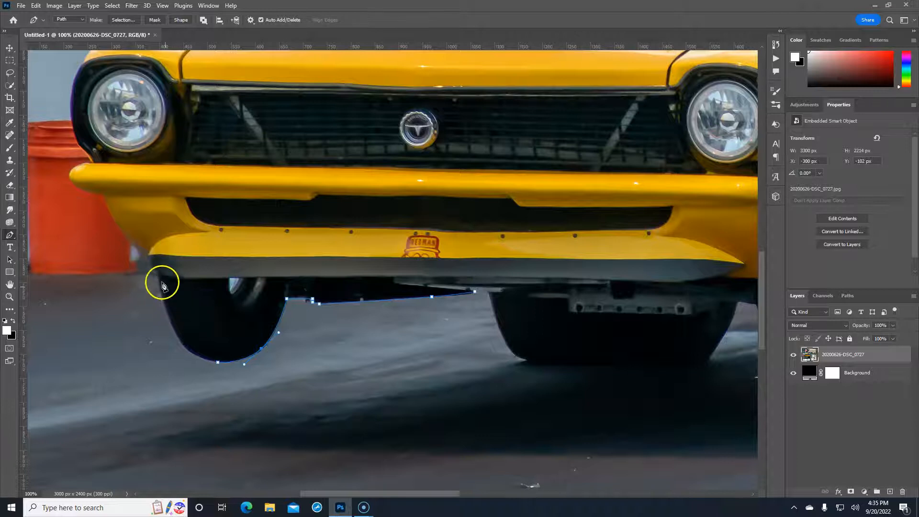
drag(160, 275, 159, 309)
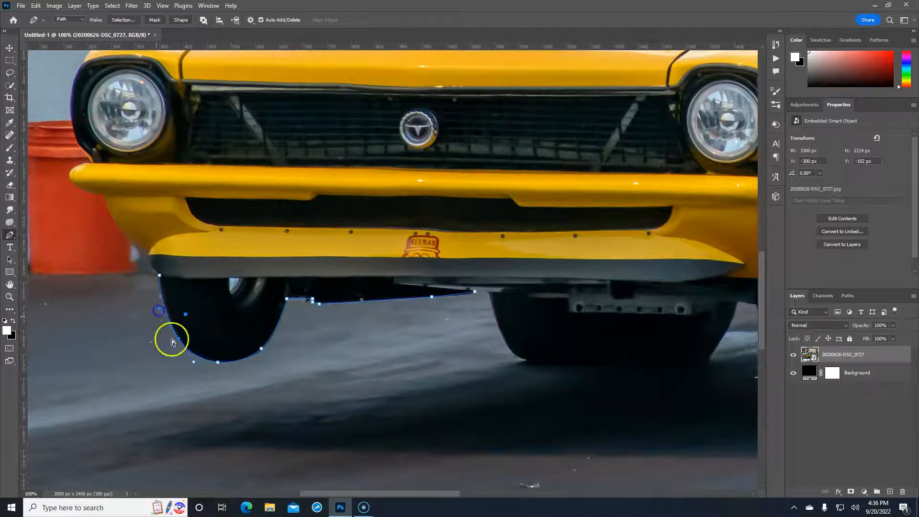
drag(198, 367, 195, 367)
drag(195, 364, 195, 363)
drag(159, 309, 160, 311)
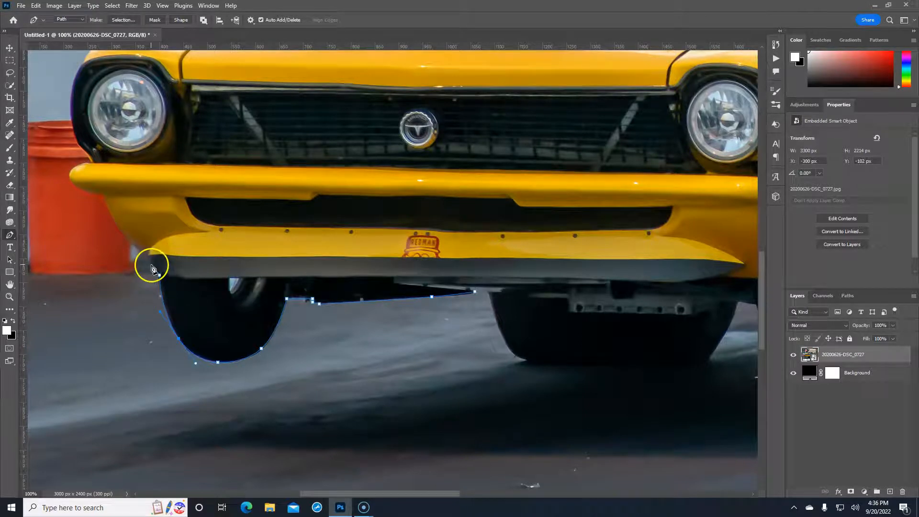
drag(153, 268, 139, 255)
Trace up the bumper's upper corner and curve around the top of the headlight
click(103, 195)
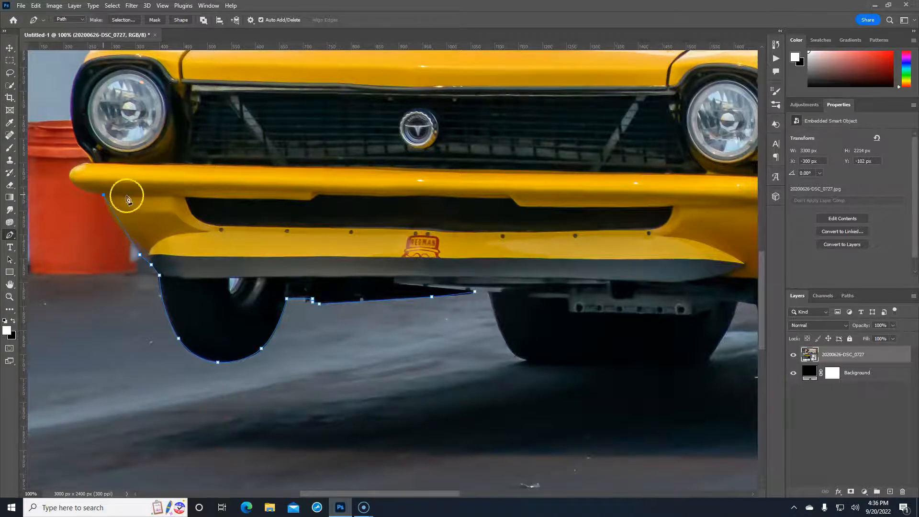
click(120, 221)
click(120, 226)
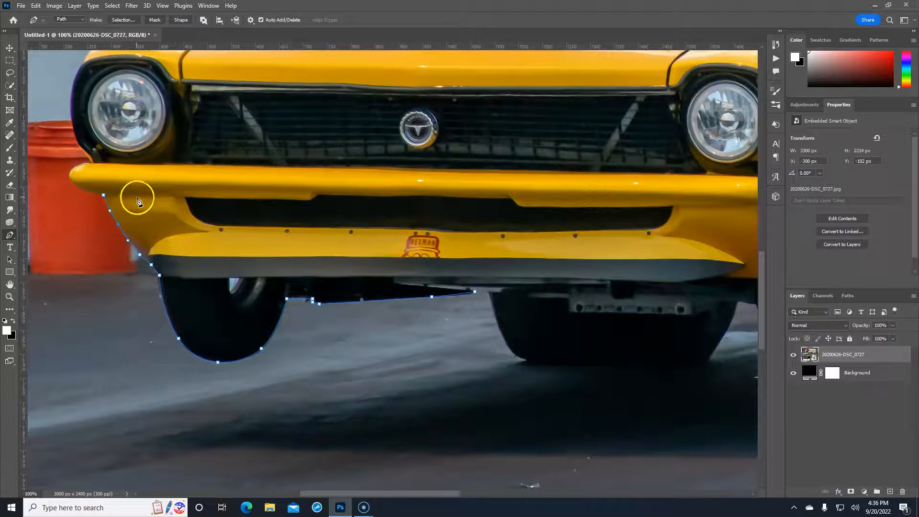
click(91, 196)
click(78, 160)
mouse_move(77, 171)
mouse_down()
mouse_move(106, 166)
mouse_move(78, 176)
mouse_move(93, 157)
mouse_move(93, 165)
mouse_up()
drag(79, 144, 245, 186)
drag(128, 159, 116, 196)
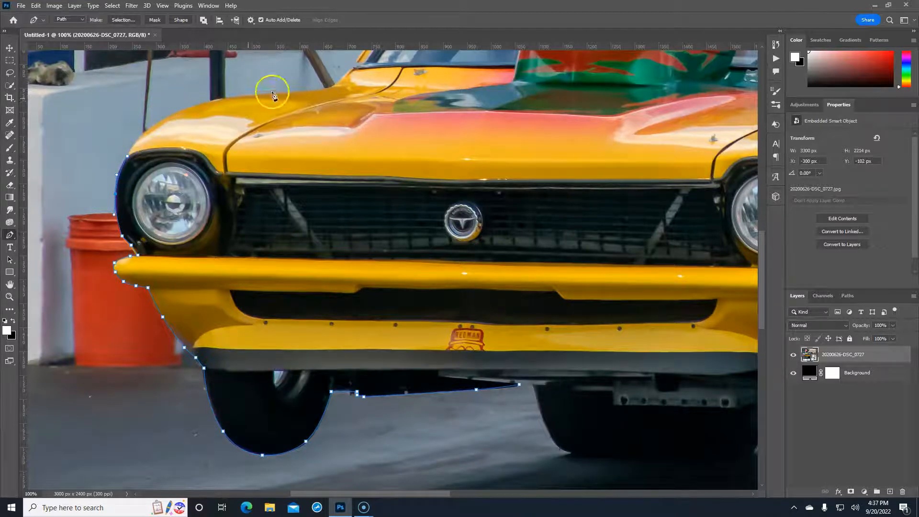
Extend the path over the hood edge and up the windshield pillar
click(326, 90)
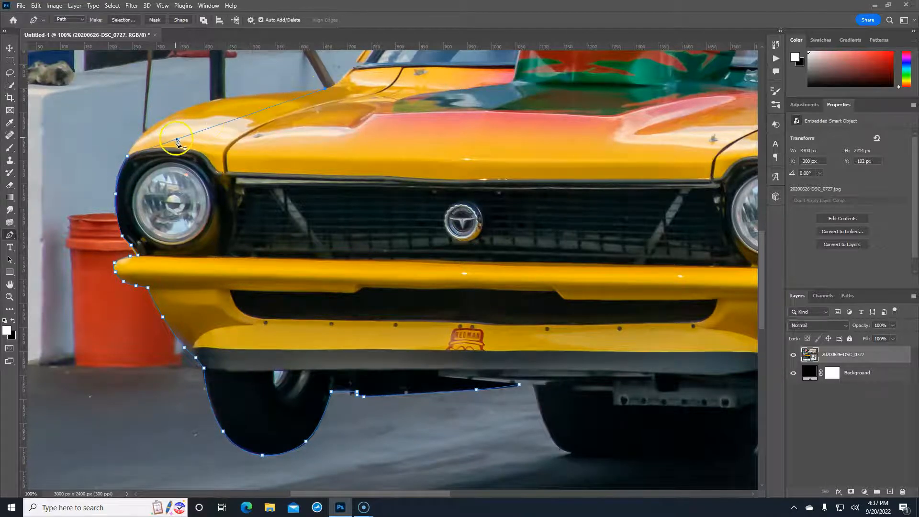
drag(176, 139, 244, 89)
drag(388, 118, 268, 230)
drag(214, 241, 227, 225)
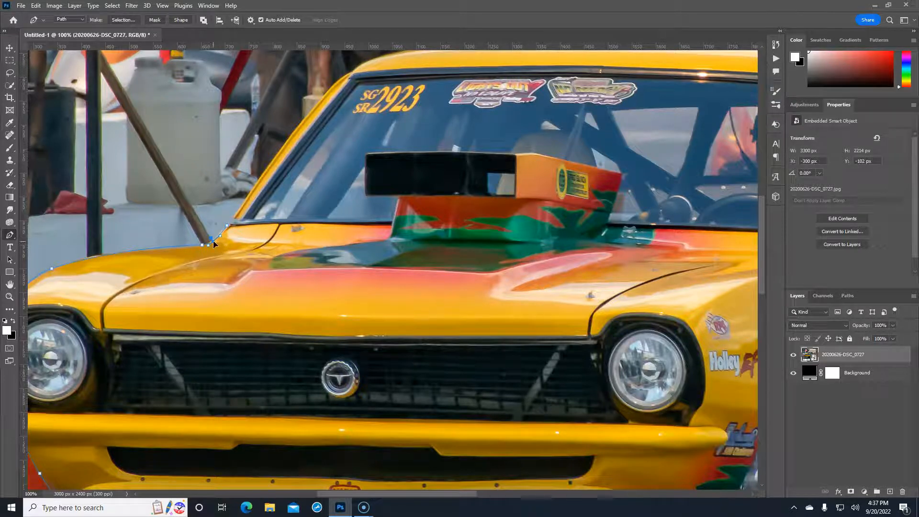
click(234, 219)
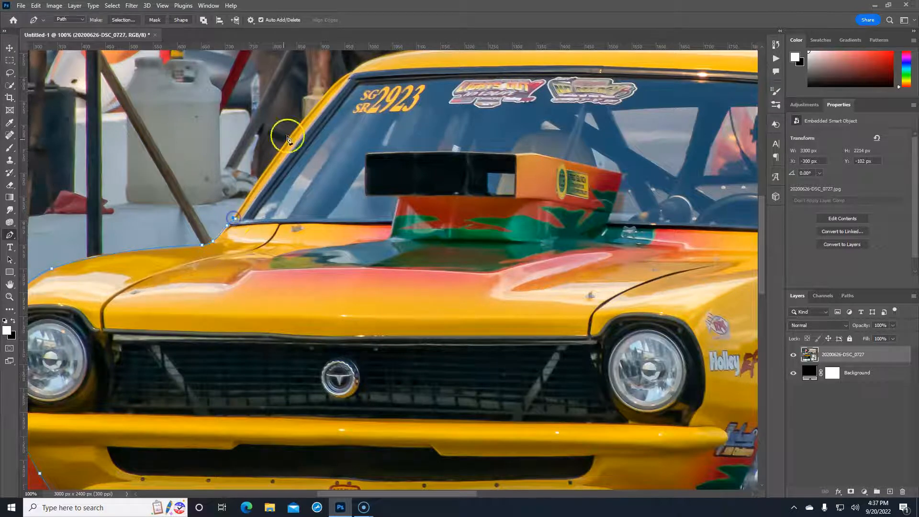
click(332, 87)
click(292, 139)
Continue the path along the roofline, curving down toward the rear roof slope
drag(425, 119, 295, 272)
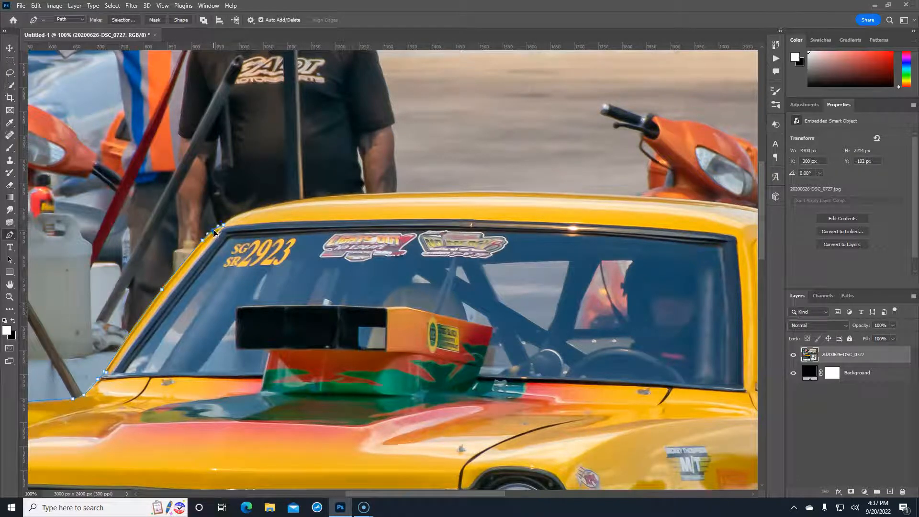
click(461, 192)
drag(286, 216, 277, 204)
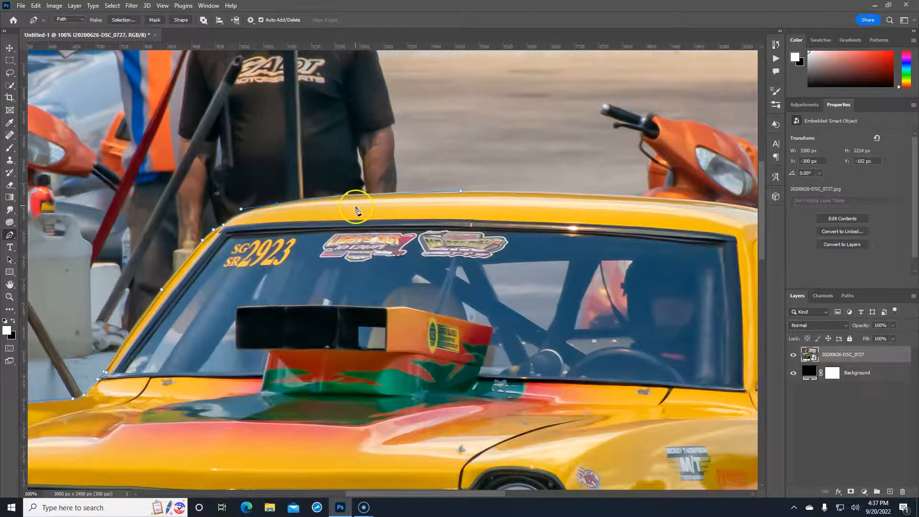
drag(347, 195, 358, 190)
drag(554, 216, 260, 124)
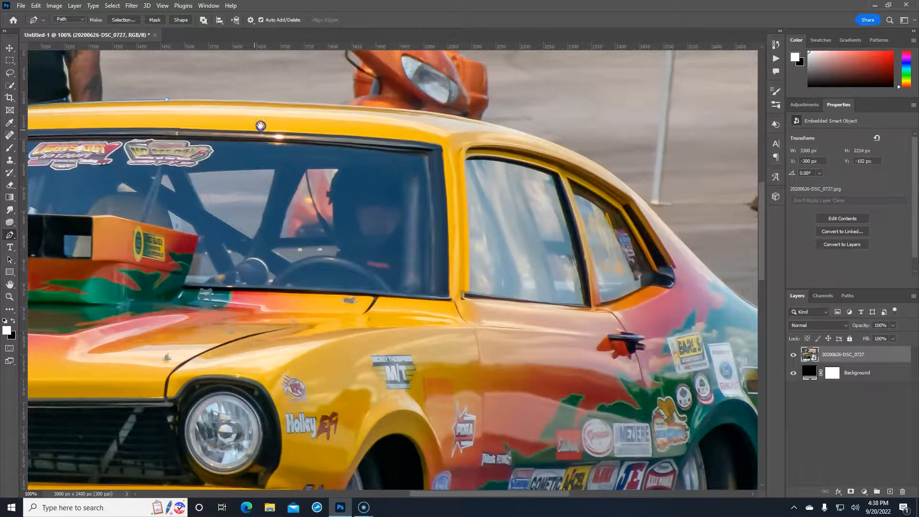
click(480, 123)
click(324, 111)
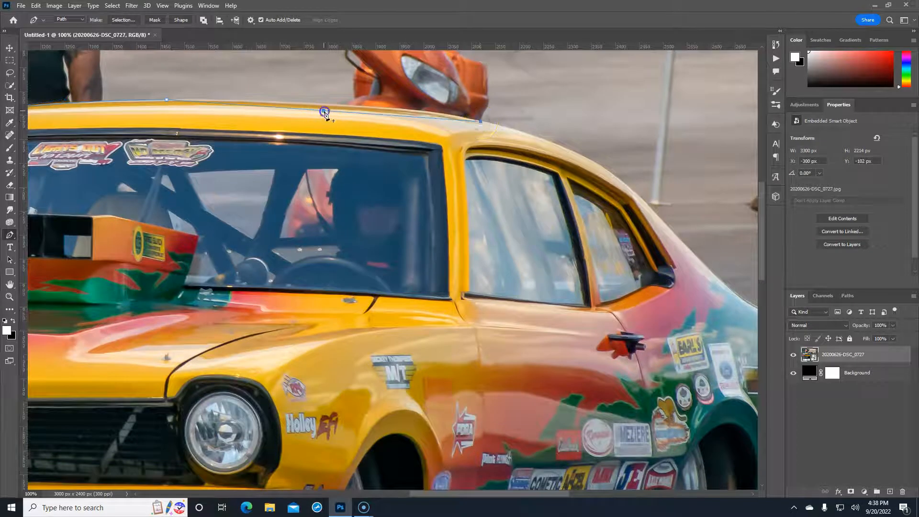
drag(325, 112, 335, 105)
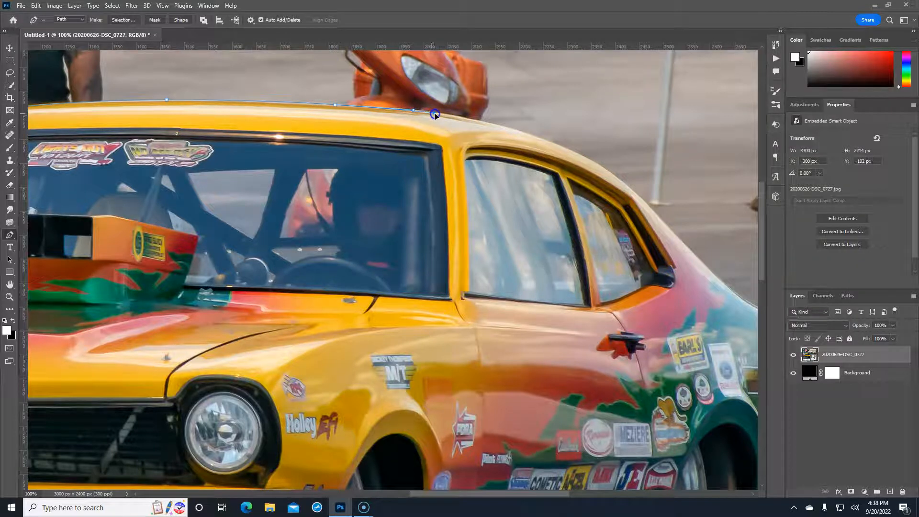
drag(616, 176, 537, 139)
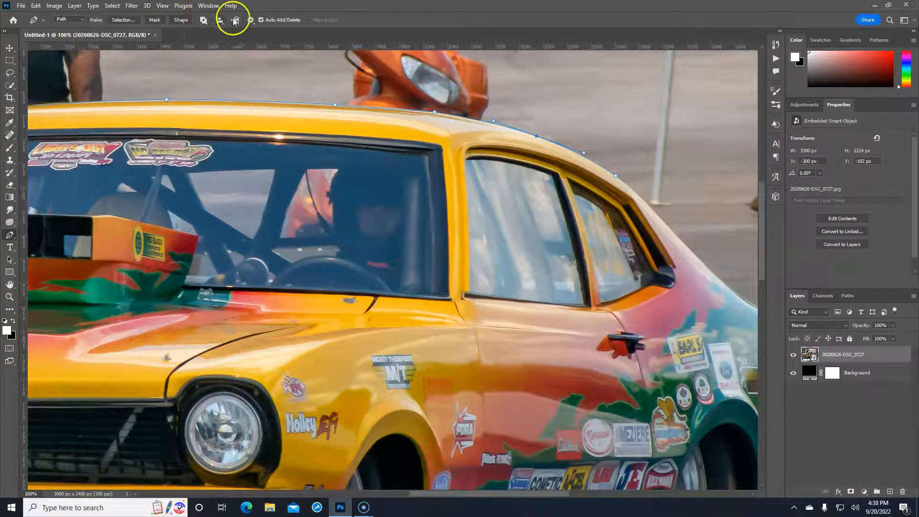
Try a 3 px path outline thickness, then set it back to 1 px
click(249, 21)
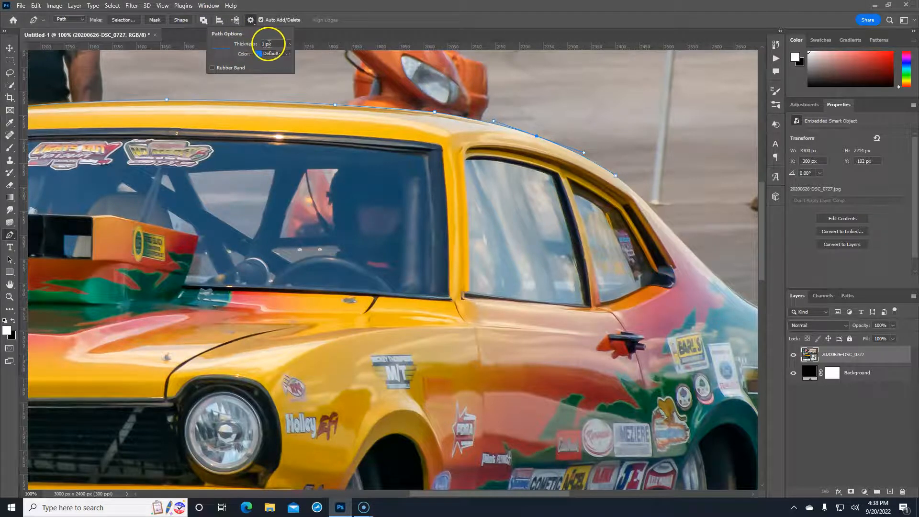
click(287, 44)
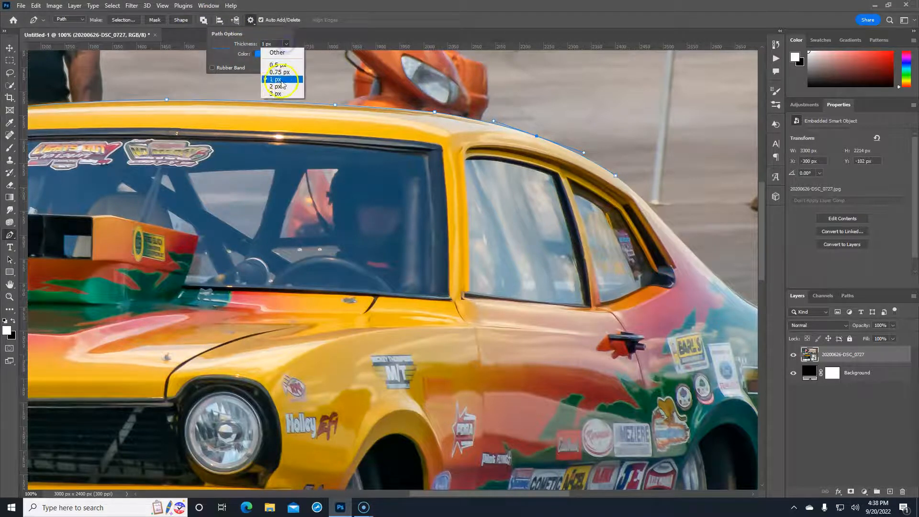
click(283, 91)
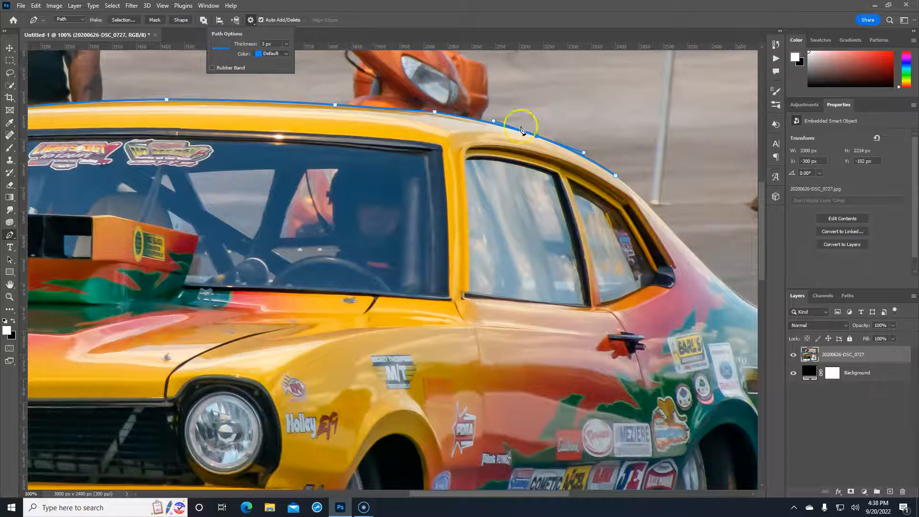
click(289, 44)
click(276, 81)
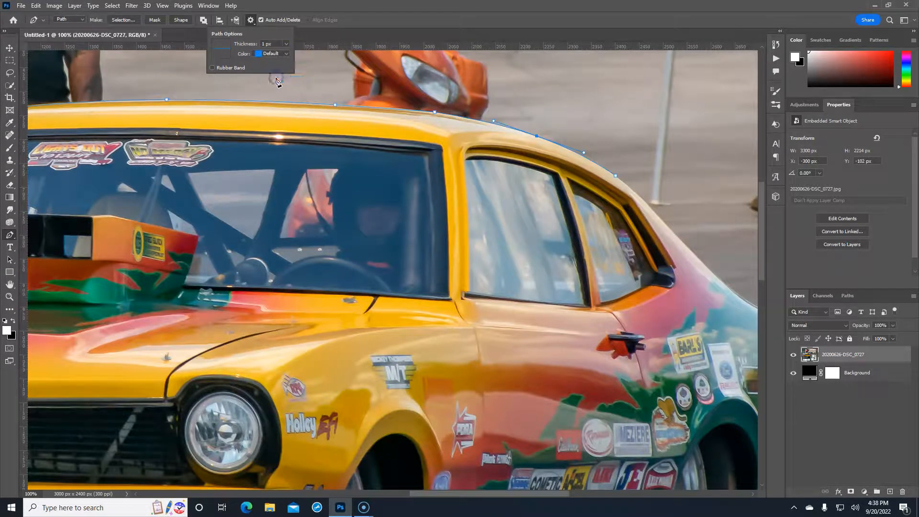
click(383, 17)
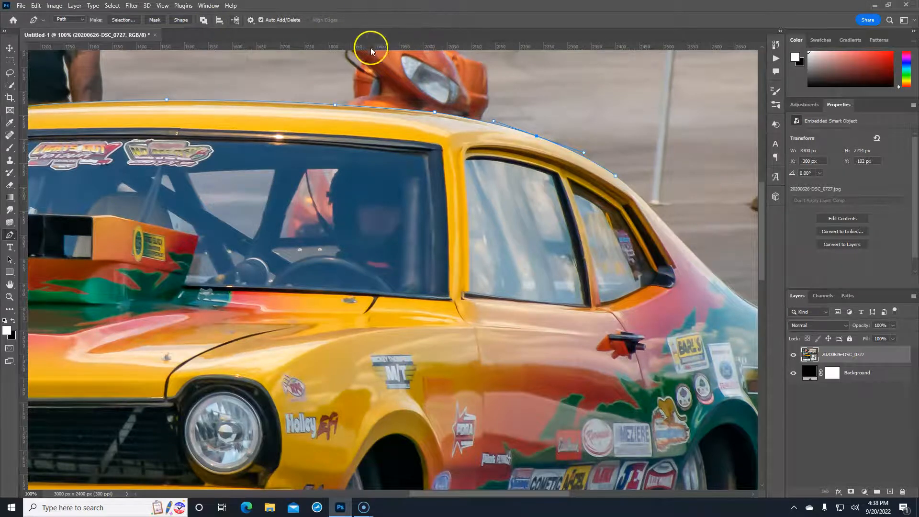
Trace the rear roofline, rear quarter panel and down to the lower rear corner
drag(498, 274, 238, 208)
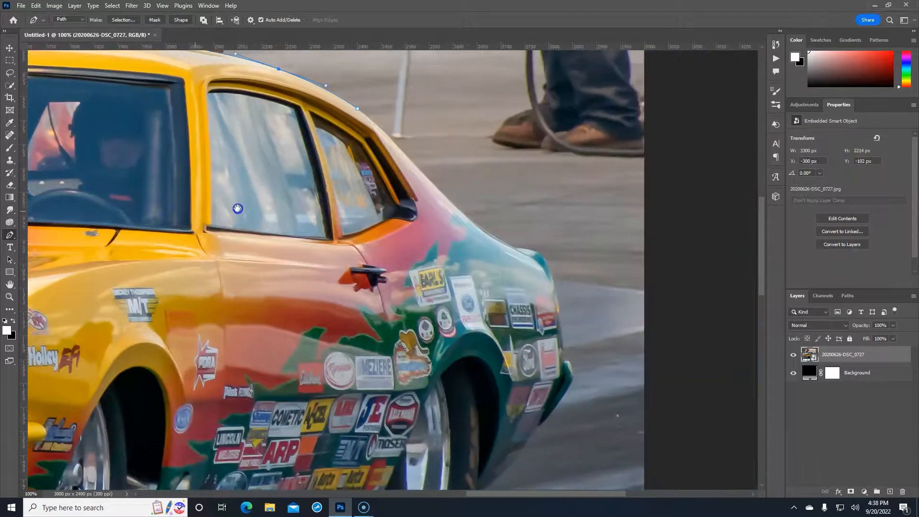
click(443, 196)
click(387, 139)
drag(386, 139, 387, 135)
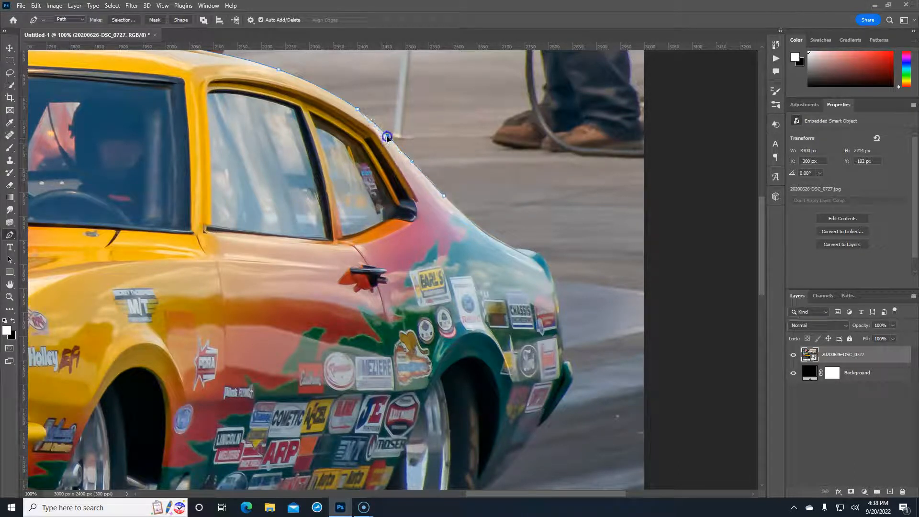
click(517, 250)
click(480, 222)
click(497, 238)
drag(514, 317, 483, 182)
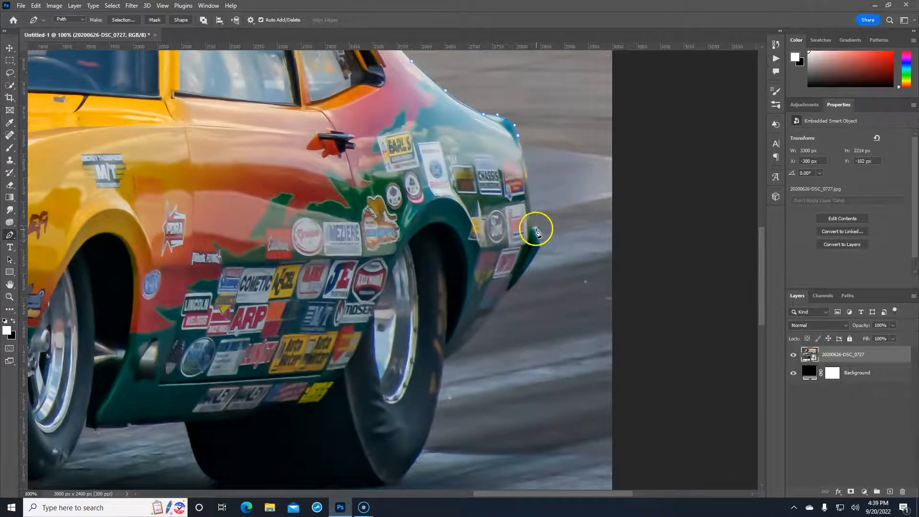
click(526, 183)
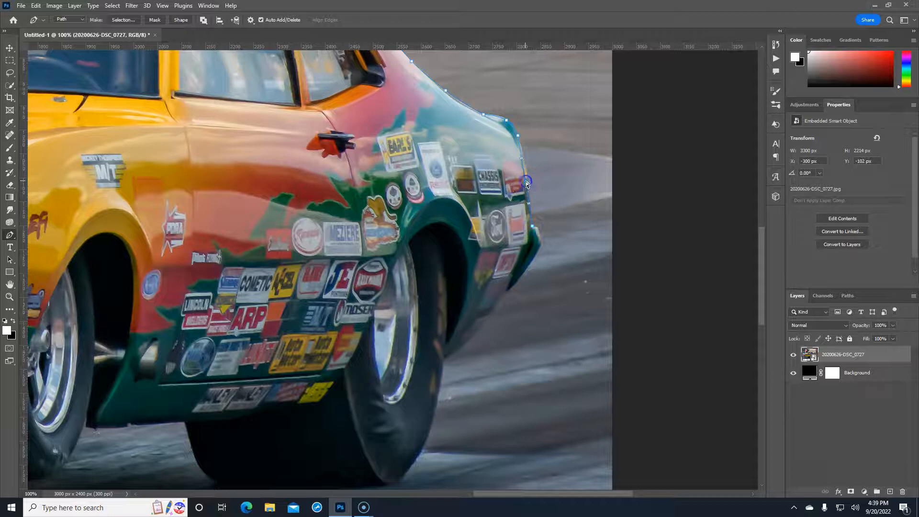
click(537, 228)
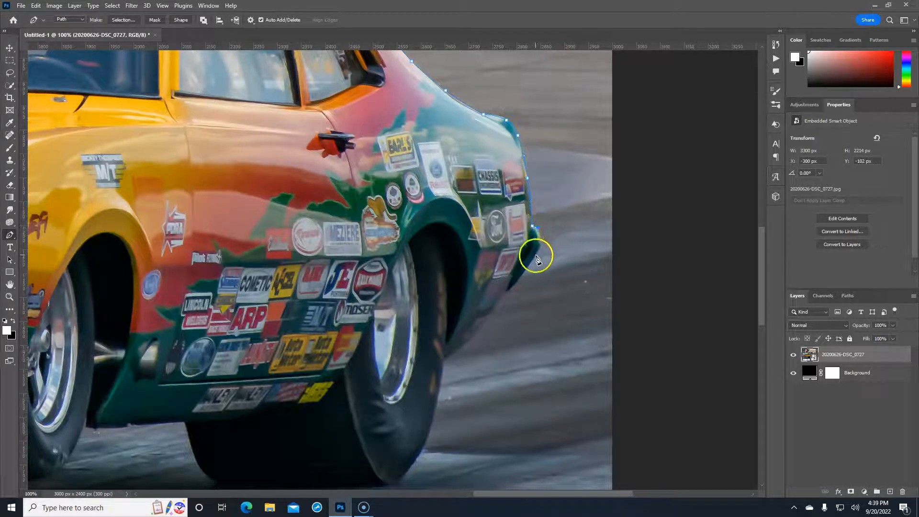
click(533, 259)
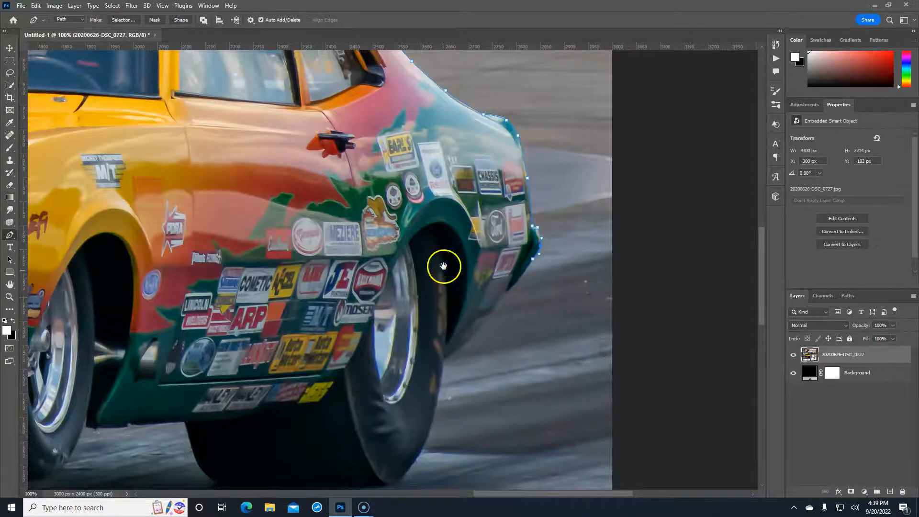
Curve the path around the rear tyre's bottom and left side
drag(443, 264, 475, 164)
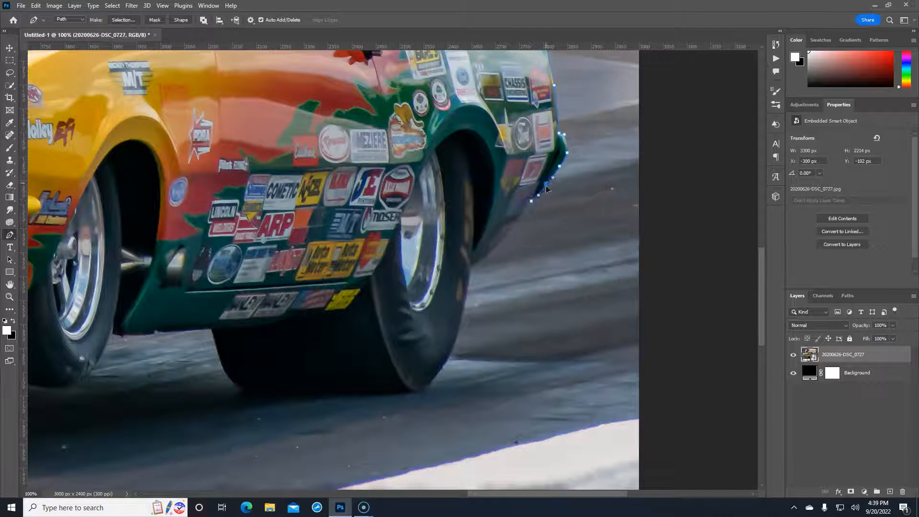
click(472, 267)
drag(415, 200, 515, 91)
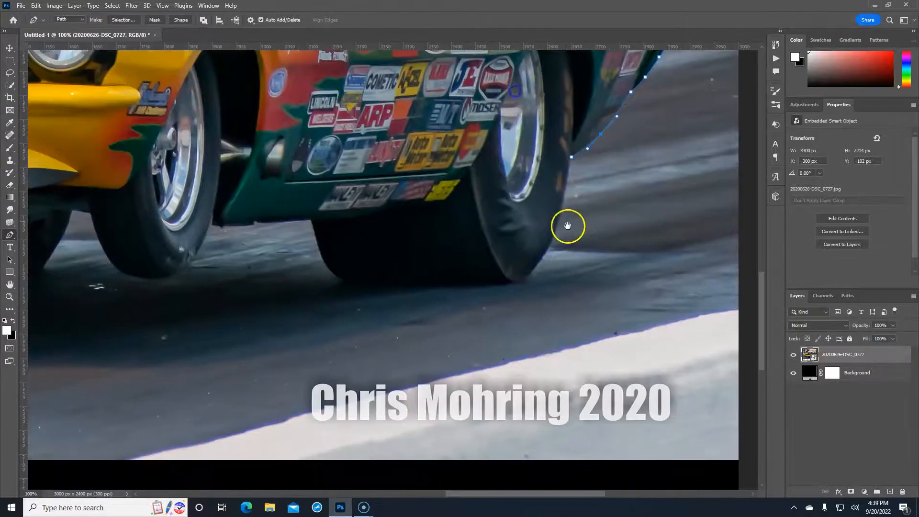
click(519, 283)
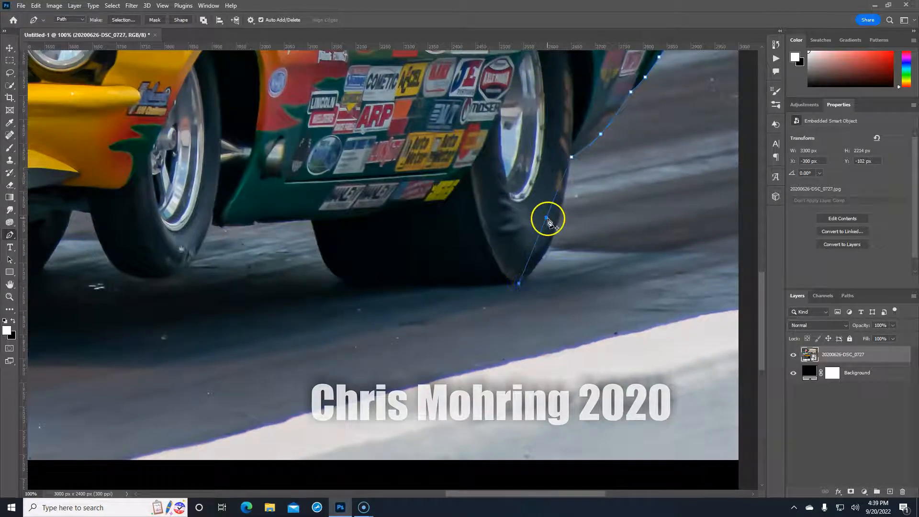
drag(550, 227, 553, 244)
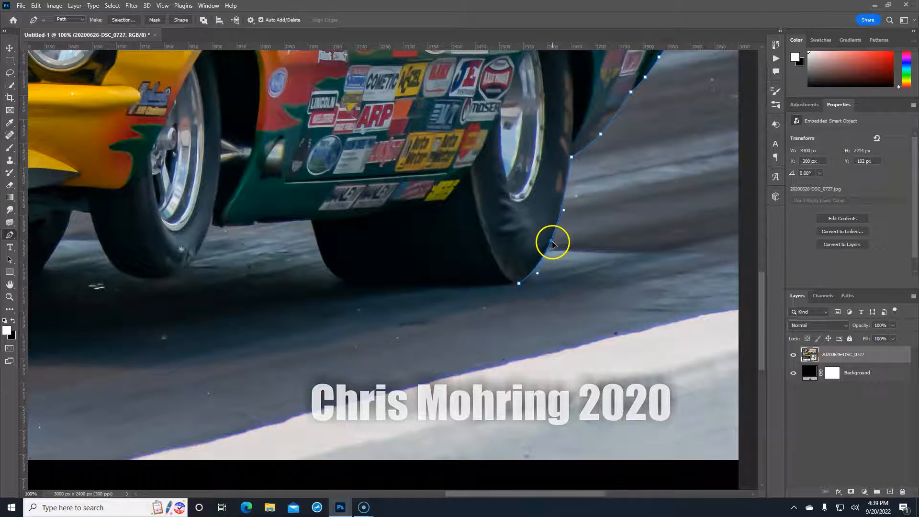
click(356, 288)
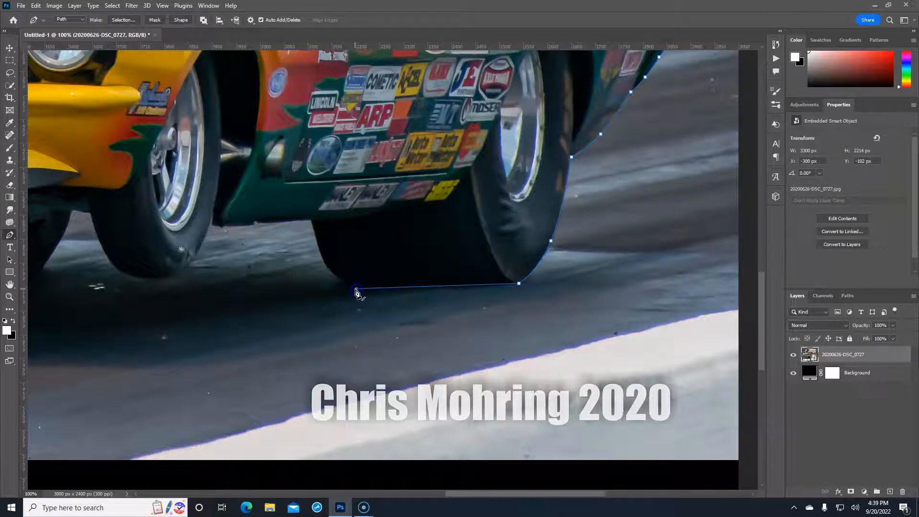
click(313, 221)
click(335, 258)
drag(328, 271, 328, 269)
Continue along the underside and shape the path around the next tyre
click(213, 224)
click(212, 224)
click(154, 278)
click(180, 256)
drag(185, 270, 185, 270)
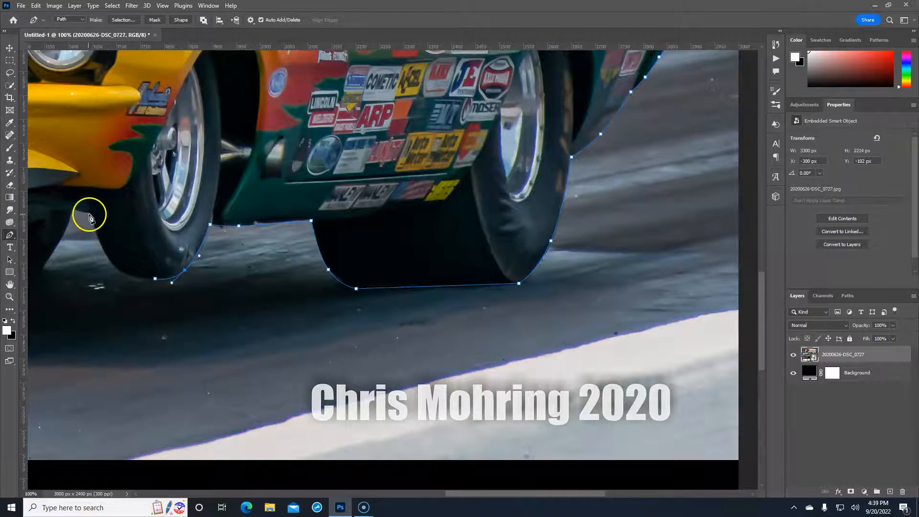
click(122, 247)
drag(121, 250, 115, 270)
drag(142, 211, 525, 224)
Trace under the front tyre and join the path back at the bumper start
click(455, 225)
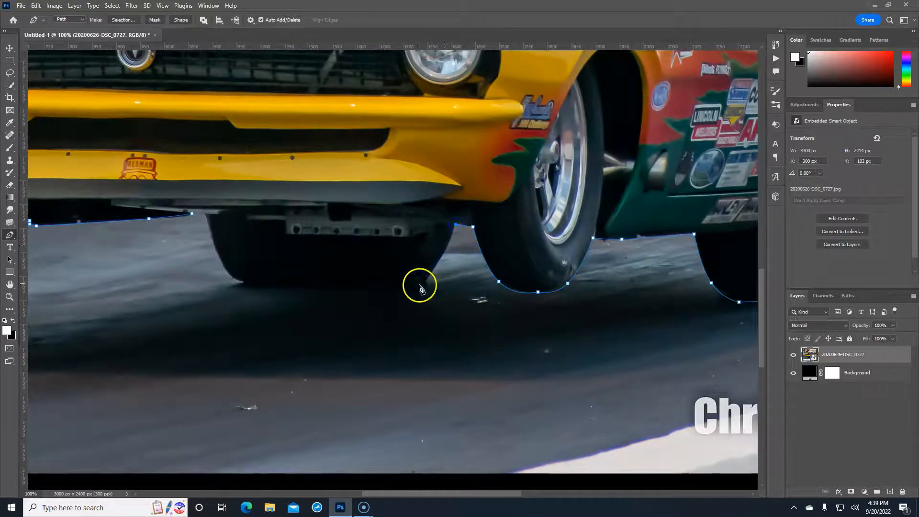
click(419, 286)
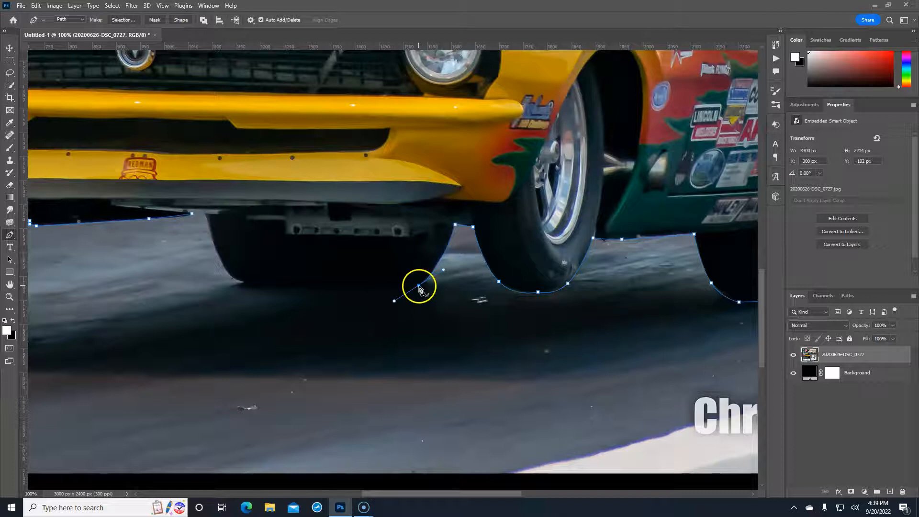
click(244, 284)
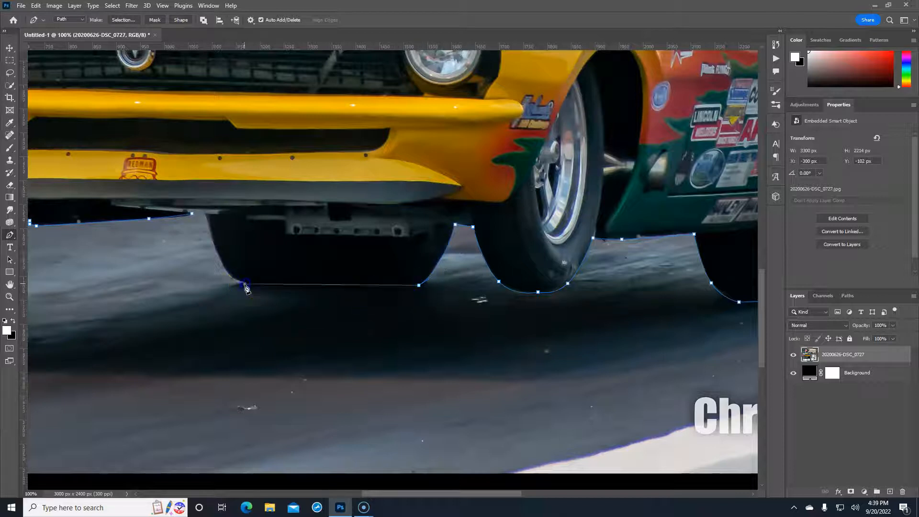
click(205, 214)
click(226, 252)
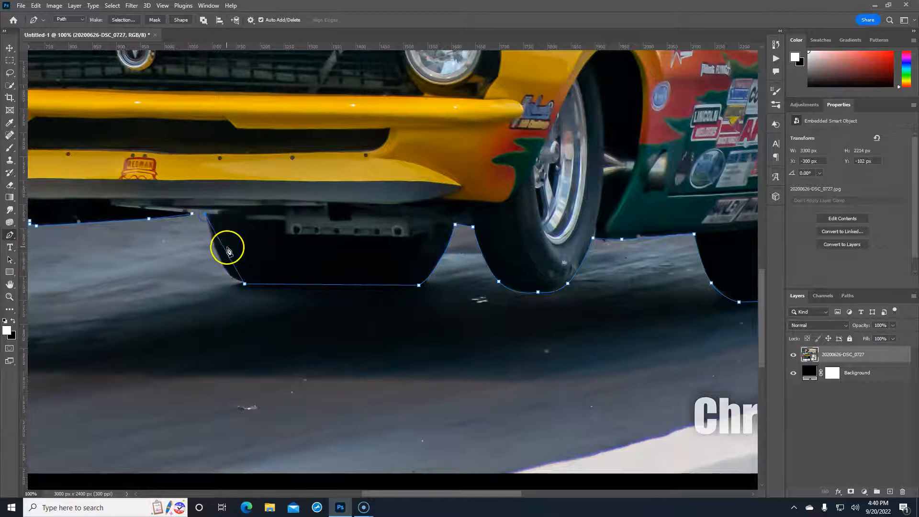
click(192, 213)
click(427, 250)
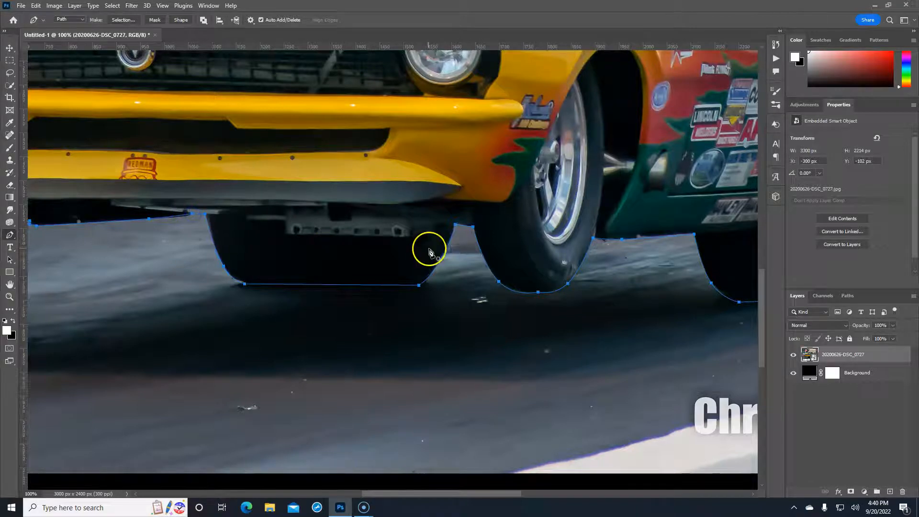
Make a selection from the car outline path with a 0.2 pixel feather radius
scroll(428, 253, down, 4)
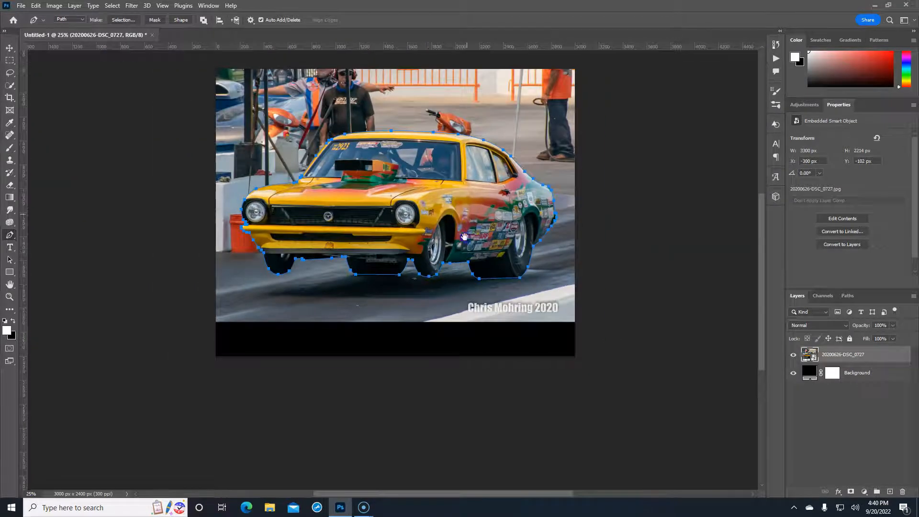
drag(469, 218, 467, 241)
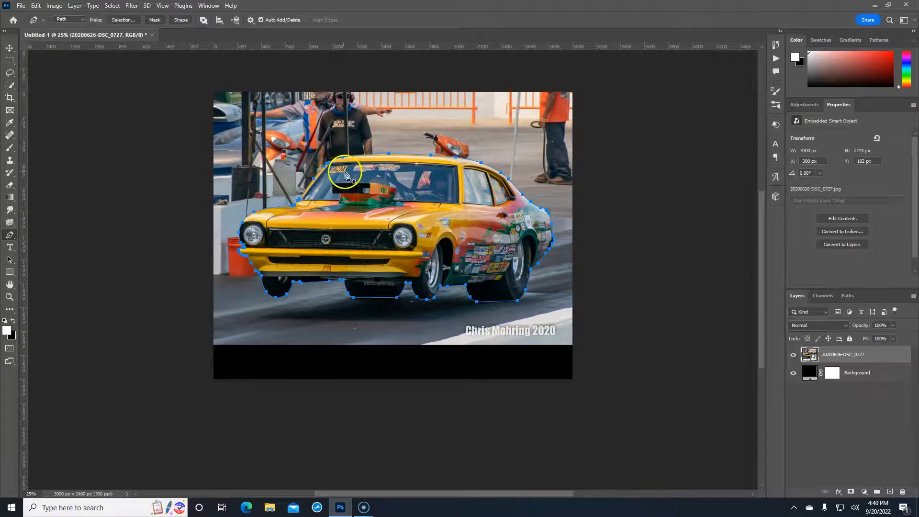
right_click(412, 200)
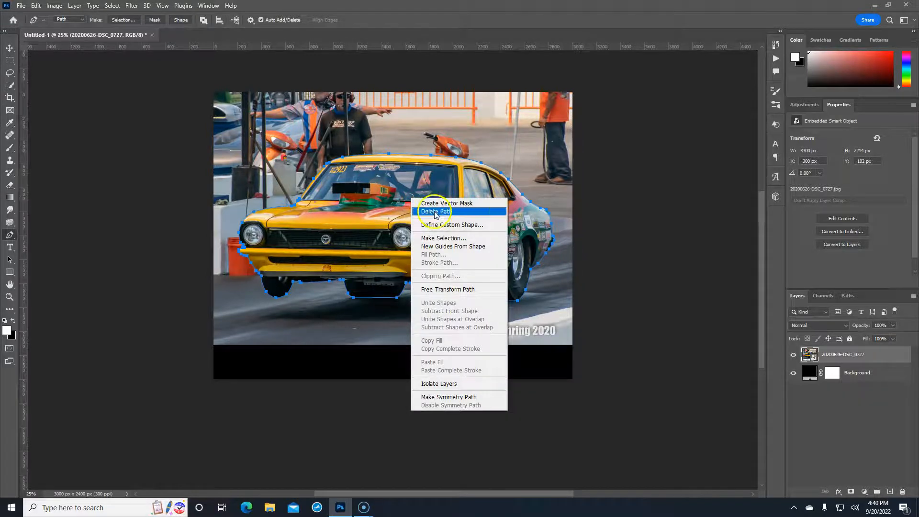
click(440, 237)
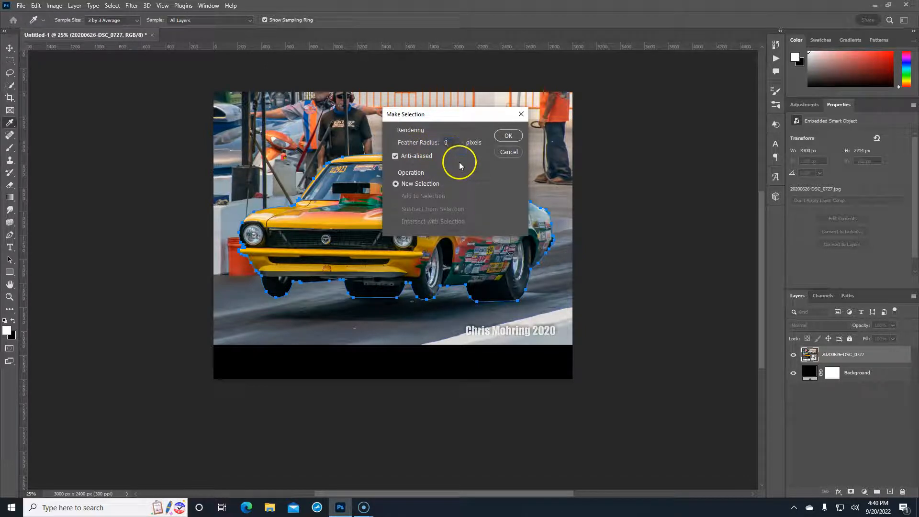
text(0.2)
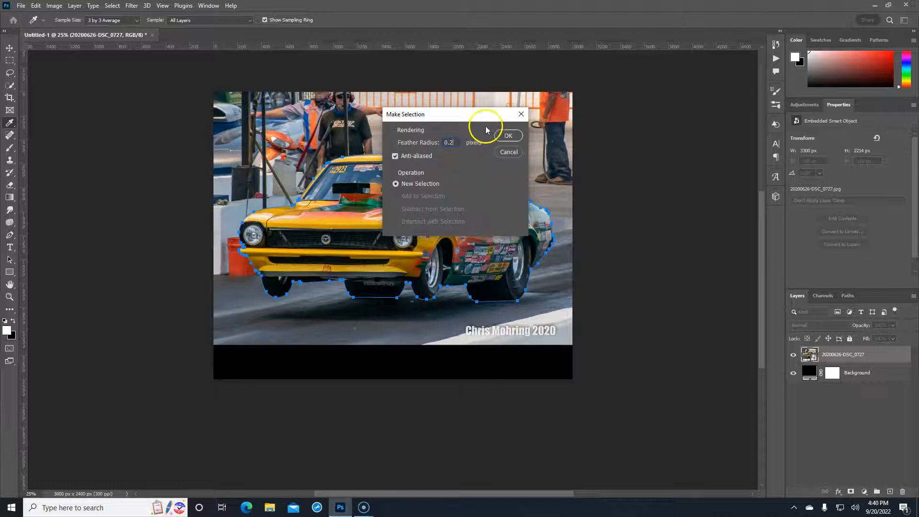
click(508, 136)
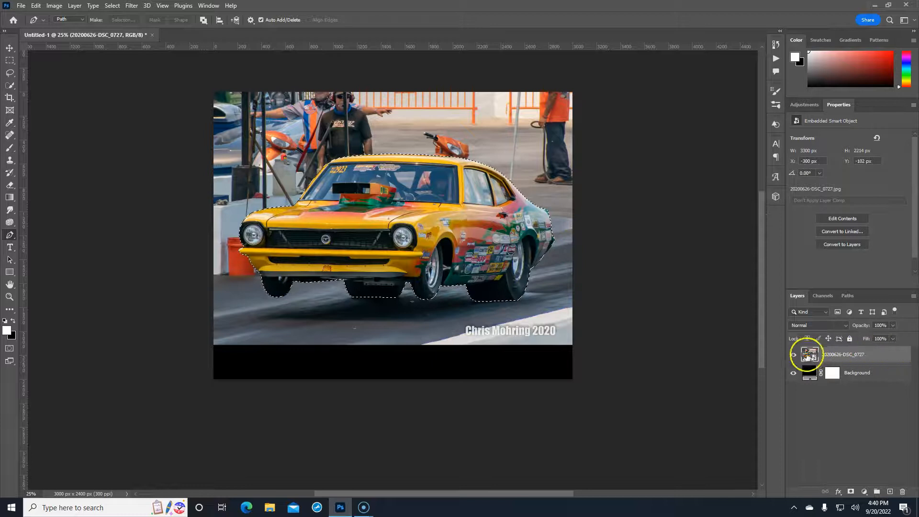
click(850, 493)
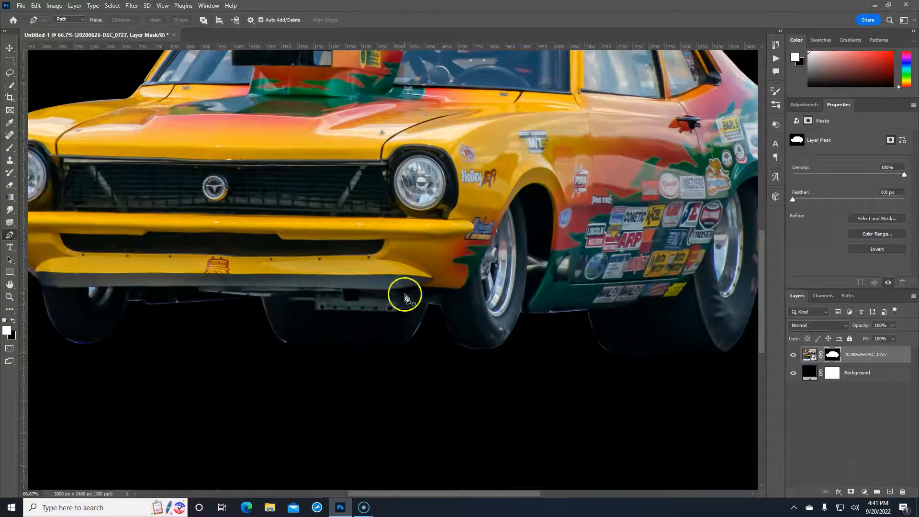
drag(335, 256, 509, 195)
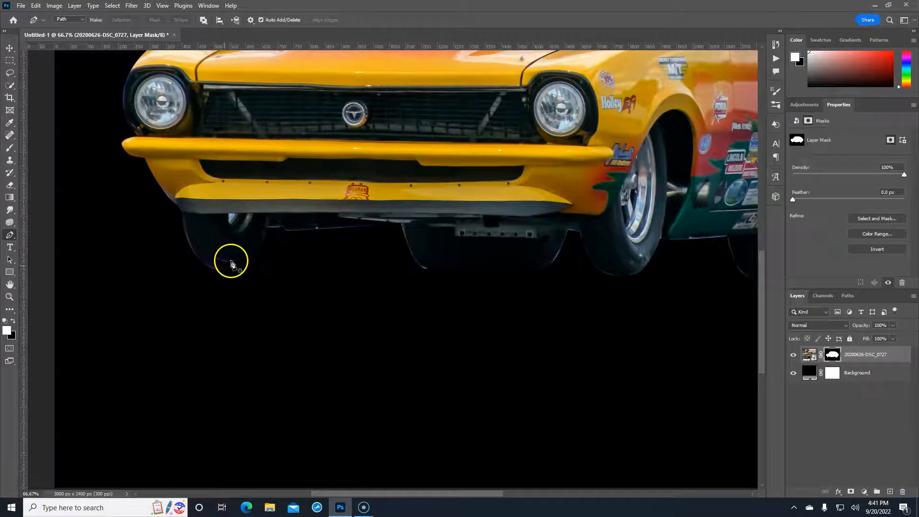
click(793, 375)
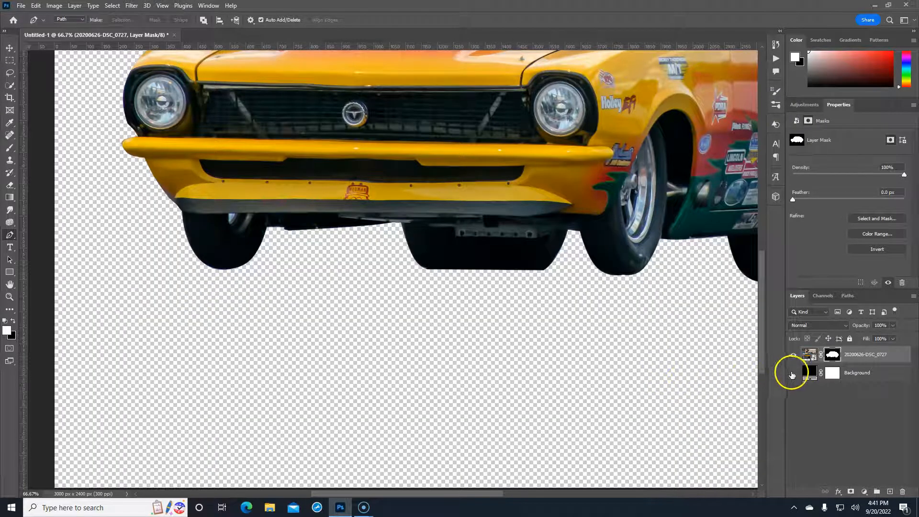
click(794, 373)
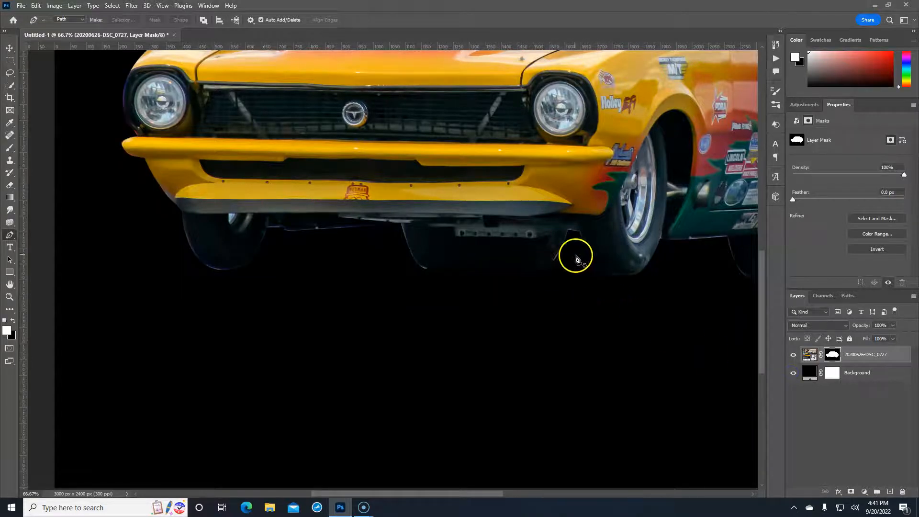
key(ctrl+minus)
key(ctrl+minus)
key(ctrl+minus)
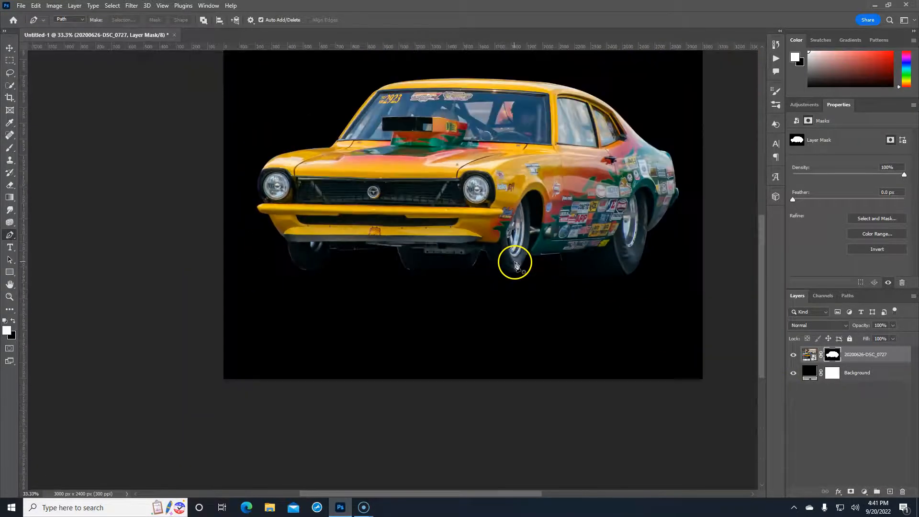
drag(581, 216, 525, 262)
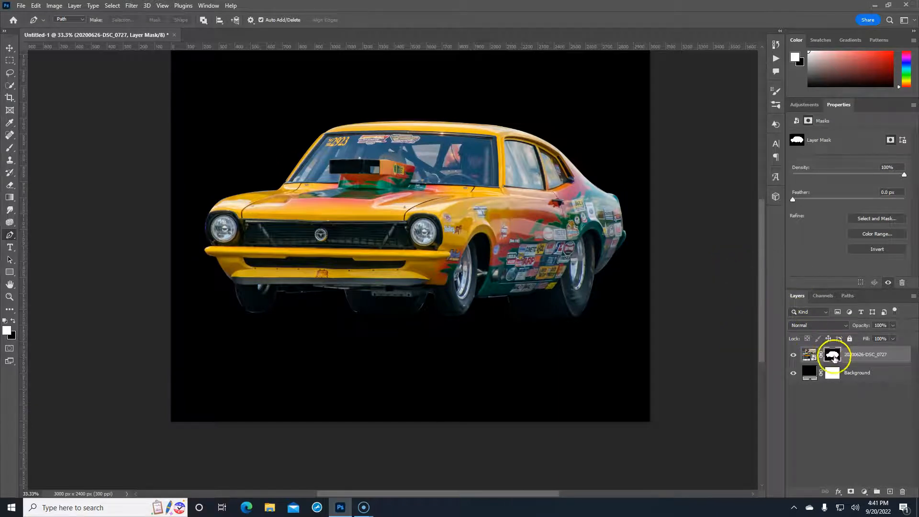
Rasterize the car smart object layer
right_click(893, 355)
click(901, 354)
right_click(896, 355)
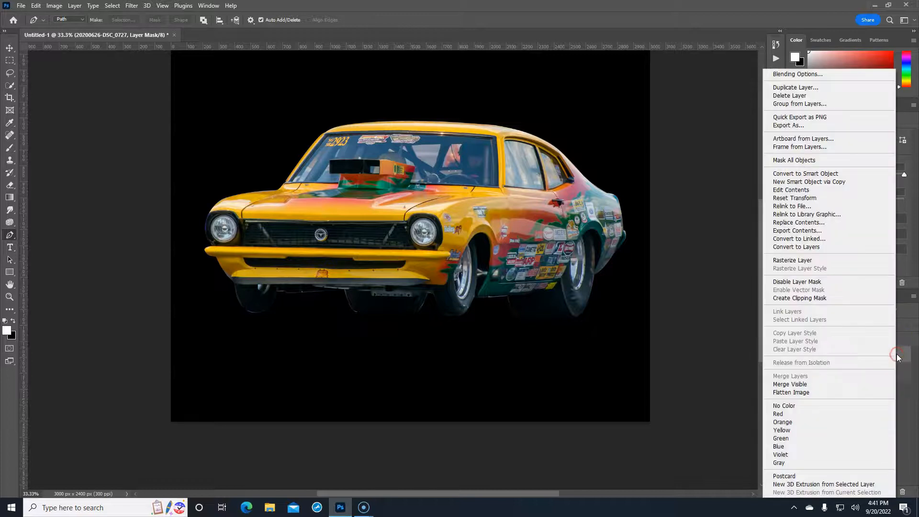
click(802, 260)
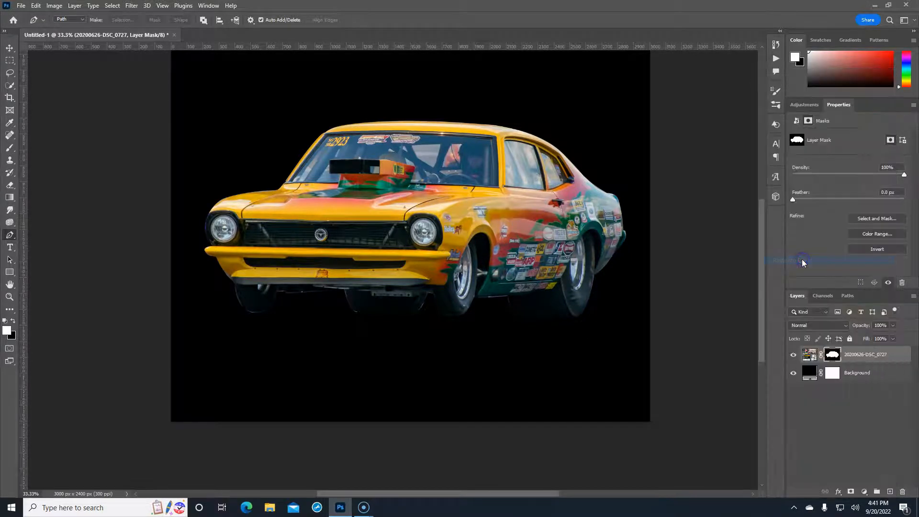
Apply the car layer's mask permanently and check the cut-out result
click(834, 356)
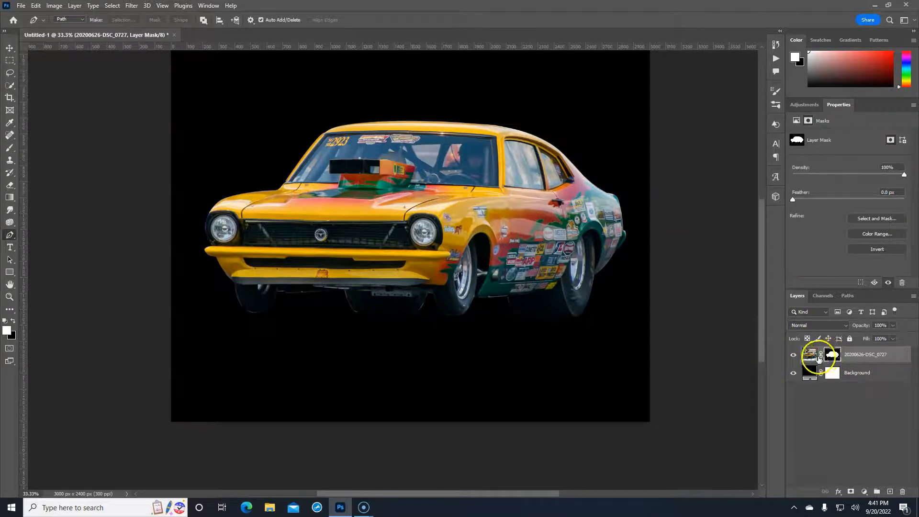
right_click(834, 355)
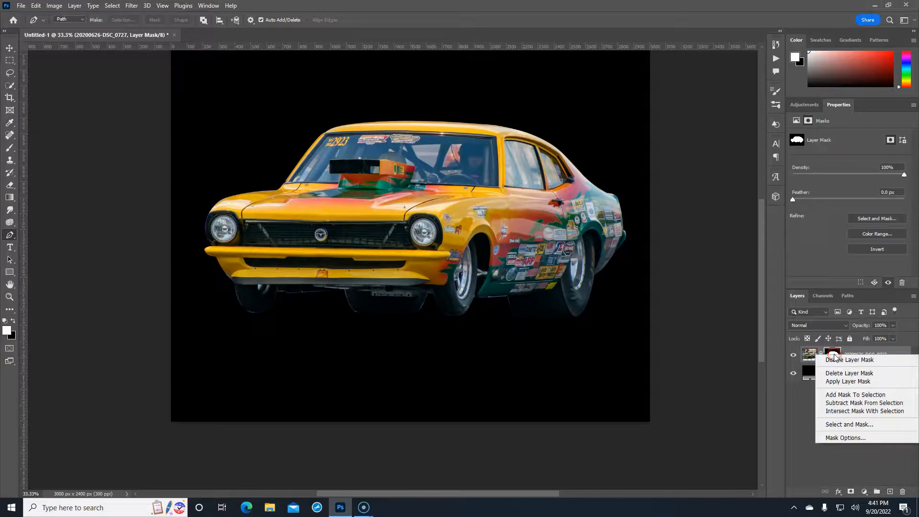
click(838, 382)
click(793, 357)
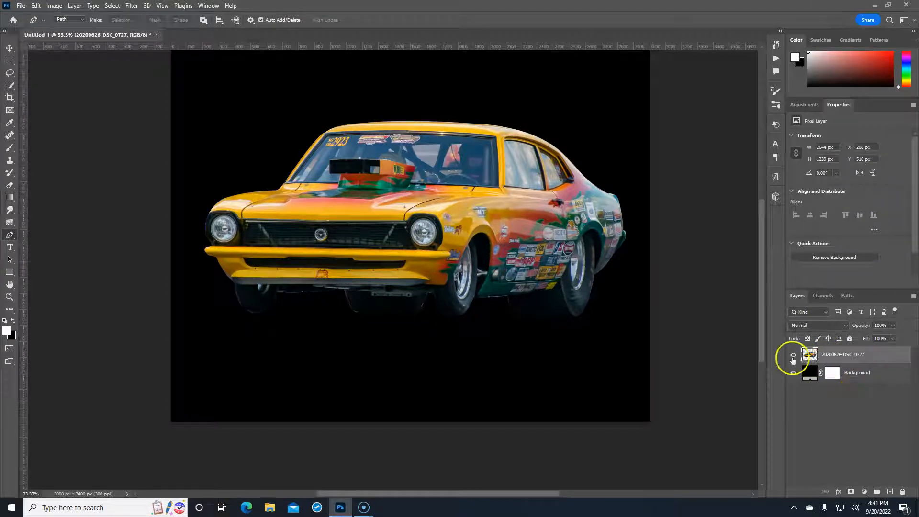
click(793, 356)
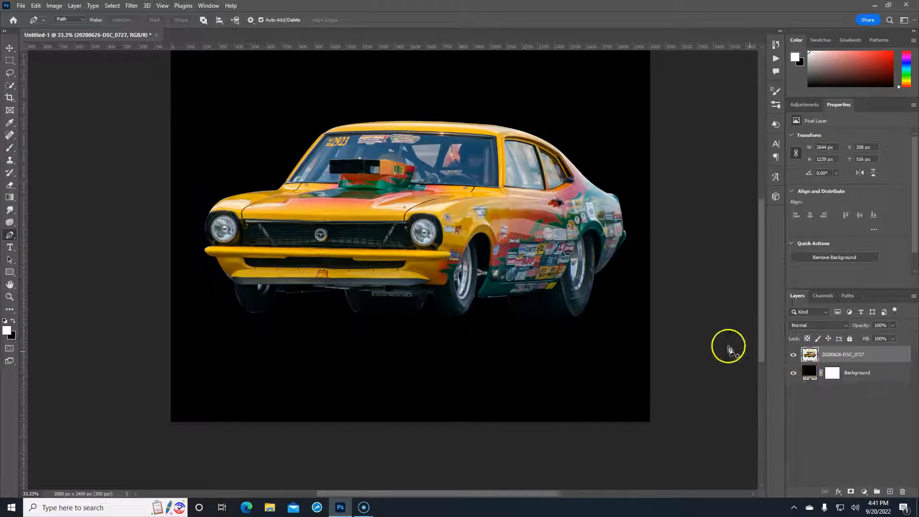
click(876, 355)
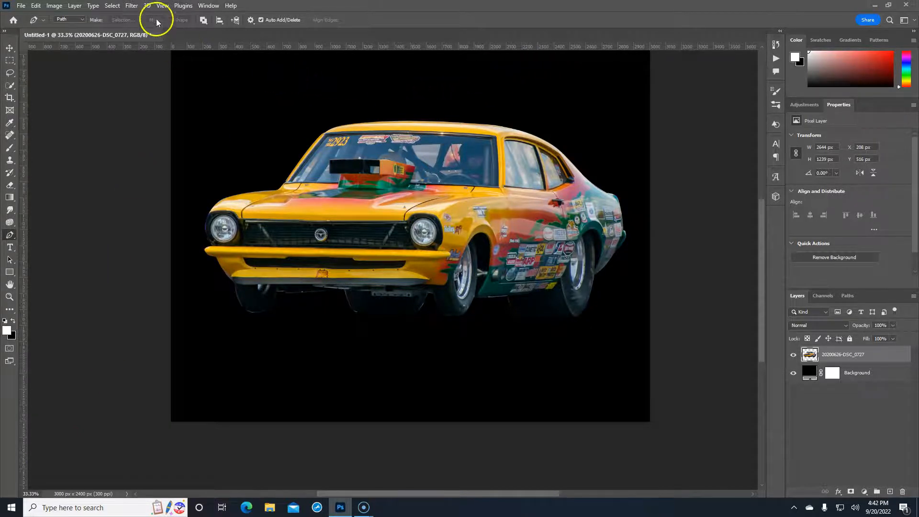
In Camera Raw Filter, zoom to the front tyre edge and sample its purple fringe with Defringe
click(131, 7)
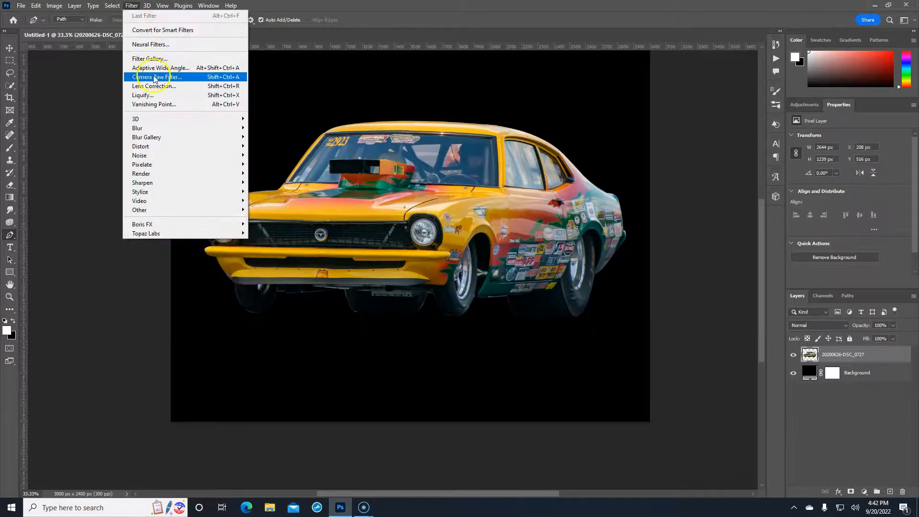
click(153, 77)
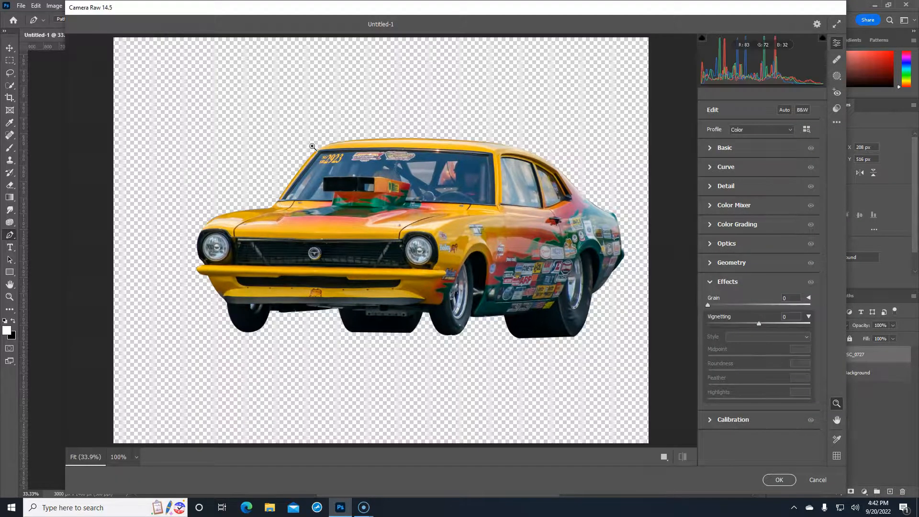
click(228, 283)
drag(380, 294, 466, 175)
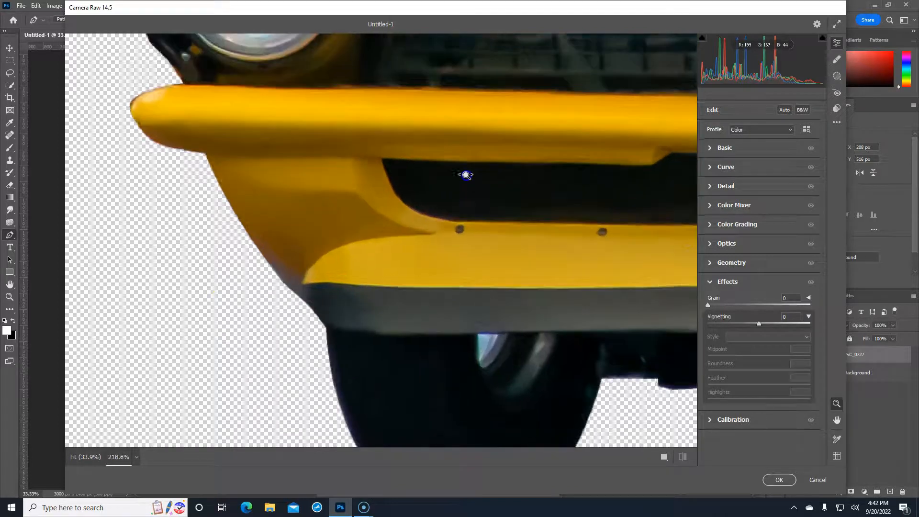
key(h)
drag(503, 259, 436, 97)
drag(434, 254, 363, 156)
key(z)
drag(344, 187, 455, 166)
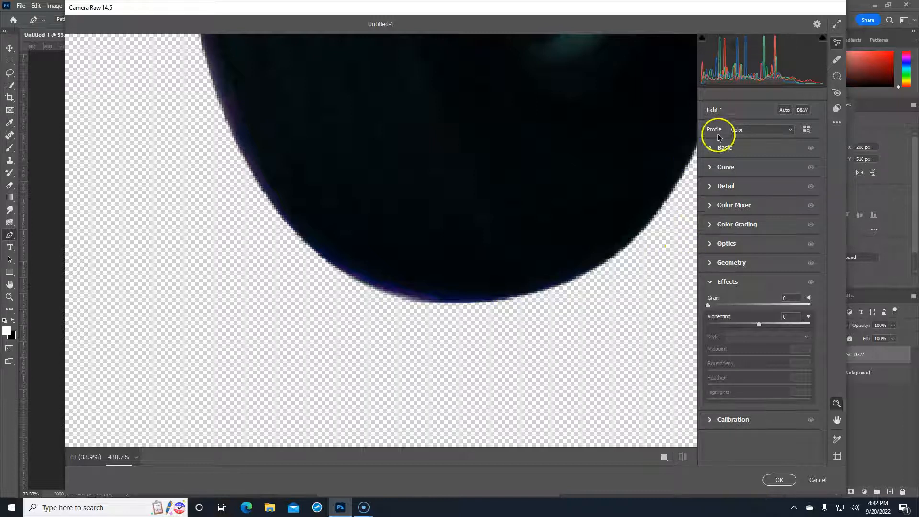
click(710, 245)
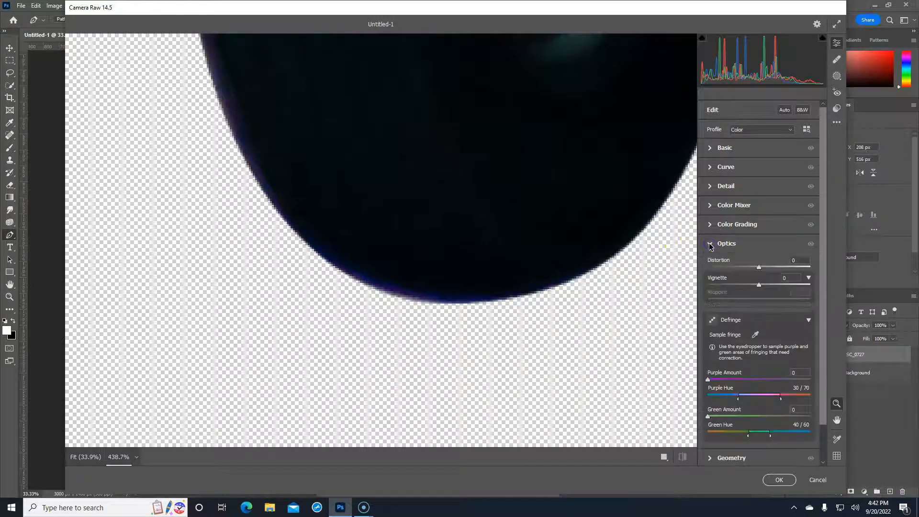
click(755, 335)
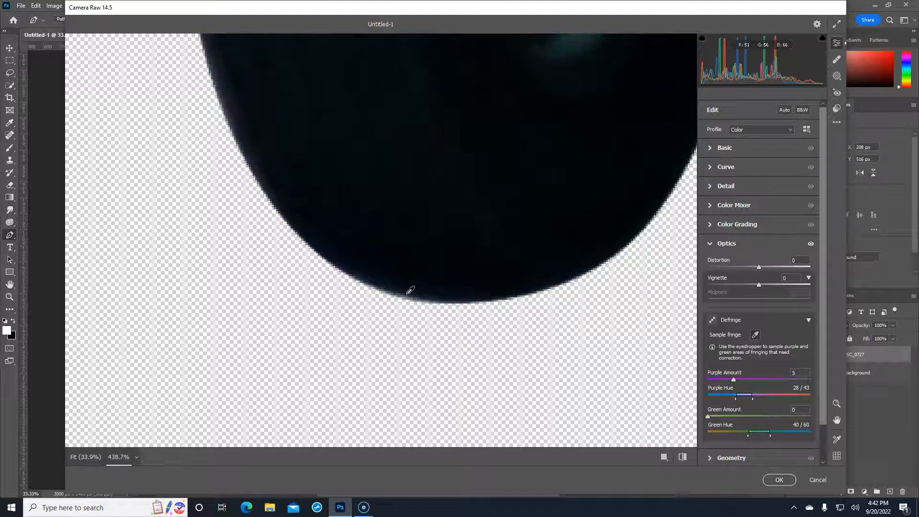
click(759, 338)
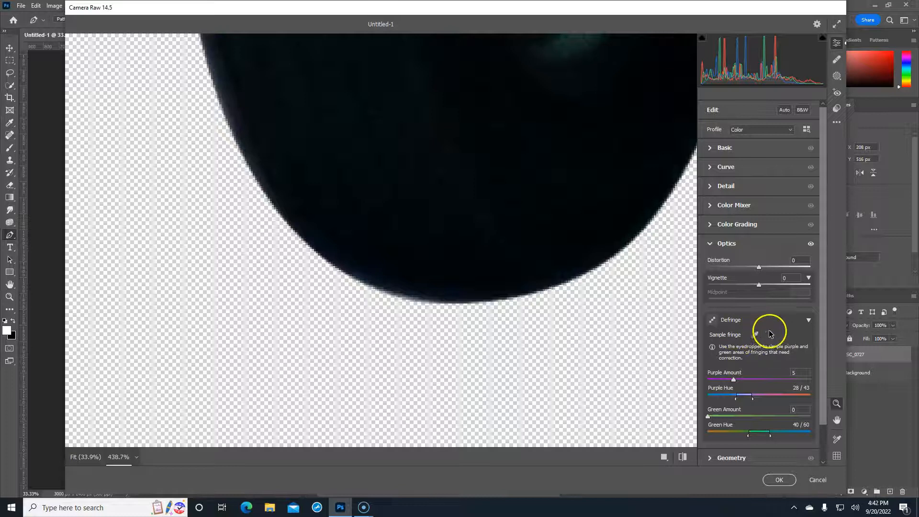
Sample the purple fringe on the left headlight rim too, then apply the Camera Raw correction
click(471, 154)
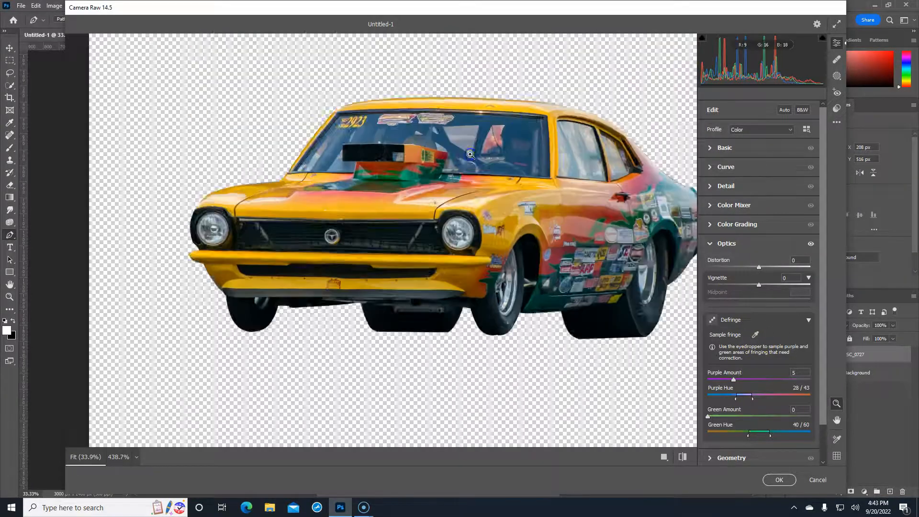
drag(256, 201, 378, 207)
key(space)
drag(337, 235, 535, 150)
drag(311, 264, 544, 161)
drag(384, 214, 444, 177)
drag(360, 179, 402, 179)
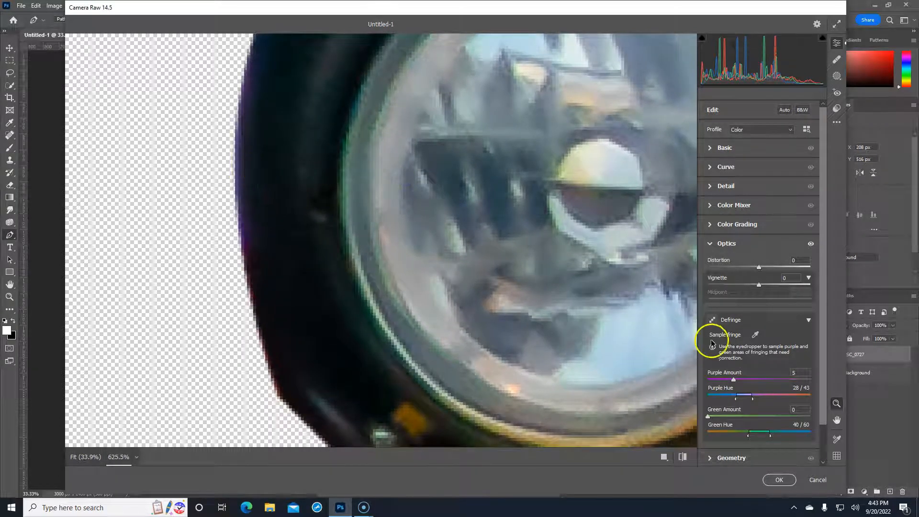
click(755, 334)
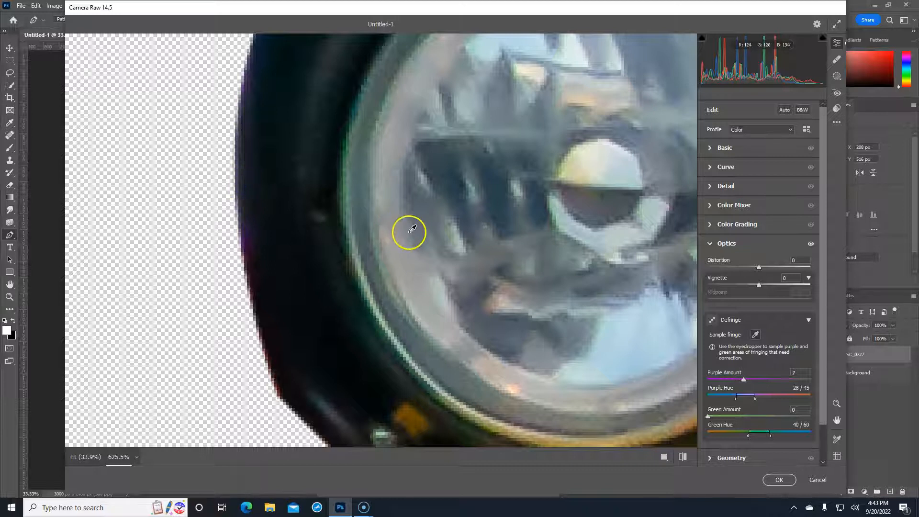
click(756, 336)
click(779, 483)
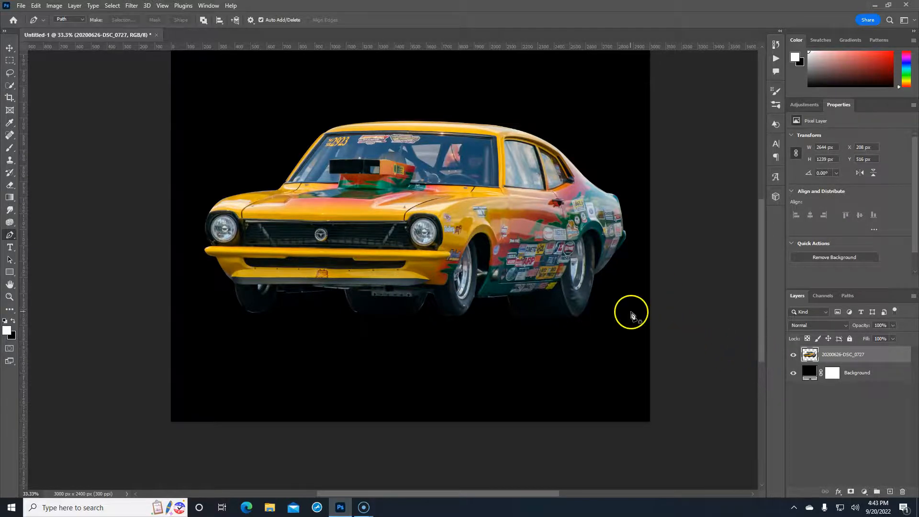
Zoom in behind the front wheel and start a pen path along the body's bottom edge
key(ctrl+plus)
key(ctrl+plus)
key(ctrl+plus)
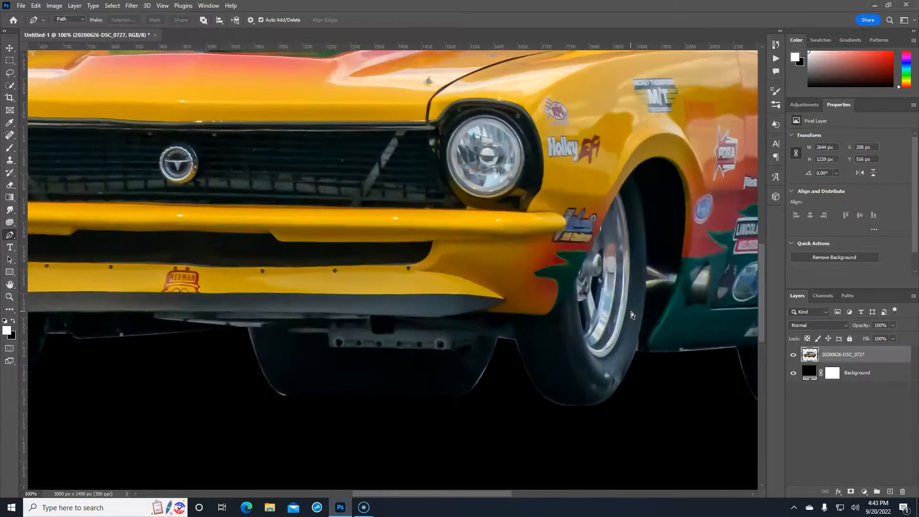
key(ctrl+plus)
drag(693, 324, 387, 250)
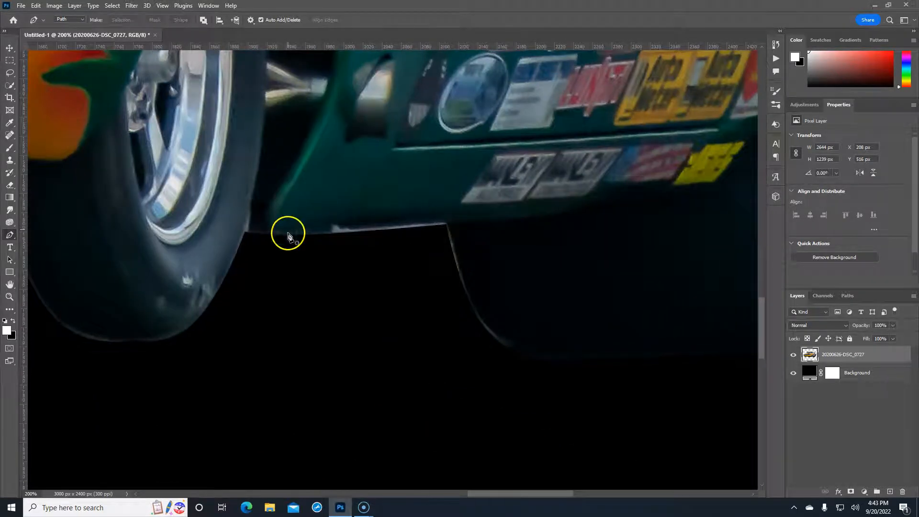
click(248, 236)
click(303, 233)
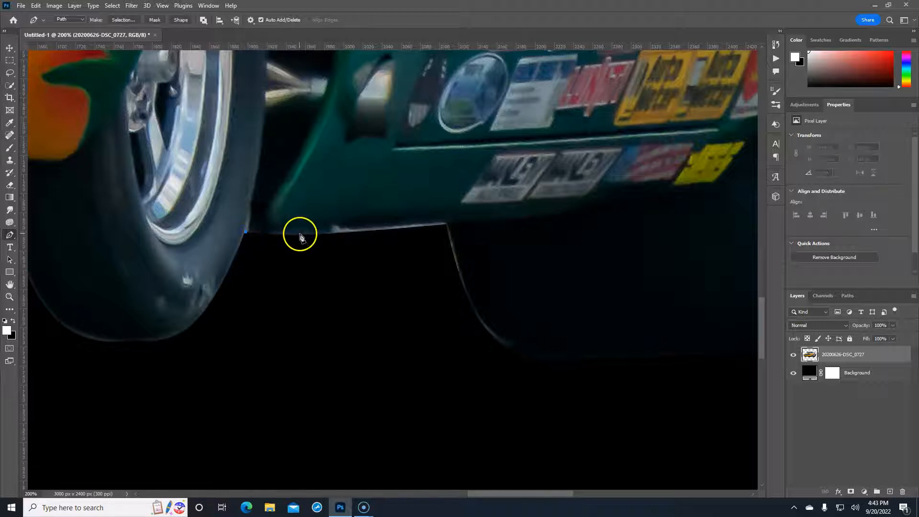
click(375, 229)
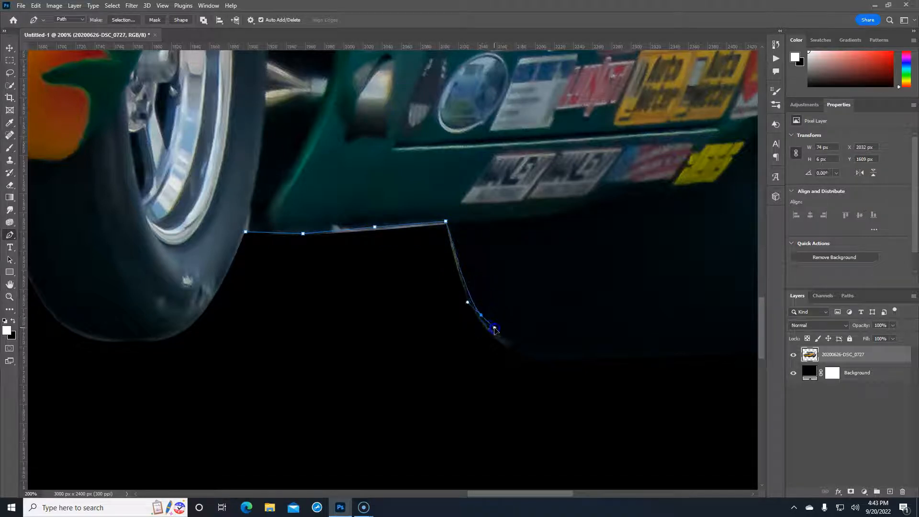
Extend the path around the dark patch, close it, and convert it to a selection
click(481, 315)
drag(531, 320, 509, 187)
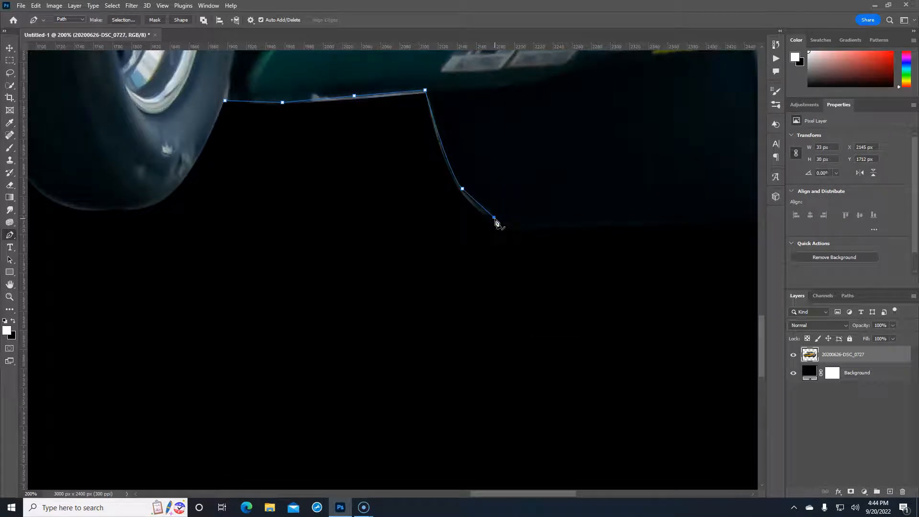
click(485, 215)
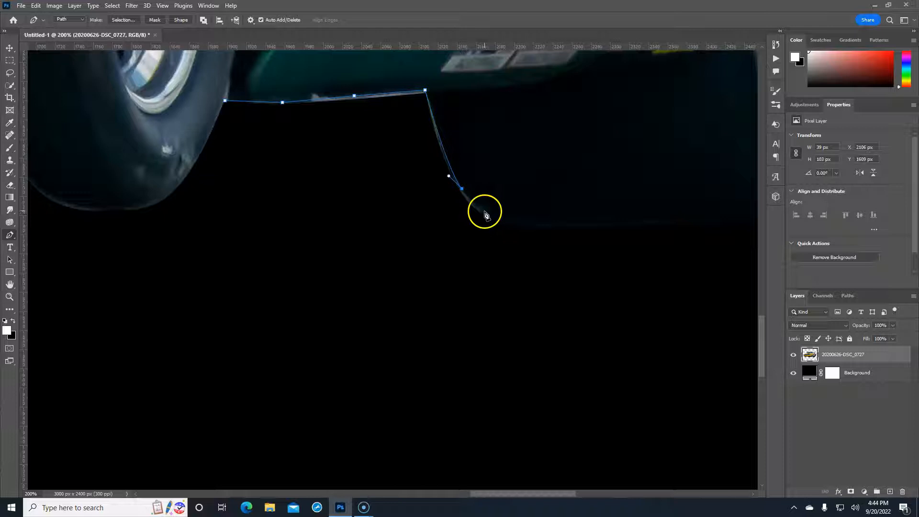
click(433, 238)
click(227, 105)
right_click(345, 138)
click(381, 179)
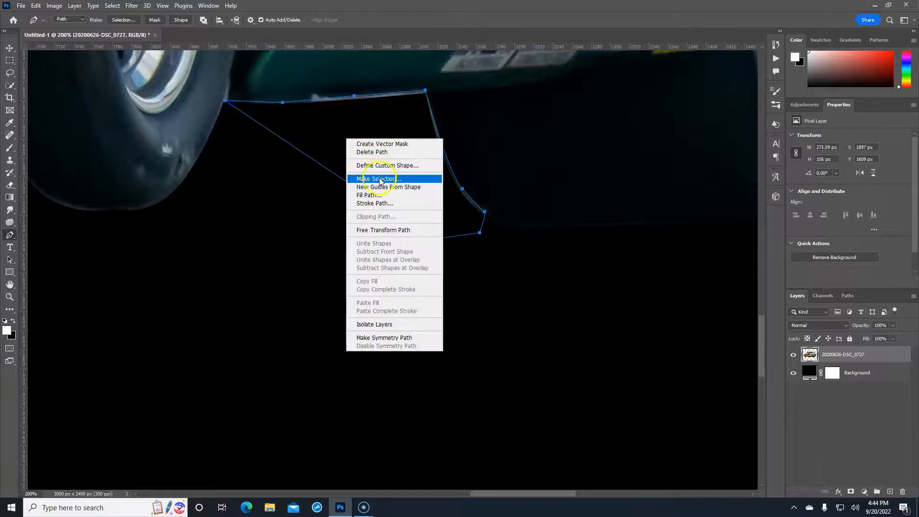
click(509, 135)
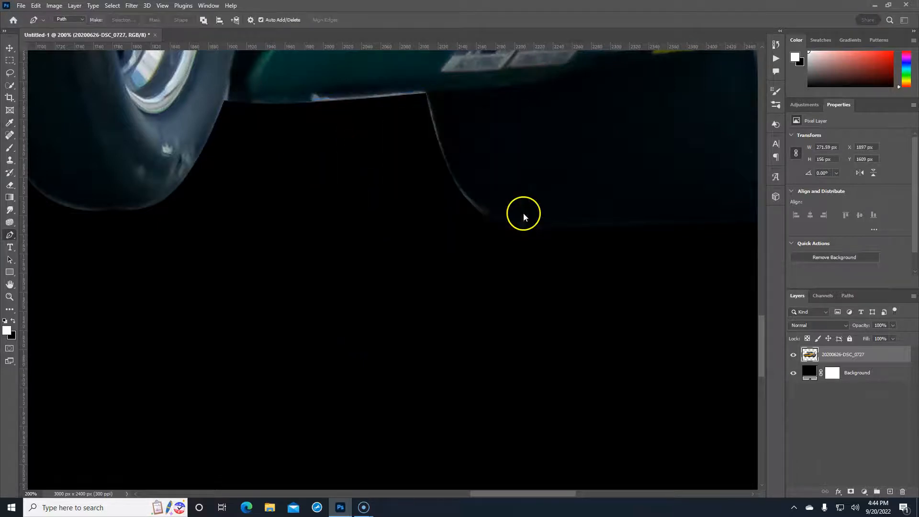
Add a layer mask from the selection and invert it so the car shows
click(850, 492)
click(831, 355)
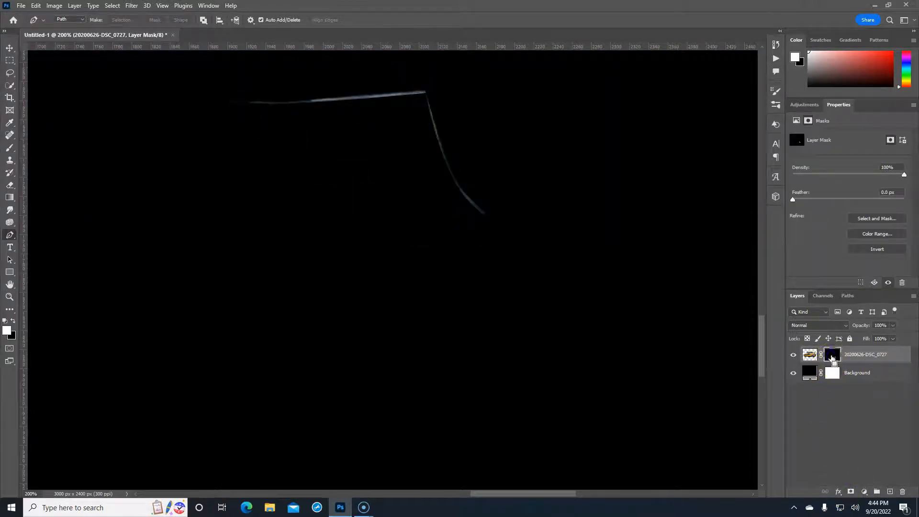
key(ctrl+i)
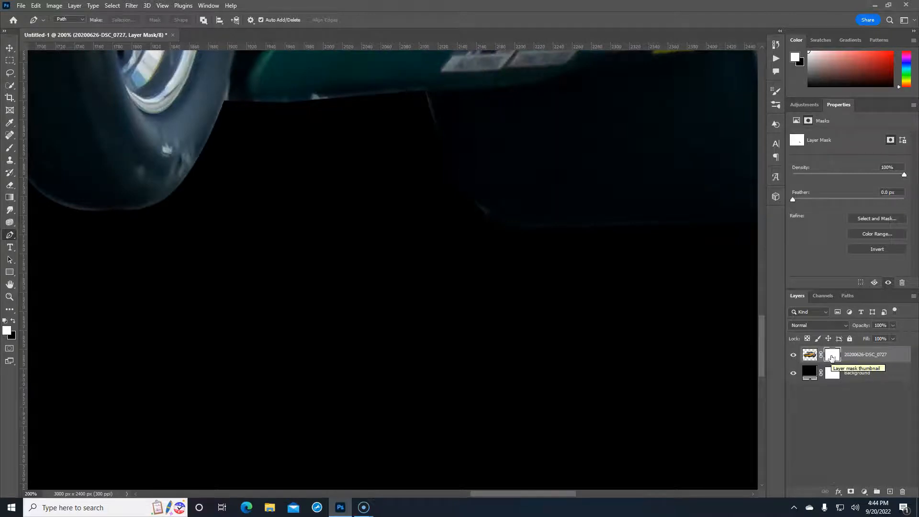
drag(632, 294, 705, 388)
drag(658, 256, 706, 267)
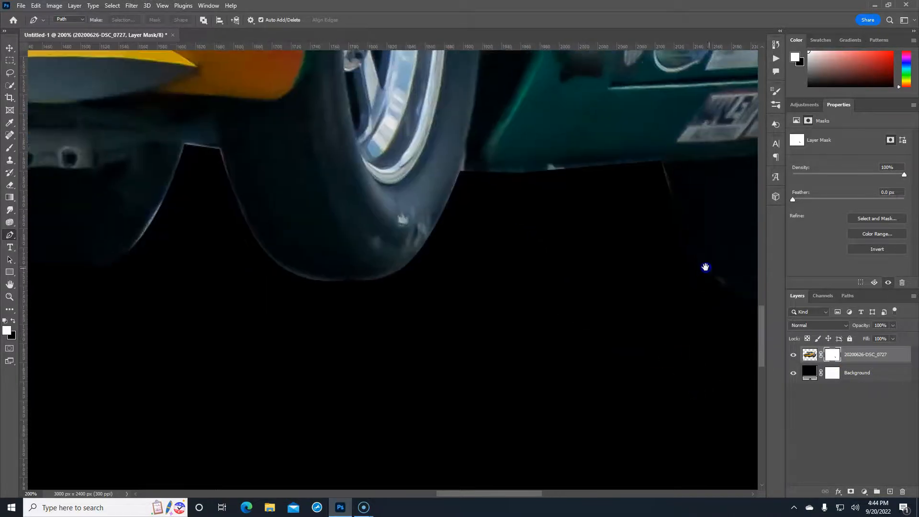
mouse_move(584, 271)
mouse_down()
mouse_move(704, 300)
mouse_move(697, 286)
mouse_up()
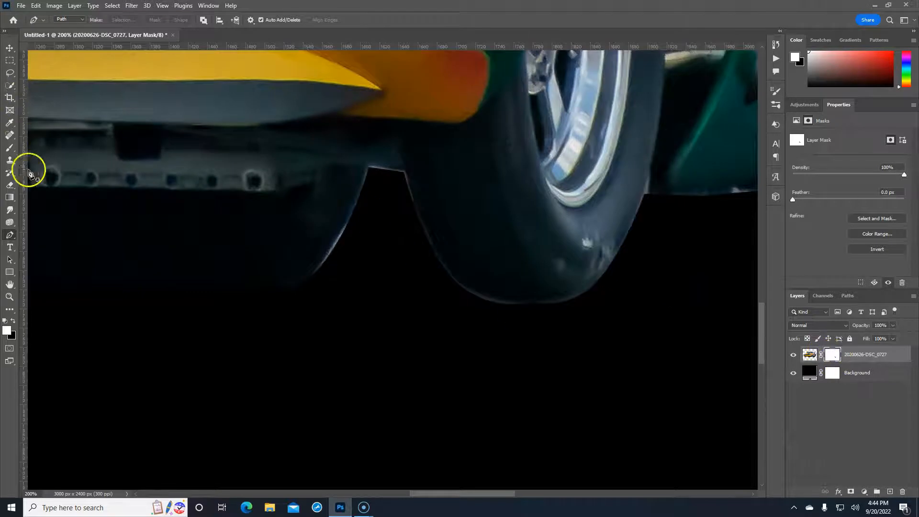
Switch to the standard Brush tool and enlarge it
click(9, 148)
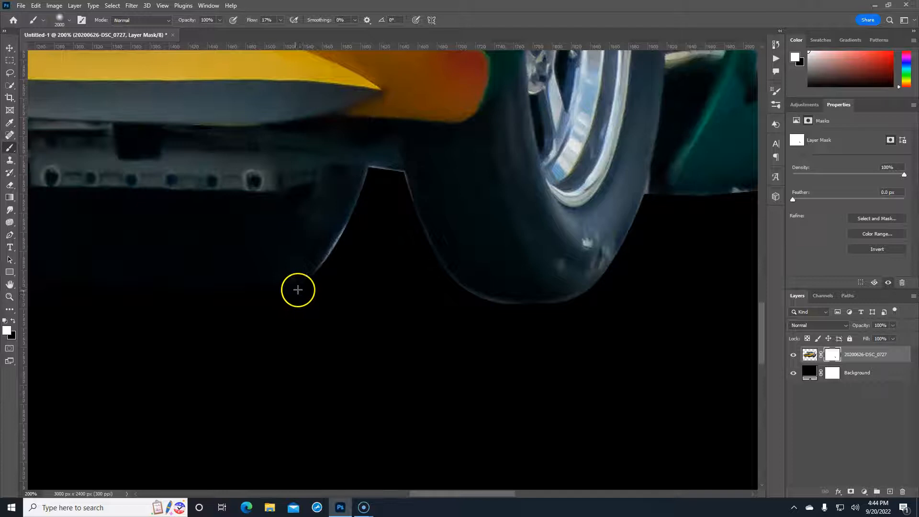
key(bracketright)
key(bracketright)
key(bracketright)
drag(297, 284, 295, 282)
key(bracketright)
key(bracketright)
click(51, 43)
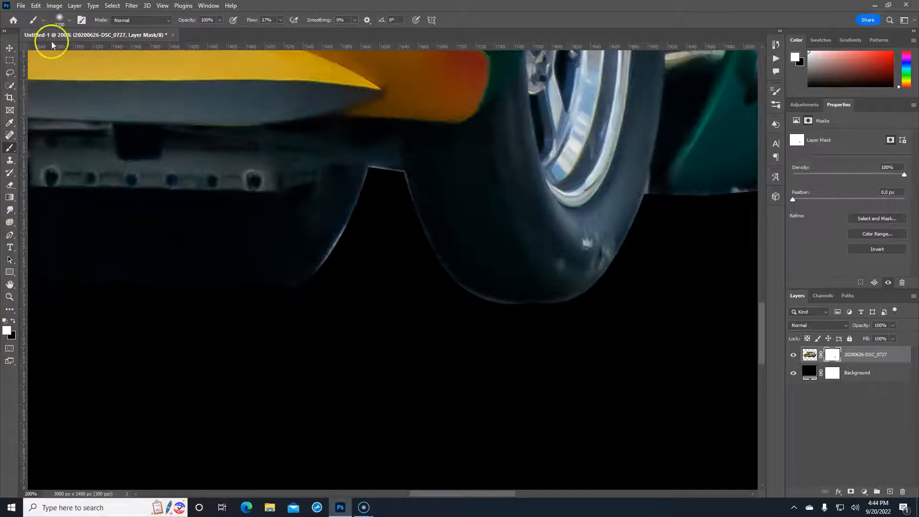
click(10, 149)
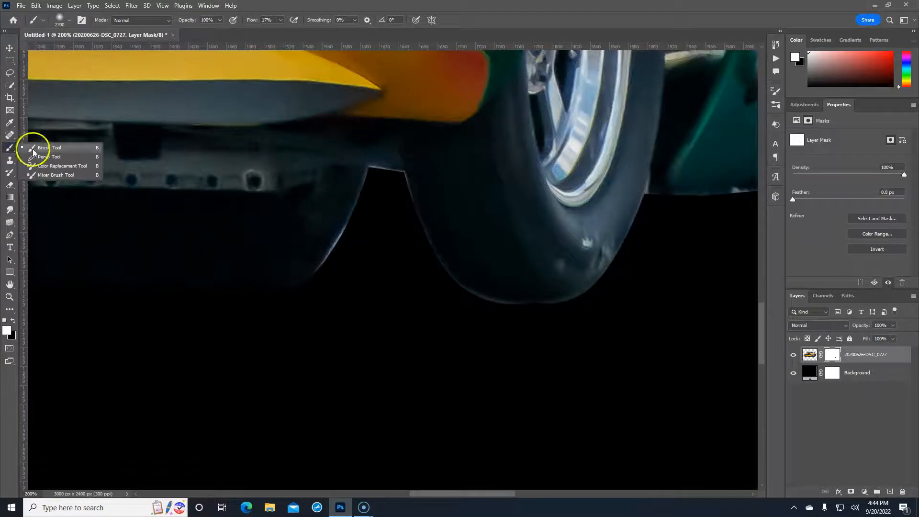
click(33, 148)
scroll(332, 267, up, 4)
scroll(331, 266, down, 3)
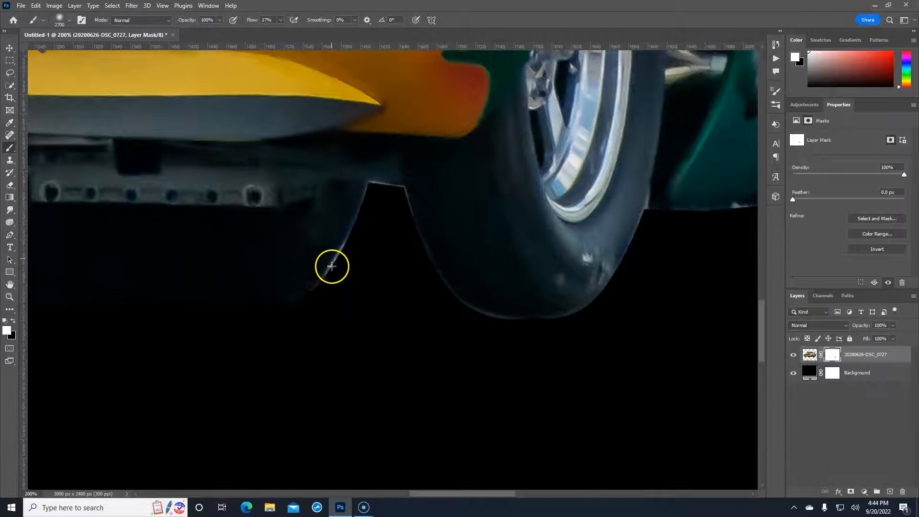
Edit the brush size in the options bar and make black the painting colour
click(66, 20)
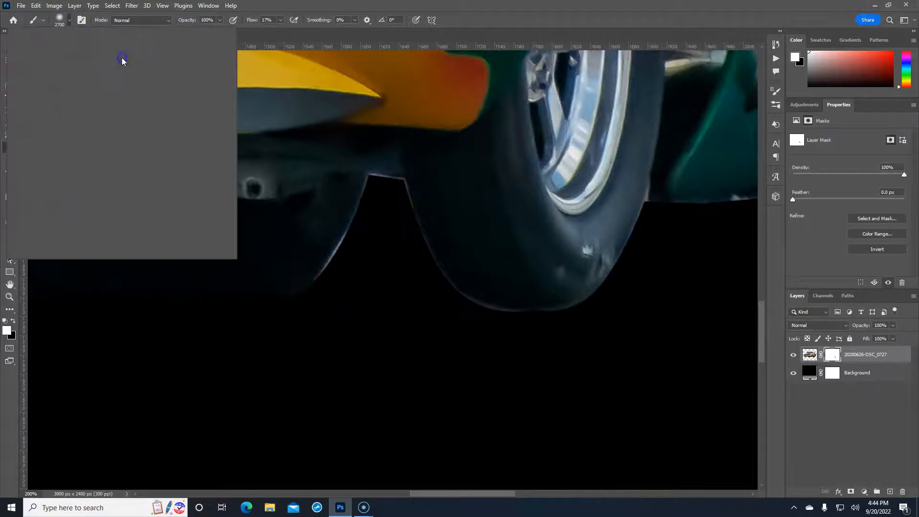
click(68, 51)
key(BackSpace)
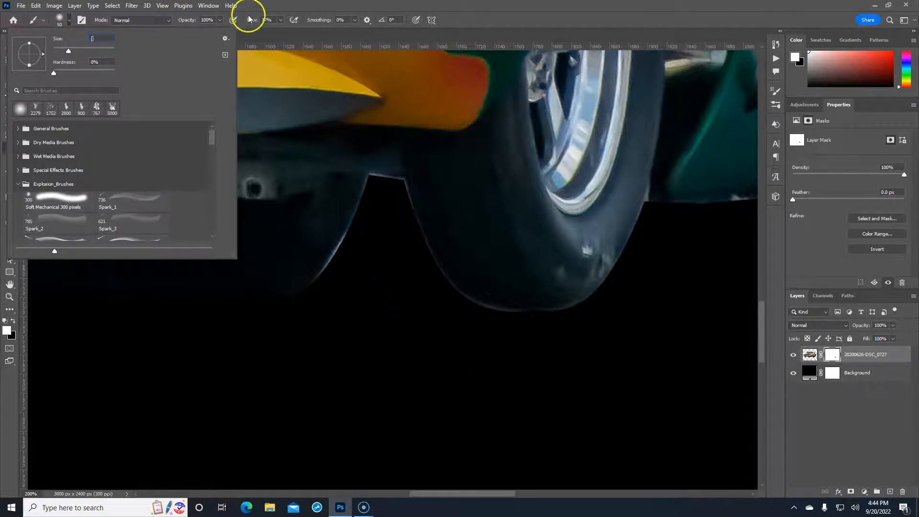
key(Return)
click(446, 197)
click(12, 321)
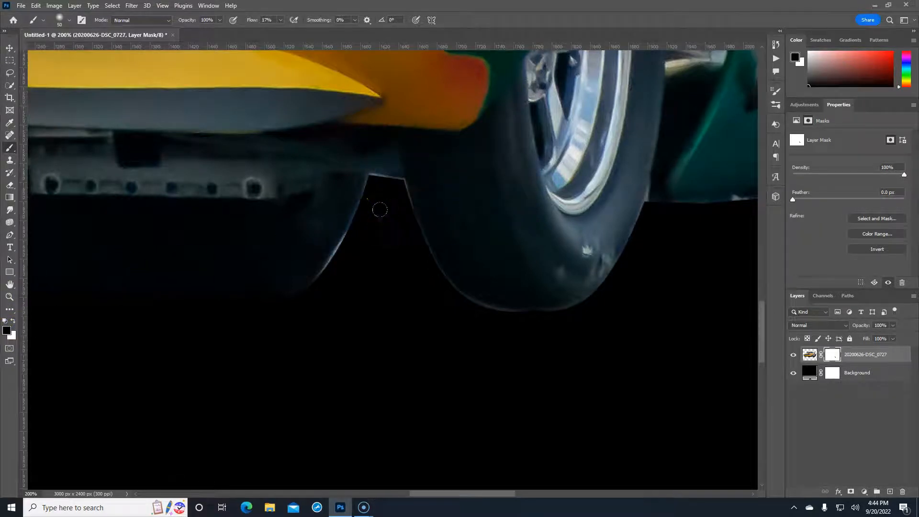
Paint black on the mask to hide the light fringe around the notch and tyre edges
mouse_move(378, 210)
mouse_down()
mouse_move(383, 200)
mouse_move(378, 214)
mouse_up()
right_click(374, 230)
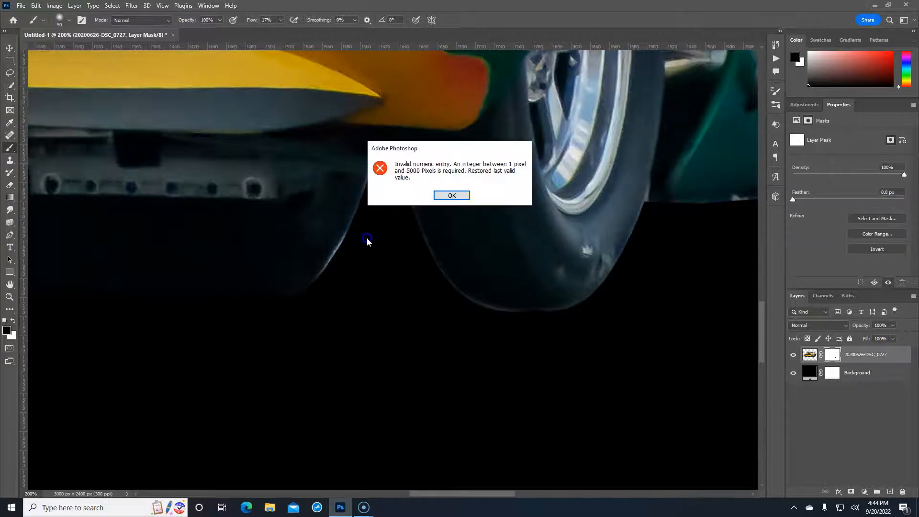
click(450, 195)
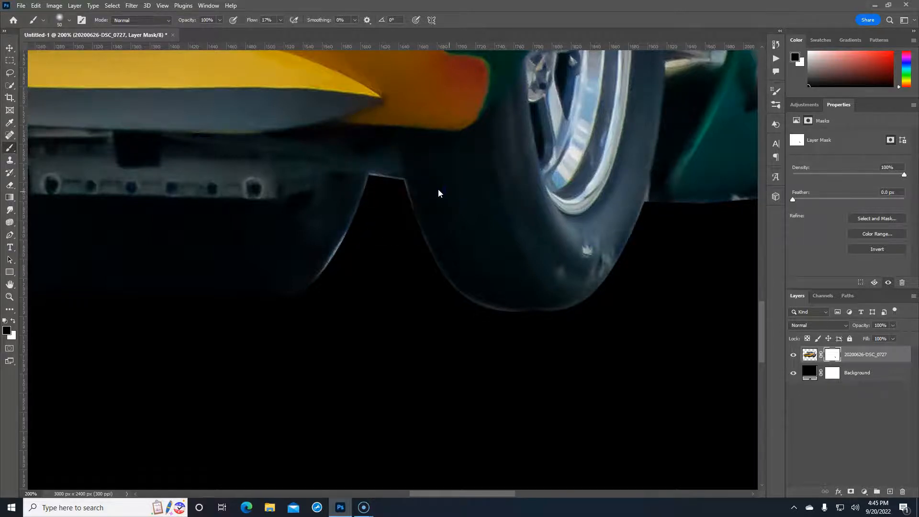
click(60, 23)
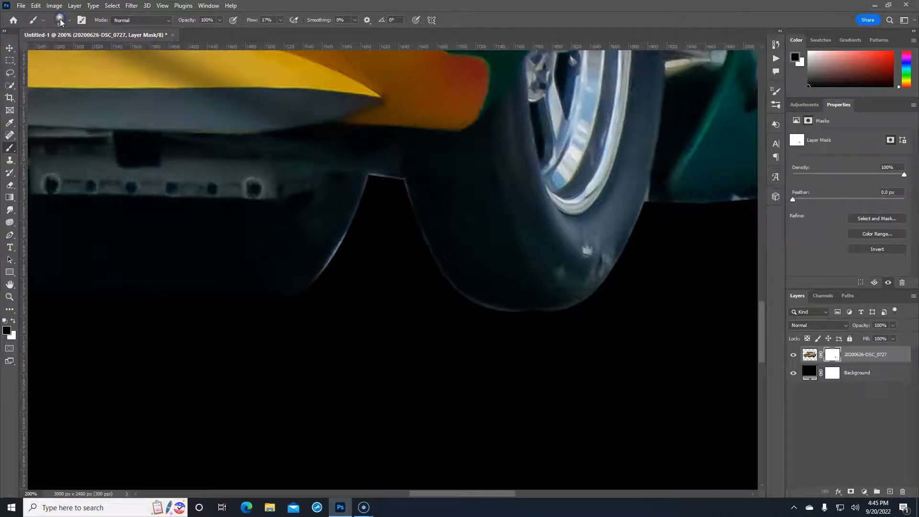
click(68, 23)
click(68, 22)
drag(363, 248, 341, 280)
drag(364, 240, 339, 278)
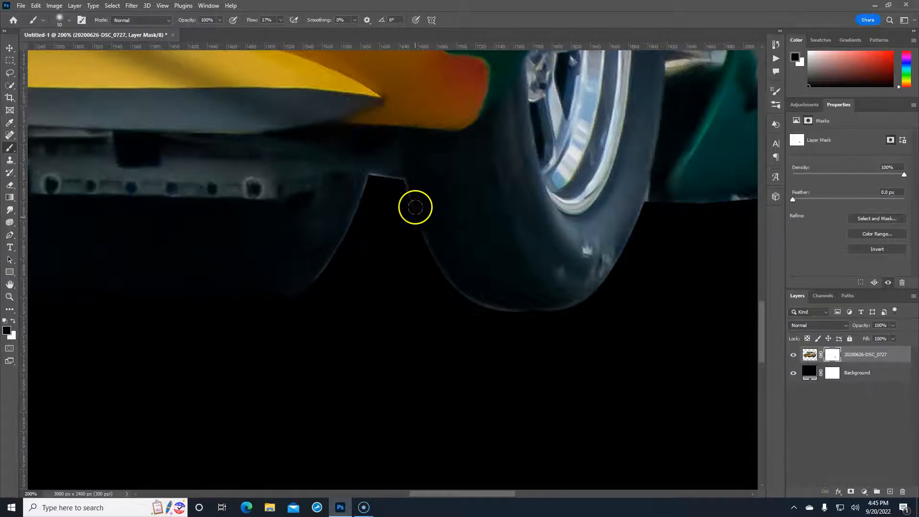
drag(375, 191, 375, 190)
mouse_move(378, 197)
mouse_down()
mouse_move(374, 189)
mouse_move(395, 193)
mouse_up()
drag(361, 238, 338, 271)
drag(337, 273, 355, 292)
mouse_move(421, 268)
mouse_down()
mouse_move(459, 309)
mouse_move(435, 305)
mouse_move(477, 321)
mouse_move(554, 327)
mouse_up()
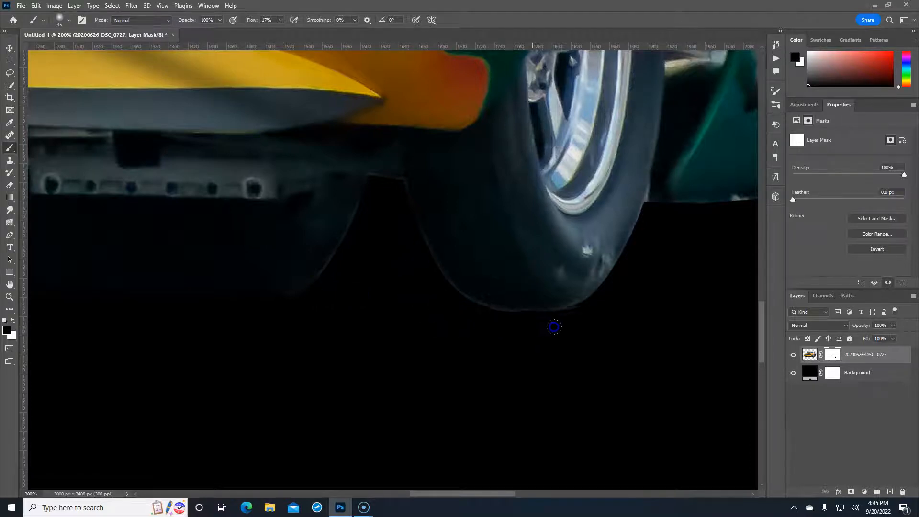
mouse_move(436, 314)
mouse_down()
mouse_move(410, 238)
mouse_move(411, 273)
mouse_move(412, 264)
mouse_up()
With a size 7 brush, hide the fringe along the tyre edge and the thin line under the body
drag(262, 182, 601, 297)
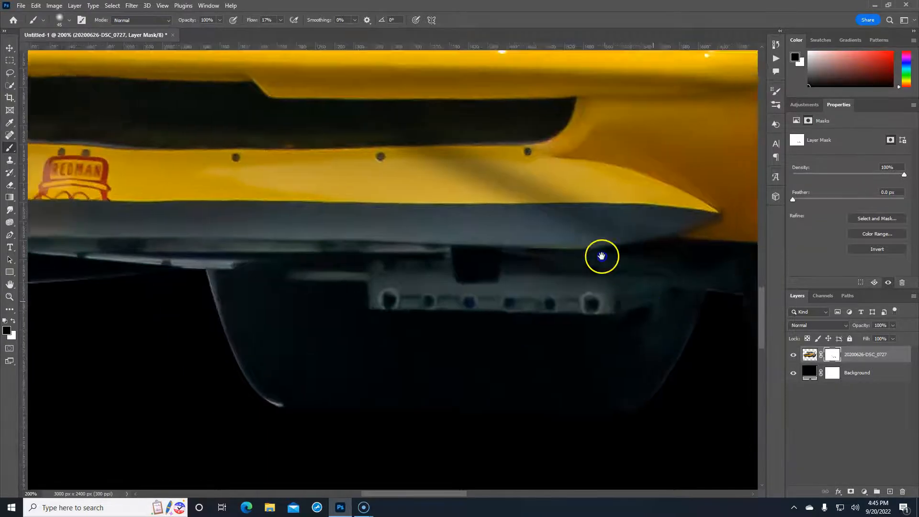
drag(292, 383, 419, 207)
mouse_move(358, 228)
mouse_down()
mouse_move(457, 233)
mouse_move(460, 296)
mouse_up()
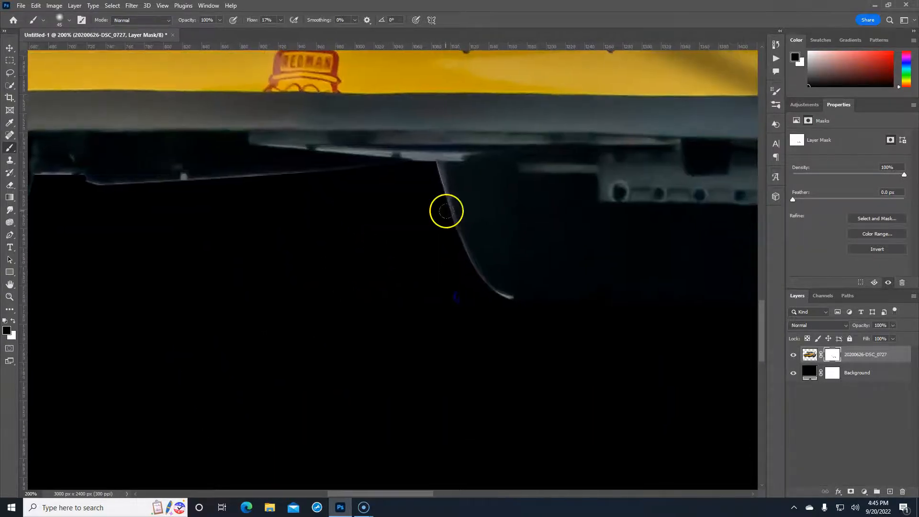
key(bracketleft)
key(bracketleft)
key(bracketleft)
key(bracketleft)
key(bracketleft)
key(bracketleft)
key(bracketleft)
key(bracketleft)
drag(436, 166, 447, 208)
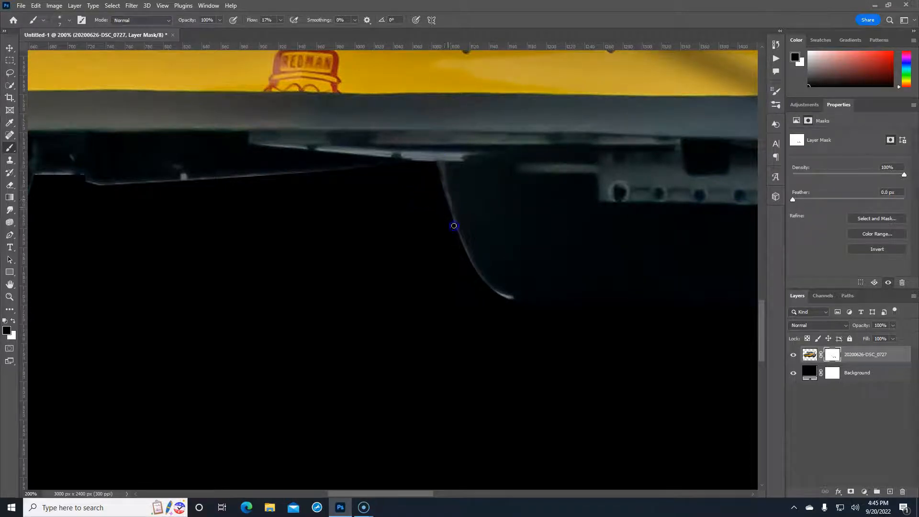
drag(468, 257, 478, 275)
drag(456, 233, 448, 211)
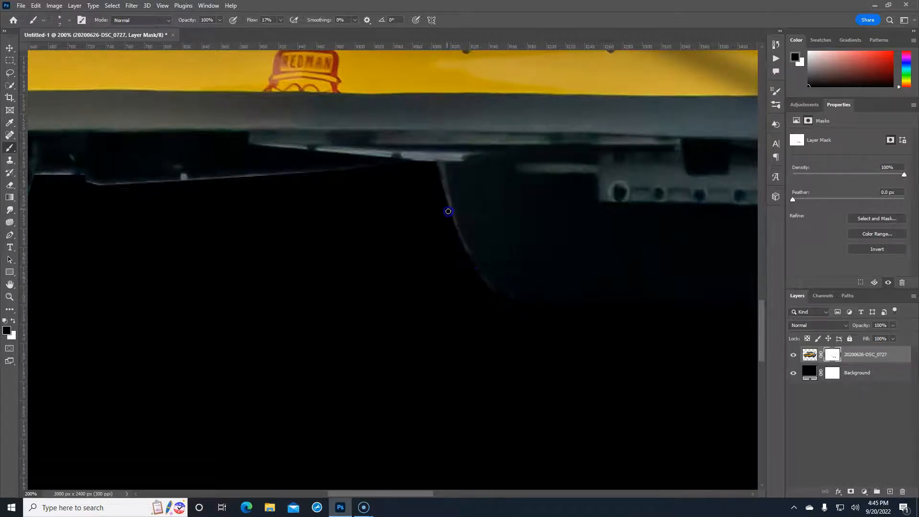
drag(441, 178, 439, 165)
mouse_move(300, 175)
mouse_down()
mouse_move(231, 176)
mouse_move(257, 176)
mouse_up()
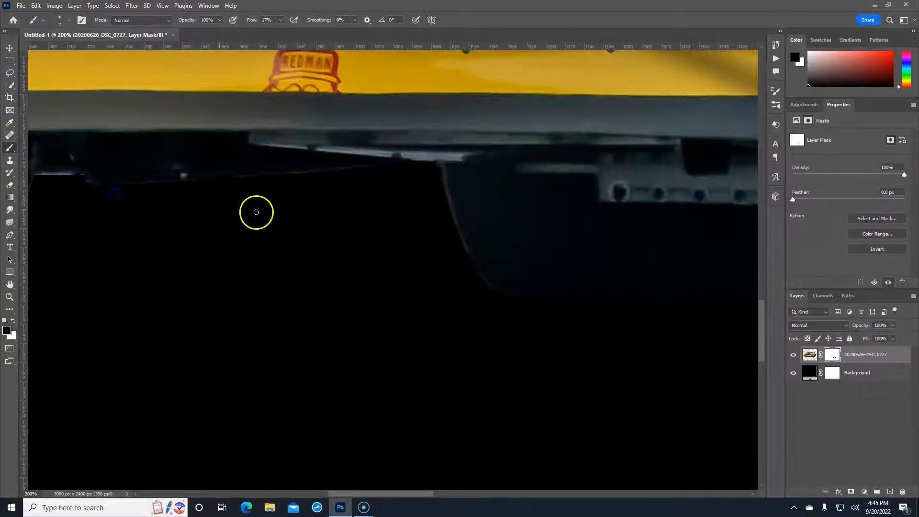
drag(182, 216, 405, 249)
drag(359, 225, 327, 226)
Hide the light fringe along the other tyre's left and bottom edges
drag(343, 328, 480, 273)
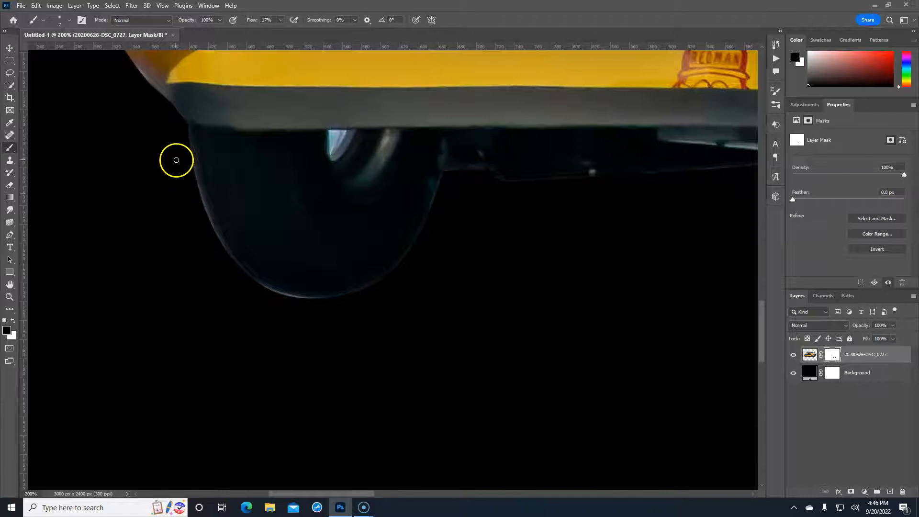
mouse_move(182, 180)
mouse_down()
mouse_move(184, 161)
mouse_move(191, 186)
mouse_up()
drag(191, 188, 217, 249)
drag(247, 290, 330, 311)
key(ctrl+minus)
key(ctrl+minus)
key(ctrl+minus)
key(ctrl+minus)
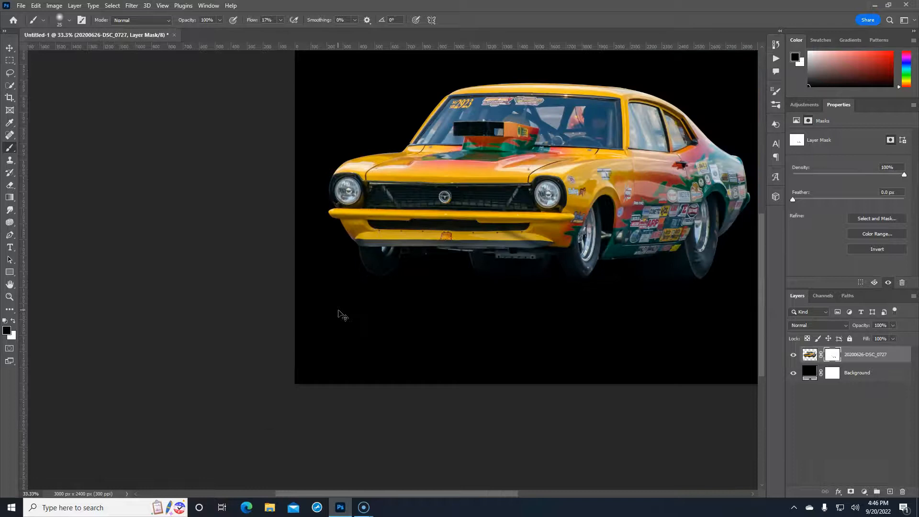
Apply the layer mask permanently to the car layer
mouse_move(513, 275)
mouse_down()
mouse_move(381, 343)
mouse_move(404, 322)
mouse_up()
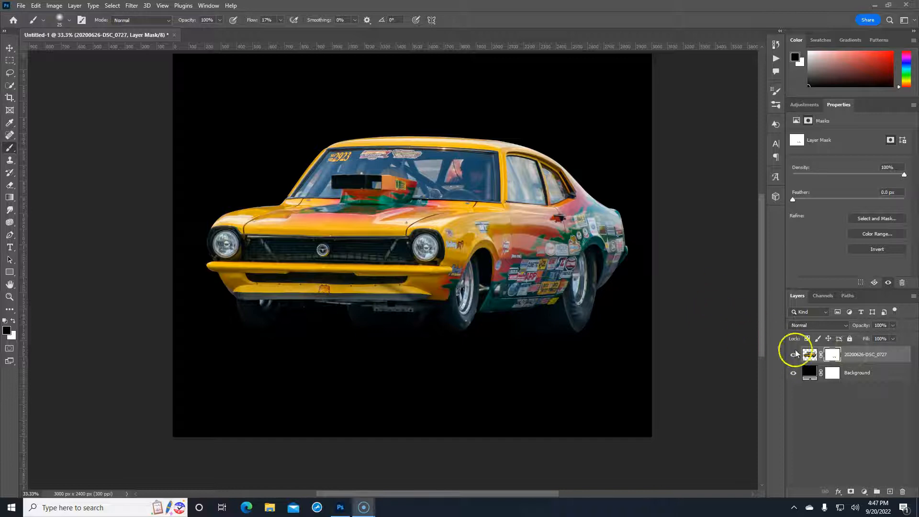
click(833, 358)
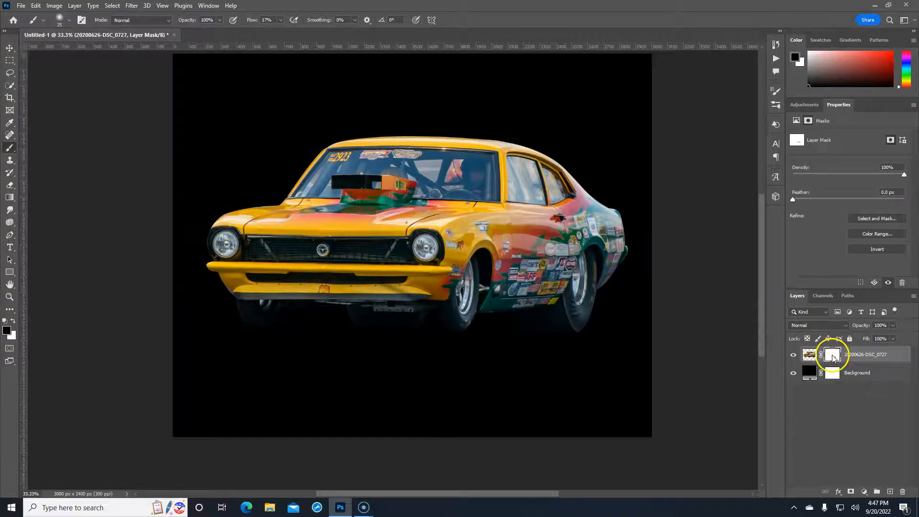
right_click(832, 357)
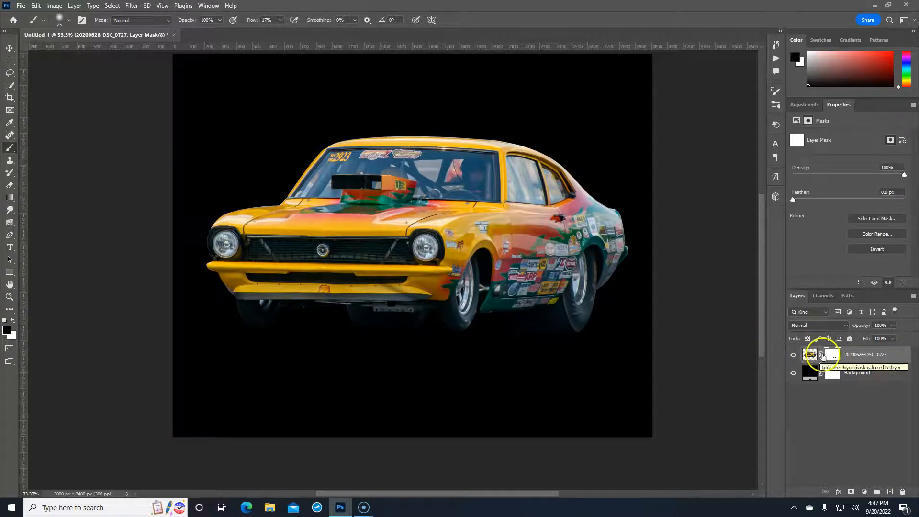
click(843, 381)
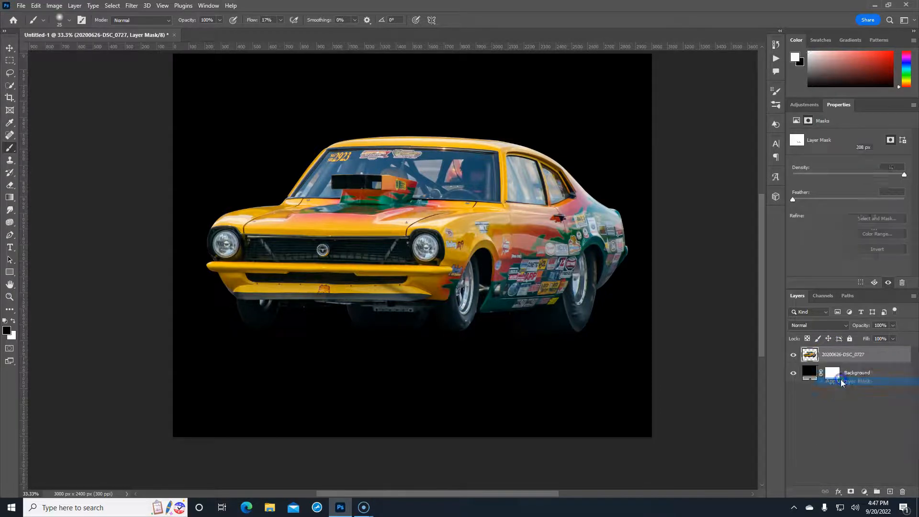
Duplicate the car layer and select the copy beneath the original
click(808, 355)
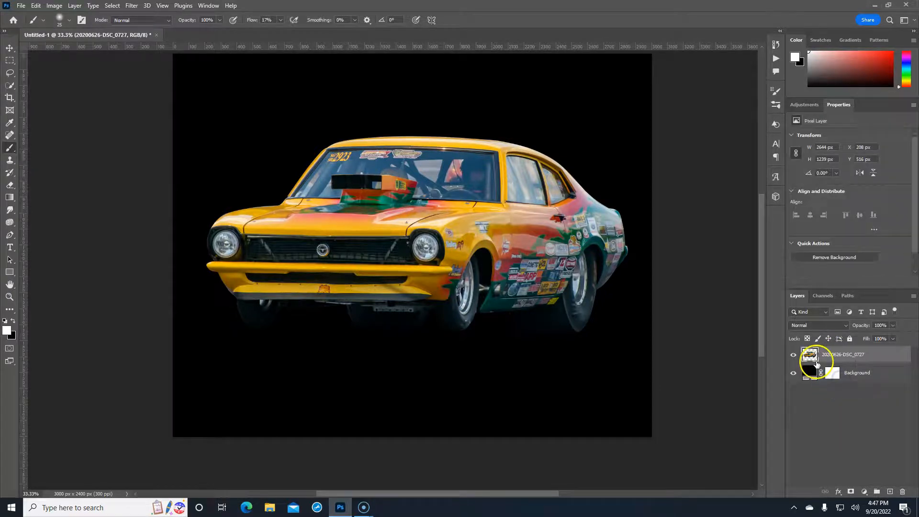
click(888, 355)
drag(889, 355, 889, 364)
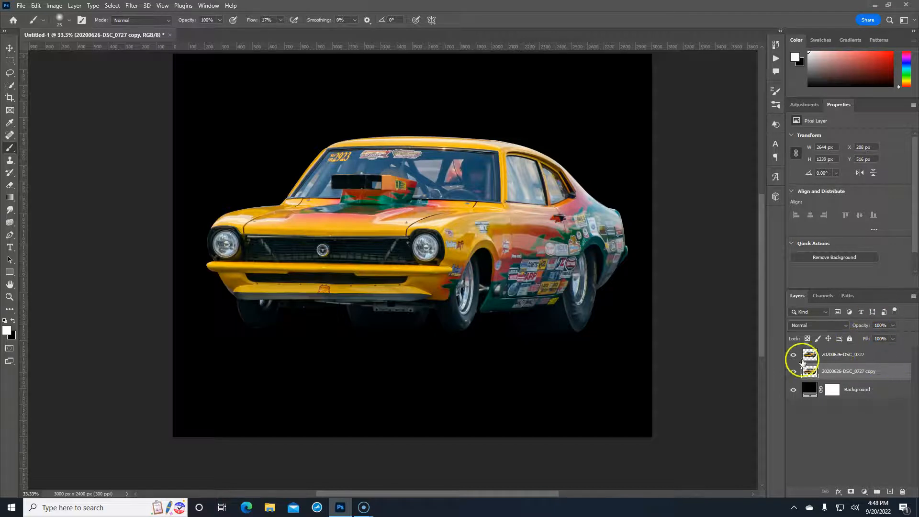
click(887, 373)
Flip the car copy vertically and move it below the car as a reflection
key(ctrl+t)
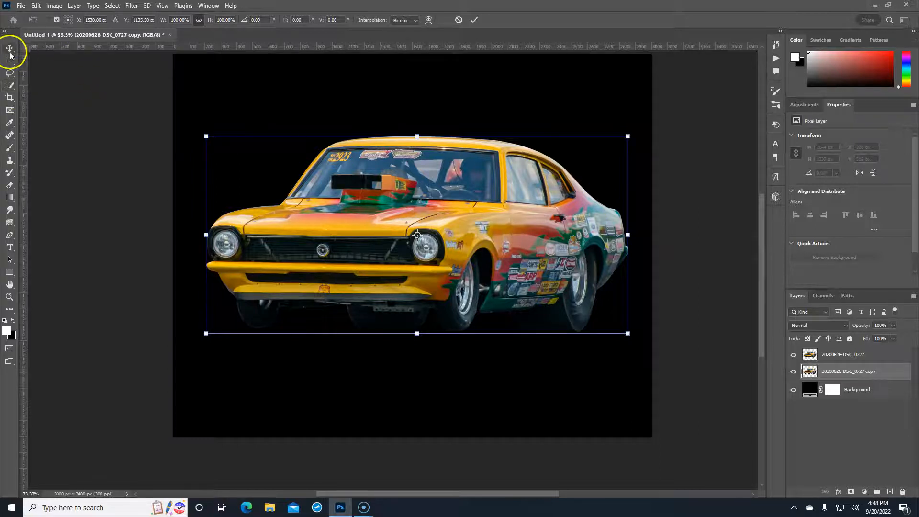
right_click(497, 221)
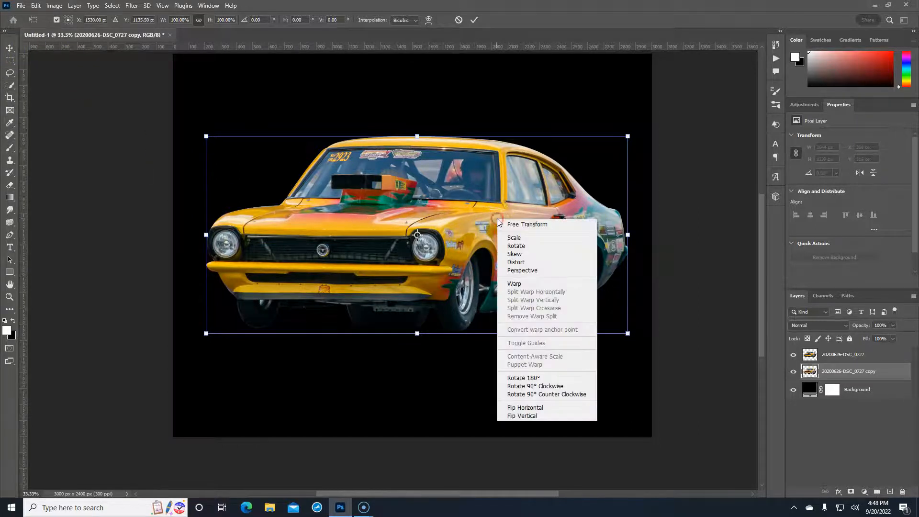
click(541, 415)
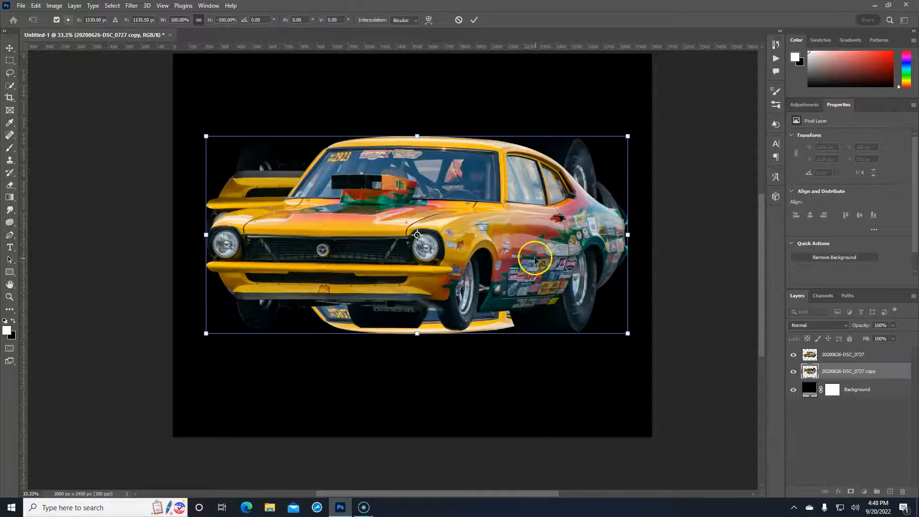
drag(521, 237, 521, 392)
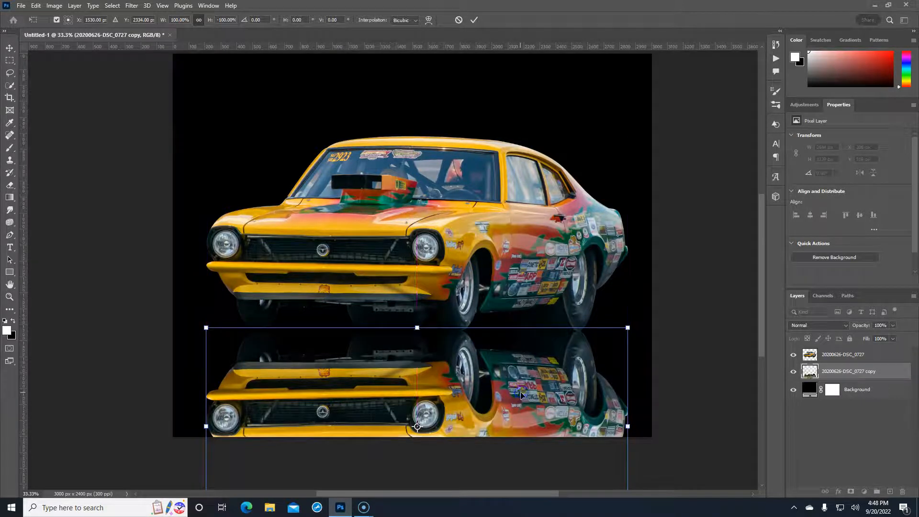
key(Return)
Select the car and its reflection together and raise them about 75 px
key(b)
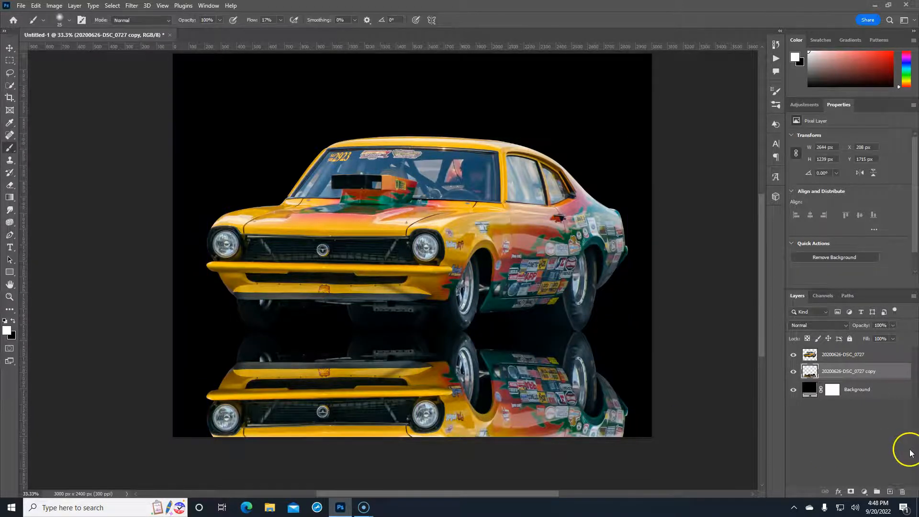
shift+click(870, 355)
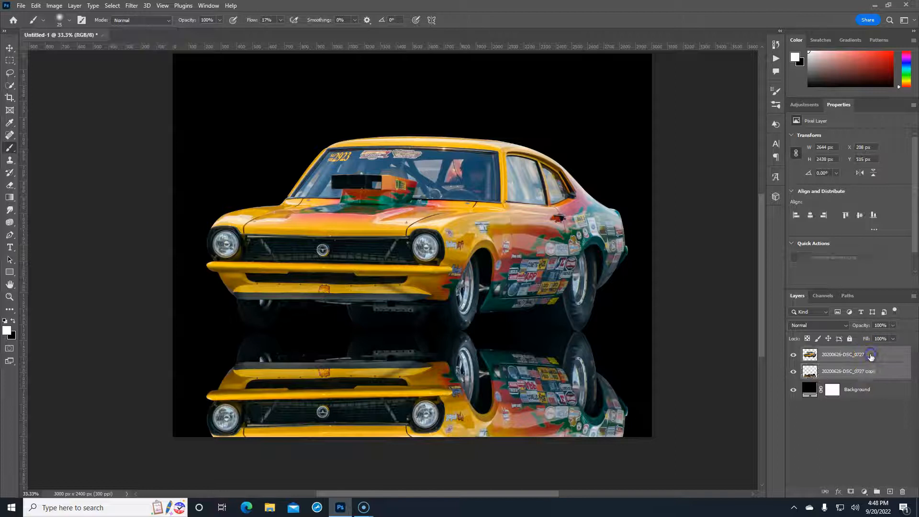
click(883, 372)
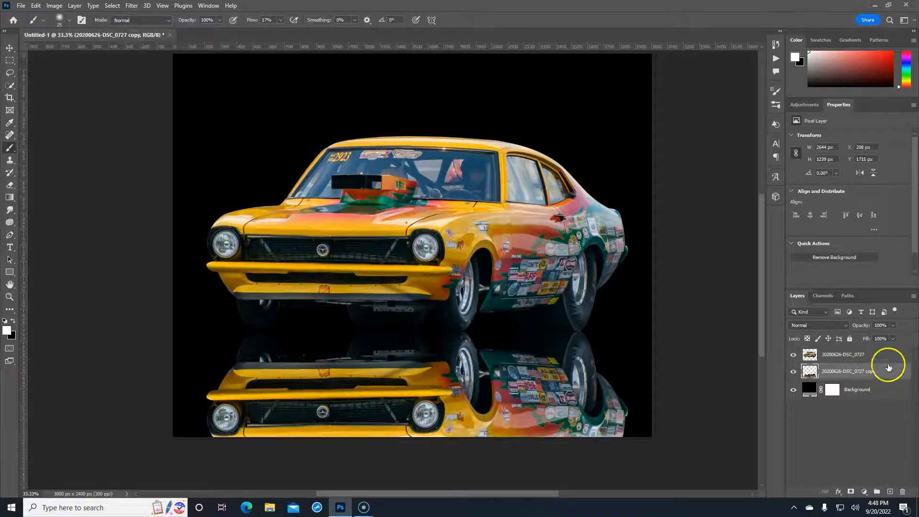
shift+click(881, 356)
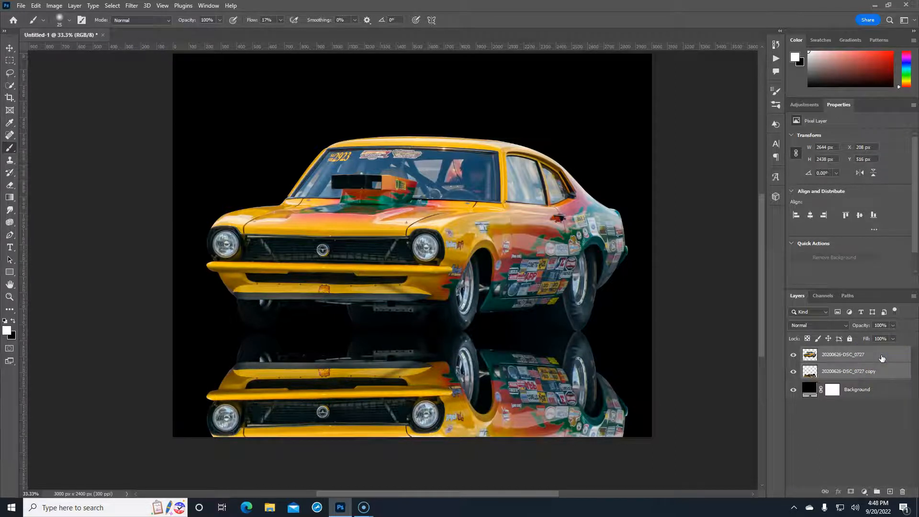
key(ctrl+t)
drag(515, 318, 484, 278)
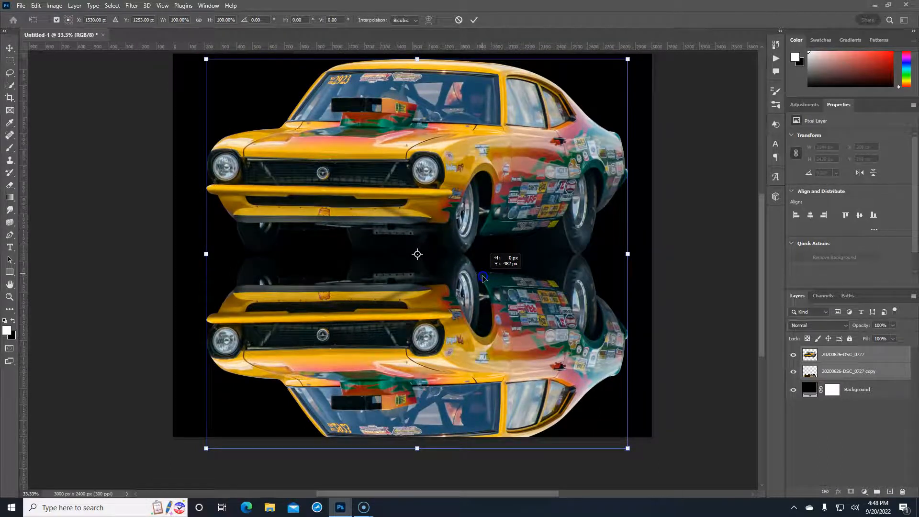
drag(483, 278, 483, 278)
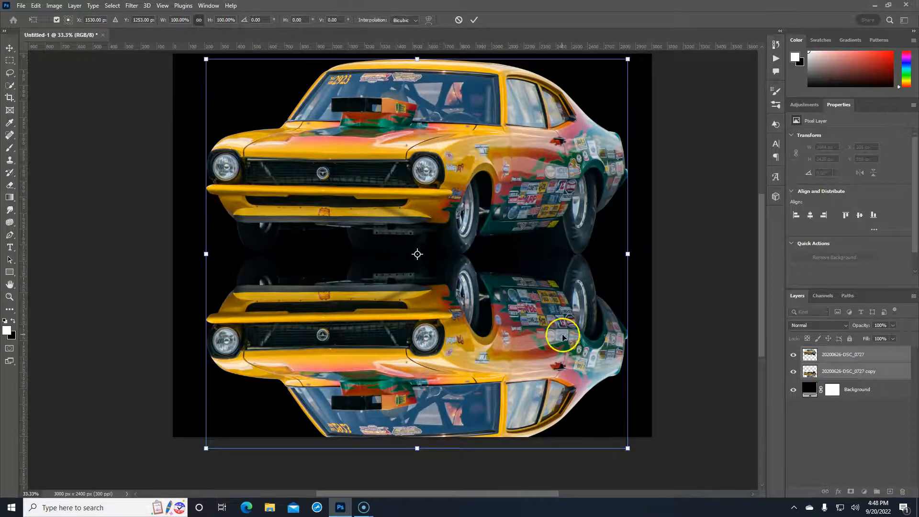
drag(485, 261, 487, 276)
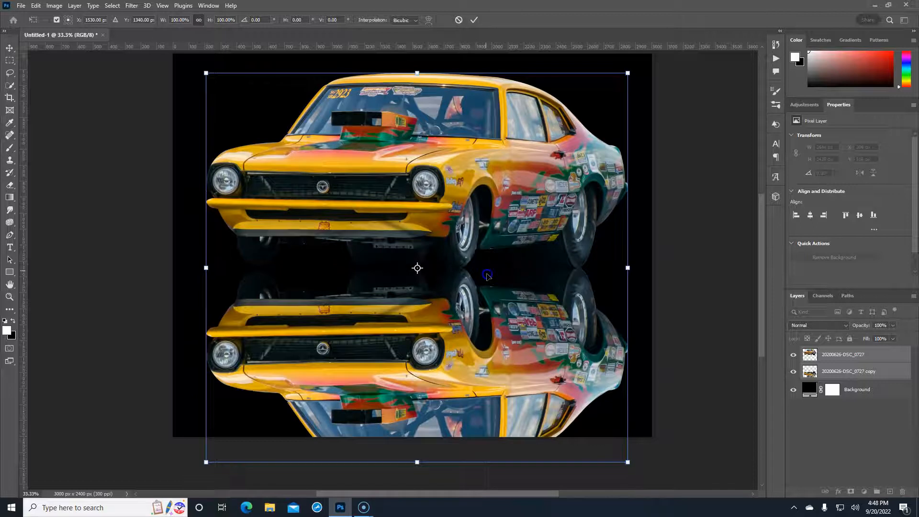
click(897, 374)
Rename the flipped copy to 'reflection' and fade it to about 21% opacity
key(b)
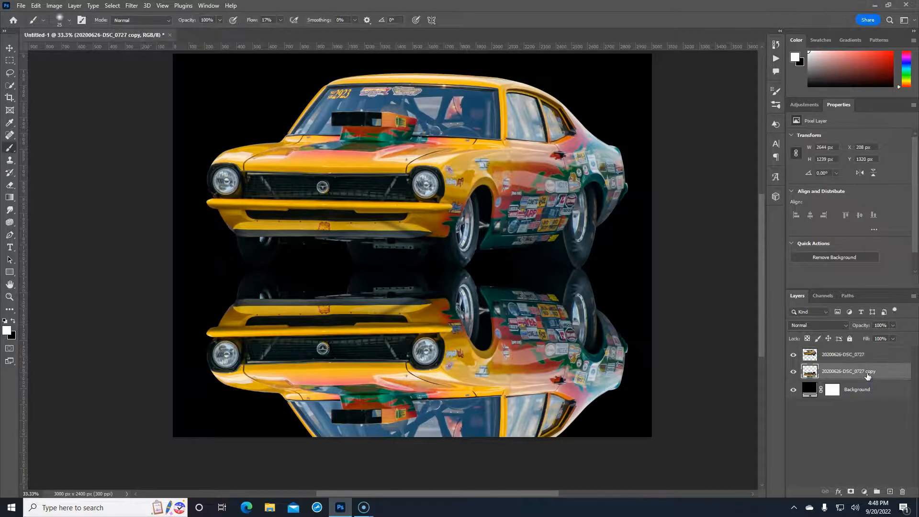
text(ref)
key(Return)
click(835, 368)
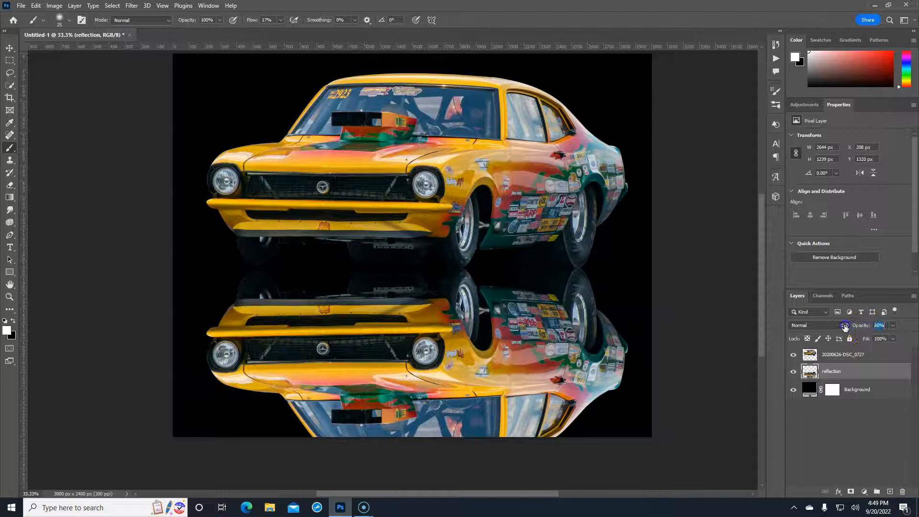
drag(844, 326, 841, 327)
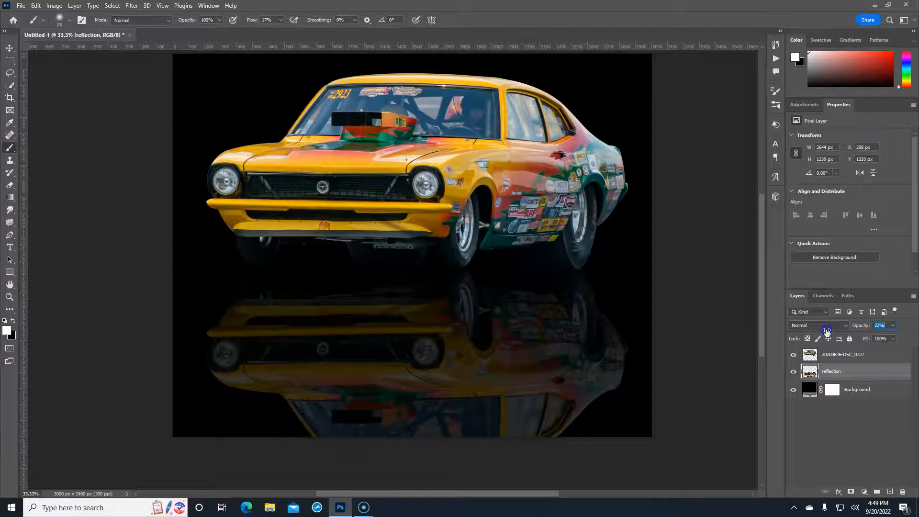
drag(826, 330, 827, 331)
Move the car and reflection together down about 212 px
shift+click(879, 355)
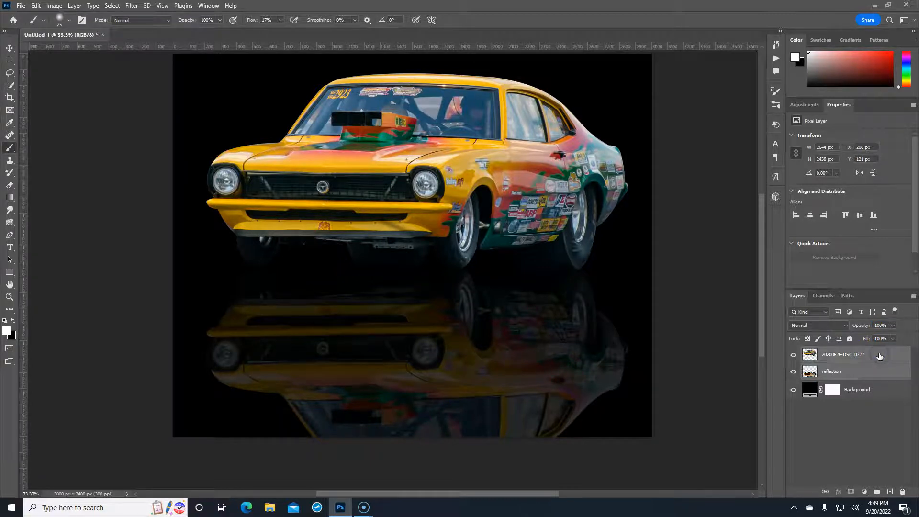
key(ctrl+t)
drag(540, 218, 539, 280)
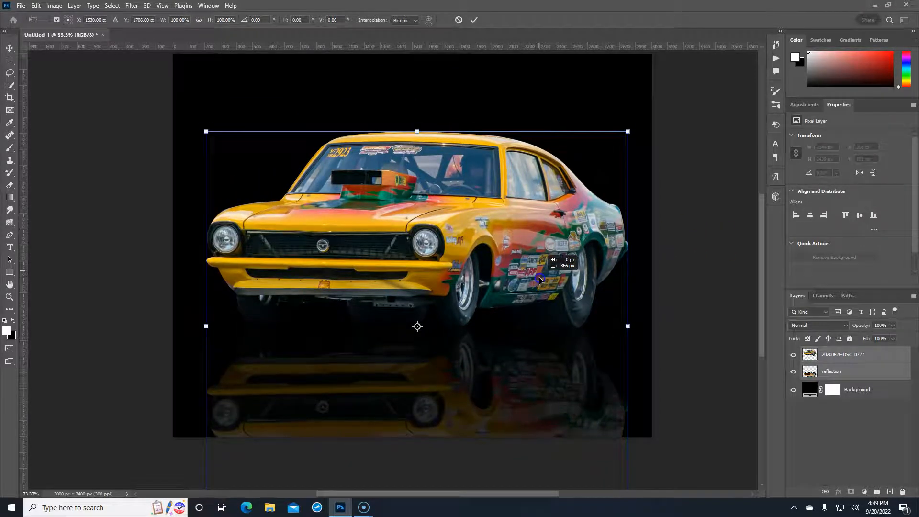
drag(539, 277, 539, 278)
key(Return)
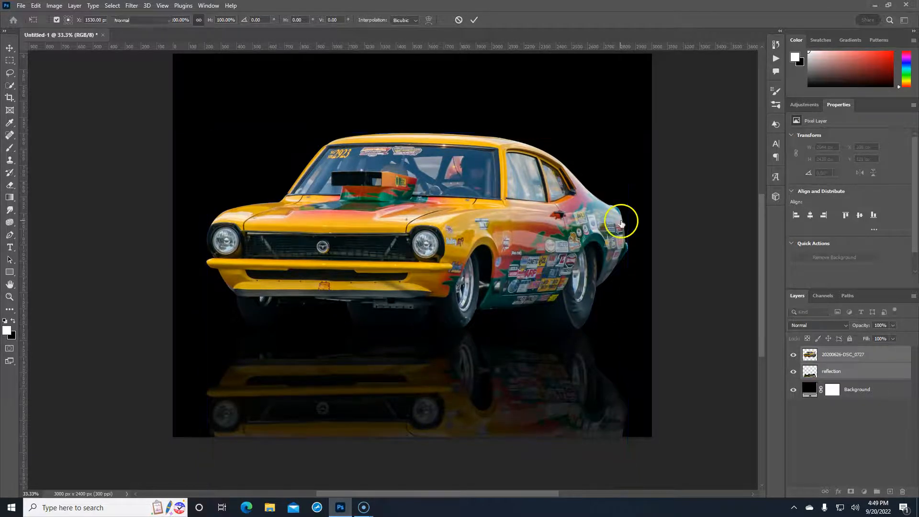
key(b)
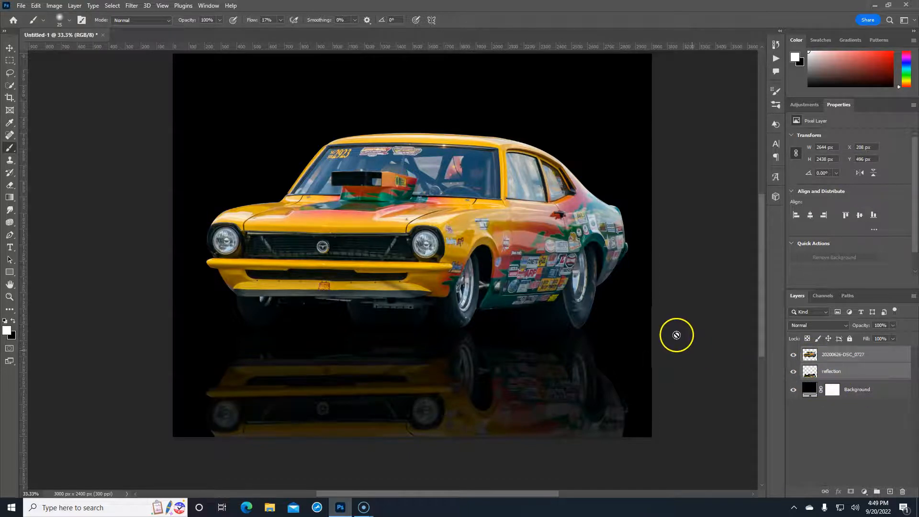
Add a Gradient fill layer directly above the black Background layer
click(877, 391)
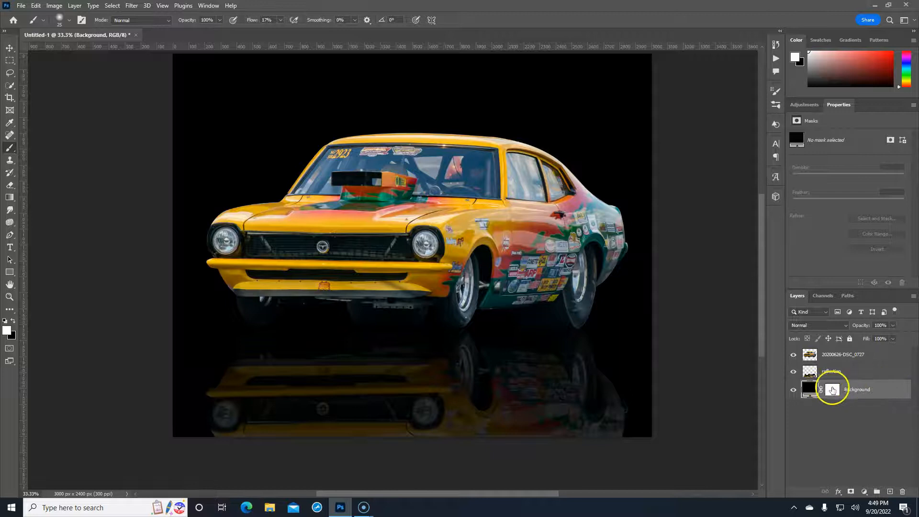
click(864, 492)
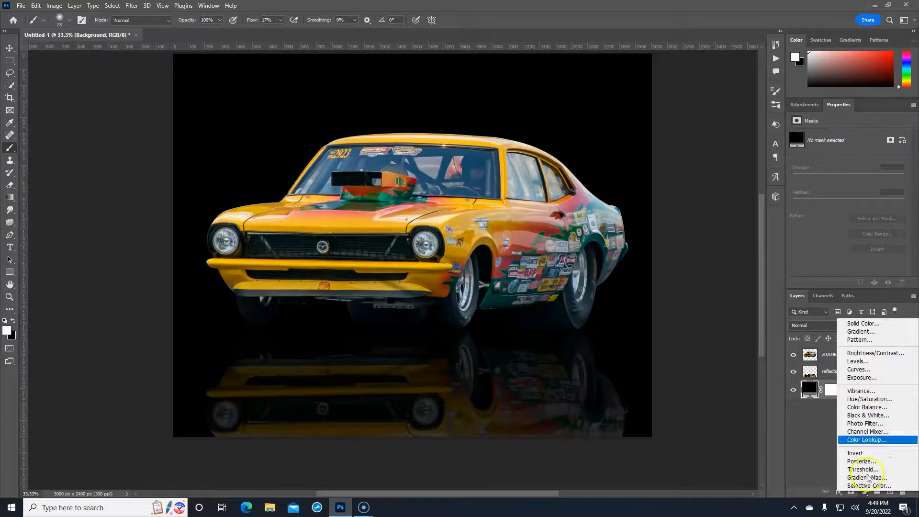
click(862, 332)
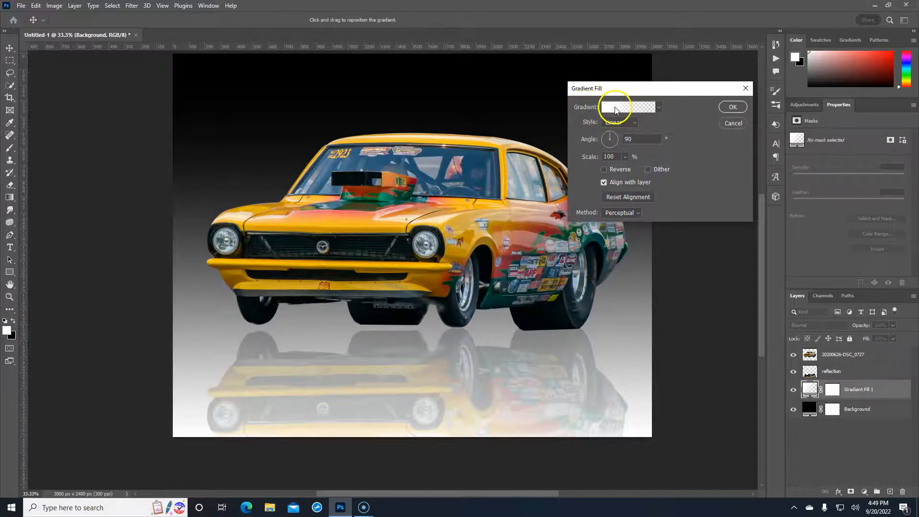
Choose the Silver gradient from Legacy Gradients > Metals and accept it
click(616, 109)
click(700, 107)
scroll(776, 119, down, 2)
scroll(777, 119, down, 2)
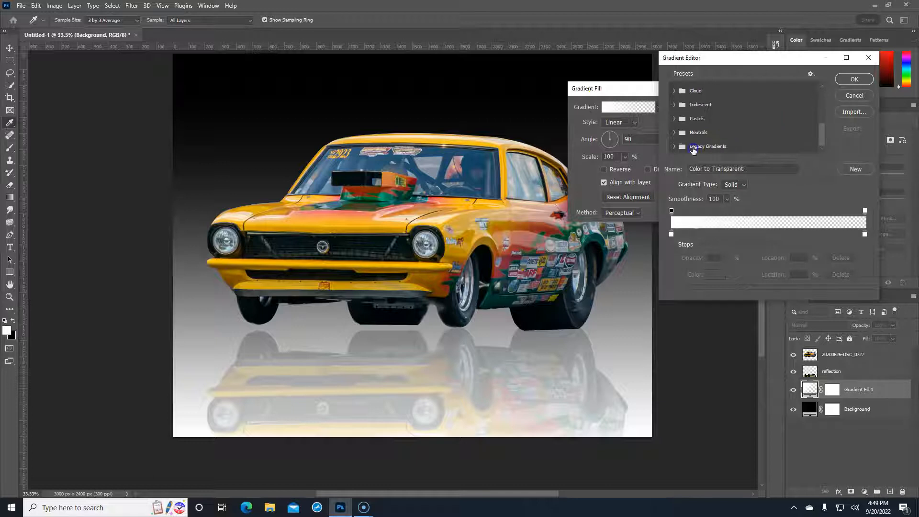
click(675, 147)
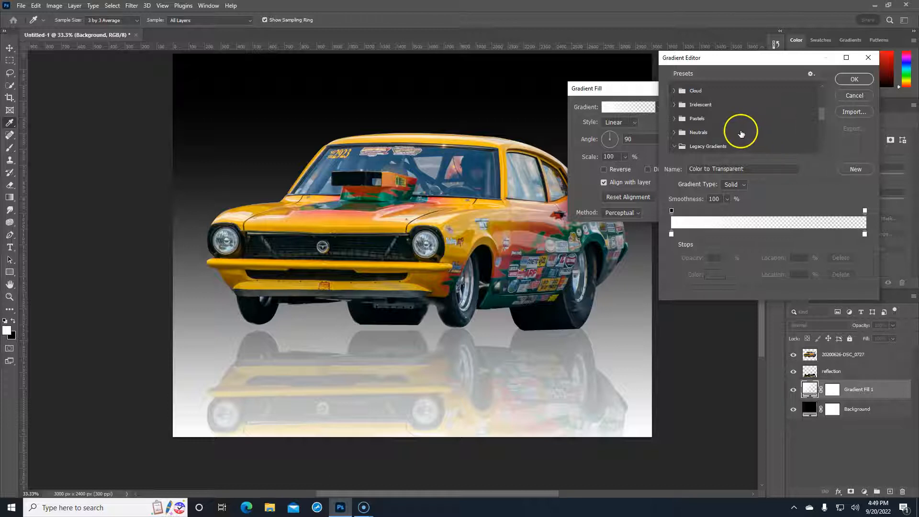
scroll(731, 130, down, 2)
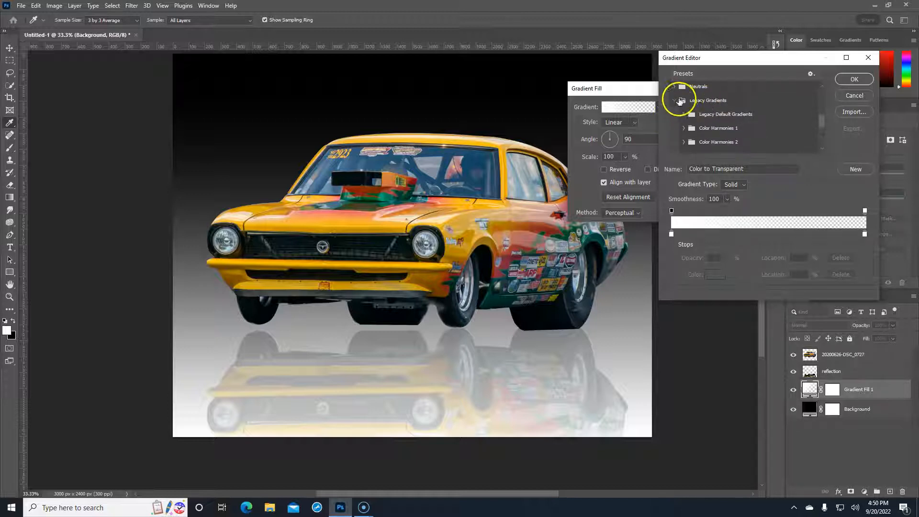
scroll(713, 116, down, 2)
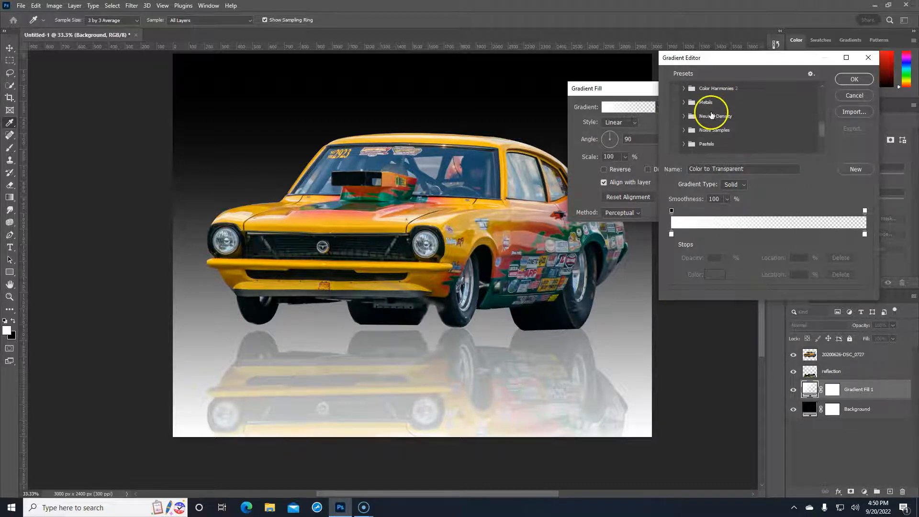
click(686, 102)
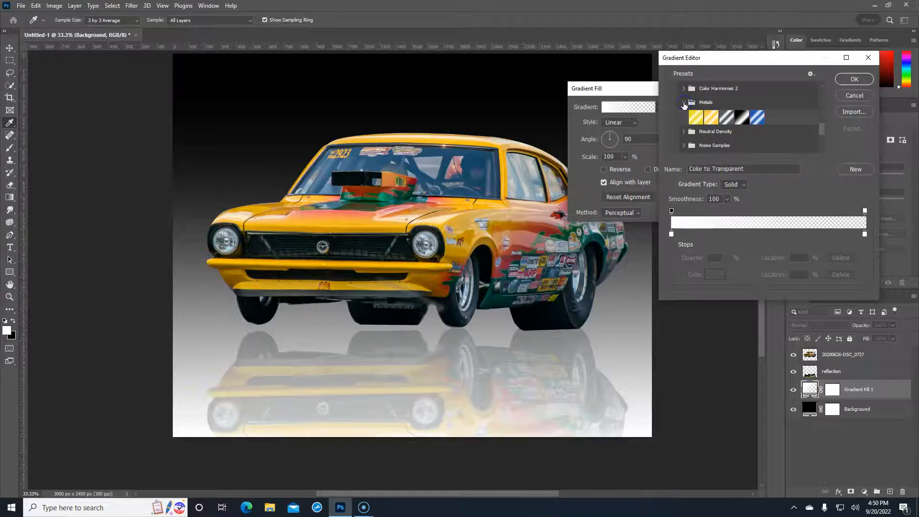
click(727, 117)
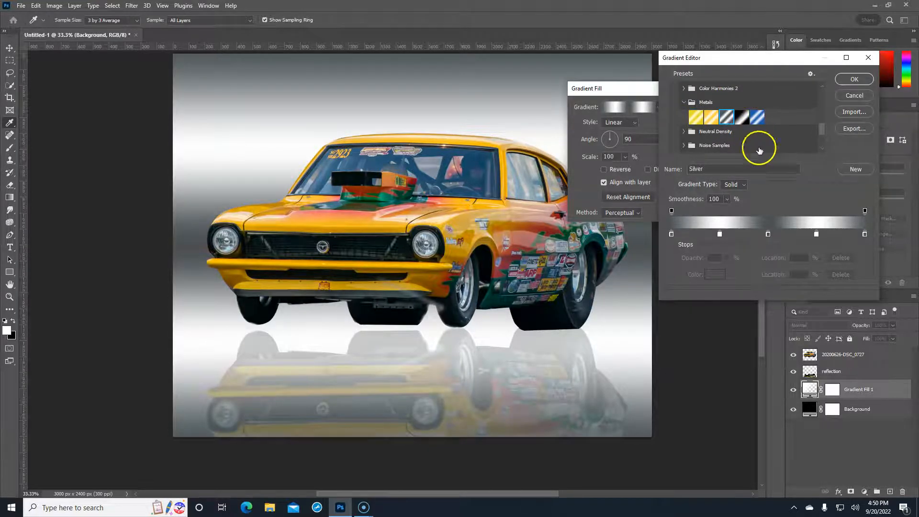
click(850, 79)
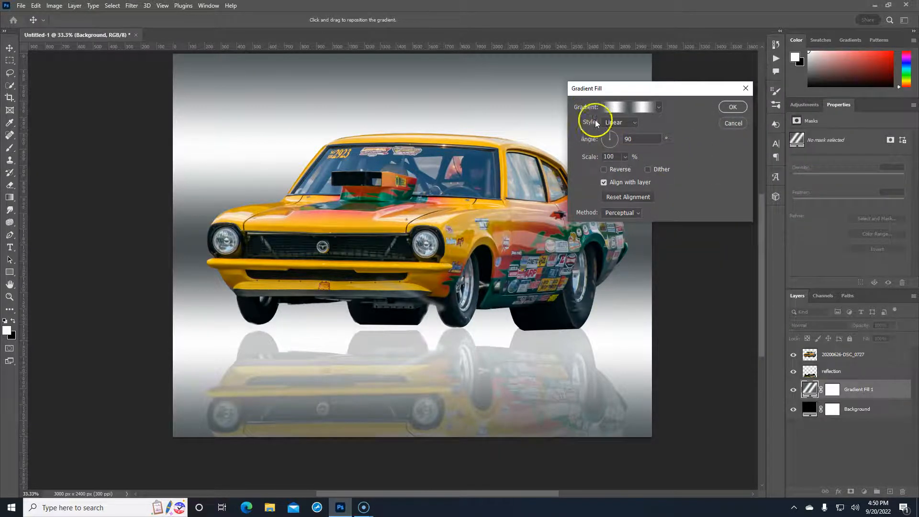
Angle the silver gradient fill to about 74°, reposition its shading, confirm it, and select the car layer
drag(609, 137, 612, 135)
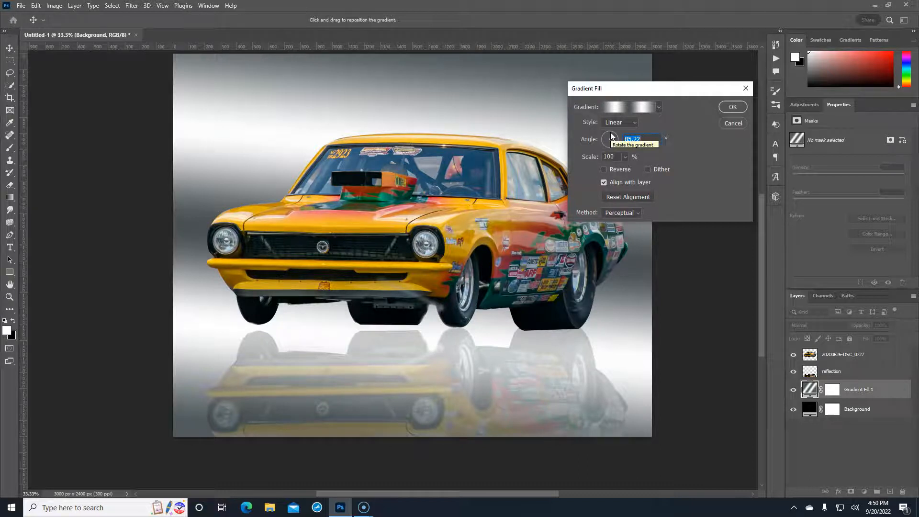
drag(257, 175, 263, 84)
drag(263, 131, 271, 103)
drag(514, 110, 517, 108)
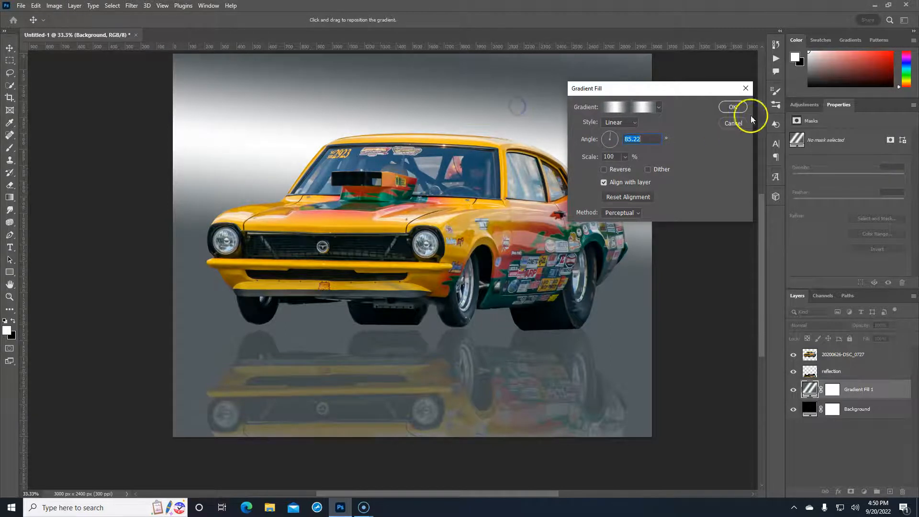
click(733, 107)
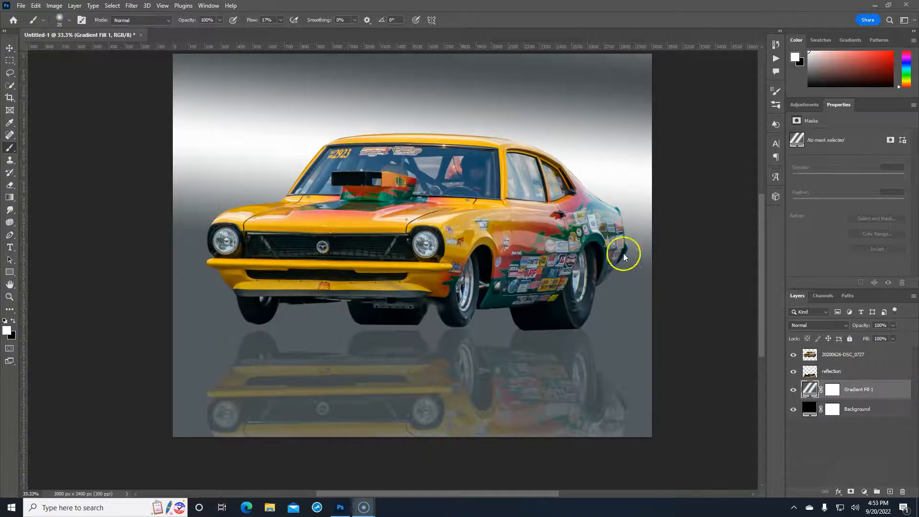
click(876, 356)
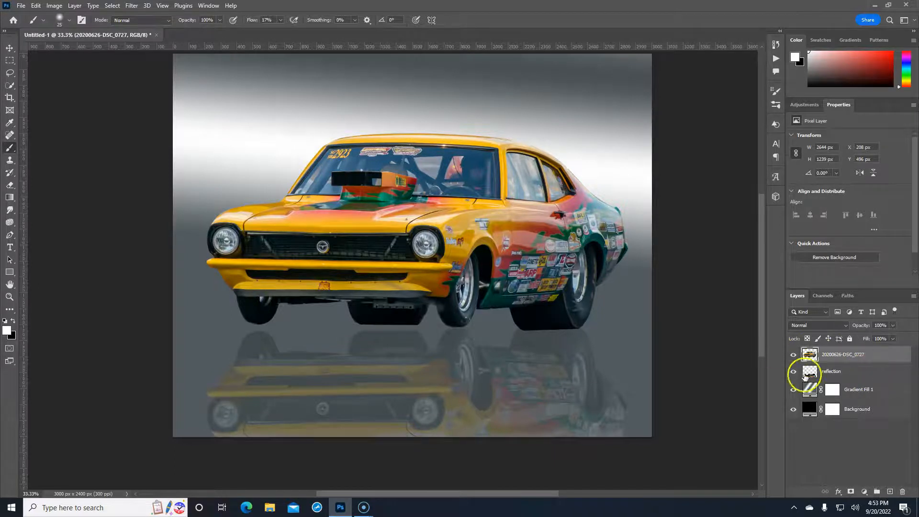
click(10, 247)
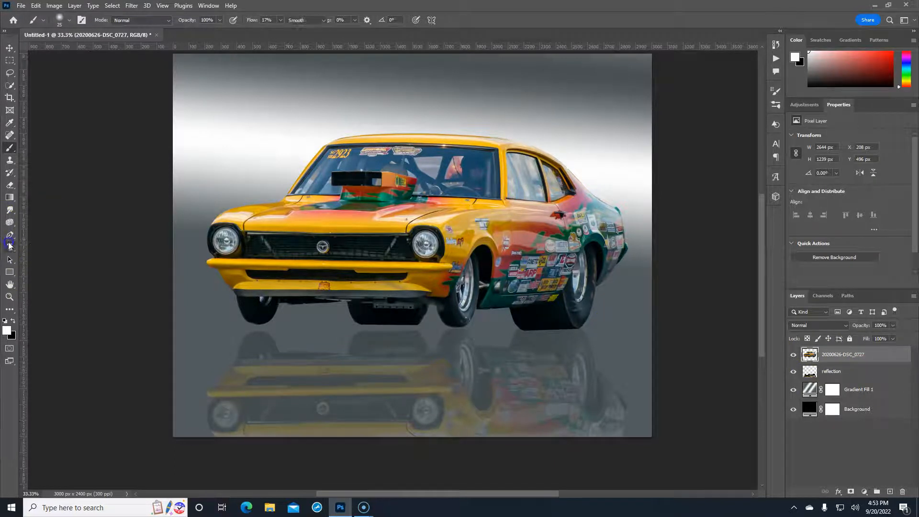
Place a new horizontal text block near the top of the canvas in MONOCOQUE Italic
click(46, 247)
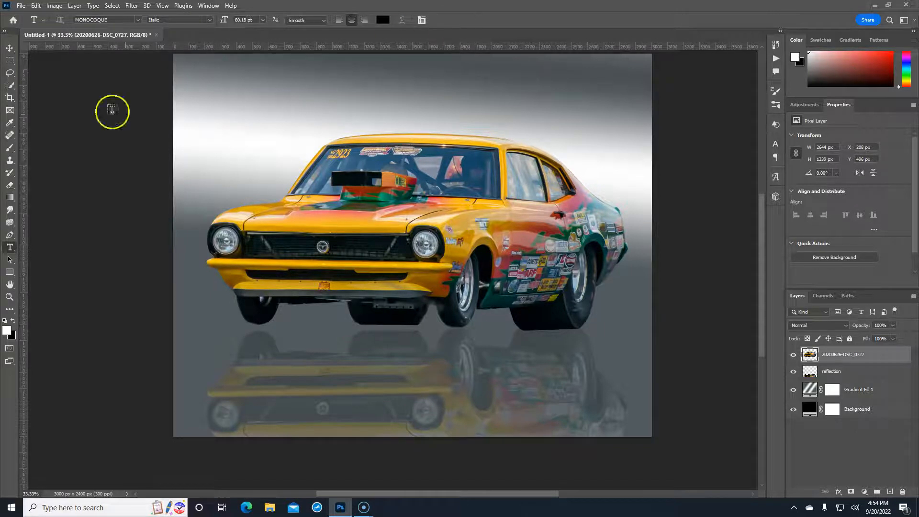
click(398, 111)
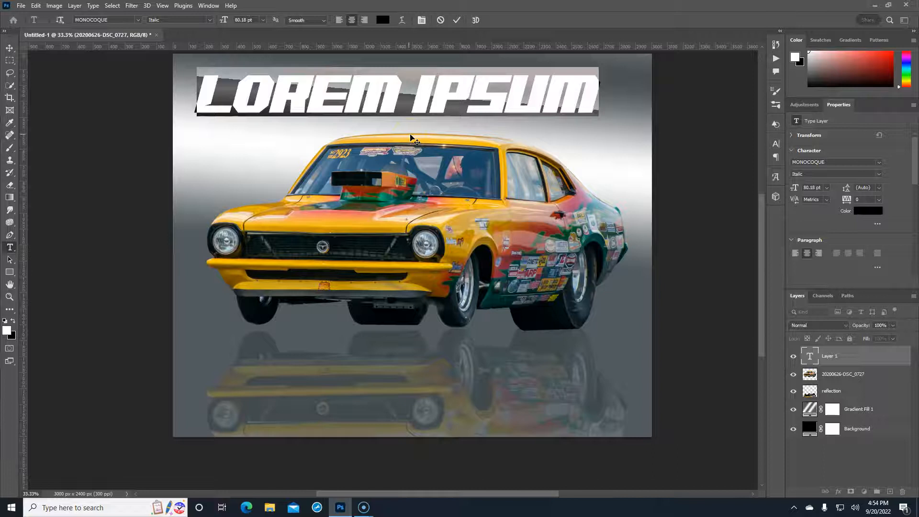
click(210, 20)
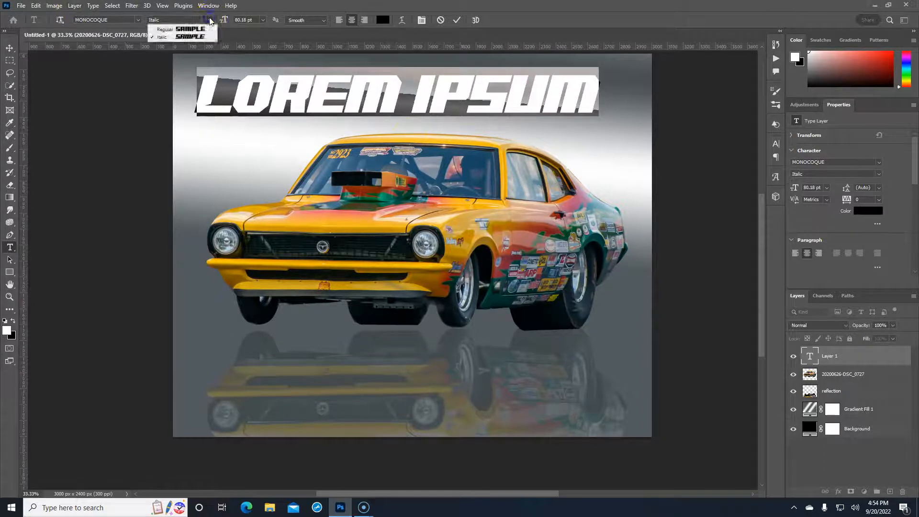
click(172, 29)
click(209, 20)
click(194, 39)
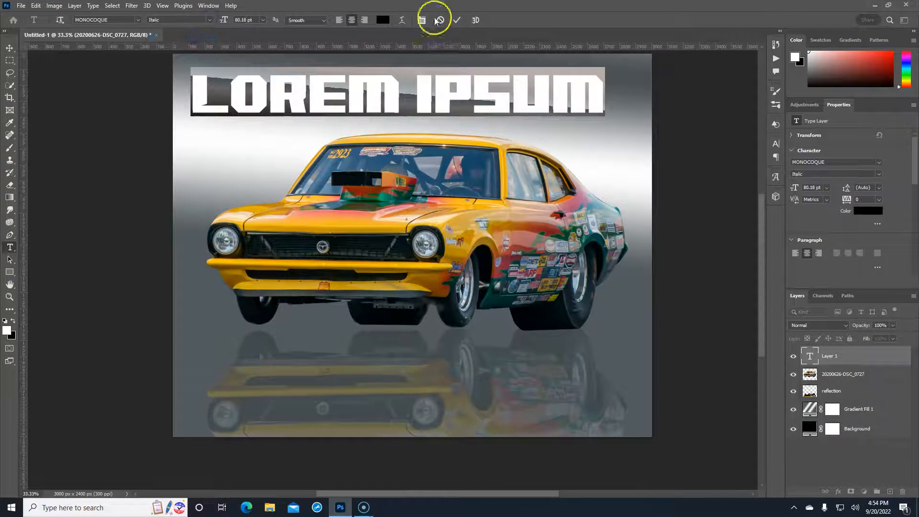
Replace the LOREM IPSUM placeholder with the word SLACK and commit the text
click(471, 103)
key(ctrl+a)
key(BackSpace)
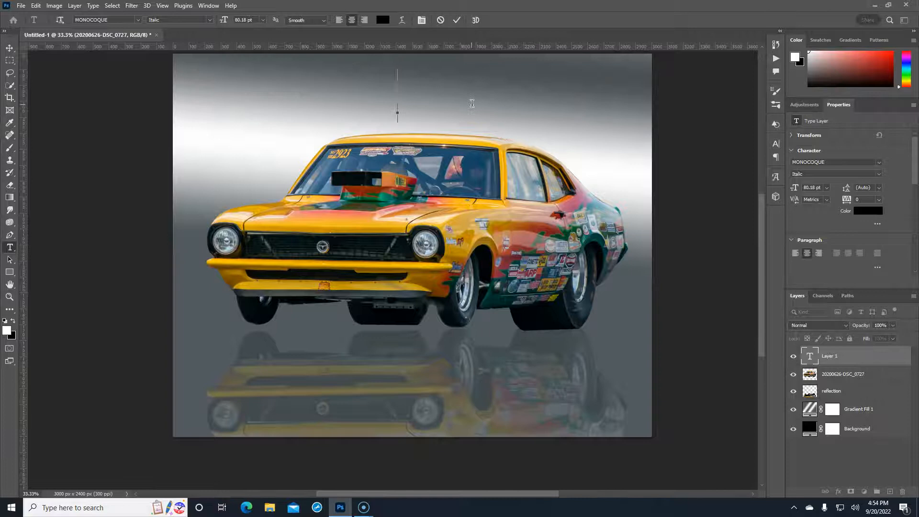
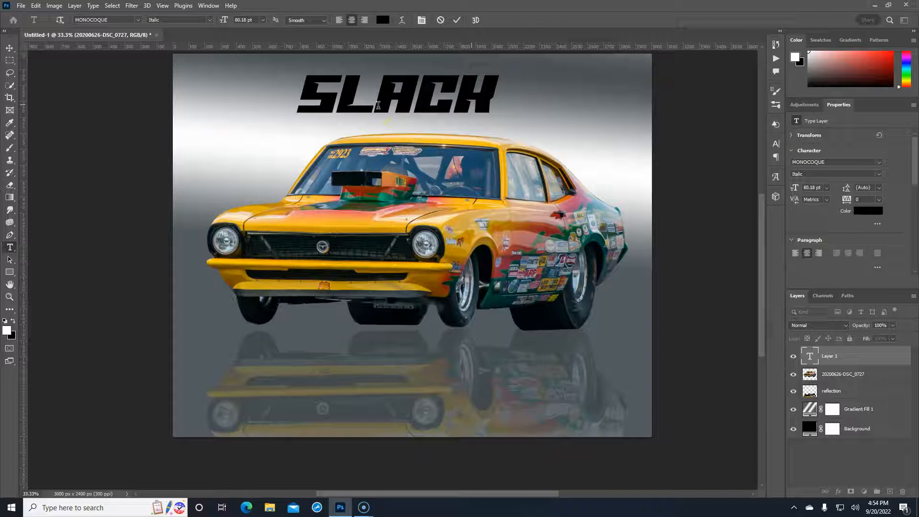
click(751, 329)
click(829, 353)
click(395, 110)
ctrl+click(350, 111)
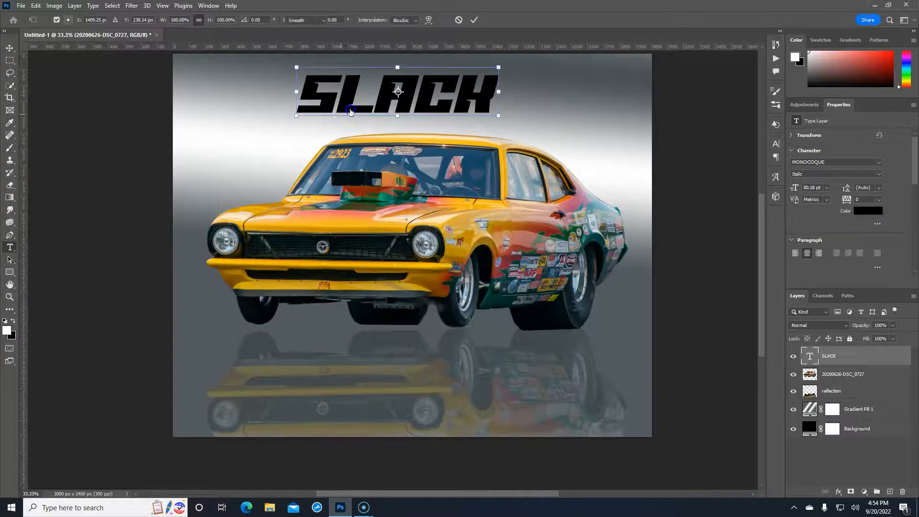
Scale SLACK up proportionally and set its font size to about 173 pt
double_click(410, 92)
click(472, 196)
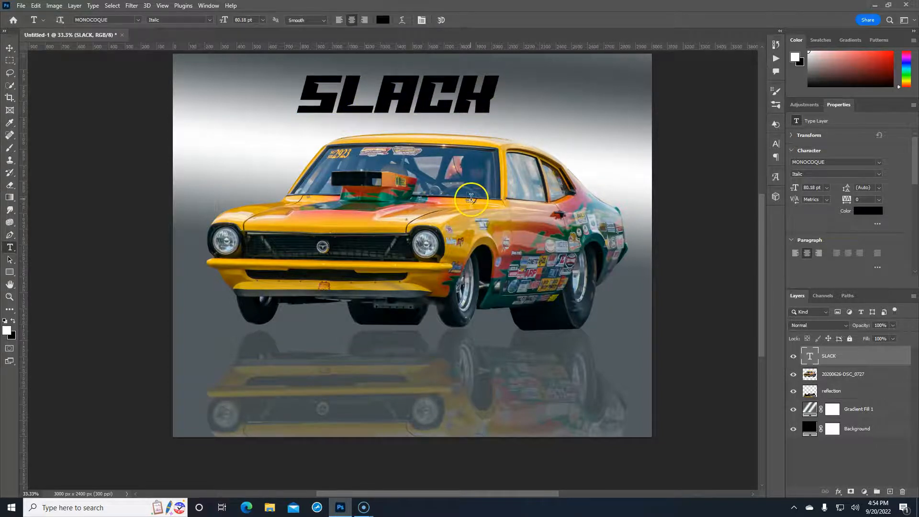
key(ctrl+t)
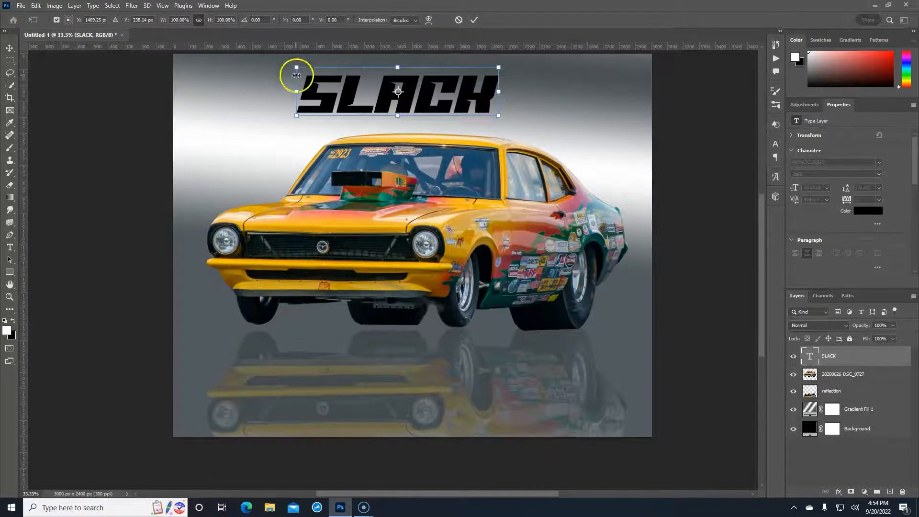
click(198, 21)
drag(162, 21, 187, 22)
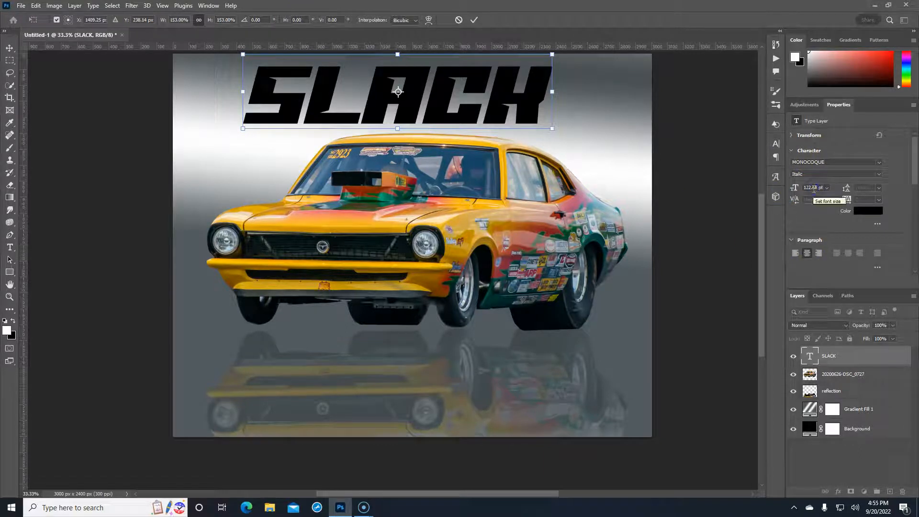
key(Return)
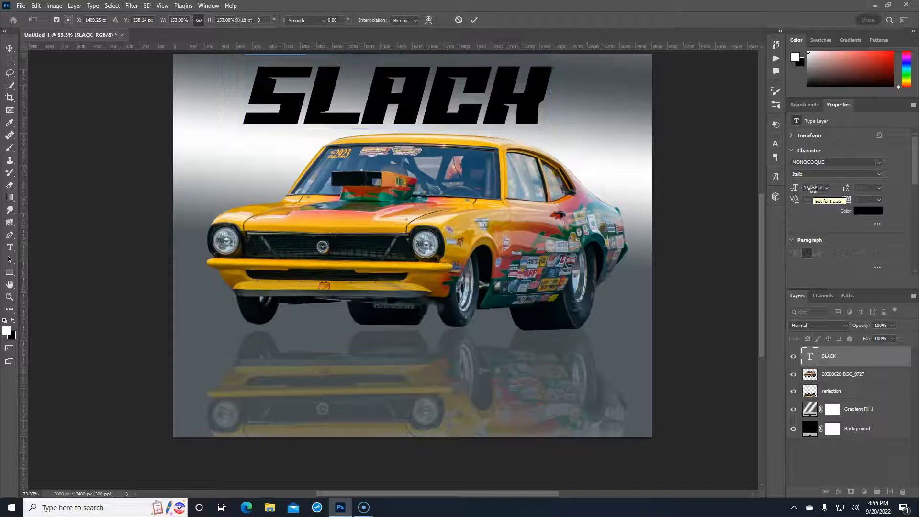
click(813, 188)
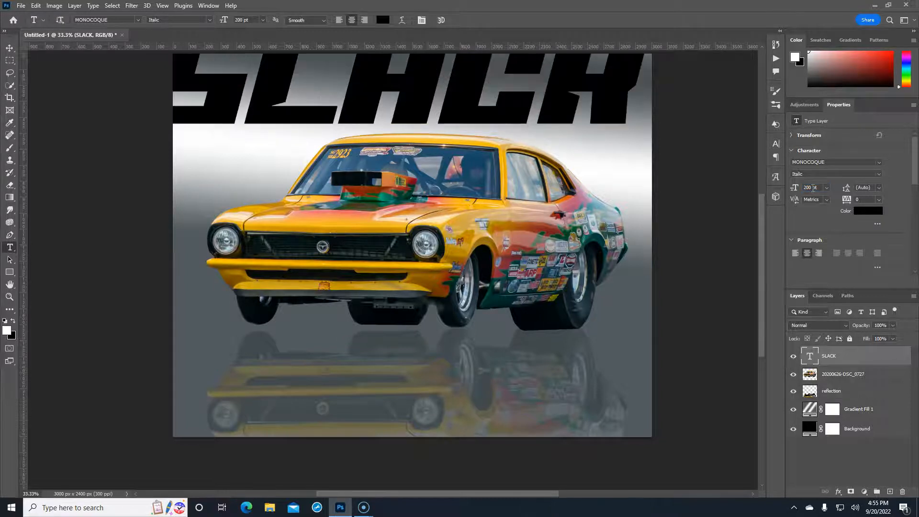
click(812, 187)
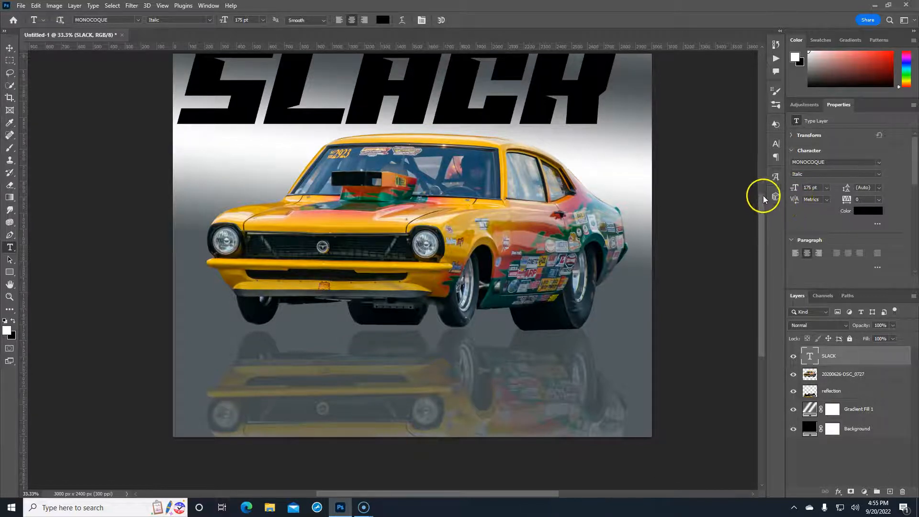
Move SLACK down across the car's lower front and fine-tune its width to fit
key(ctrl+t)
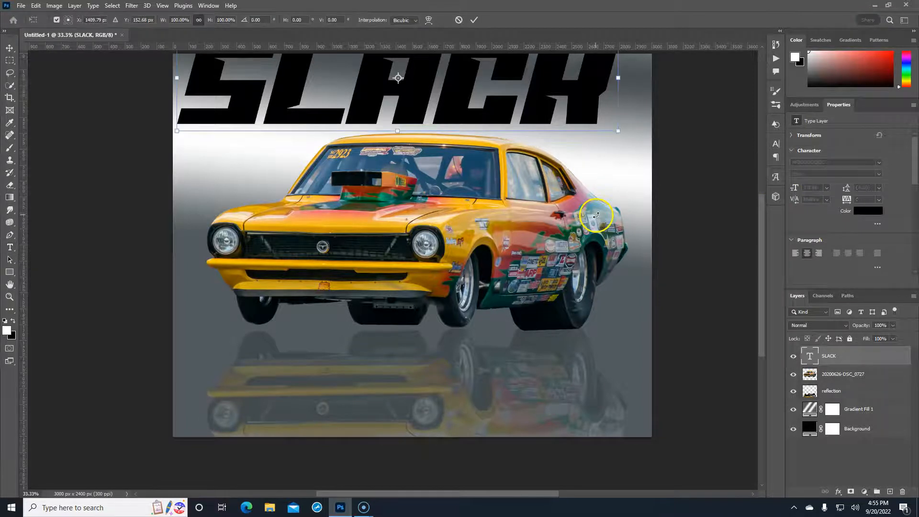
drag(449, 89, 474, 313)
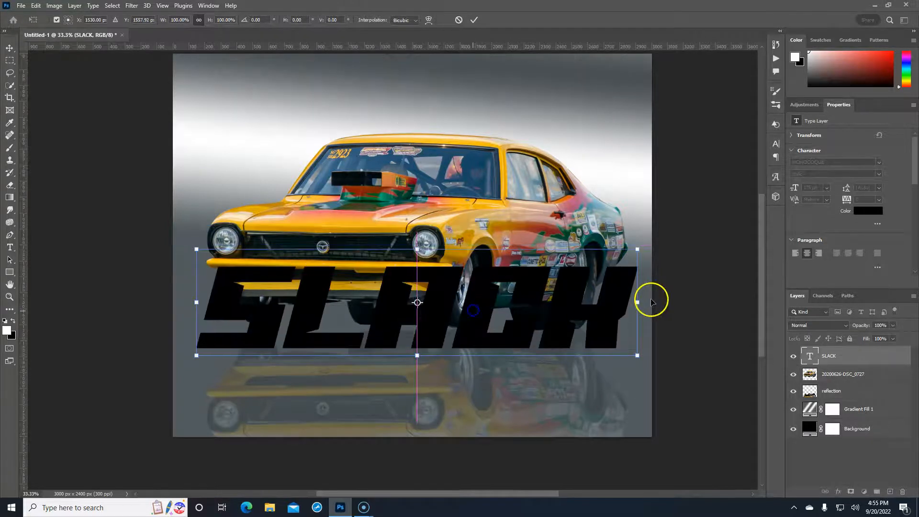
mouse_move(637, 303)
mouse_down()
mouse_move(526, 299)
mouse_move(628, 296)
mouse_up()
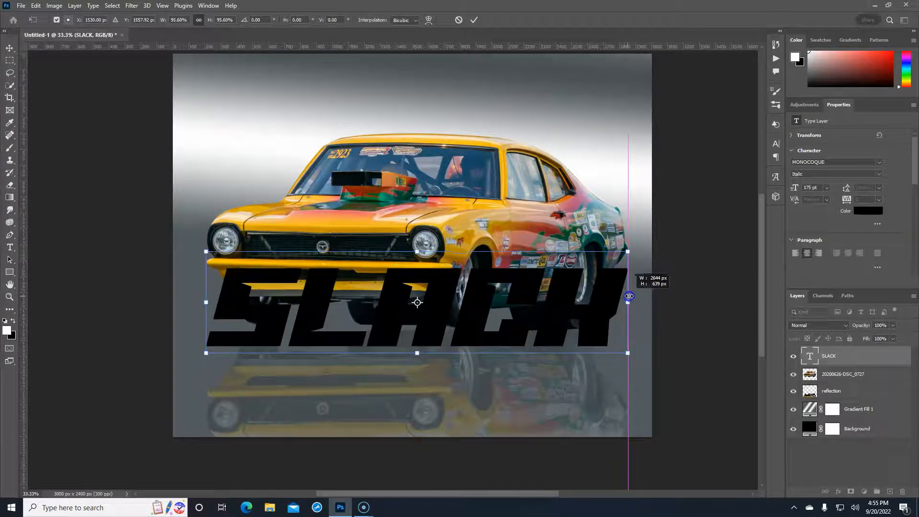
drag(632, 296, 636, 296)
key(Return)
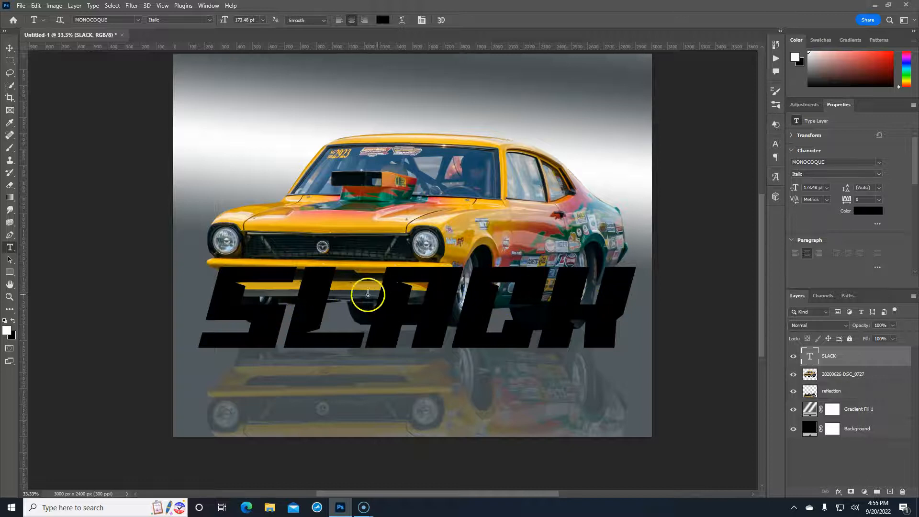
Centre SLACK horizontally and vertically on the canvas, then drag it down across the wheels and reflection
click(11, 49)
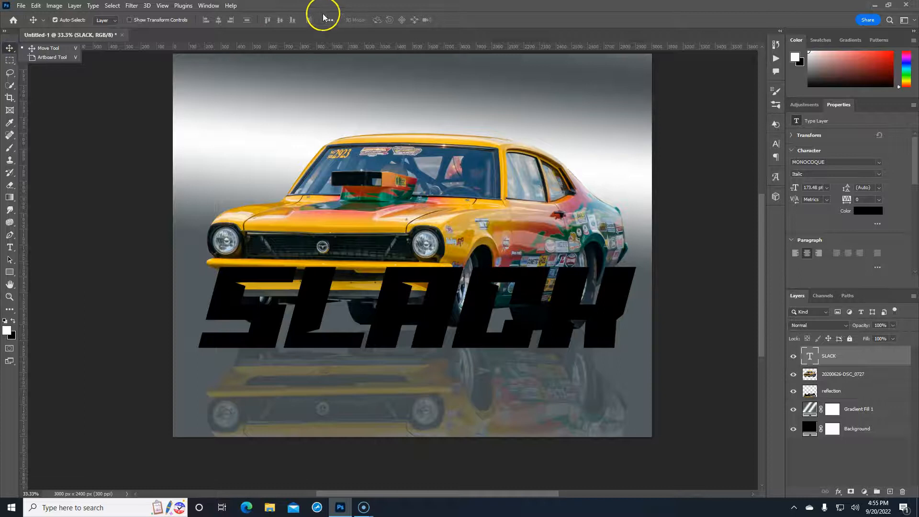
click(329, 20)
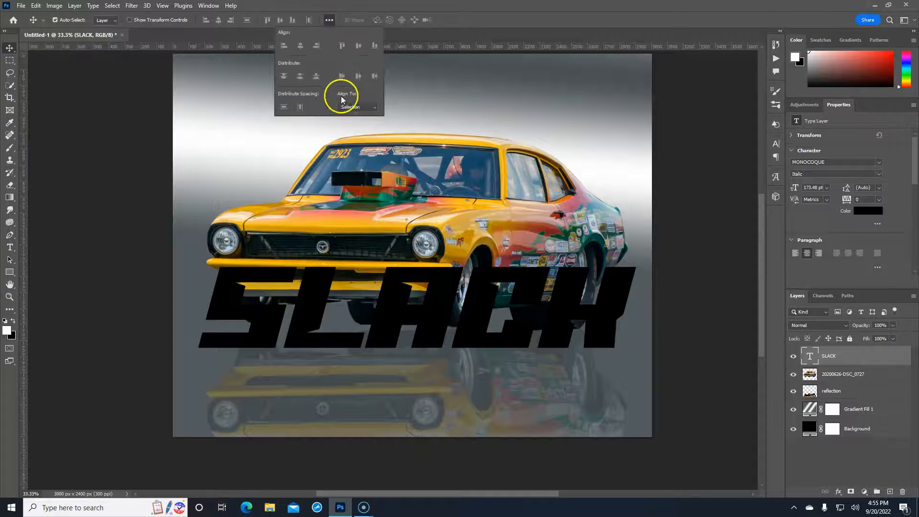
click(300, 46)
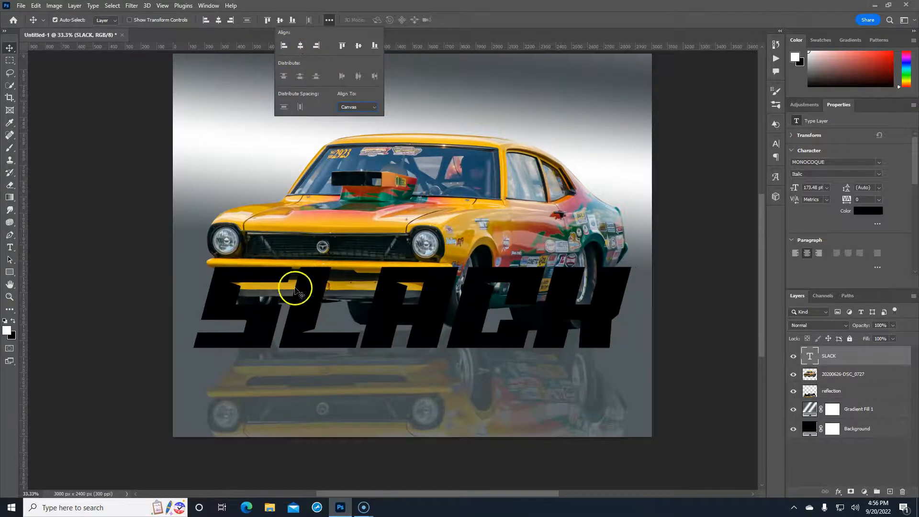
click(358, 45)
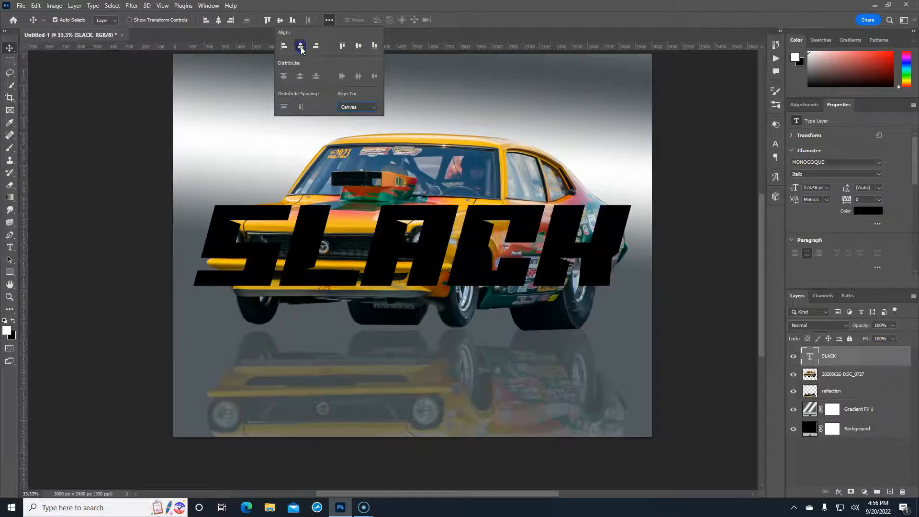
click(509, 21)
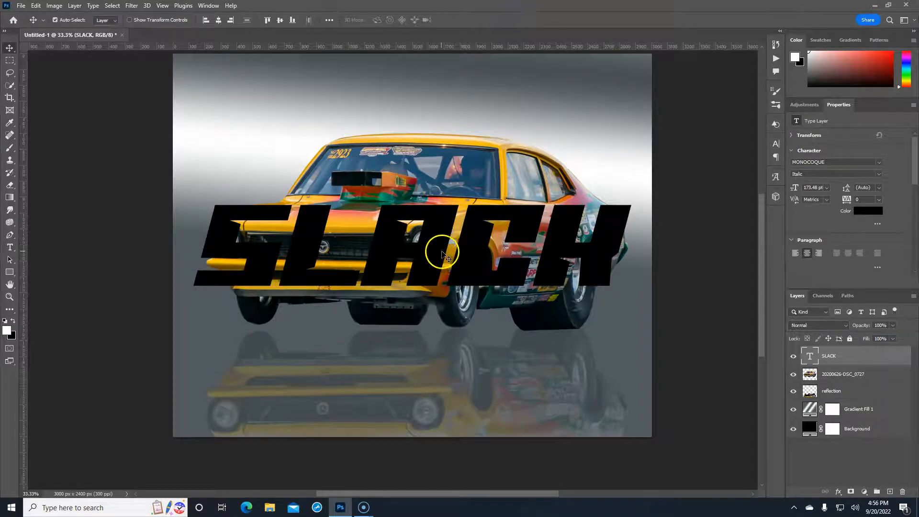
drag(437, 249, 422, 354)
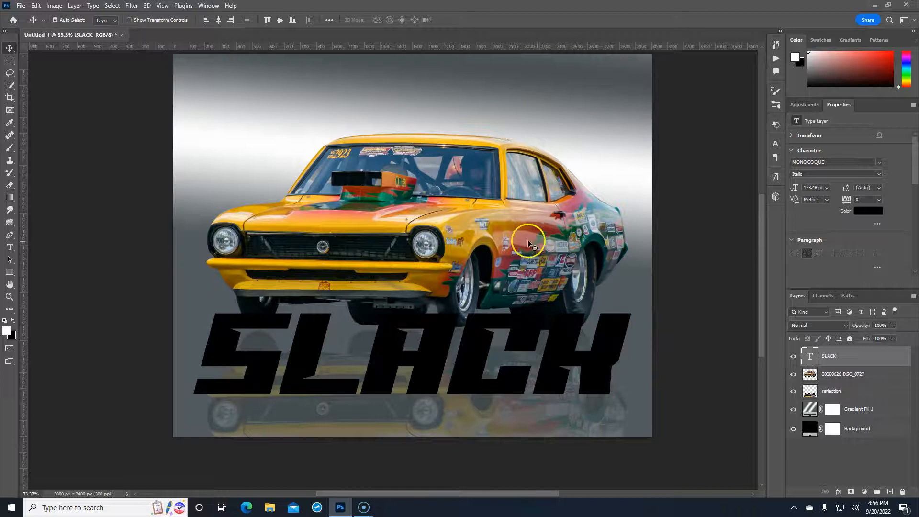
click(885, 360)
Turn on a red-to-black Linear 90° Gradient Overlay for SLACK and bring up its gradient colours
double_click(884, 360)
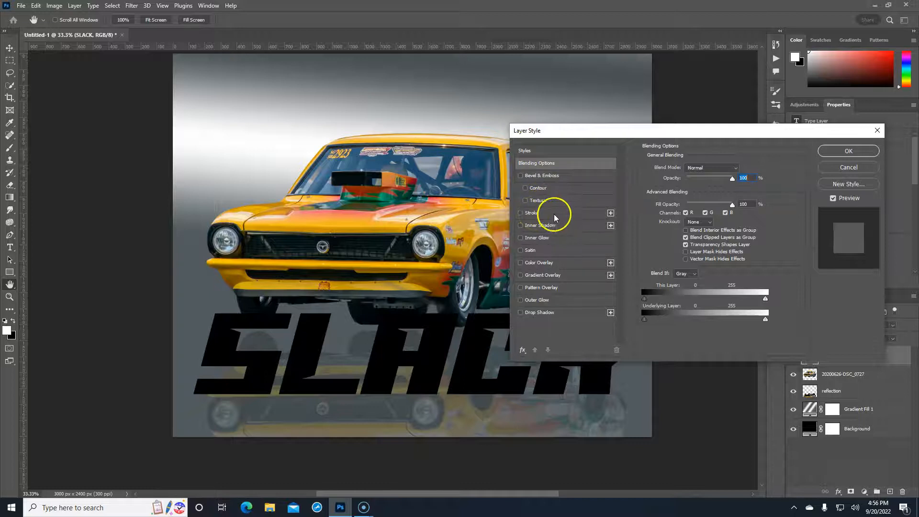
scroll(561, 277, down, 2)
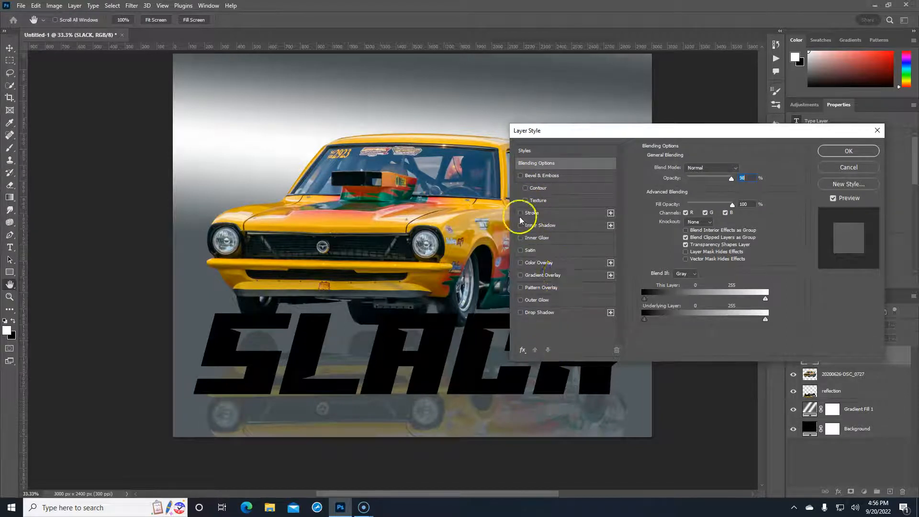
click(551, 276)
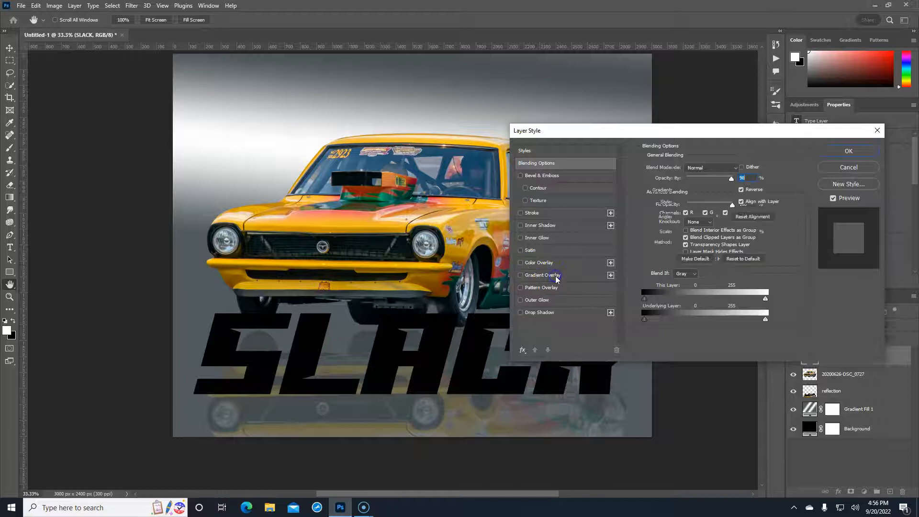
drag(691, 129, 711, 33)
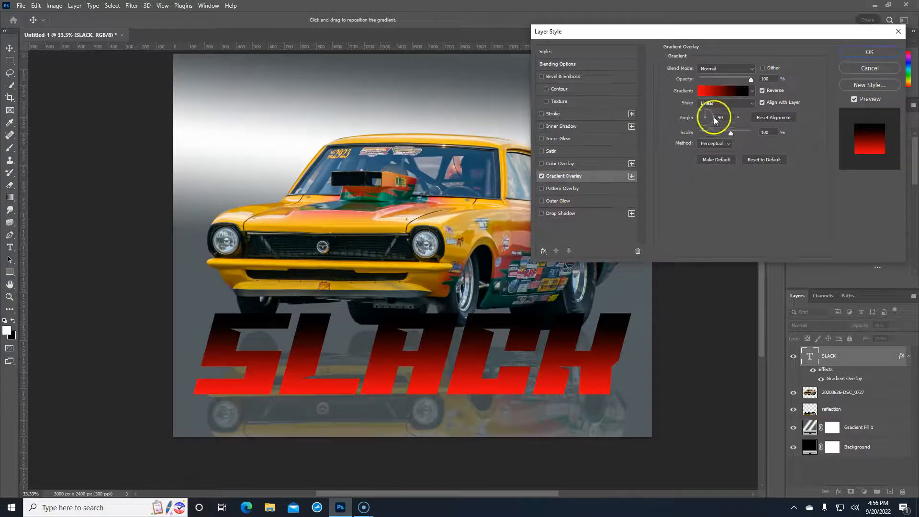
click(717, 90)
Set the gradient's right stop to a golden yellow sampled from the car's paint
click(671, 235)
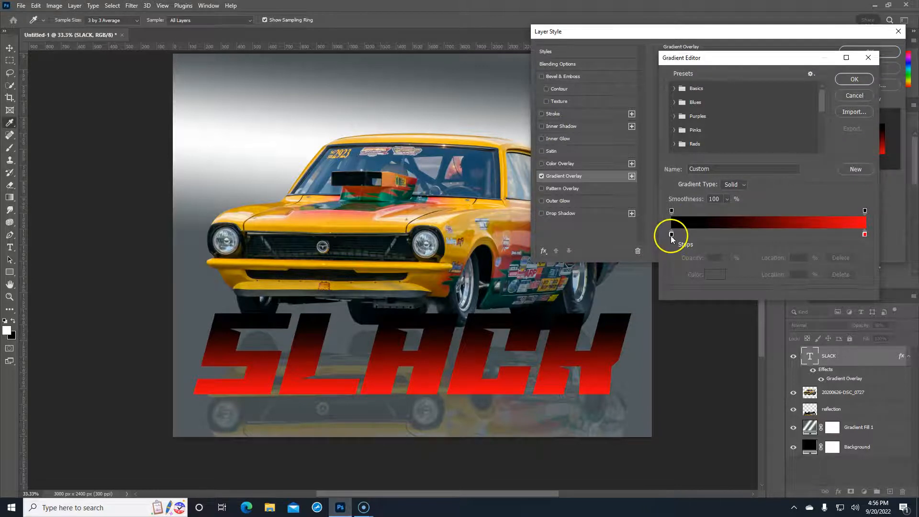
click(866, 241)
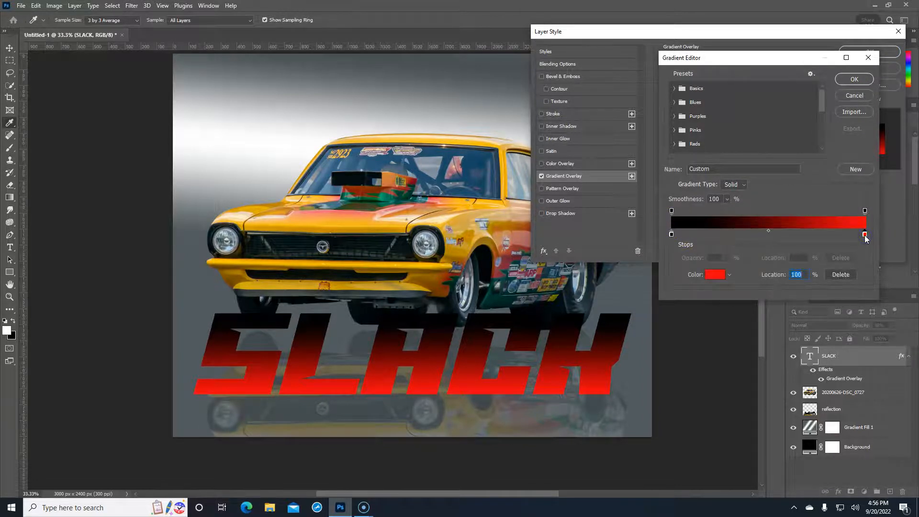
click(713, 275)
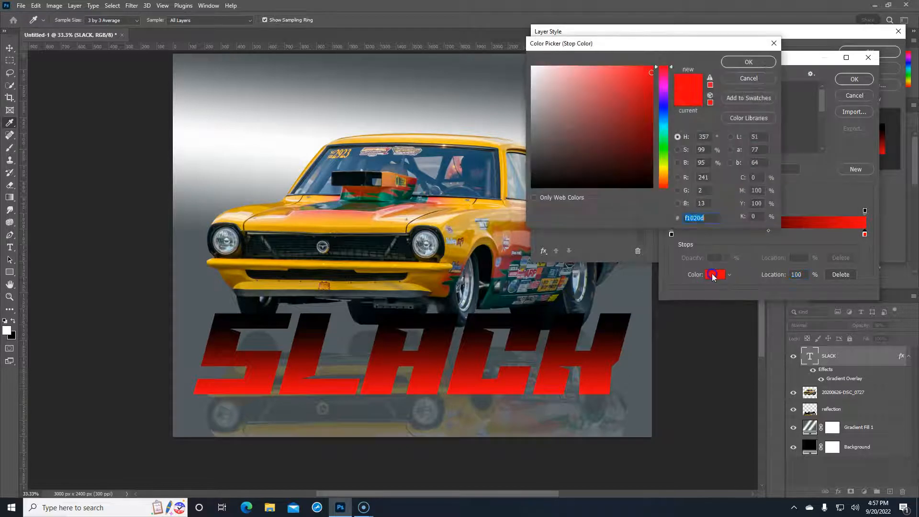
click(459, 226)
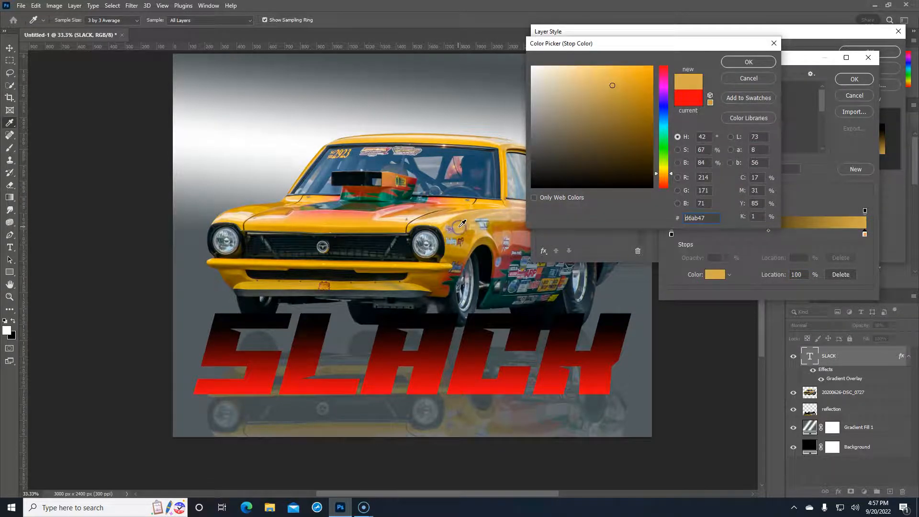
click(464, 199)
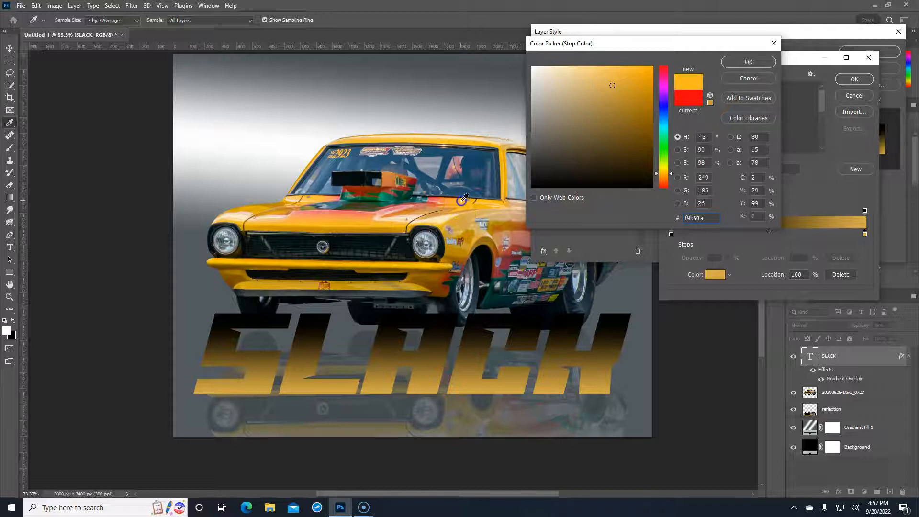
click(521, 233)
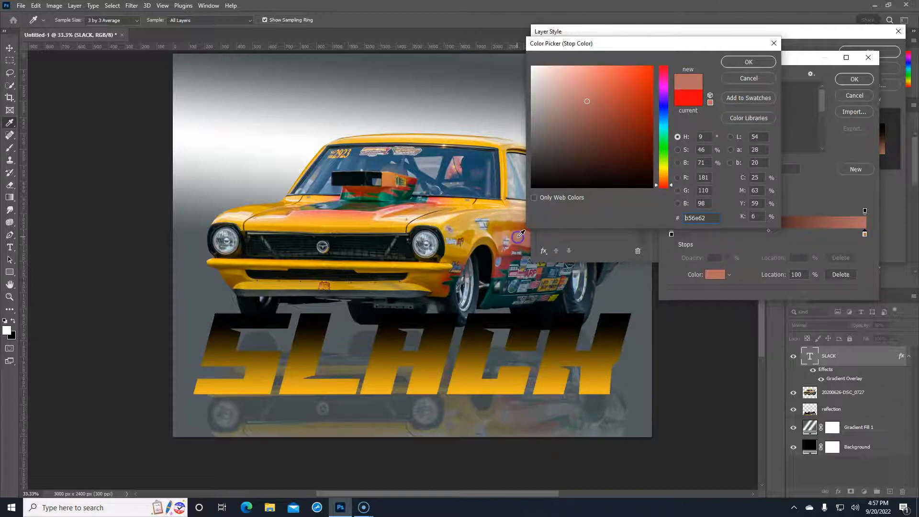
click(605, 271)
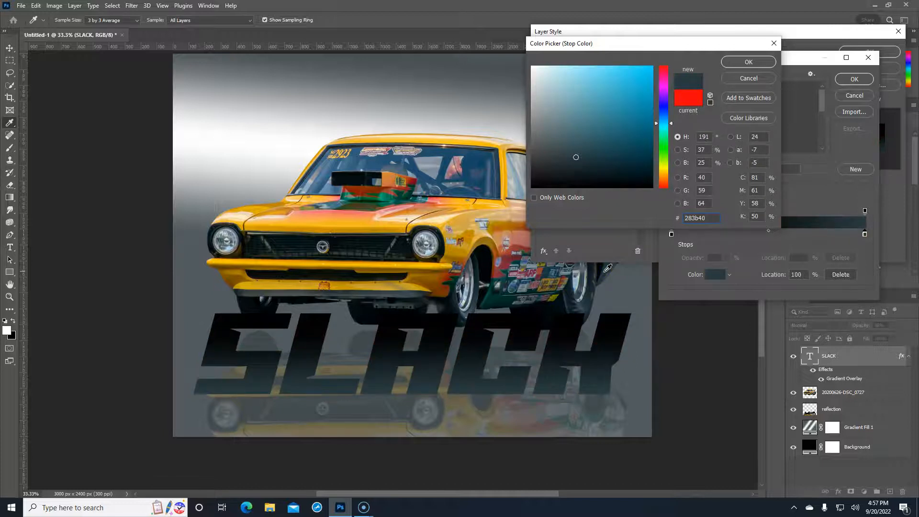
drag(605, 271, 491, 292)
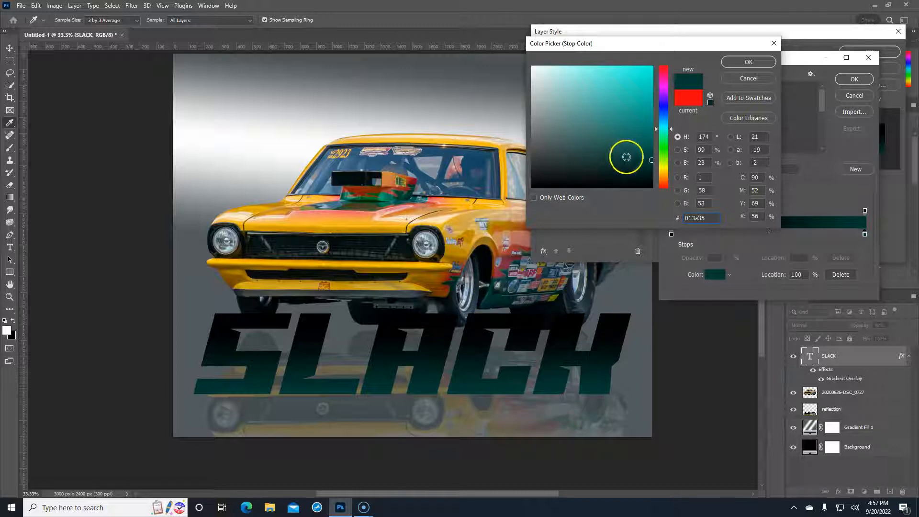
mouse_move(649, 161)
mouse_down()
mouse_move(647, 112)
mouse_move(643, 128)
mouse_up()
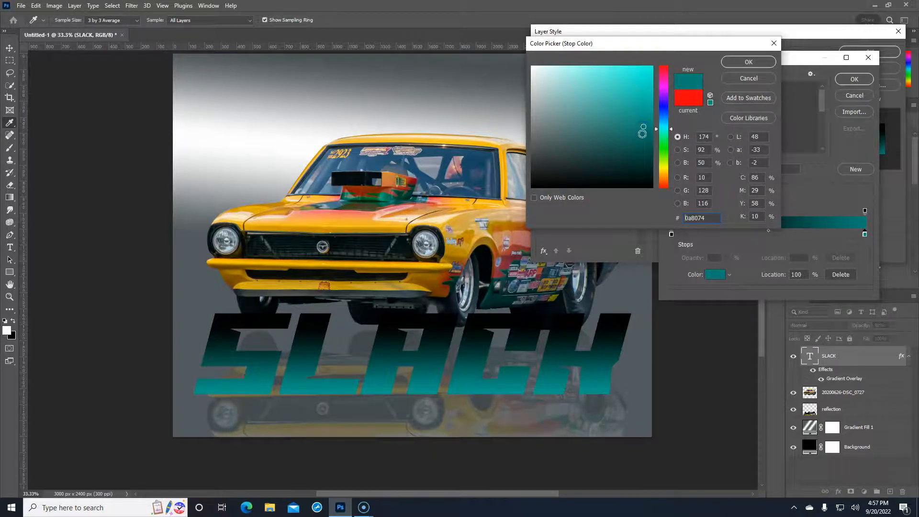
click(457, 201)
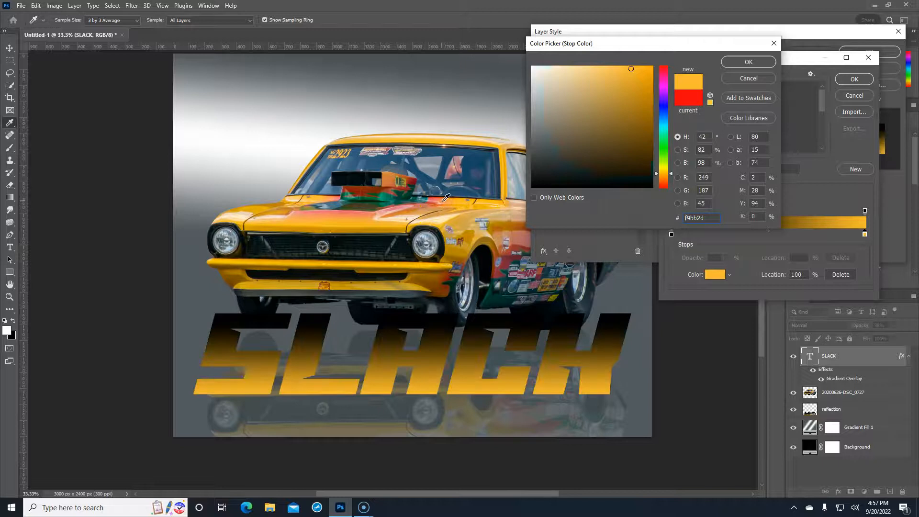
click(340, 283)
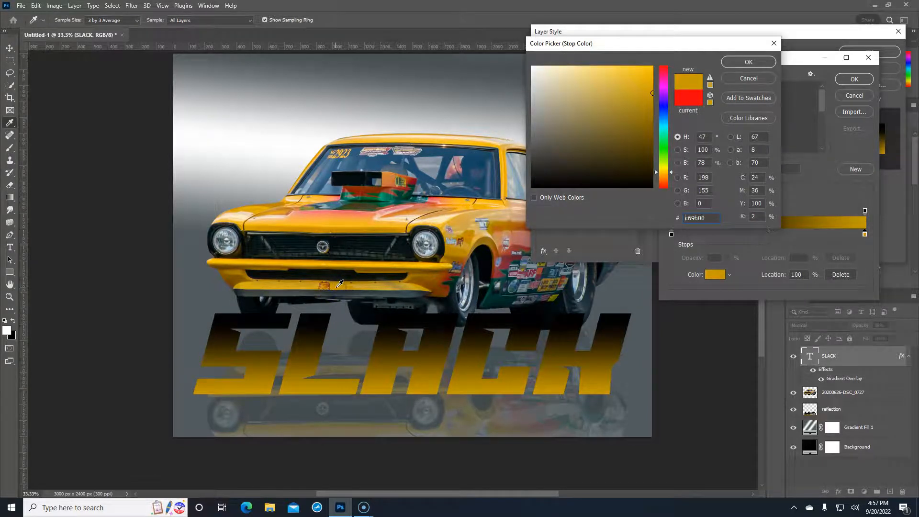
click(260, 220)
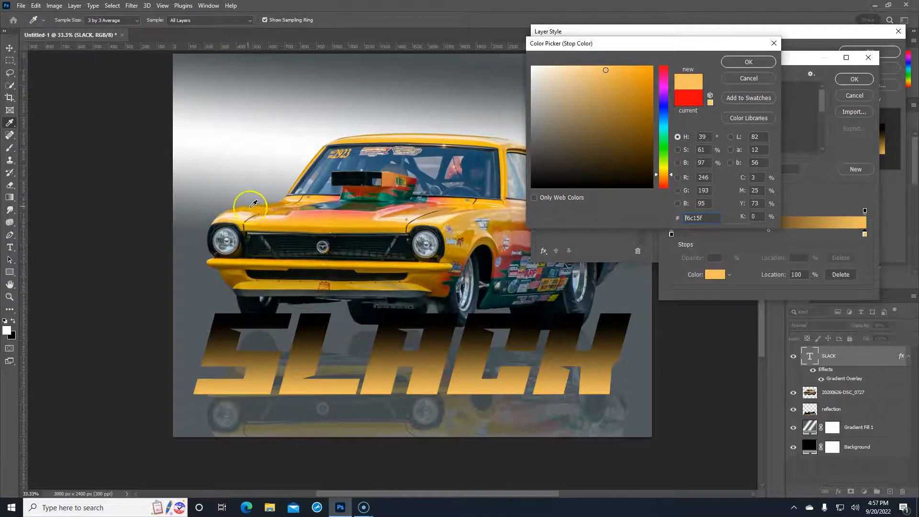
click(255, 209)
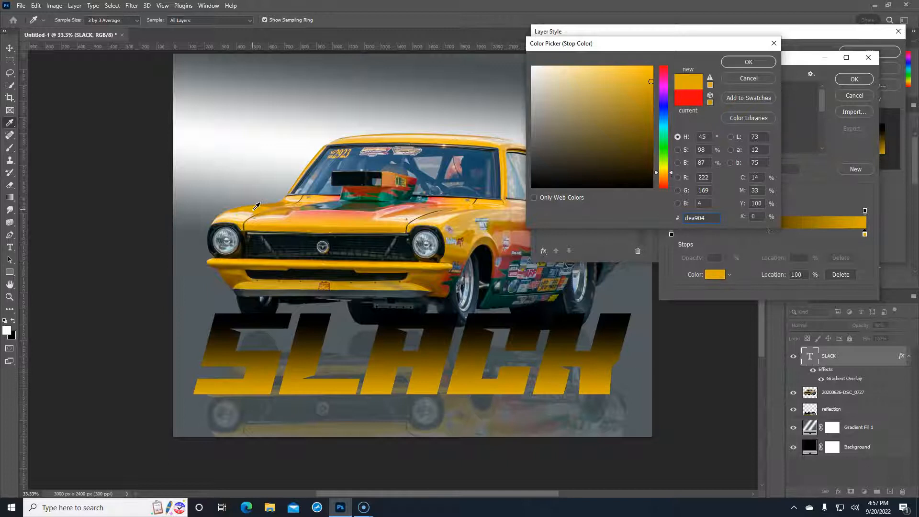
mouse_move(641, 91)
mouse_down()
mouse_move(647, 82)
mouse_move(628, 81)
mouse_move(624, 72)
mouse_up()
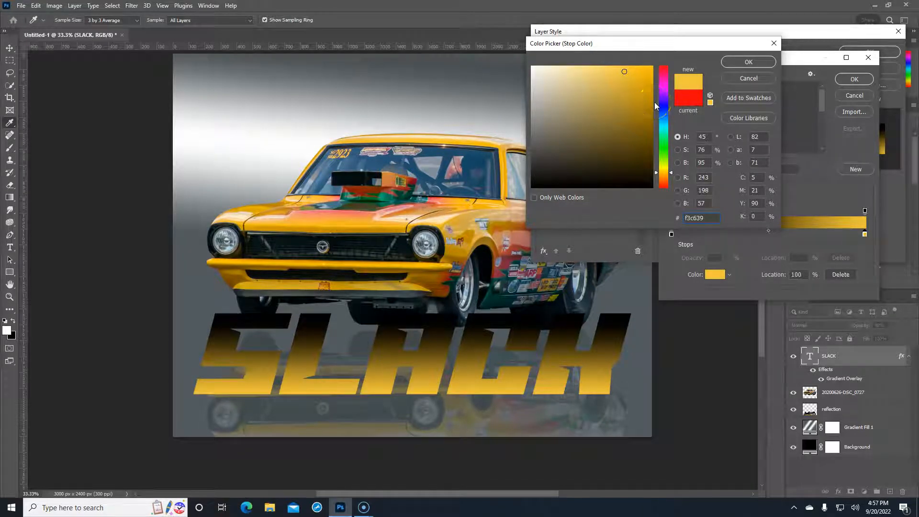
click(751, 62)
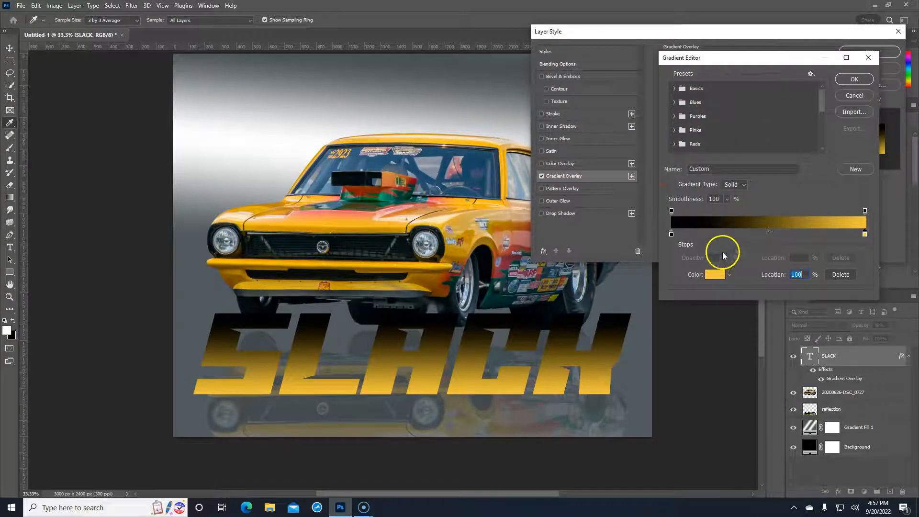
Set the left stop to dark green #044632 sampled from the car's livery and accept the gradient
click(671, 234)
click(701, 274)
click(522, 241)
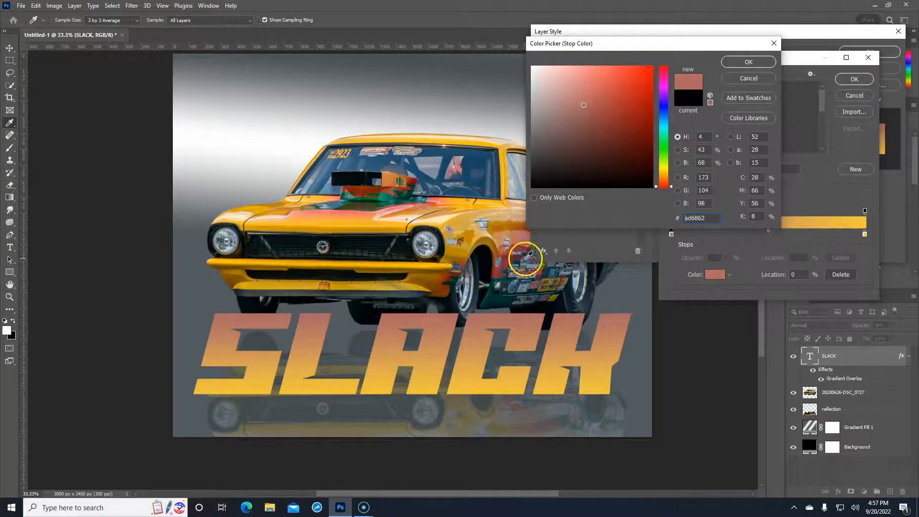
click(507, 272)
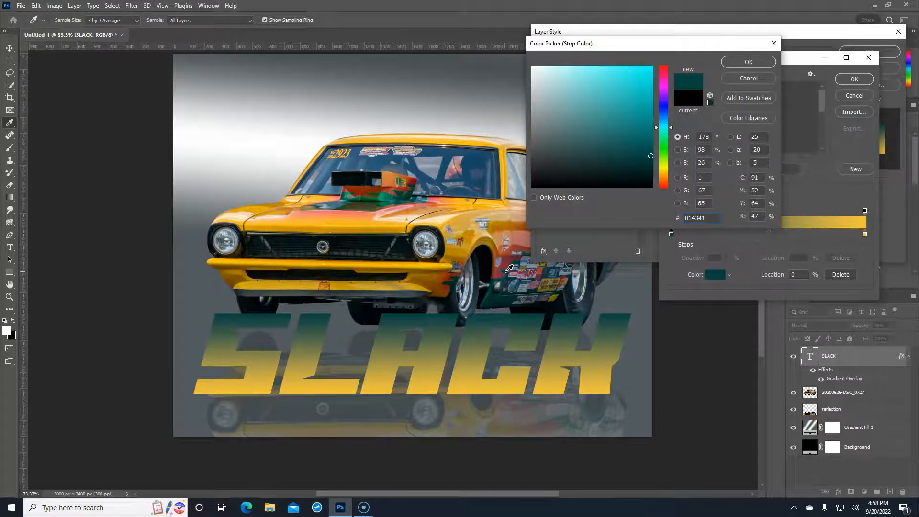
drag(509, 269, 386, 194)
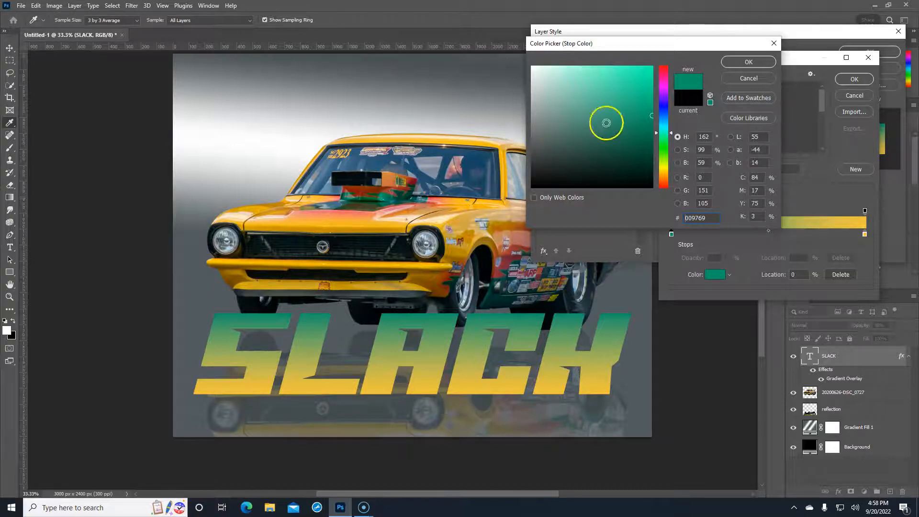
drag(648, 117, 646, 154)
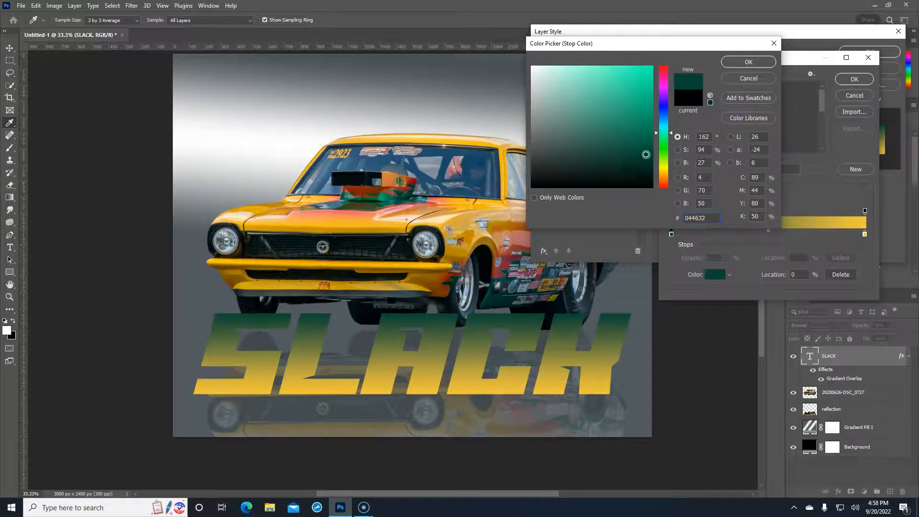
click(749, 66)
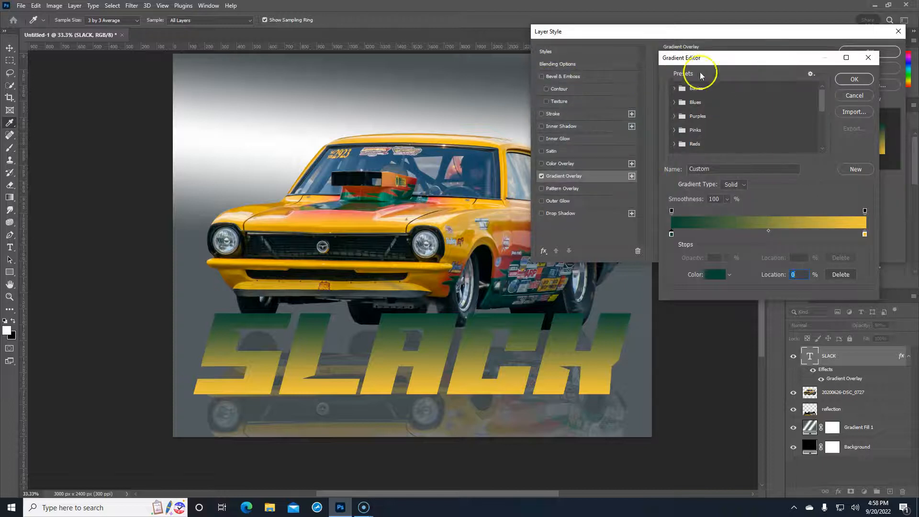
click(854, 79)
Nudge the gradient across SLACK, then add a 20 px Stroke in orange sampled from the car
mouse_move(394, 334)
mouse_down()
mouse_move(383, 381)
mouse_move(386, 345)
mouse_up()
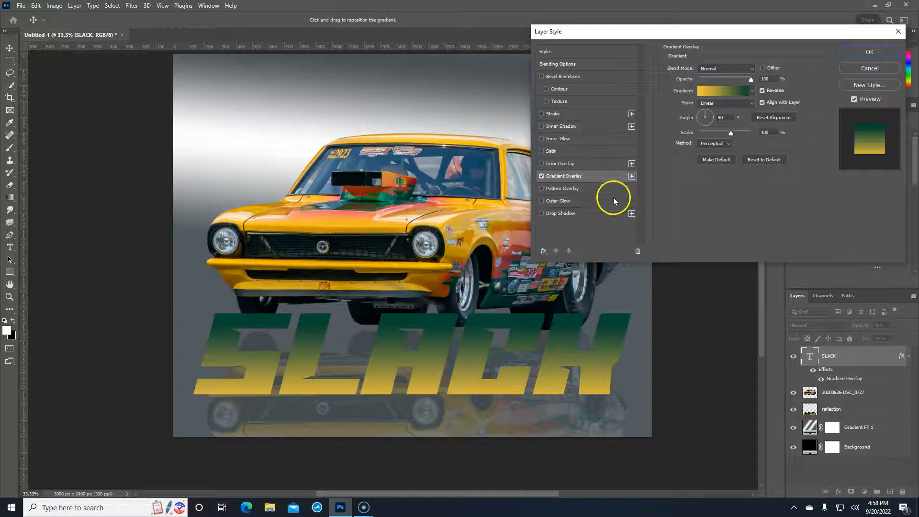
click(573, 114)
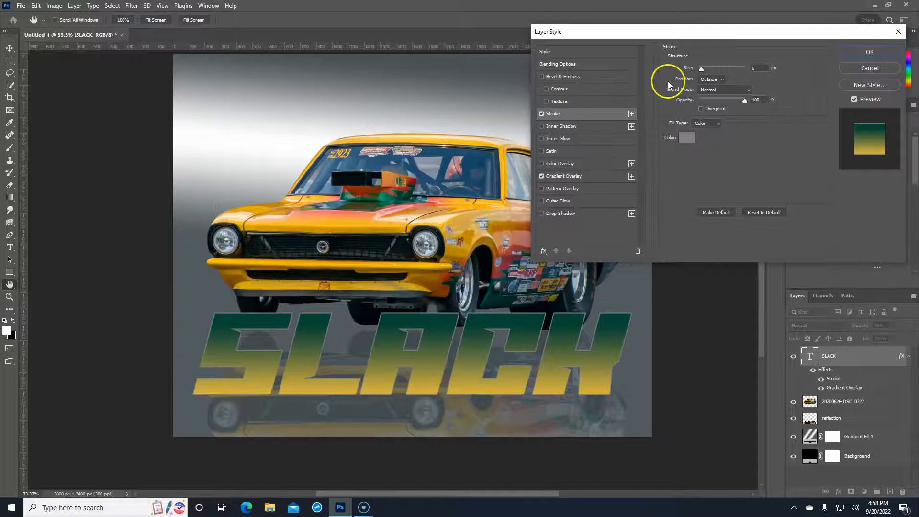
click(686, 139)
click(388, 179)
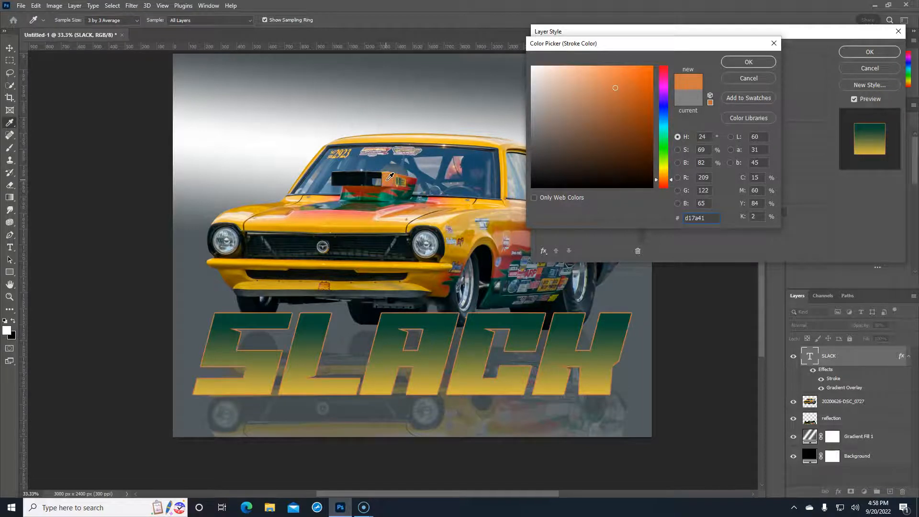
click(751, 61)
click(755, 68)
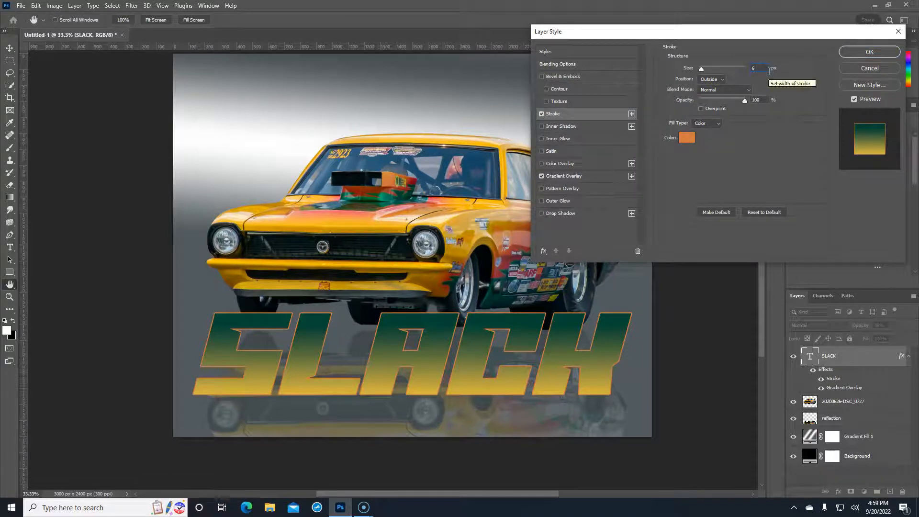
text(16)
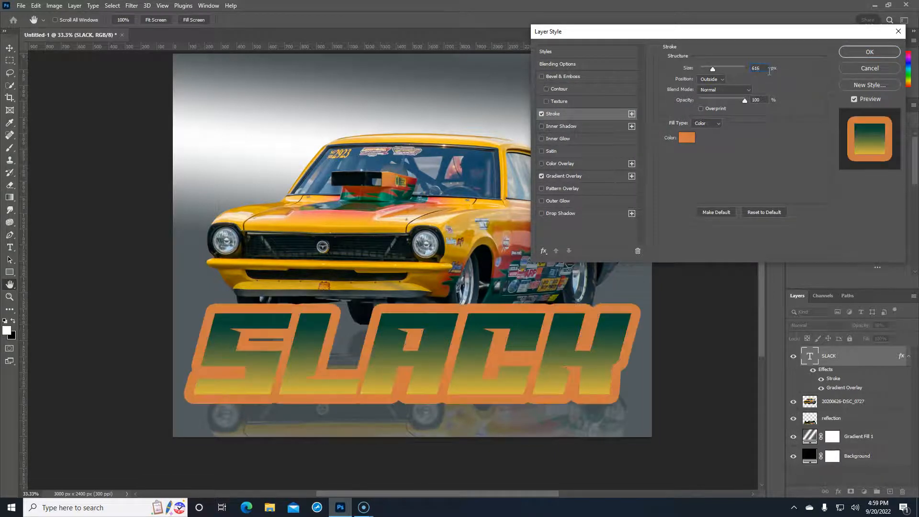
double_click(756, 69)
text(16)
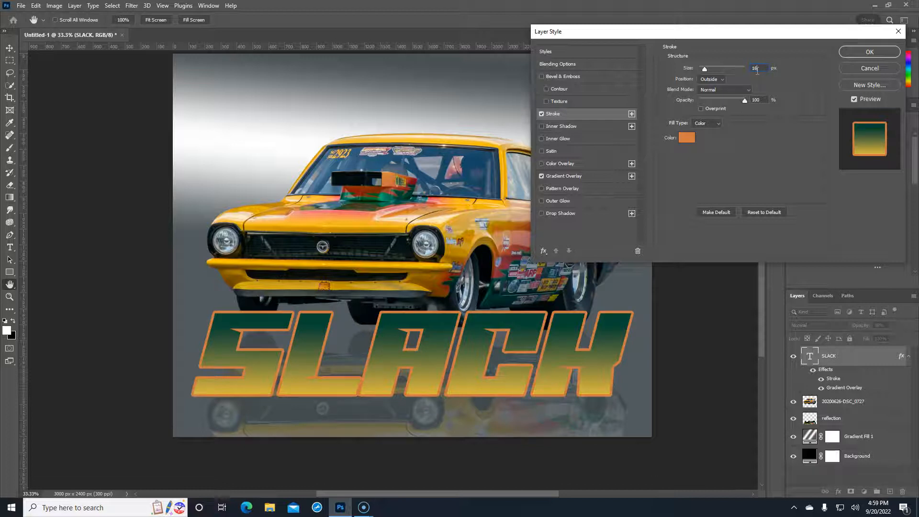
key(Up)
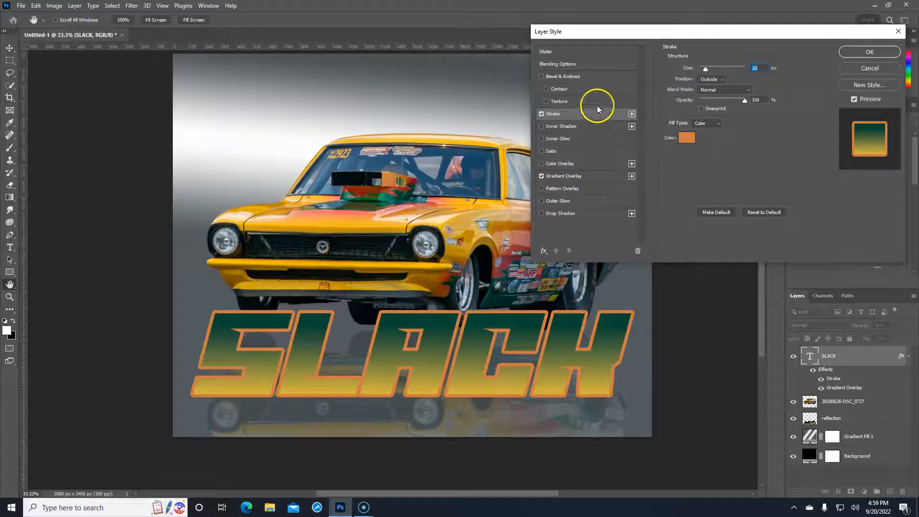
Add a default Inner Bevel with 16 px size to SLACK and apply all the text effects
click(559, 77)
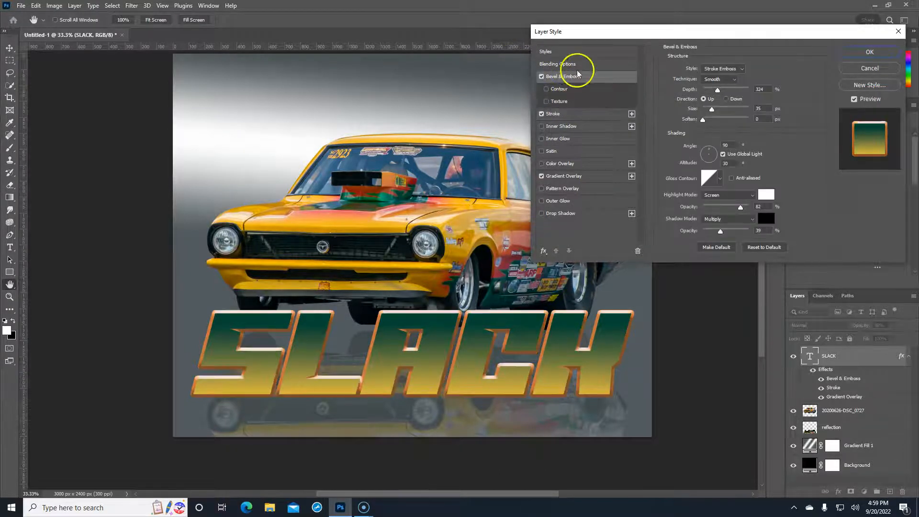
click(733, 69)
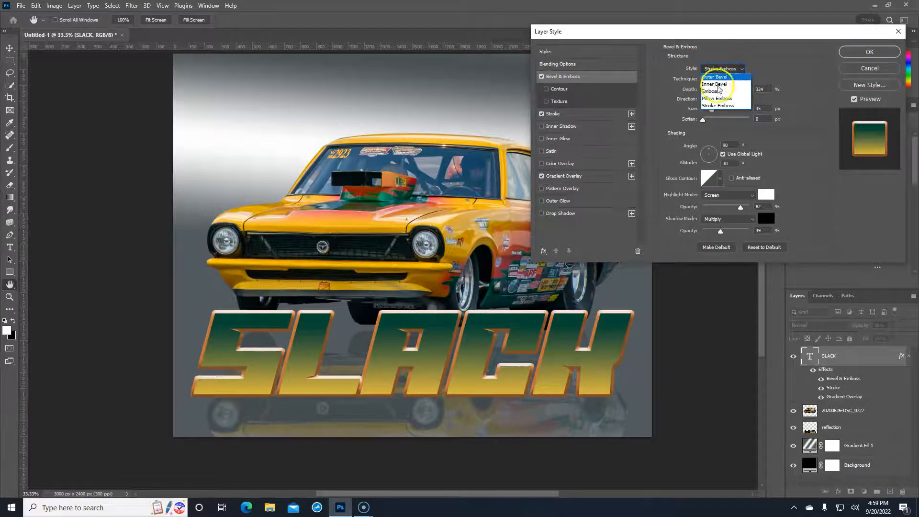
click(718, 77)
click(765, 247)
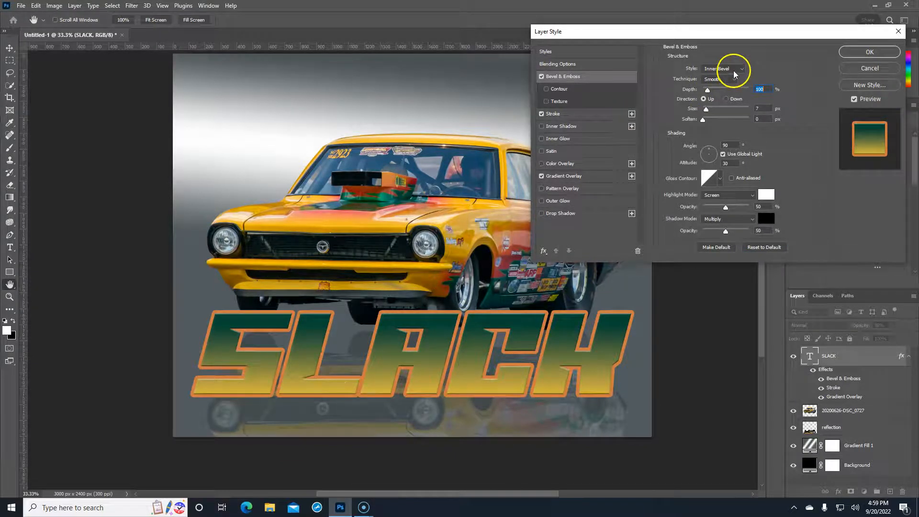
drag(706, 111, 710, 114)
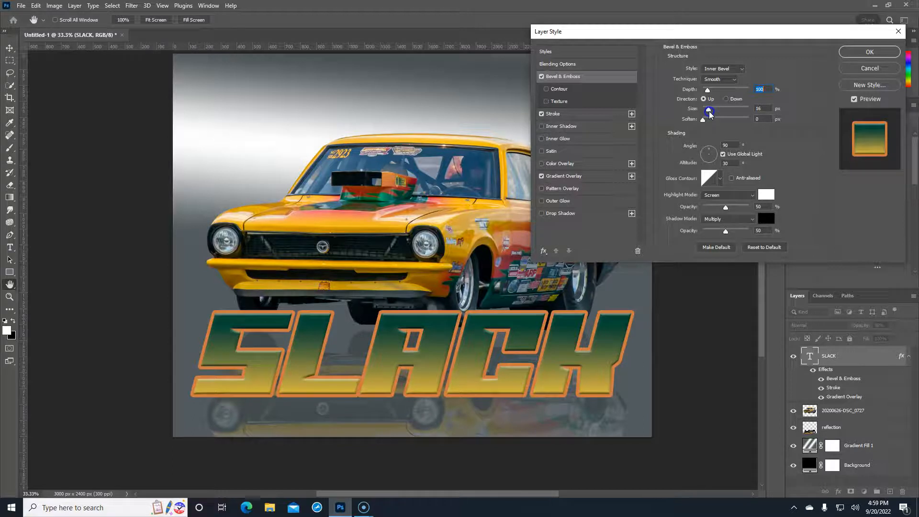
drag(710, 113, 709, 113)
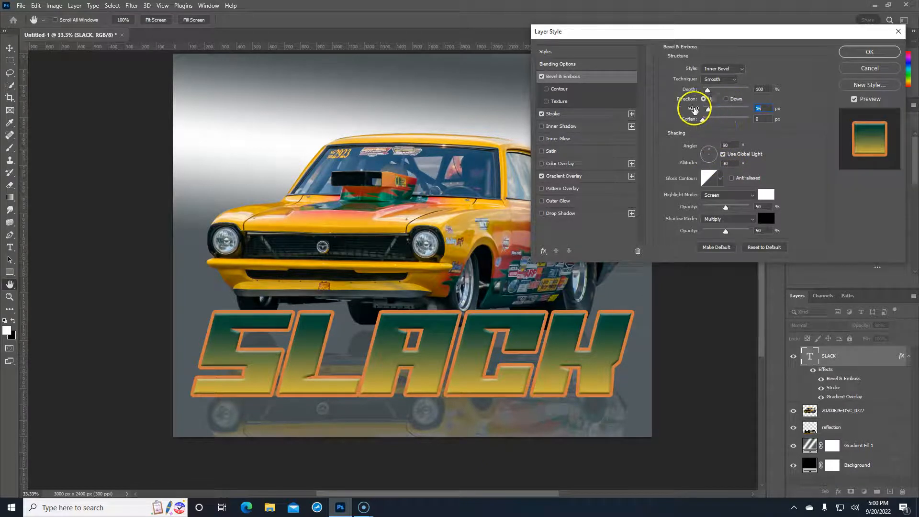
click(859, 50)
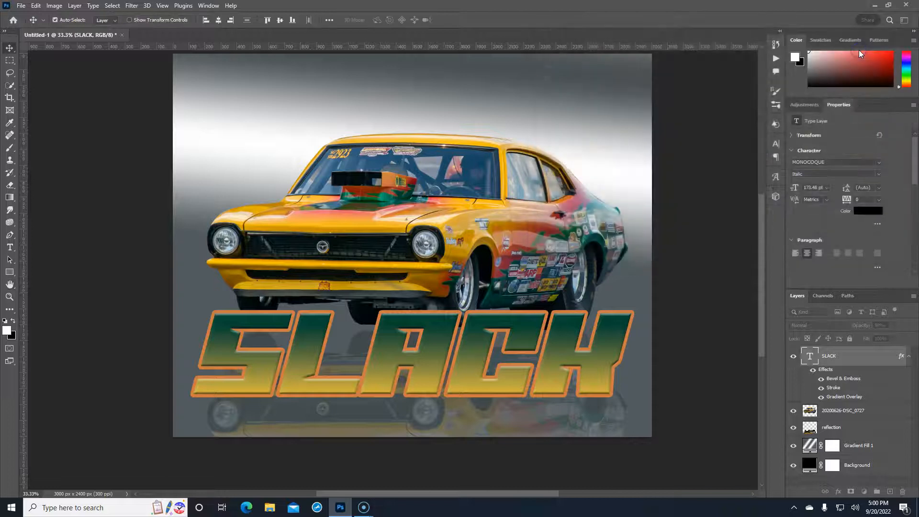
Duplicate the SLACK layer with Ctrl+J and select the original SLACK layer
right_click(868, 359)
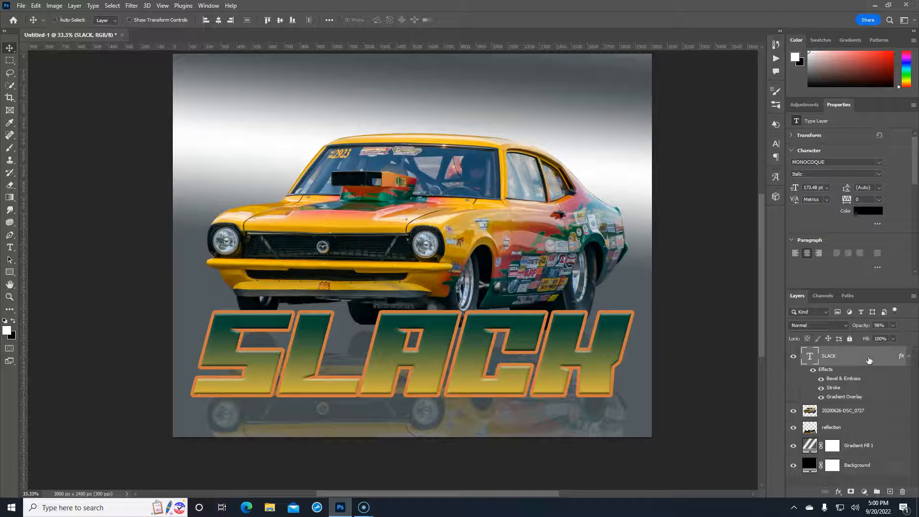
key(ctrl+j)
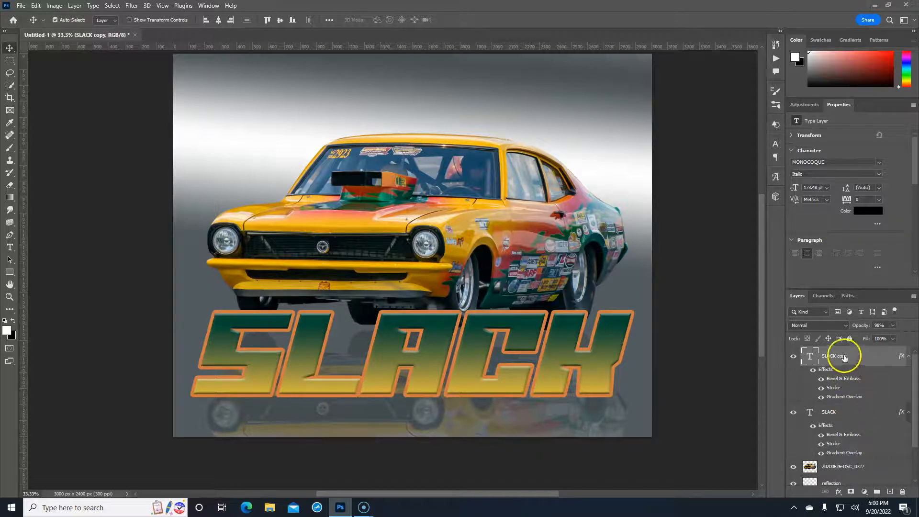
double_click(844, 357)
click(848, 414)
click(850, 416)
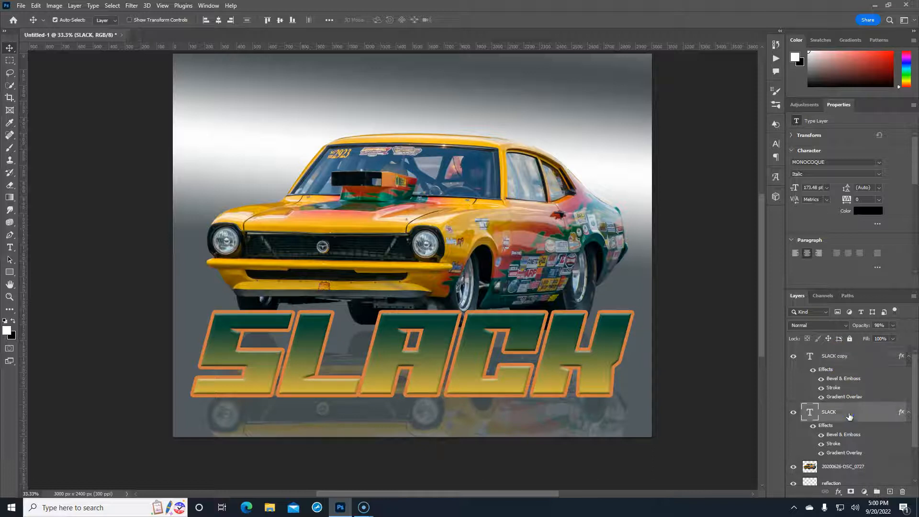
Change the original SLACK layer's Bevel & Emboss style to Stroke Emboss
double_click(901, 413)
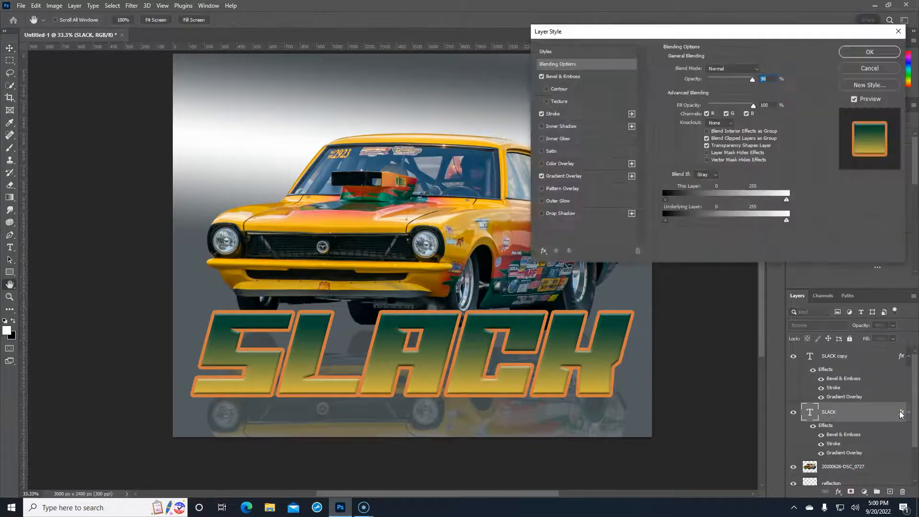
click(582, 76)
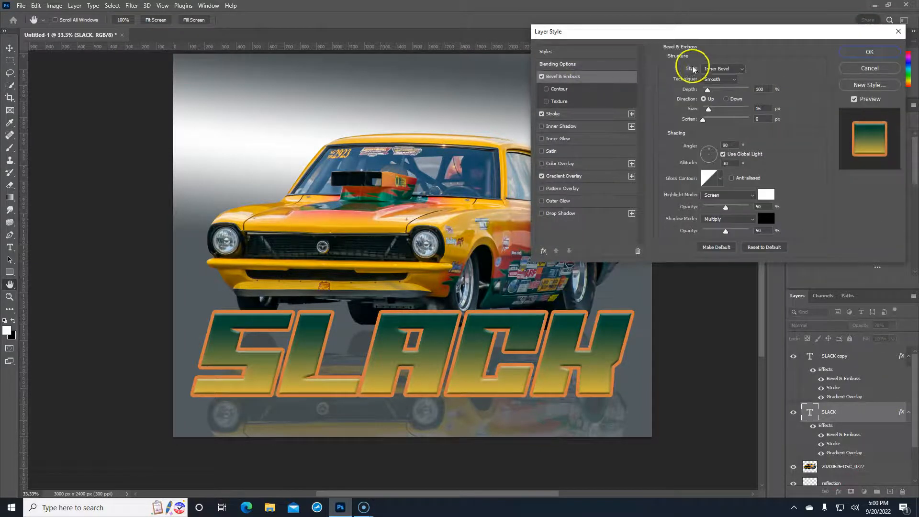
click(732, 69)
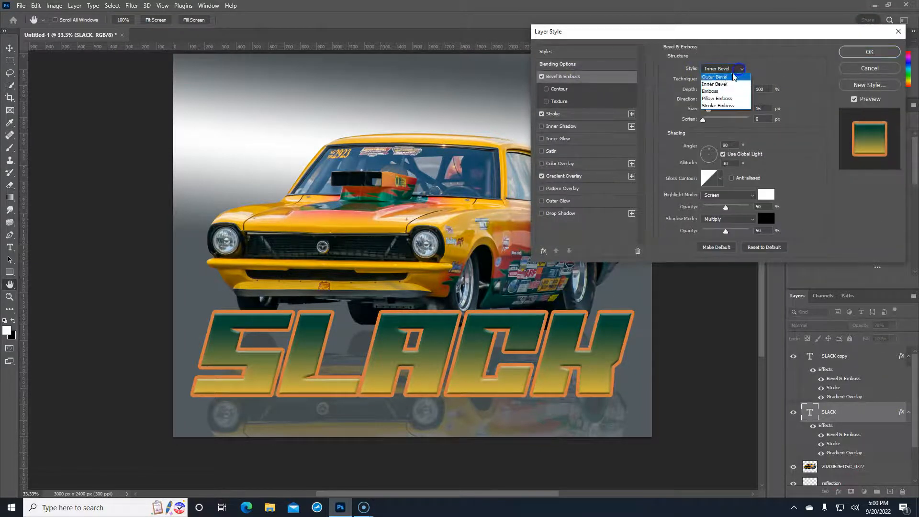
click(721, 105)
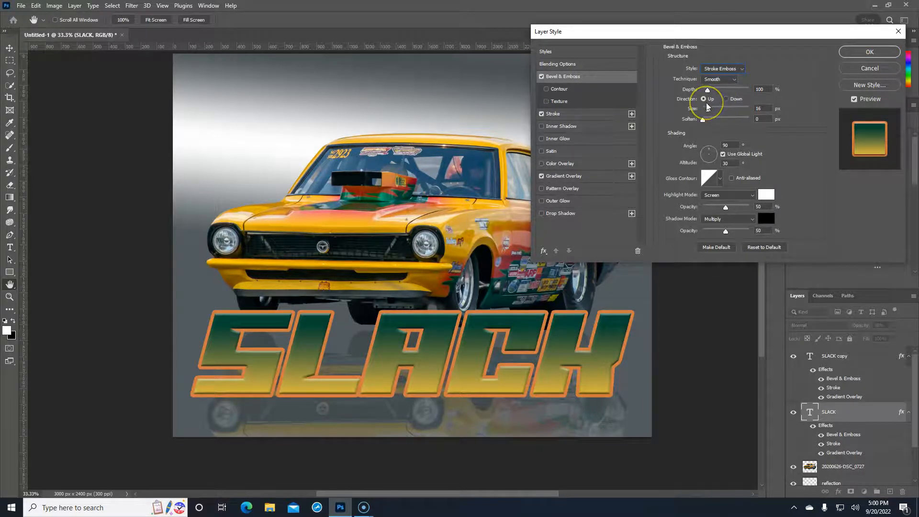
click(872, 52)
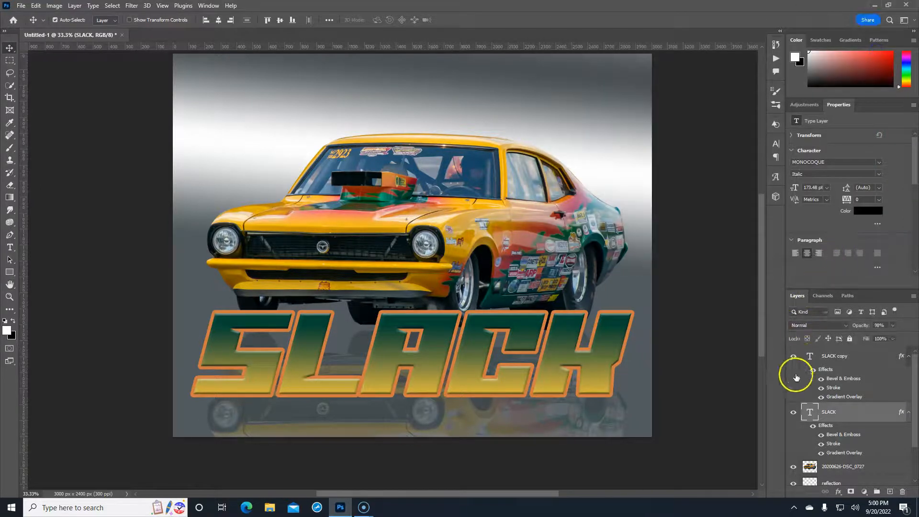
click(861, 357)
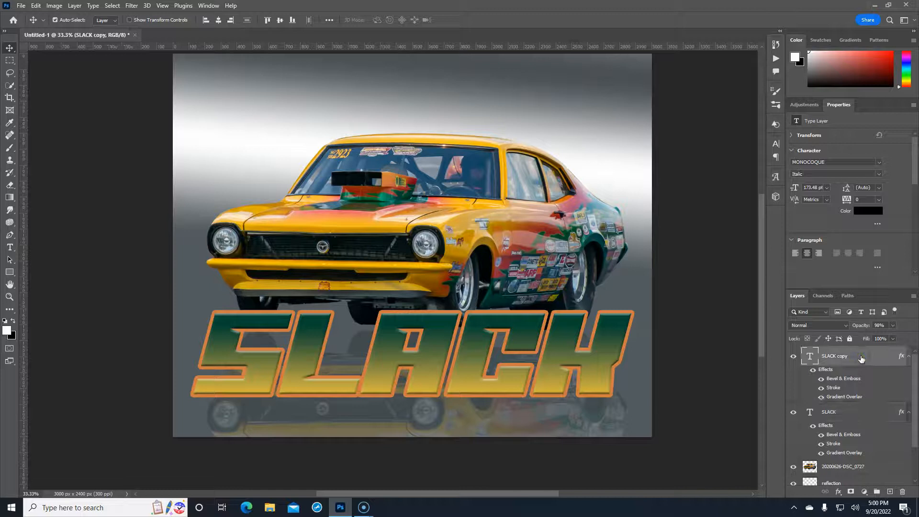
right_click(860, 356)
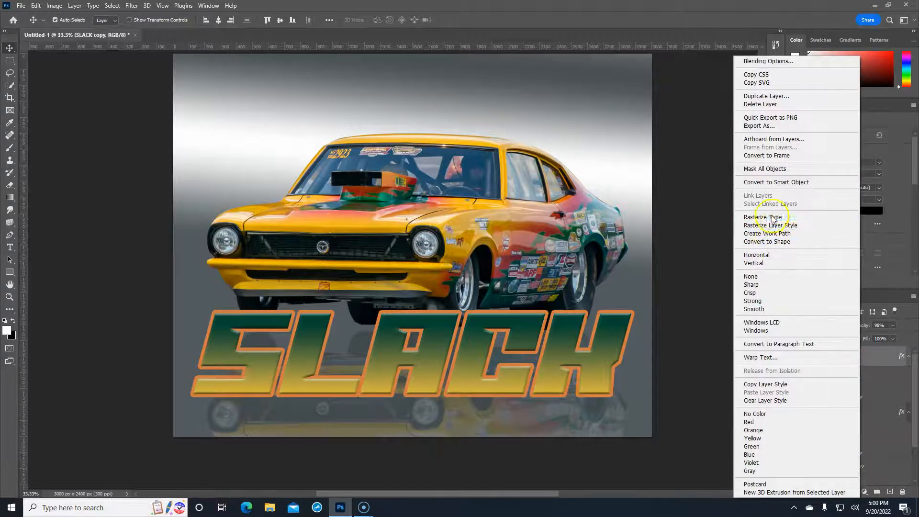
click(776, 183)
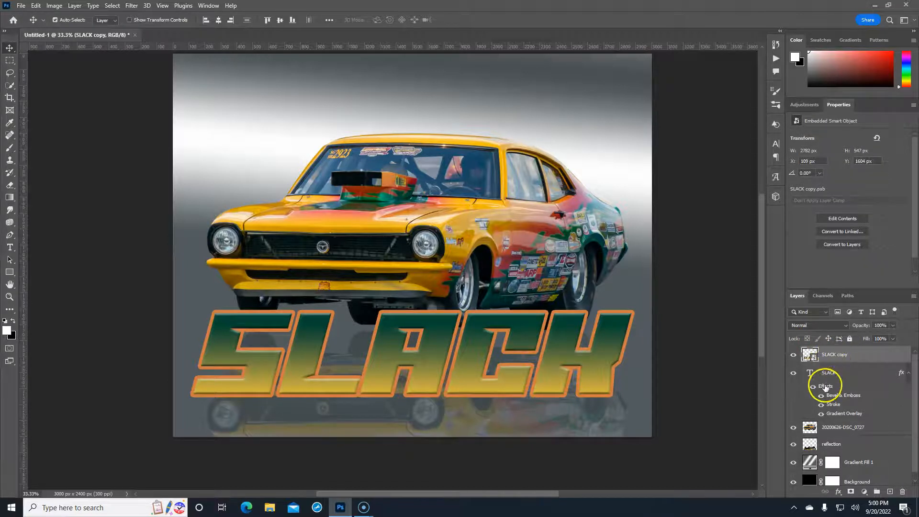
key(ctrl+z)
key(ctrl)
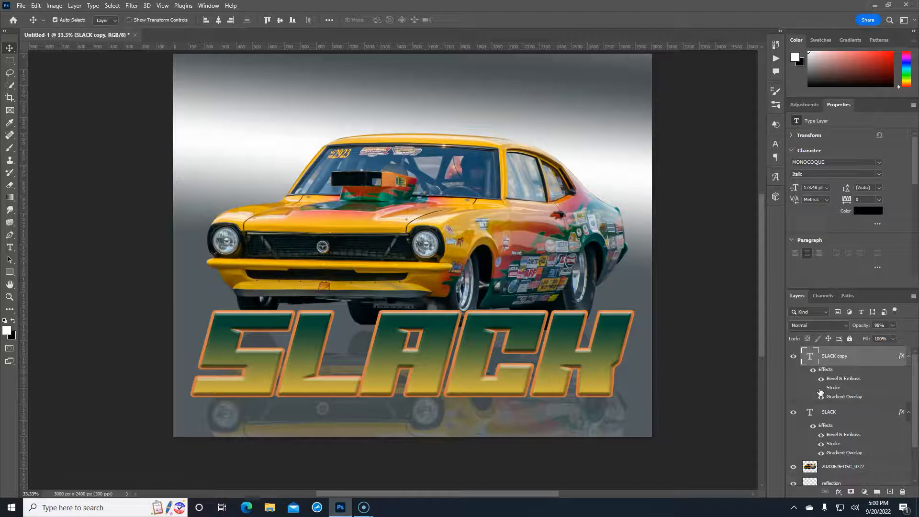
Set the original SLACK bevel to 417% depth, 86% highlight and 76% shadow opacity
click(834, 445)
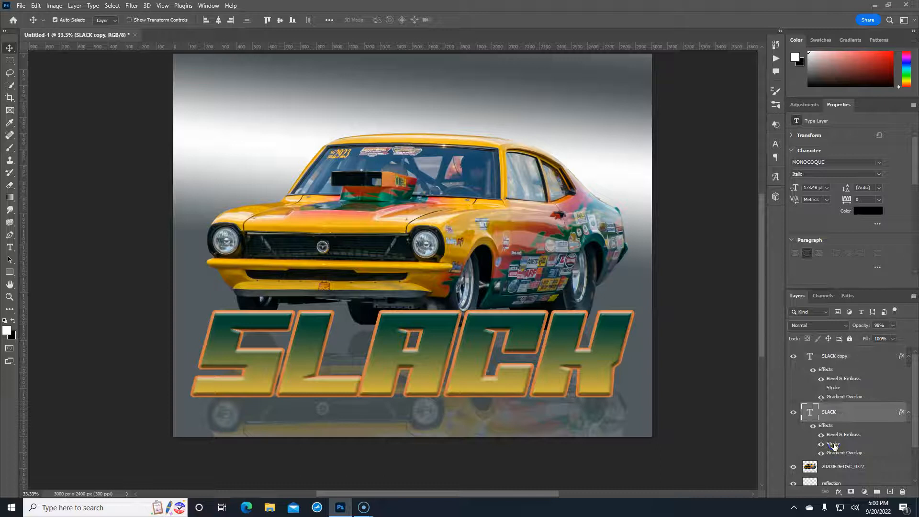
double_click(834, 444)
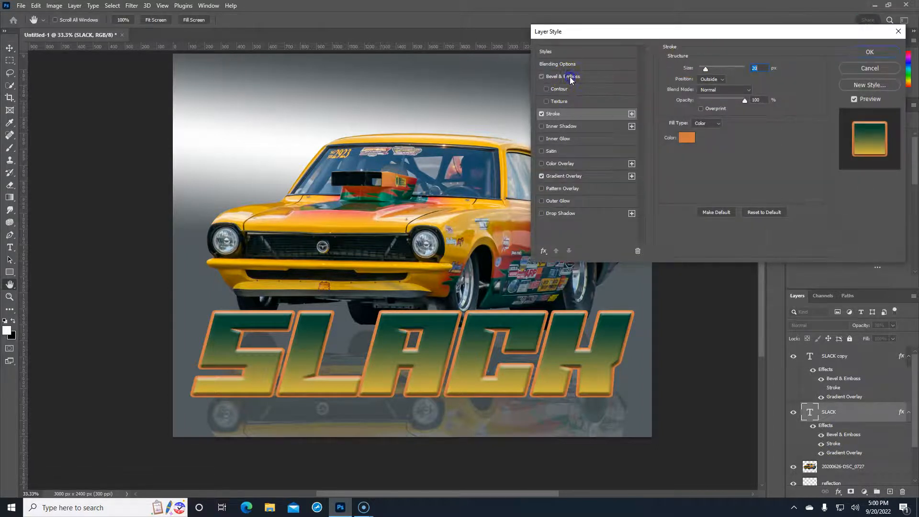
click(572, 76)
drag(707, 91, 709, 110)
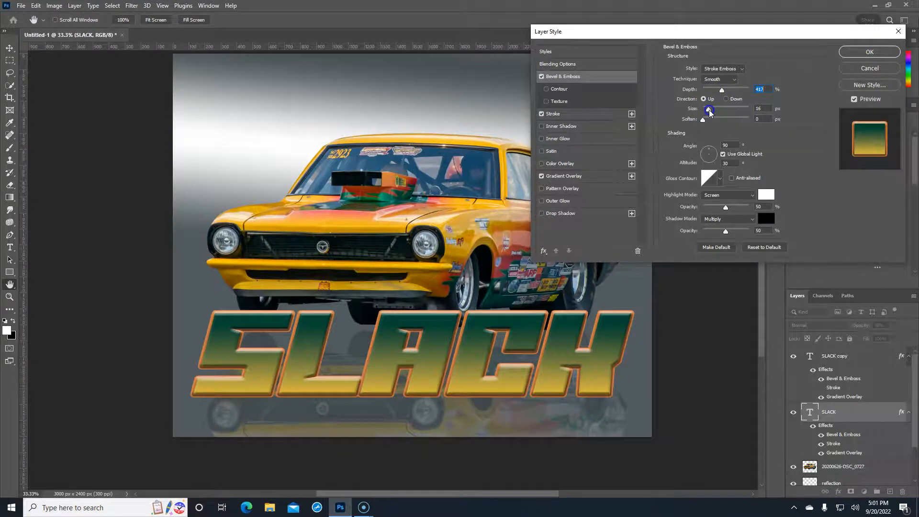
drag(709, 112, 710, 111)
drag(726, 207, 743, 209)
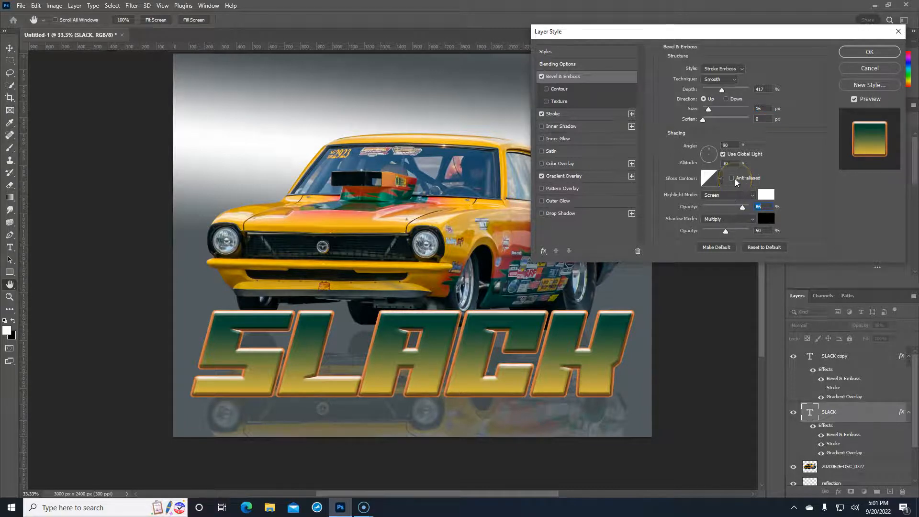
mouse_move(726, 232)
mouse_down()
mouse_move(747, 232)
mouse_move(729, 233)
mouse_move(739, 237)
mouse_up()
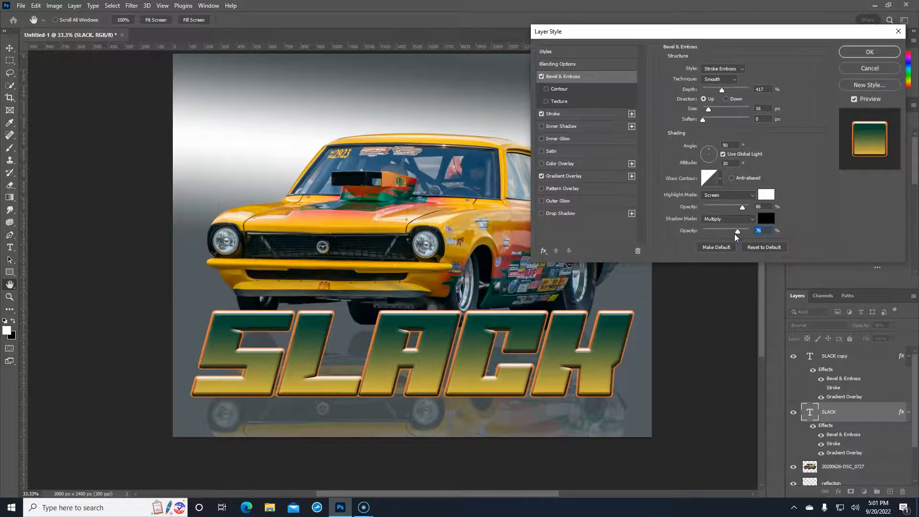
click(869, 52)
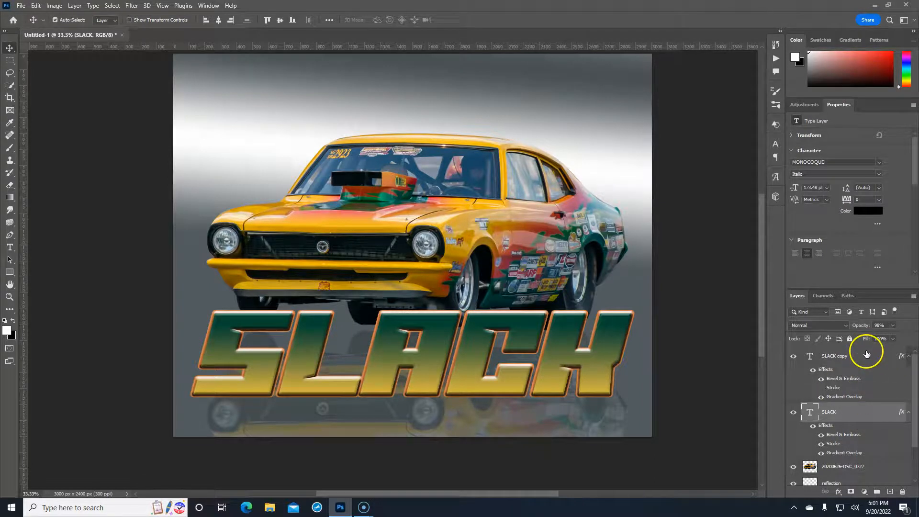
Group both SLACK layers as 'Last Name' and place the group below the car and reflection
shift+click(865, 356)
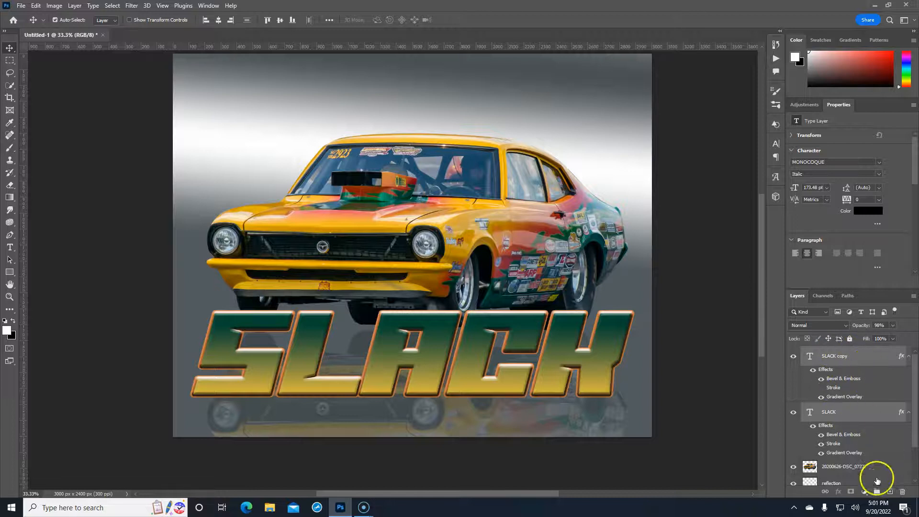
click(877, 492)
double_click(830, 352)
text(Last Name)
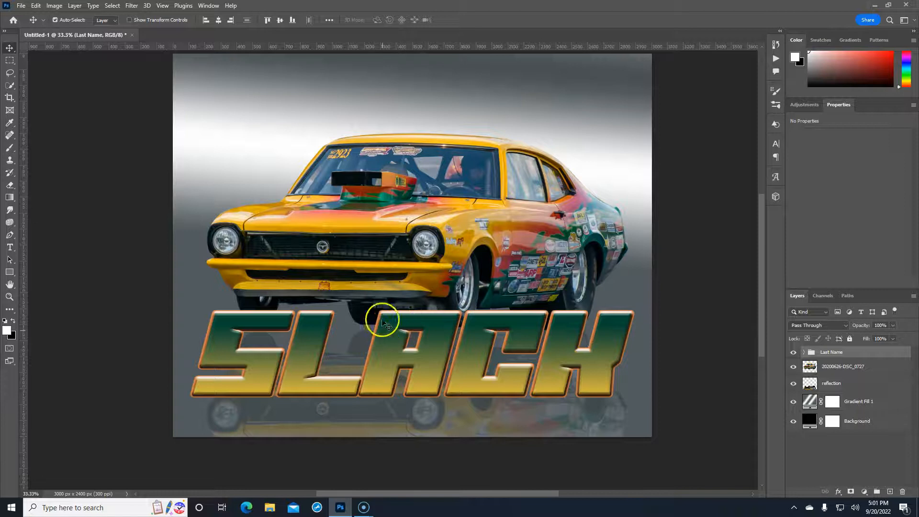
drag(852, 353, 856, 391)
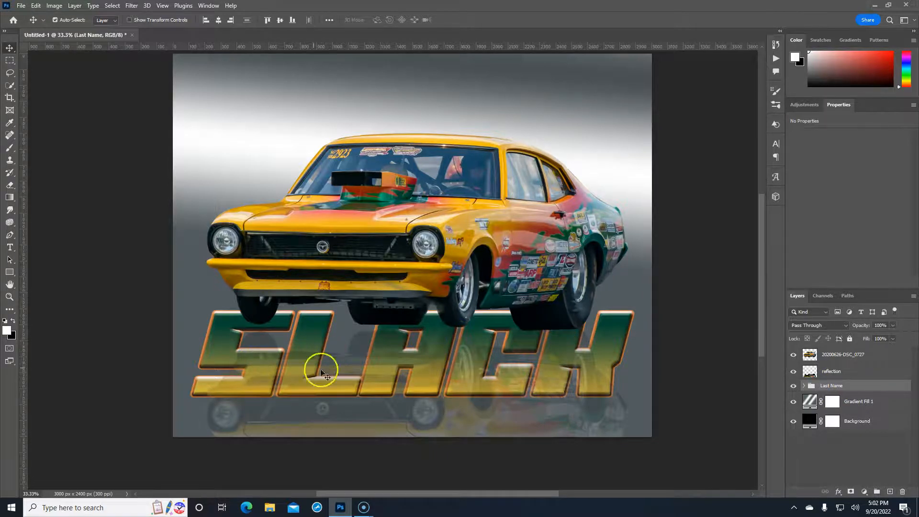
Lower the reflection layer's opacity so the reflection is nearly hidden
click(870, 375)
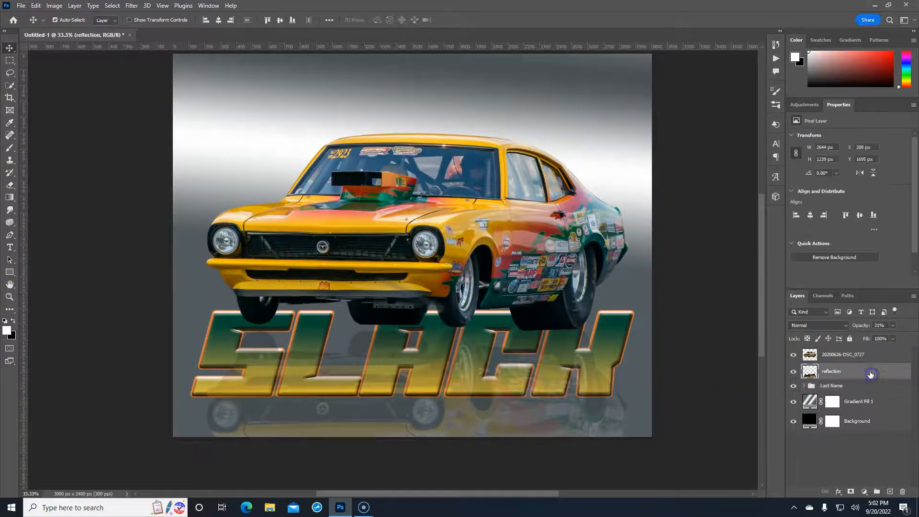
drag(865, 326, 860, 327)
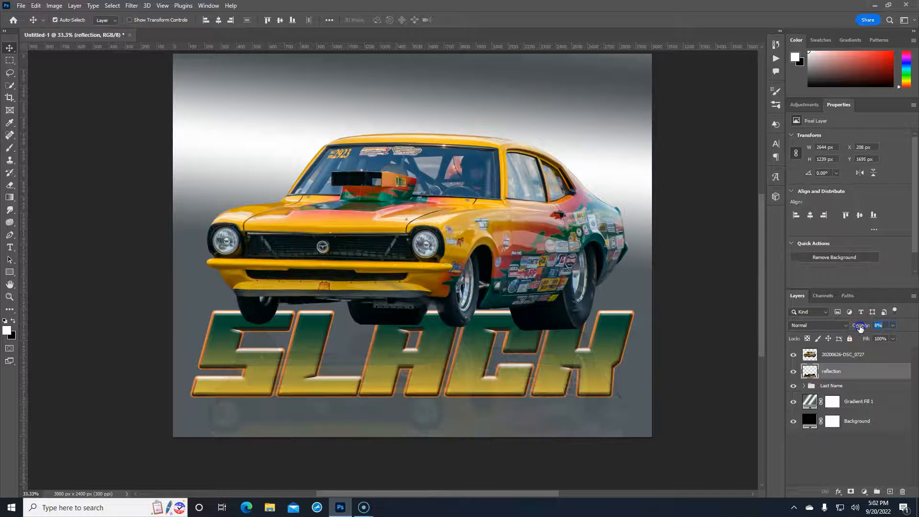
text(0)
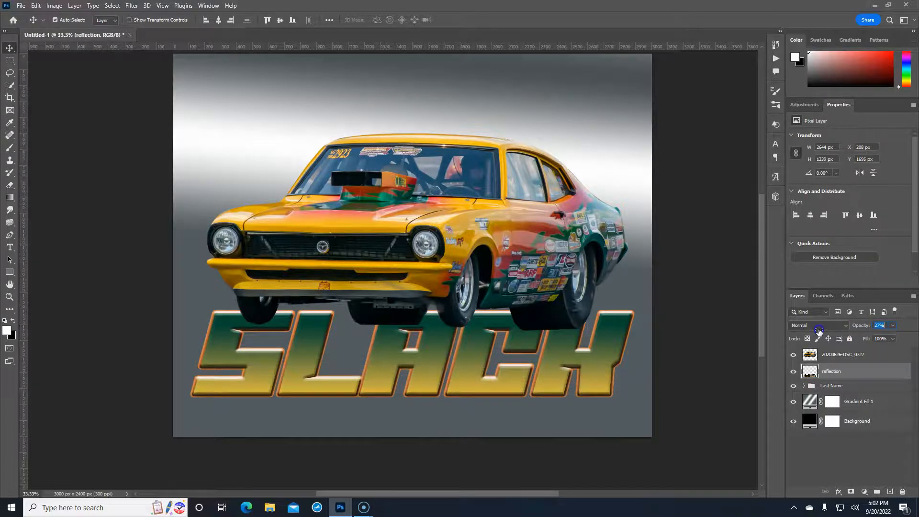
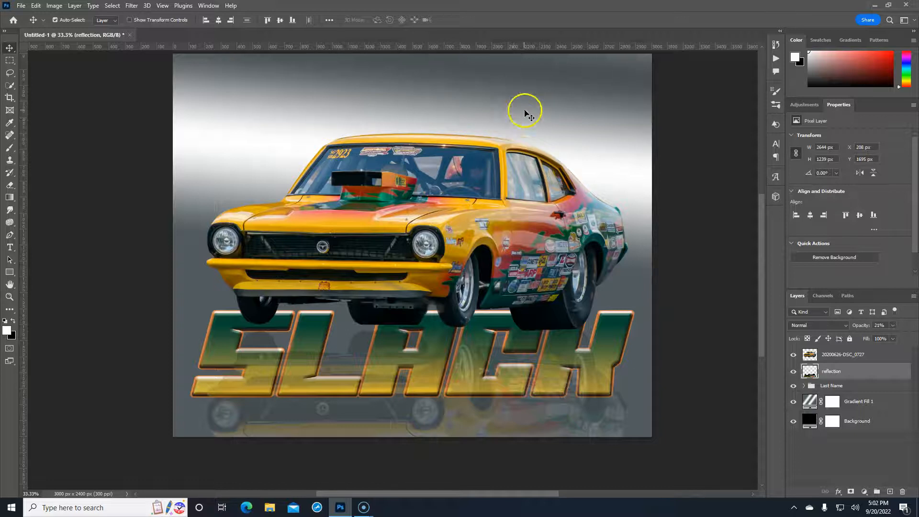
Expand the Last Name group and select its SLACK copy text layer
click(860, 389)
click(804, 385)
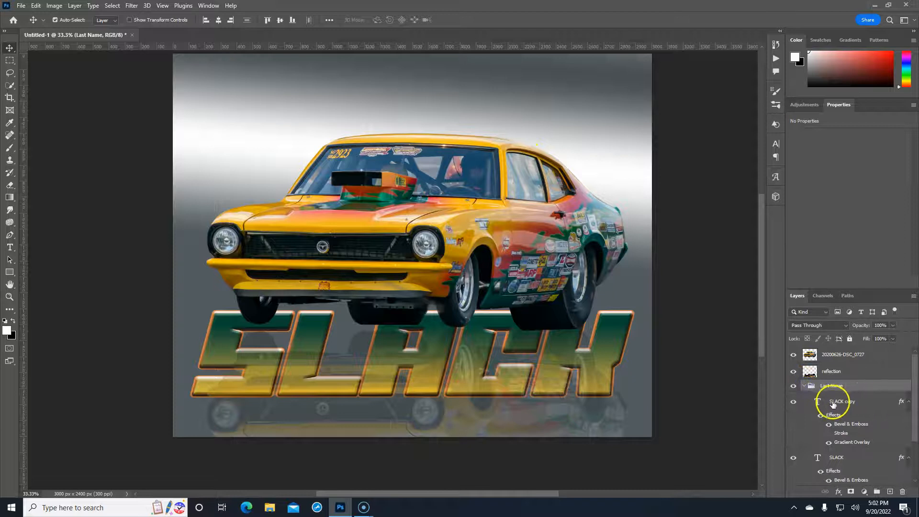
click(821, 403)
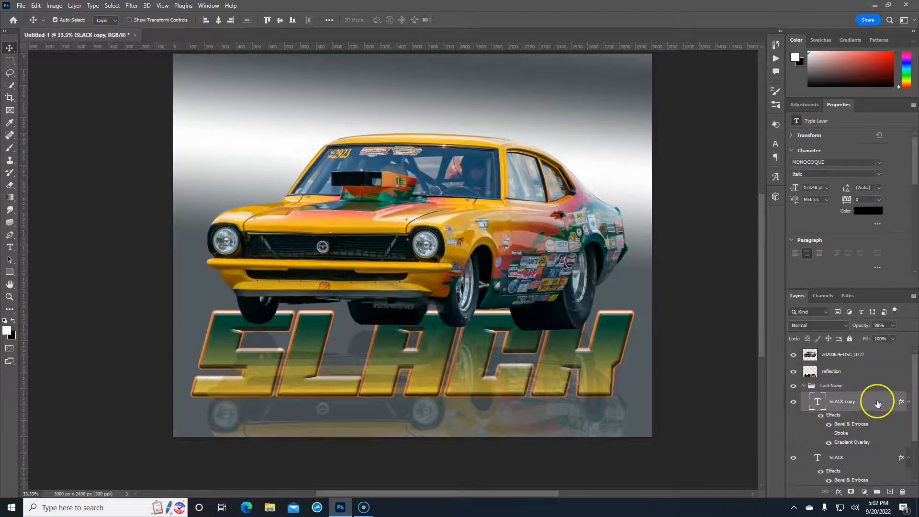
Duplicate the SLACK copy layer, retype it as '70, and move it above the car's roof
drag(878, 404, 865, 351)
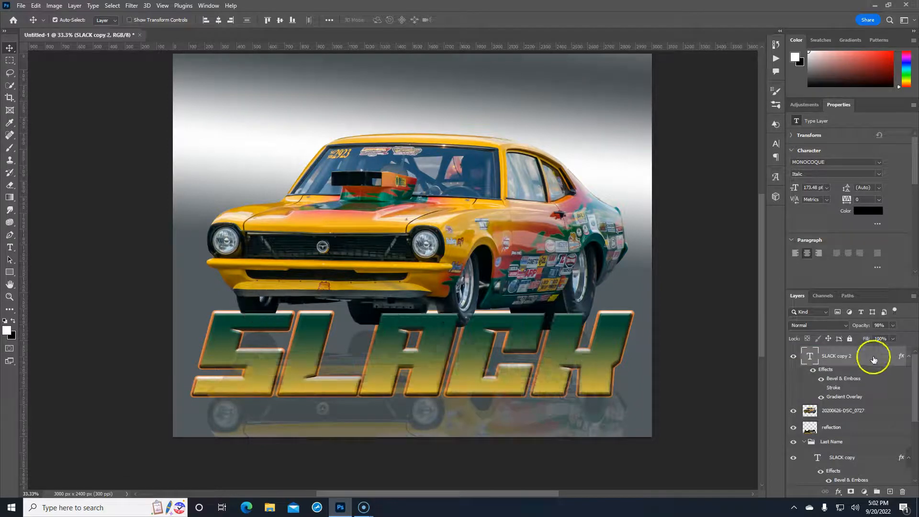
double_click(809, 358)
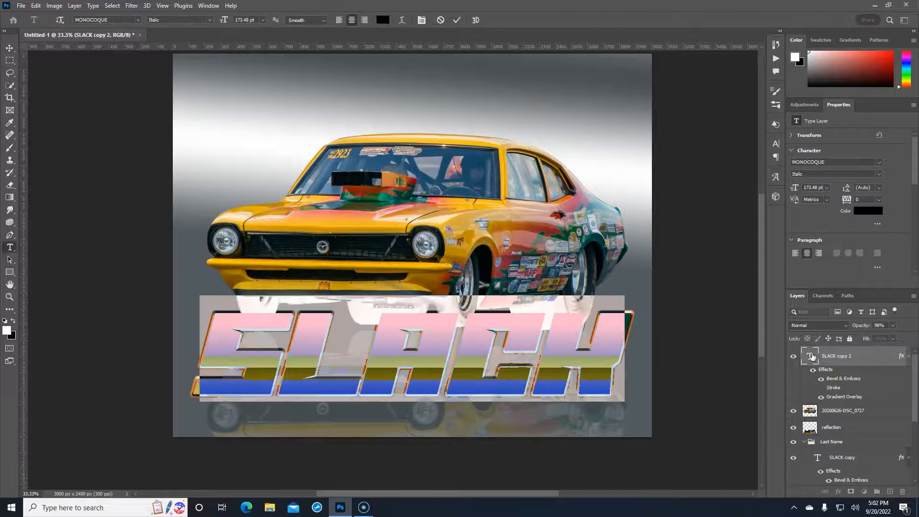
text(JO)
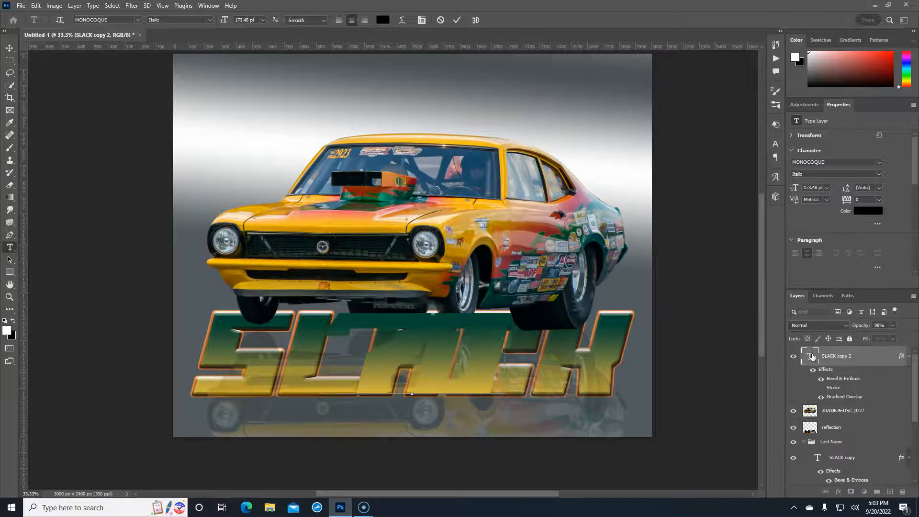
key(ctrl+Return)
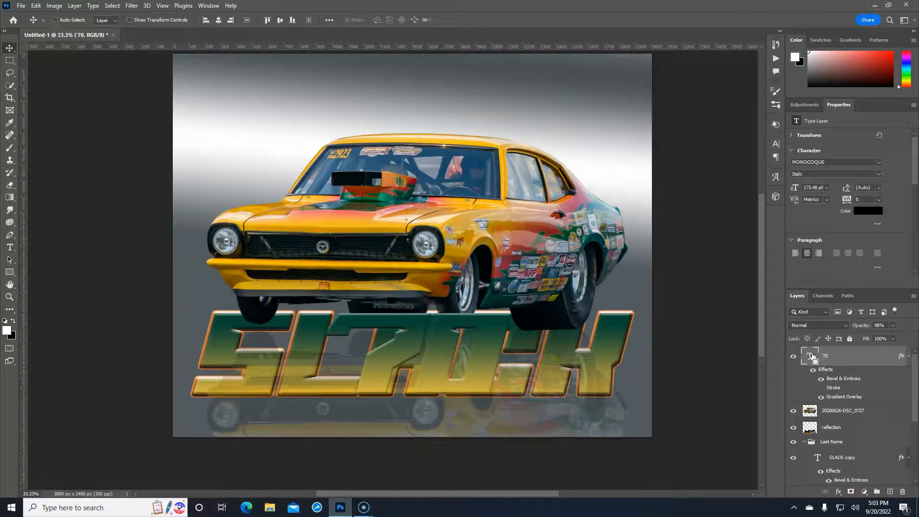
key(ctrl+t)
drag(464, 193, 388, 121)
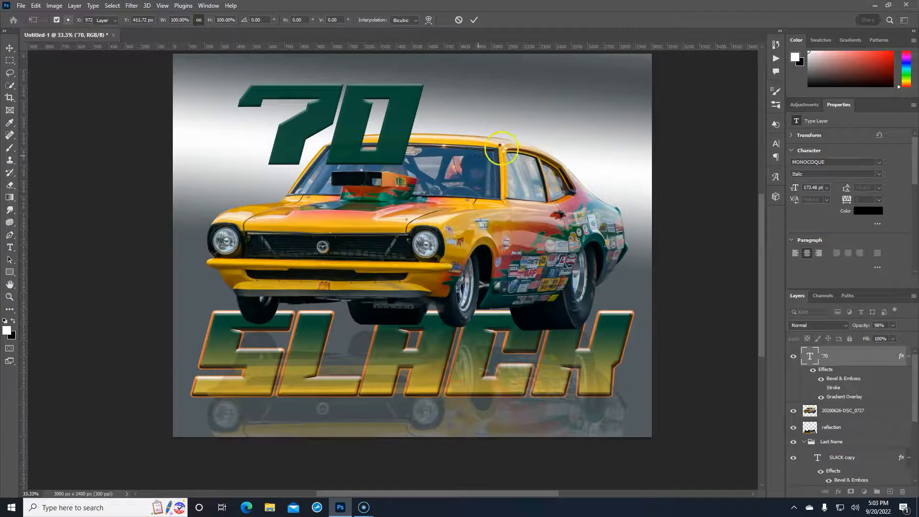
key(Return)
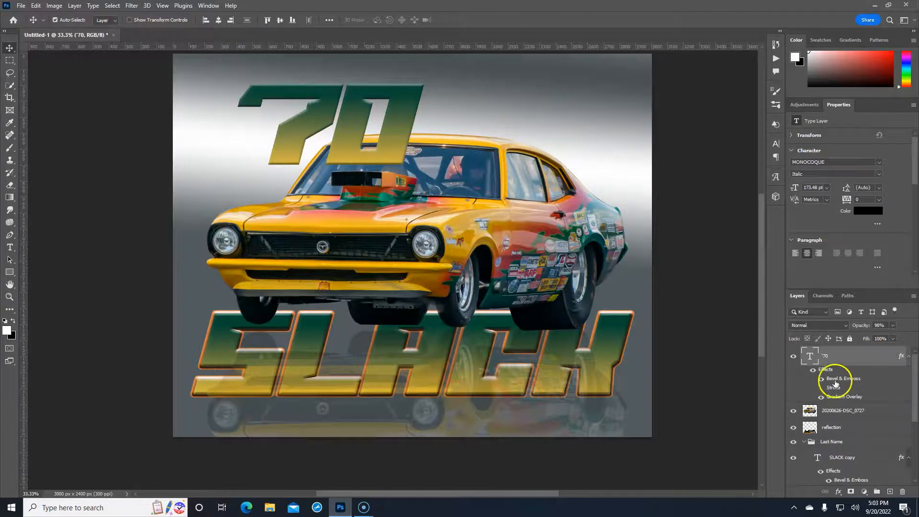
Widen the kerning in '70 to 40 and enable its orange Stroke effect
double_click(809, 357)
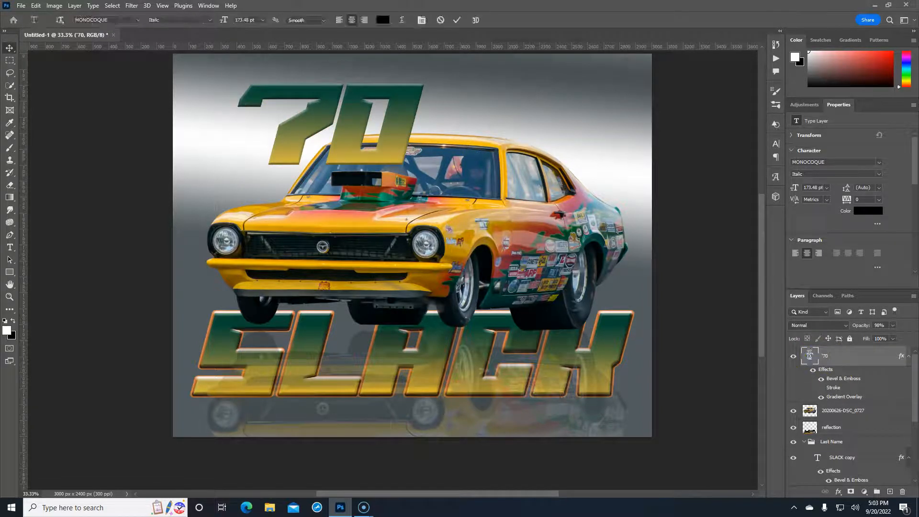
click(271, 97)
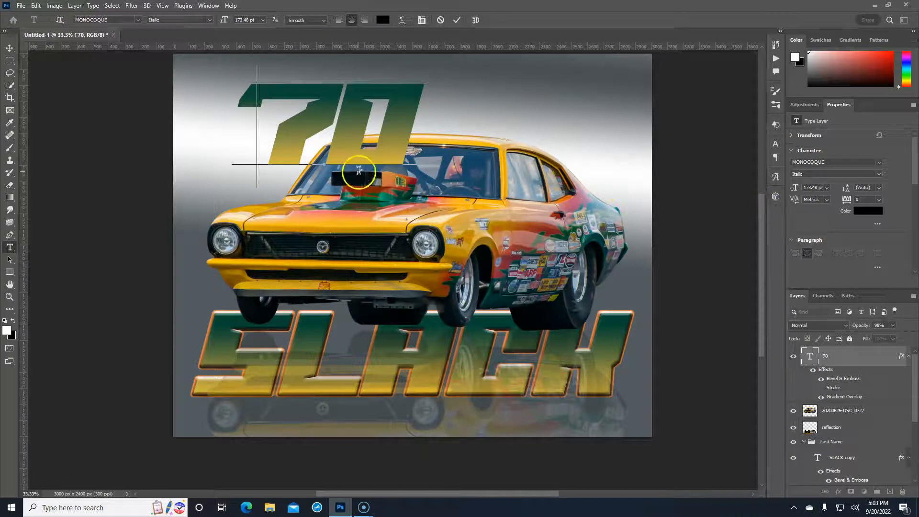
key(alt+Right)
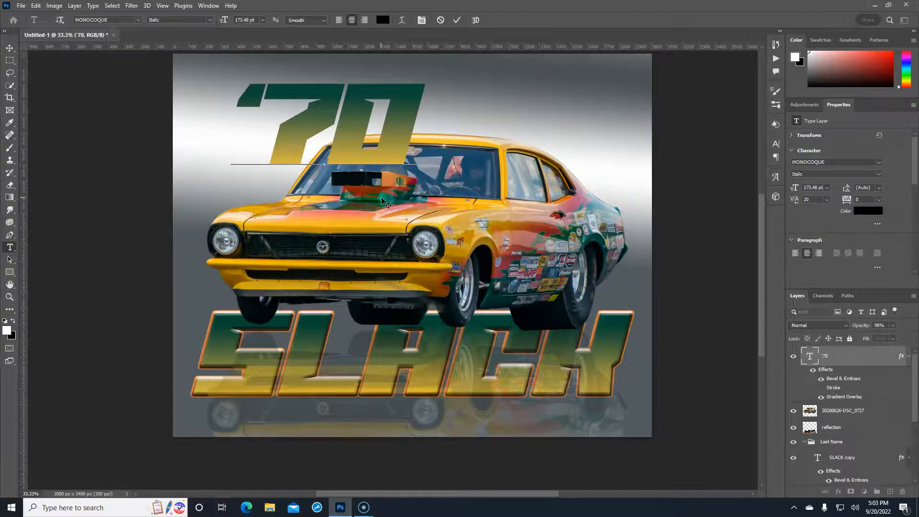
key(alt+Right)
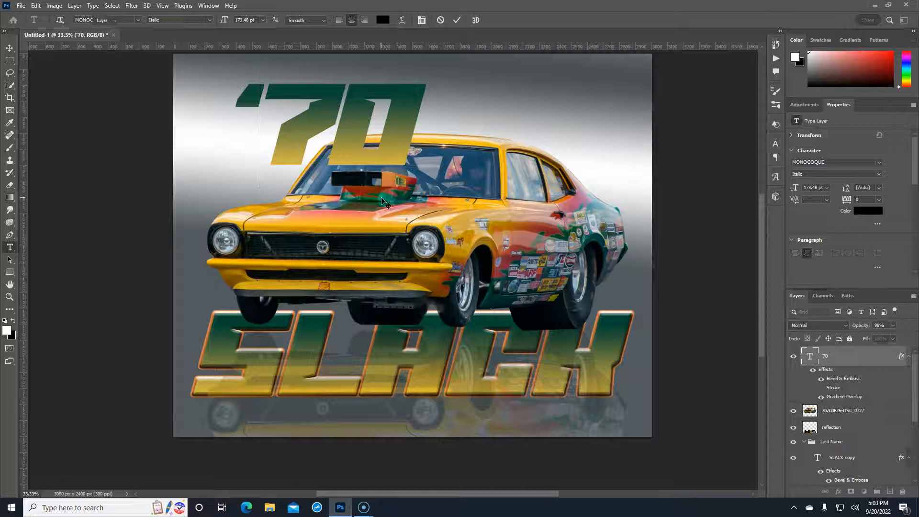
key(ctrl+Return)
key(v)
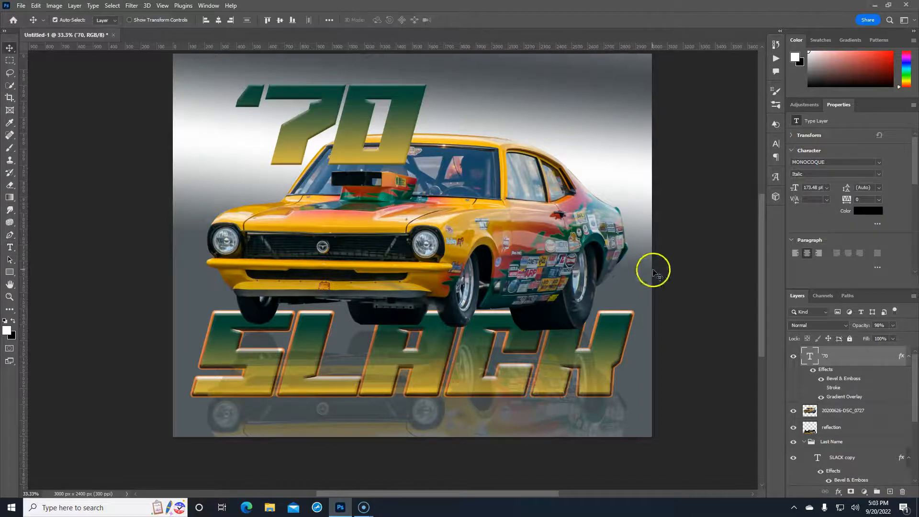
click(822, 388)
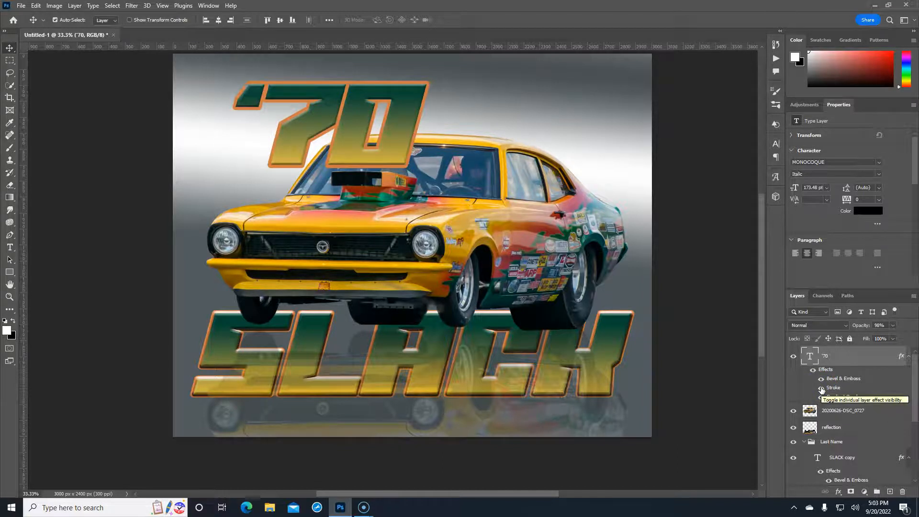
click(853, 355)
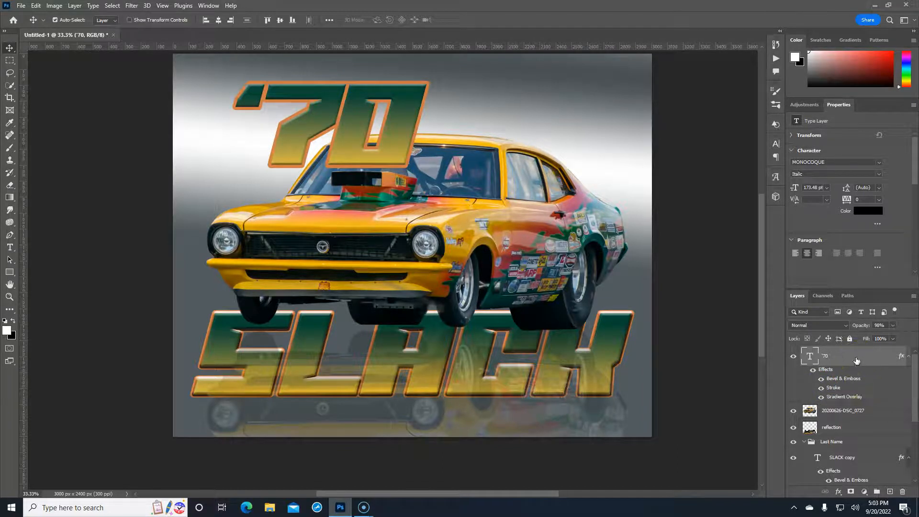
Scale the '70 to about 45.53% and move it to the top-left corner
key(ctrl+t)
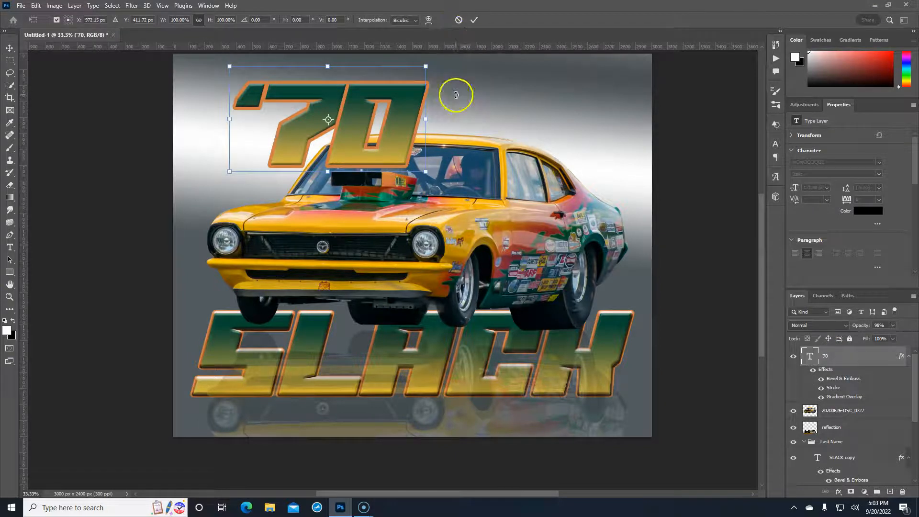
drag(426, 120, 372, 121)
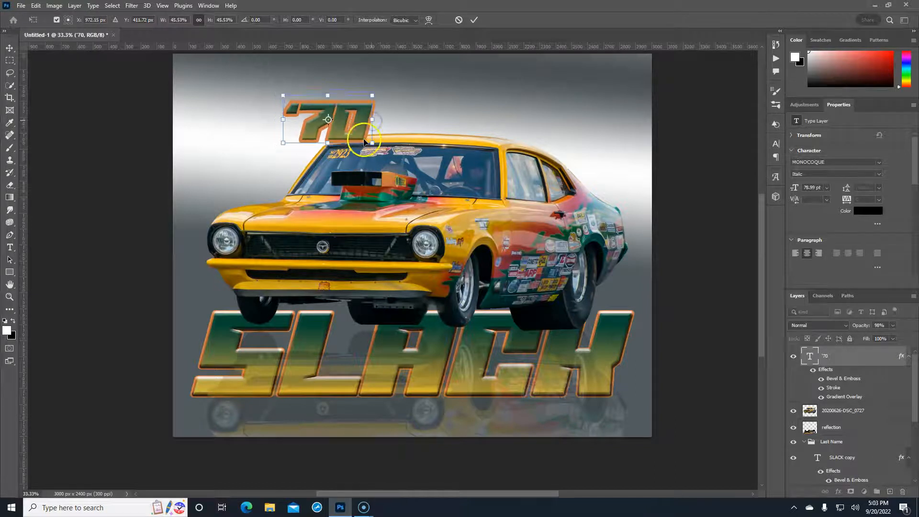
drag(310, 120, 282, 112)
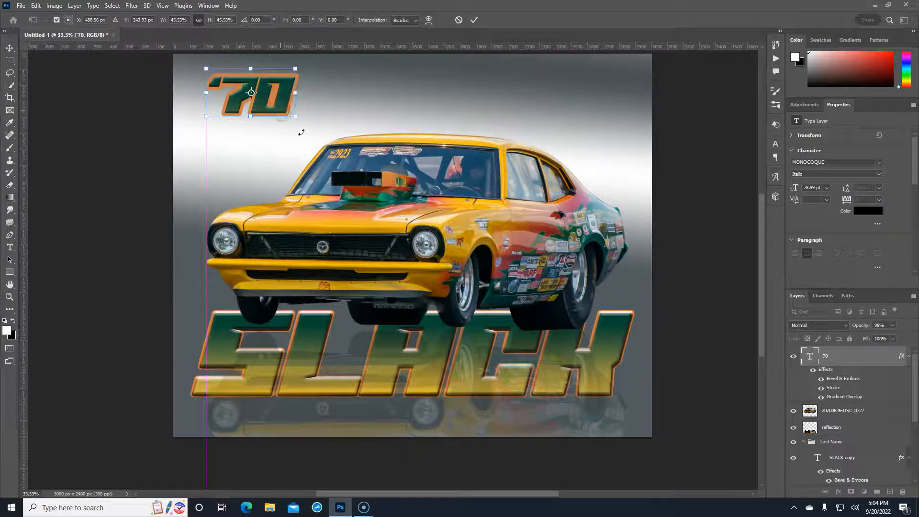
Reduce the '70 stroke size from 20 to 10 px
double_click(837, 390)
click(765, 68)
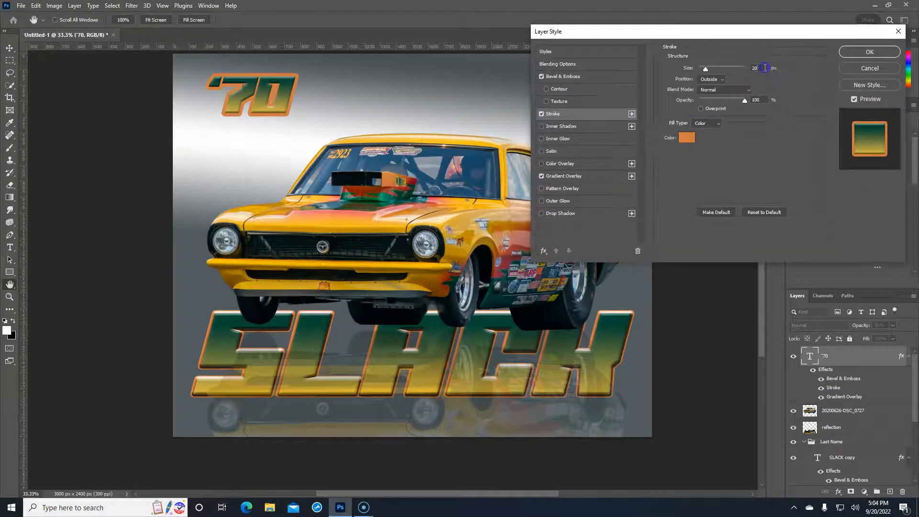
text(10)
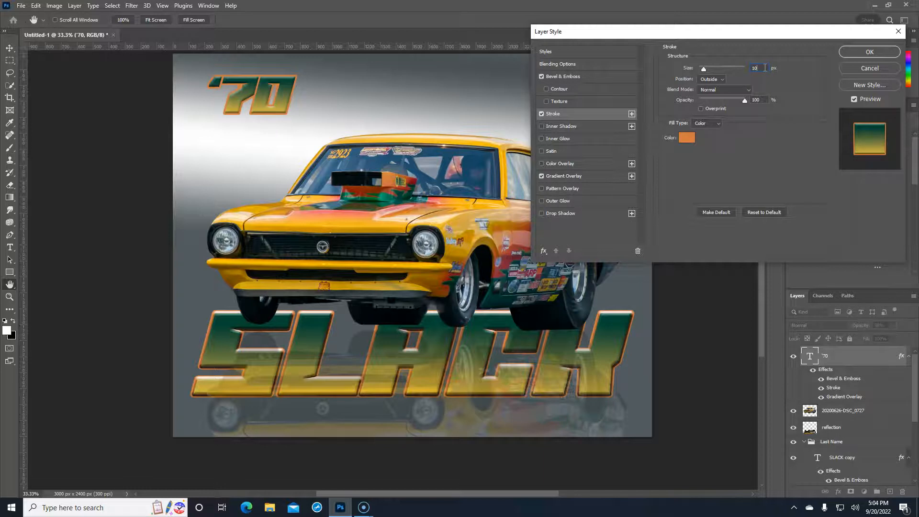
click(869, 52)
click(844, 358)
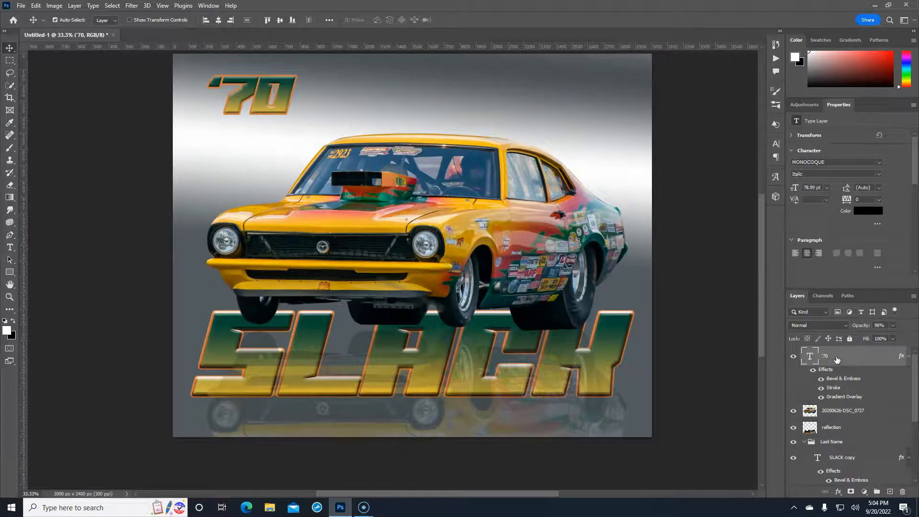
Duplicate the '70 layer, retype the copy as MAVERICK, and place it right of the '70
key(ctrl+j)
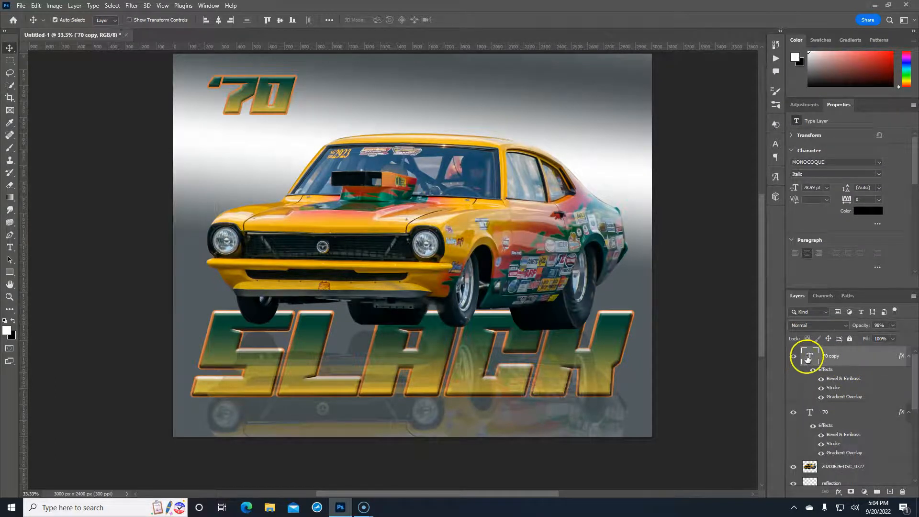
double_click(809, 358)
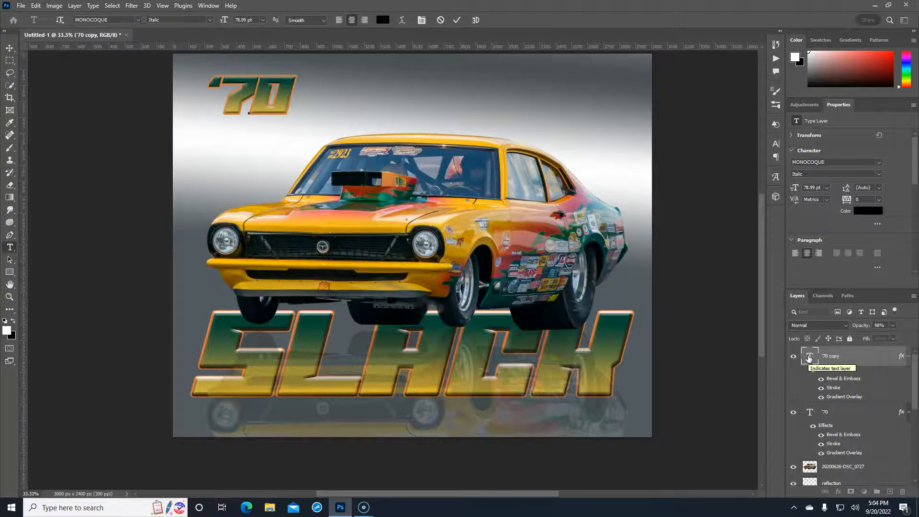
text(MA)
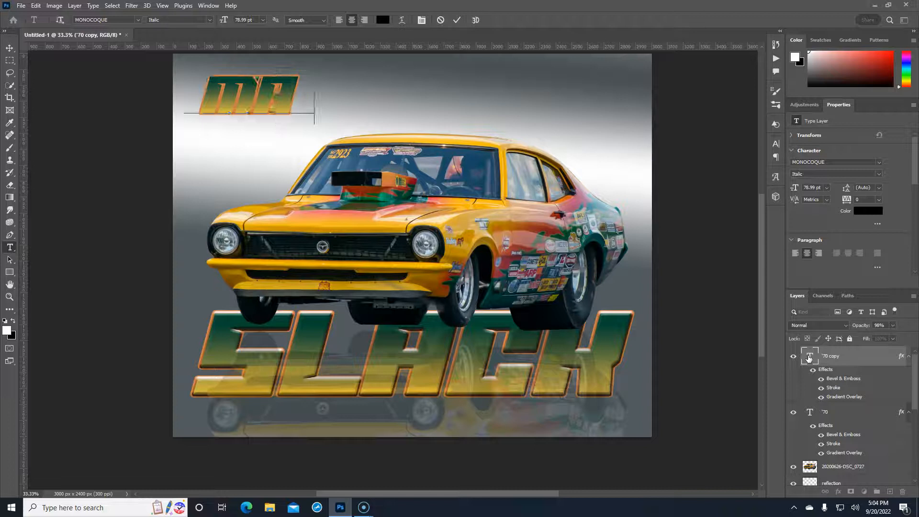
text(VERIC)
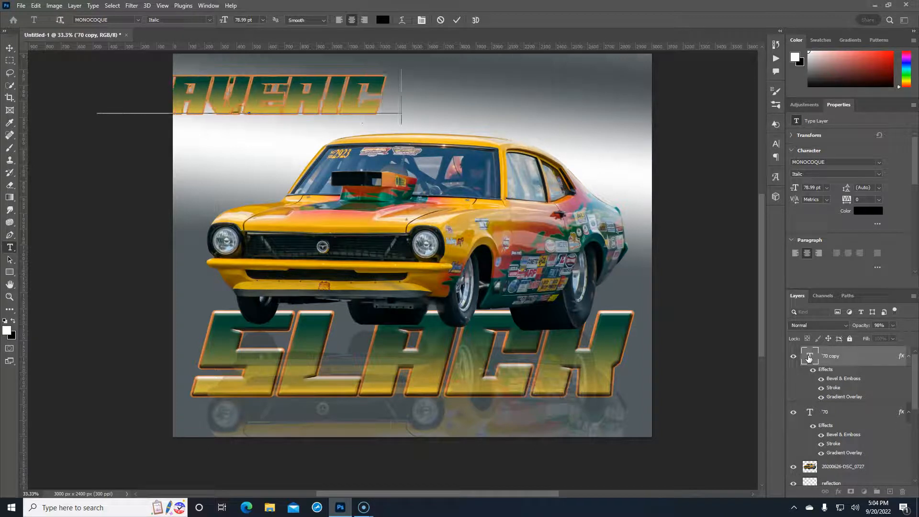
text(H)
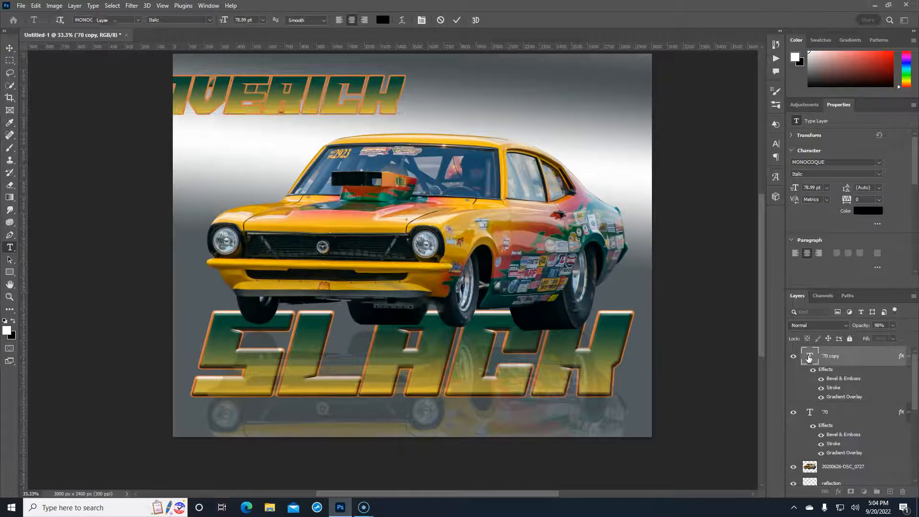
key(ctrl+Return)
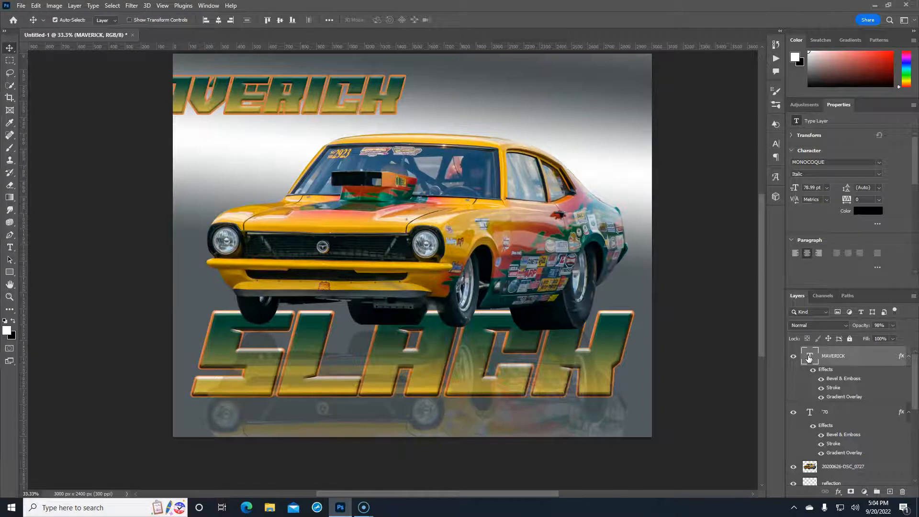
key(ctrl+t)
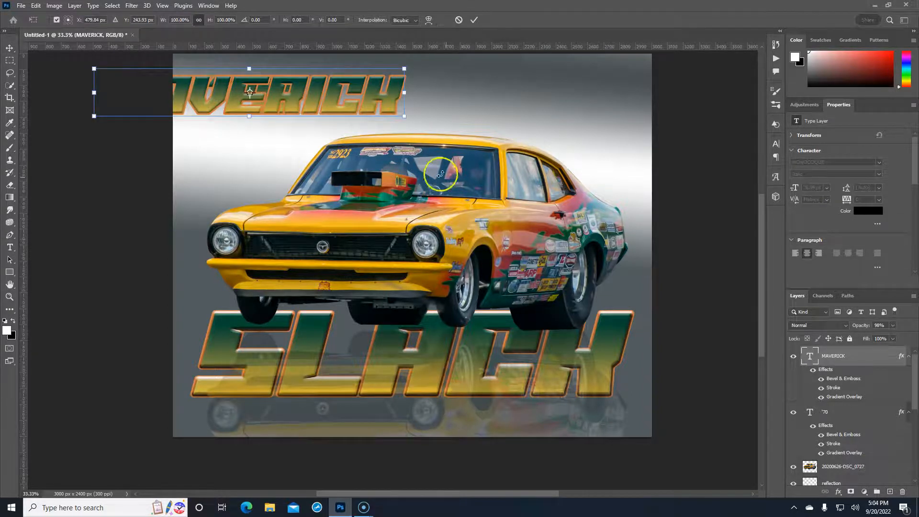
drag(361, 109, 539, 108)
key(Return)
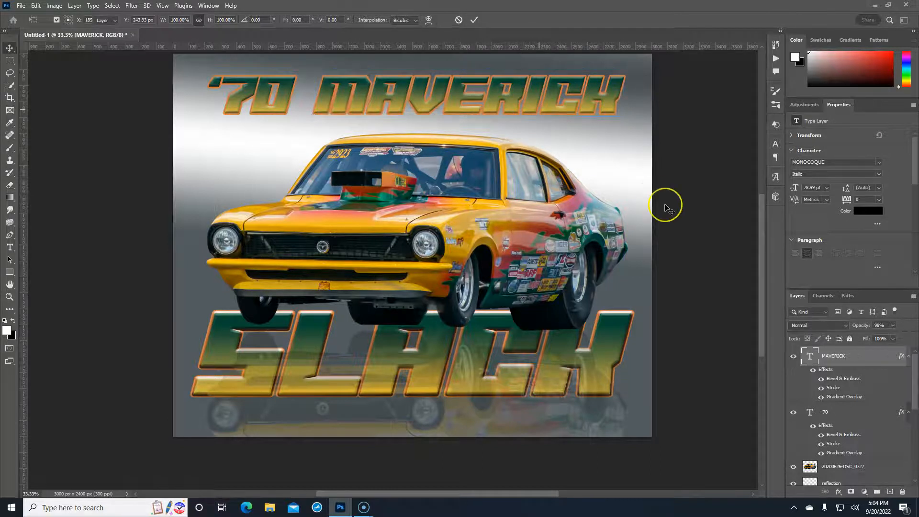
Group MAVERICK and '70 as 'Car Year & Model' and center the title horizontally on the canvas
click(861, 360)
click(856, 413)
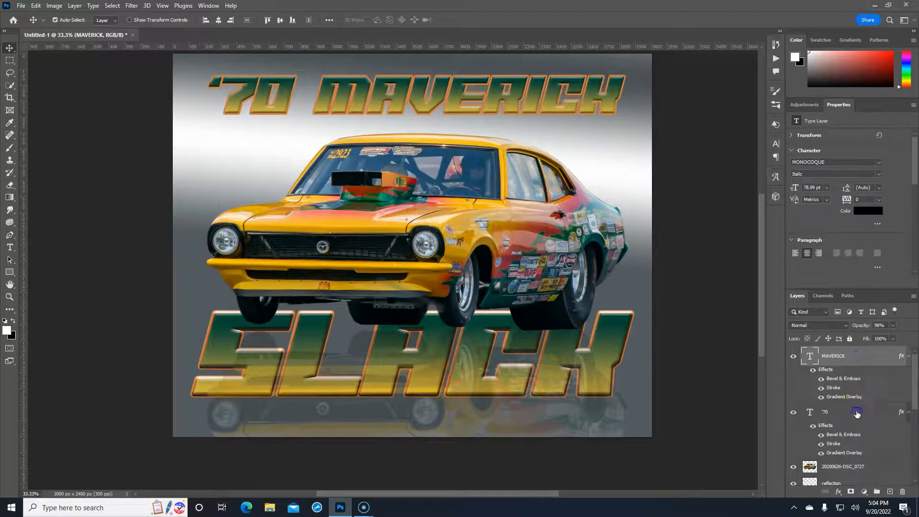
click(876, 492)
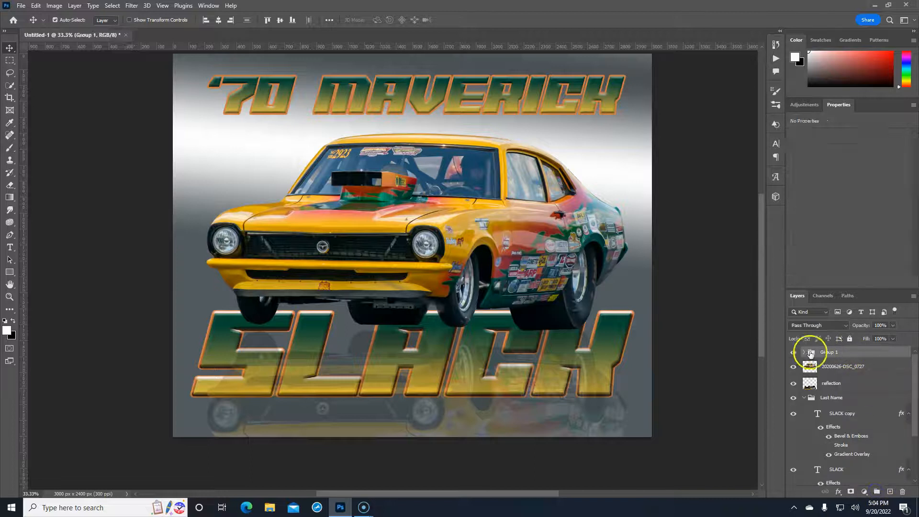
double_click(831, 352)
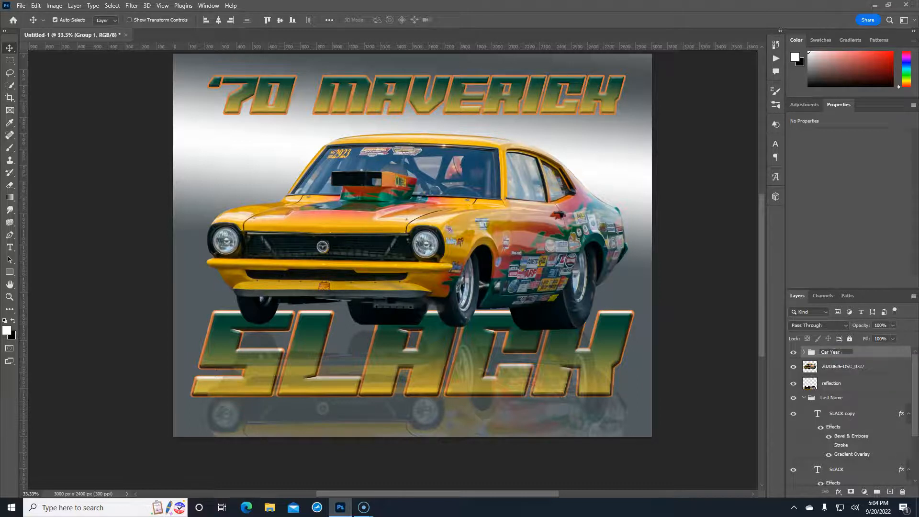
text(& Model)
key(Return)
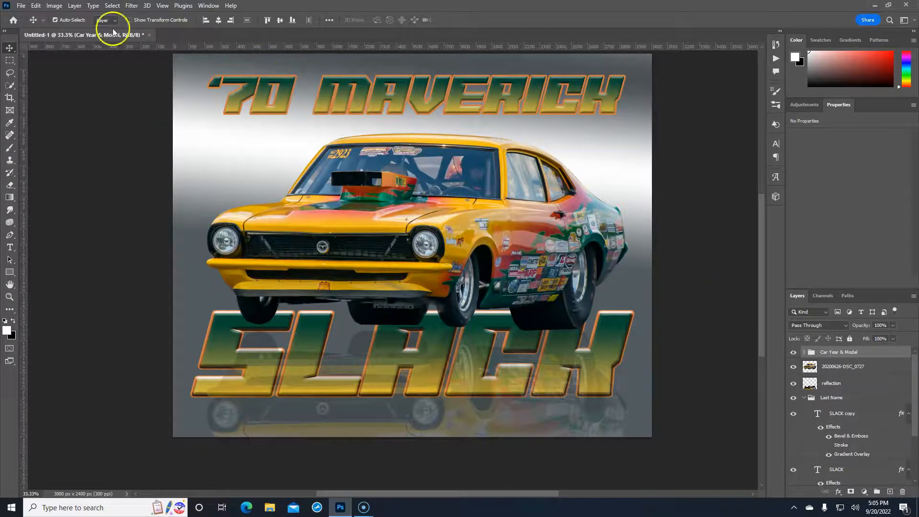
click(329, 20)
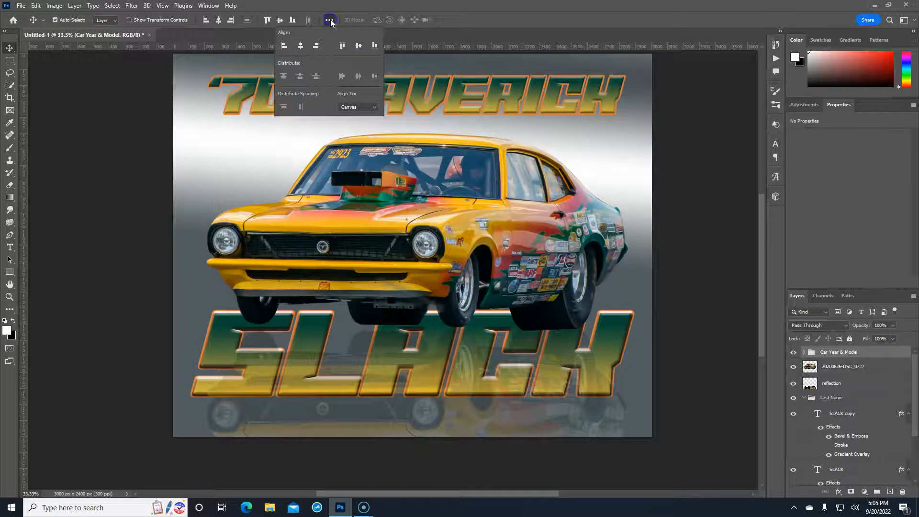
click(300, 44)
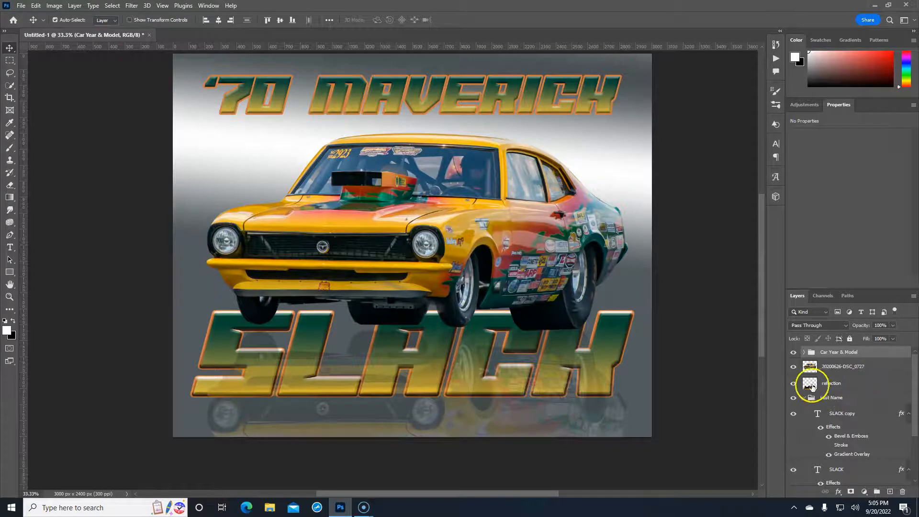
Rename the car photo layer to 'Original Car'
click(794, 368)
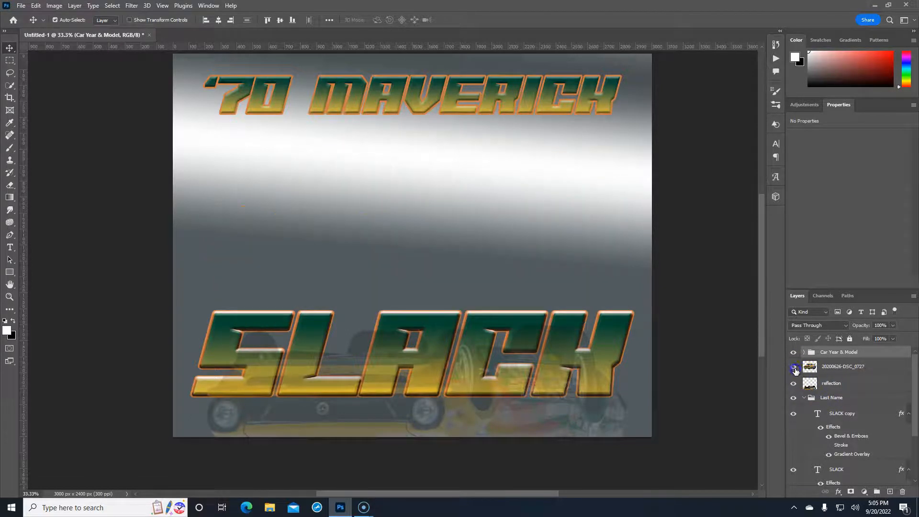
click(794, 367)
click(870, 366)
double_click(852, 366)
text(criginal Car)
key(Return)
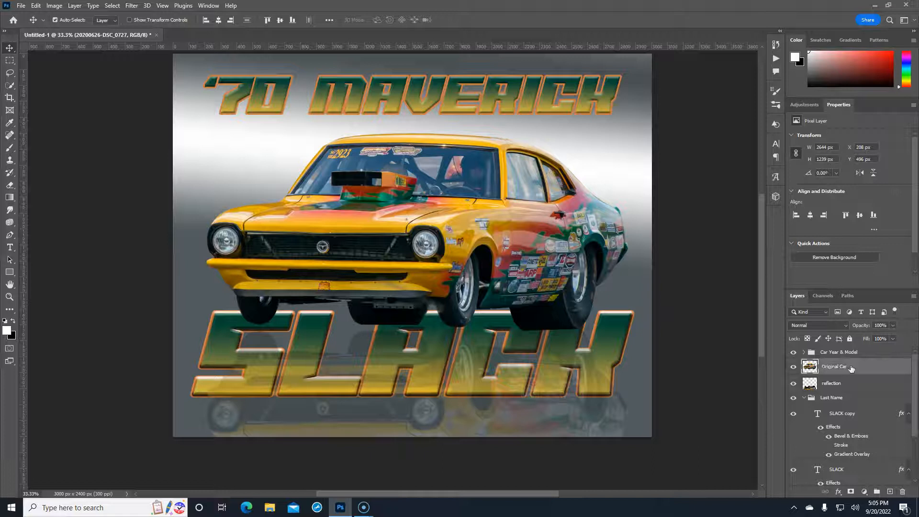
Duplicate Original Car and name the copy 'Car Blur'
click(855, 366)
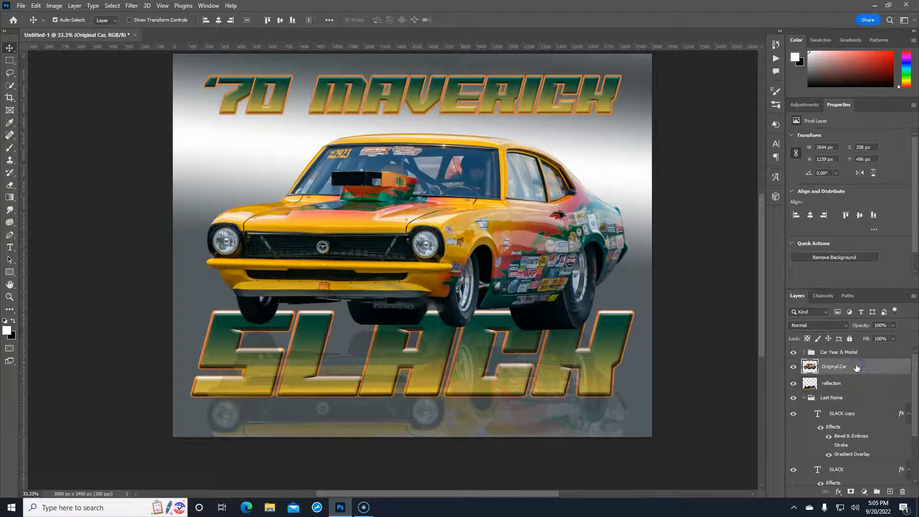
key(ctrl+j)
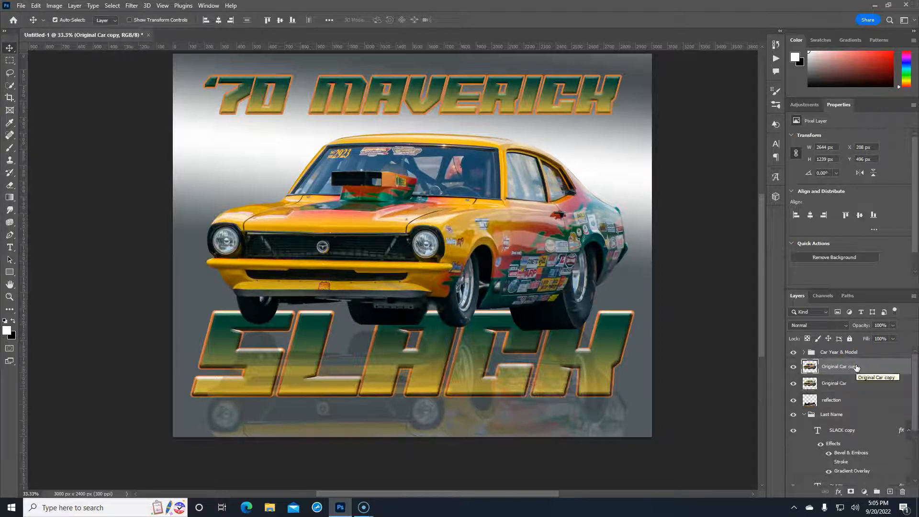
double_click(856, 367)
text(O)
text(ar Blur)
key(Return)
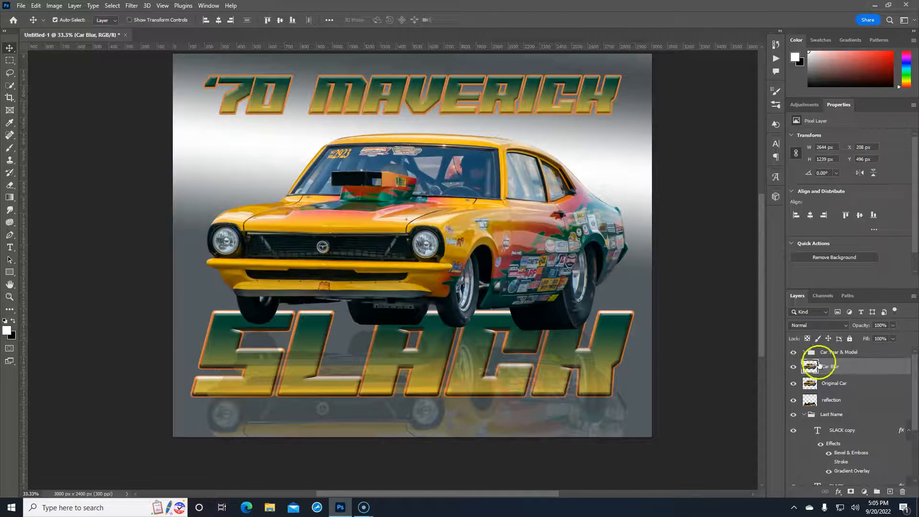
Start a Motion Blur on Car Blur with a nearly horizontal angle of about -3°
click(132, 5)
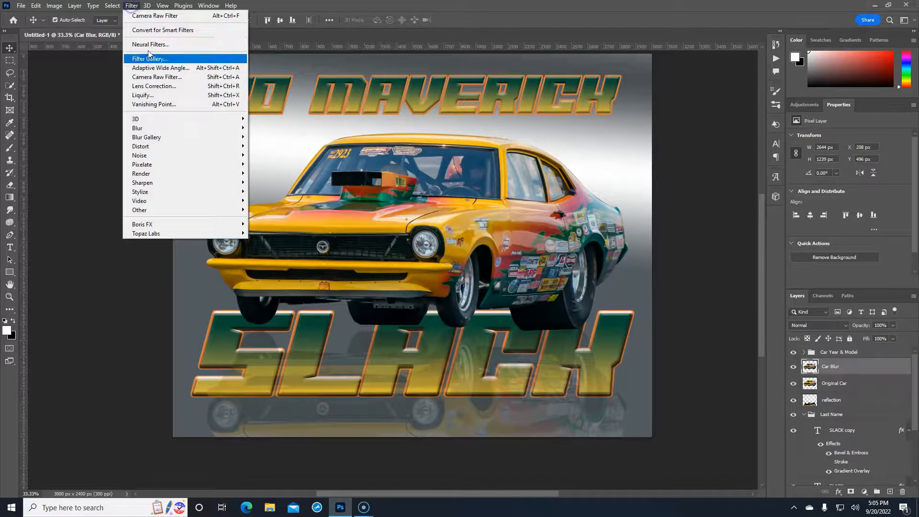
mouse_move(169, 132)
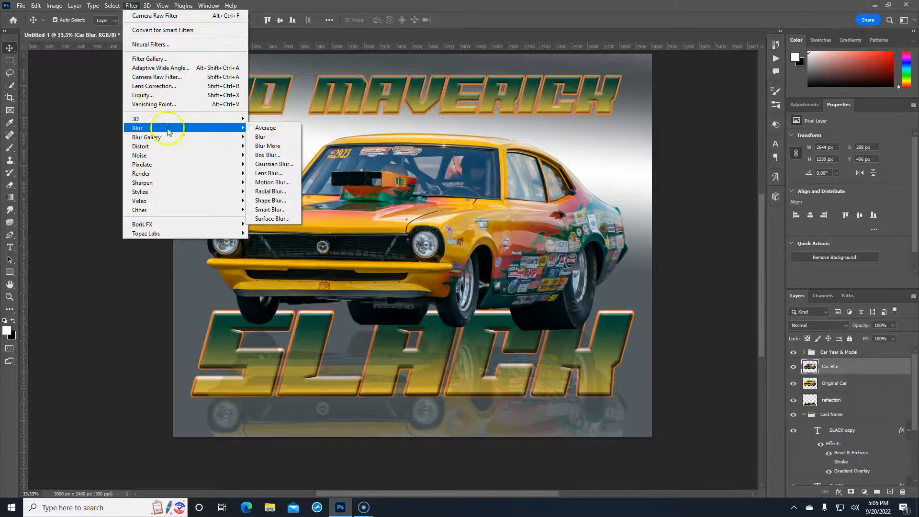
click(273, 182)
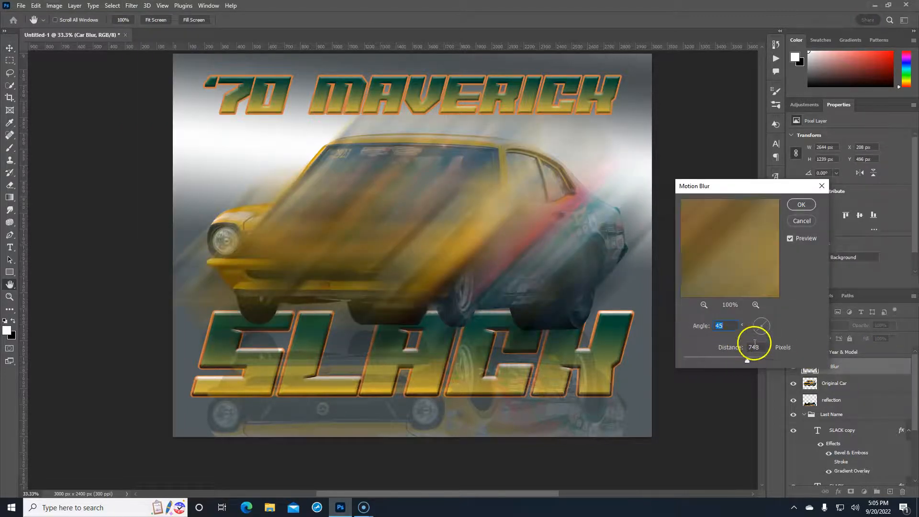
drag(763, 329, 768, 328)
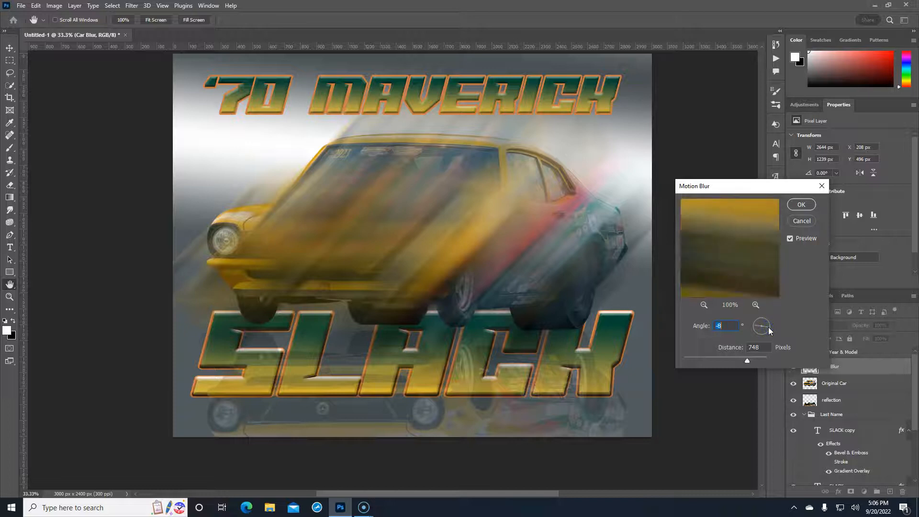
click(728, 326)
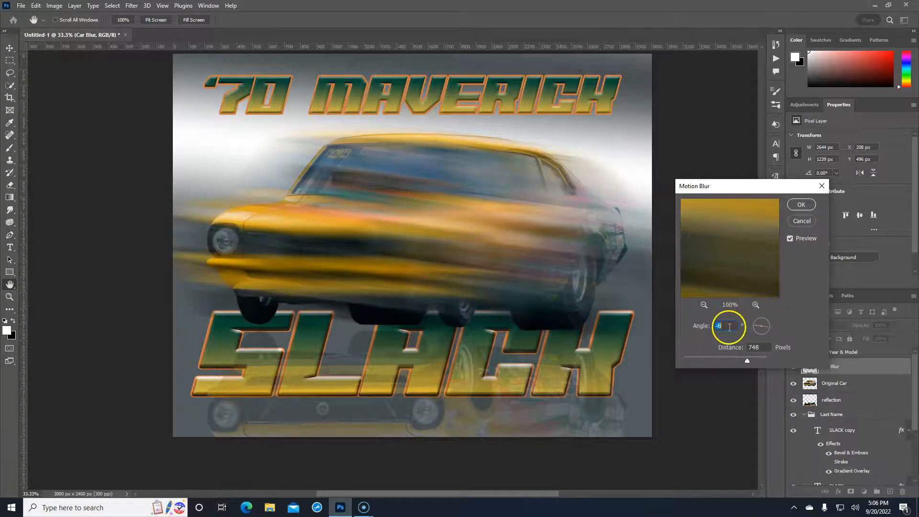
key(Down)
key(Down)
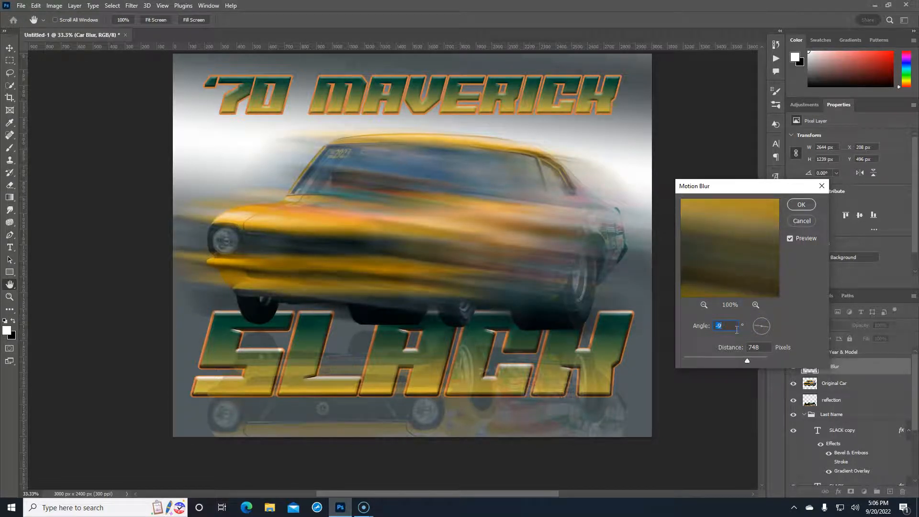
key(Up)
key(Up)
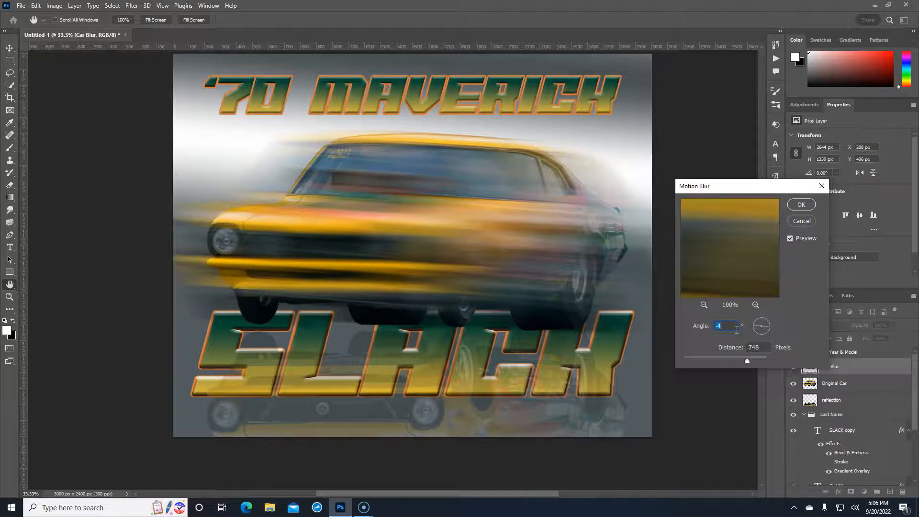
key(Up)
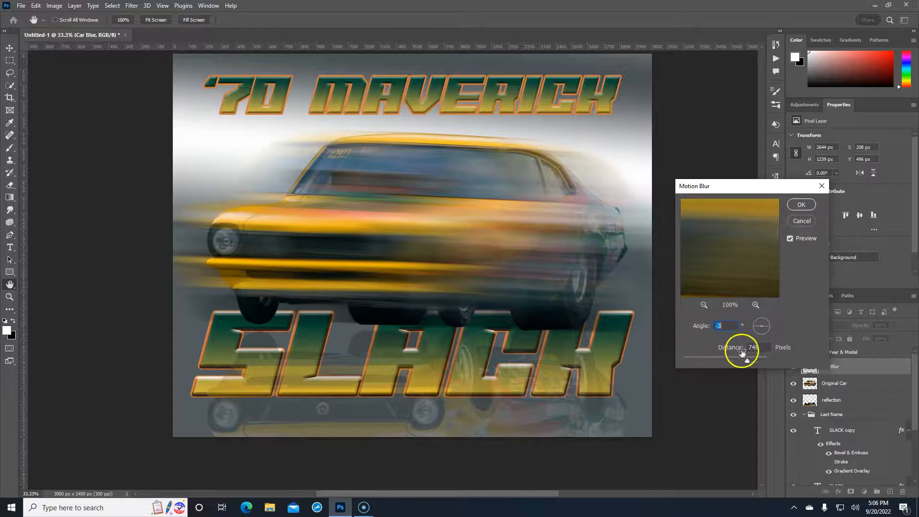
Set the blur to -2° and 1320 pixels distance, then apply it
drag(745, 360, 768, 362)
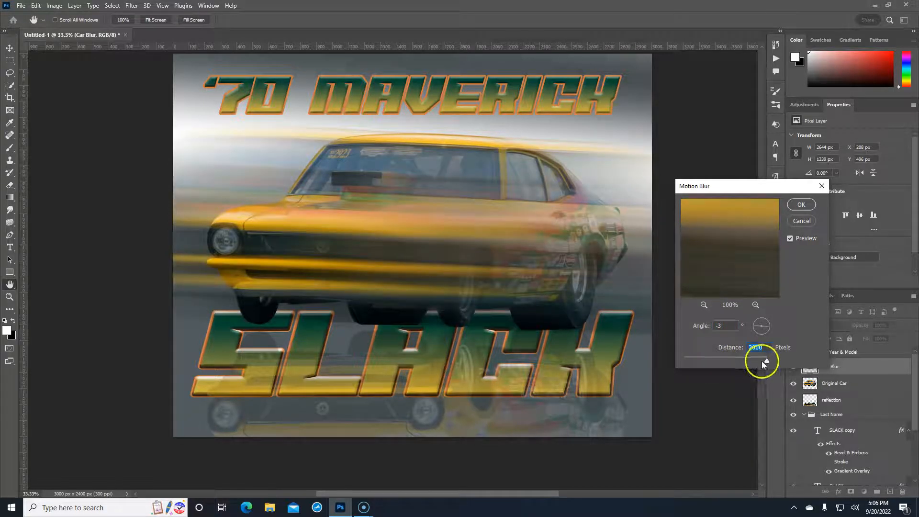
drag(768, 359, 759, 358)
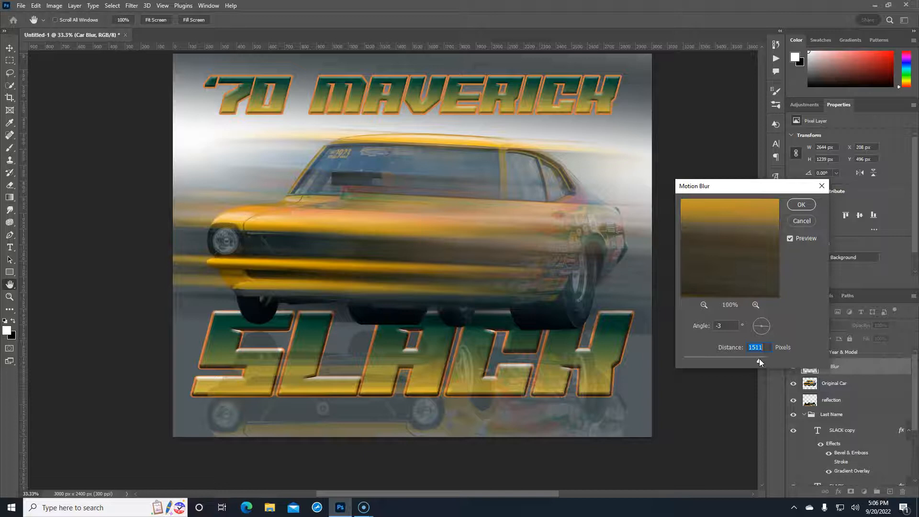
click(727, 326)
key(Up)
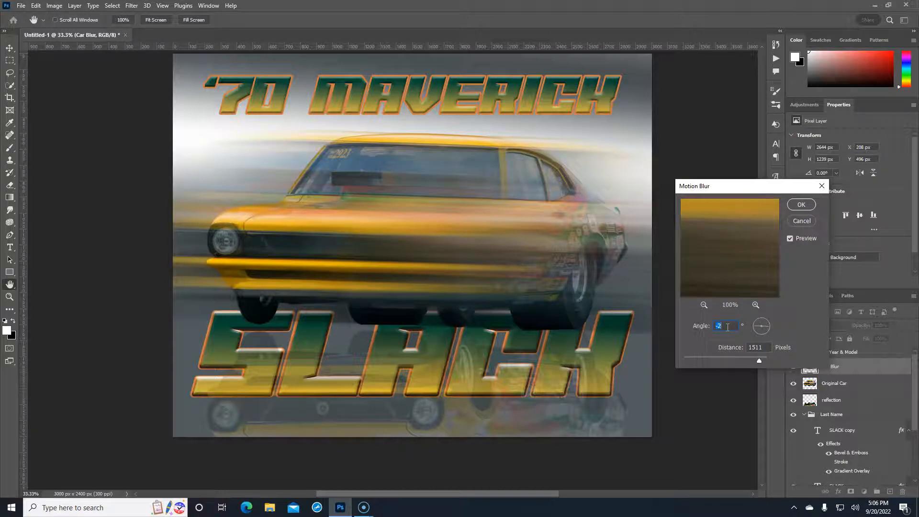
mouse_move(759, 361)
mouse_down()
mouse_move(748, 358)
mouse_move(755, 360)
mouse_up()
click(757, 361)
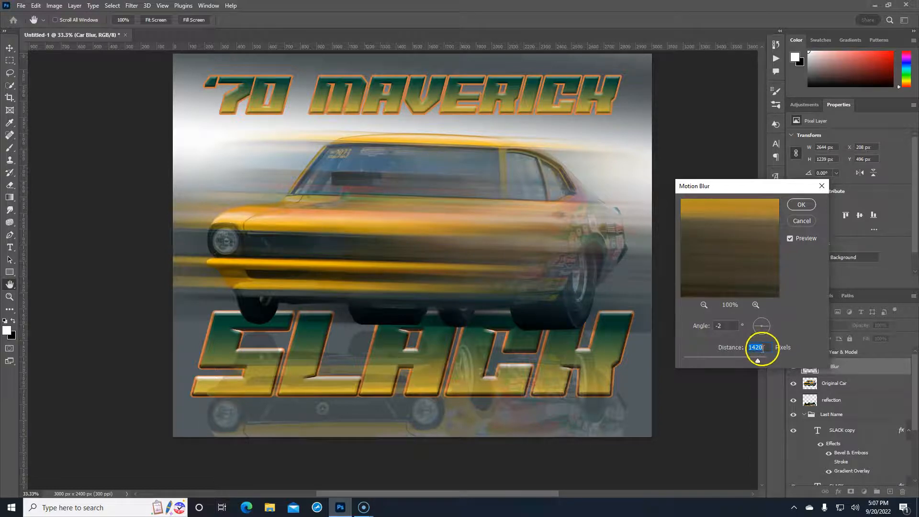
text(1320)
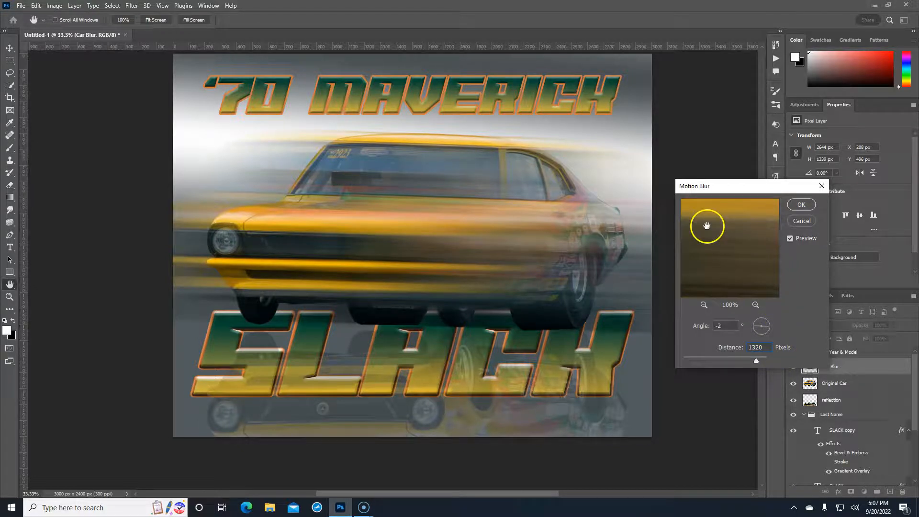
click(801, 204)
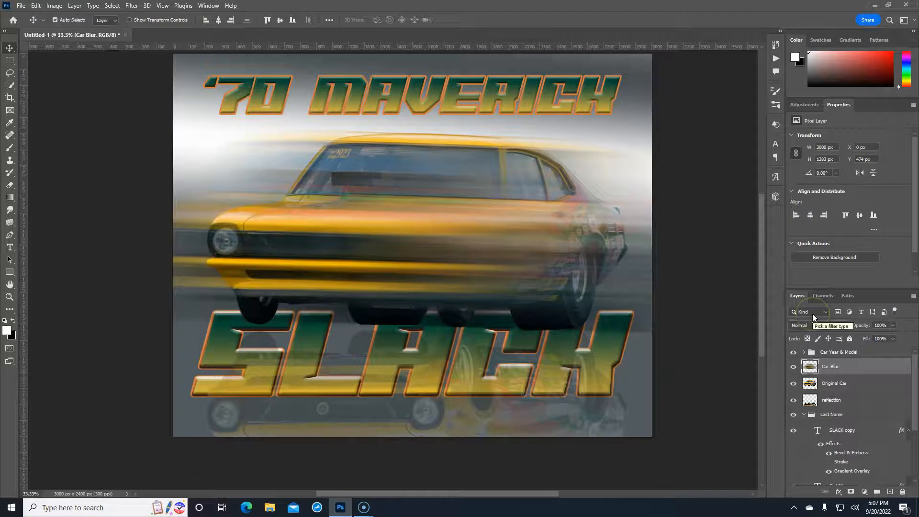
Load the car's outline as a selection and give Car Blur an inverted layer mask from it
click(810, 383)
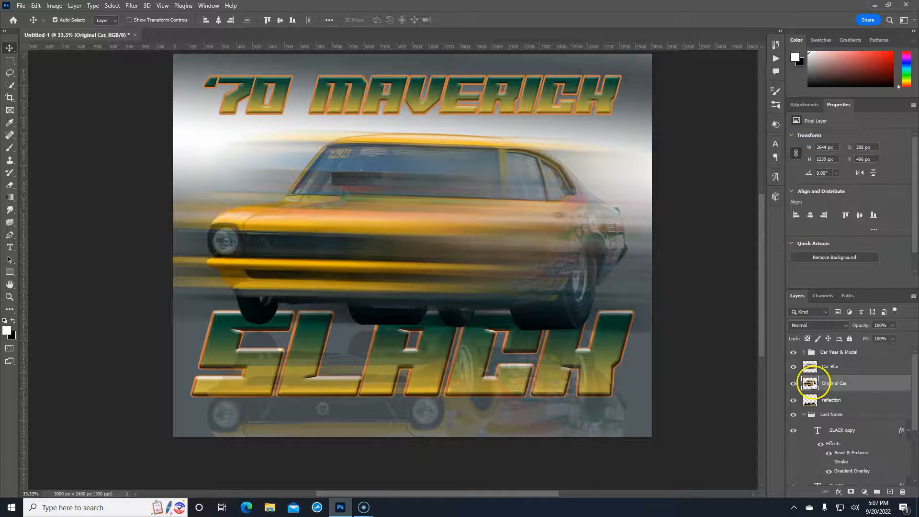
ctrl+click(810, 384)
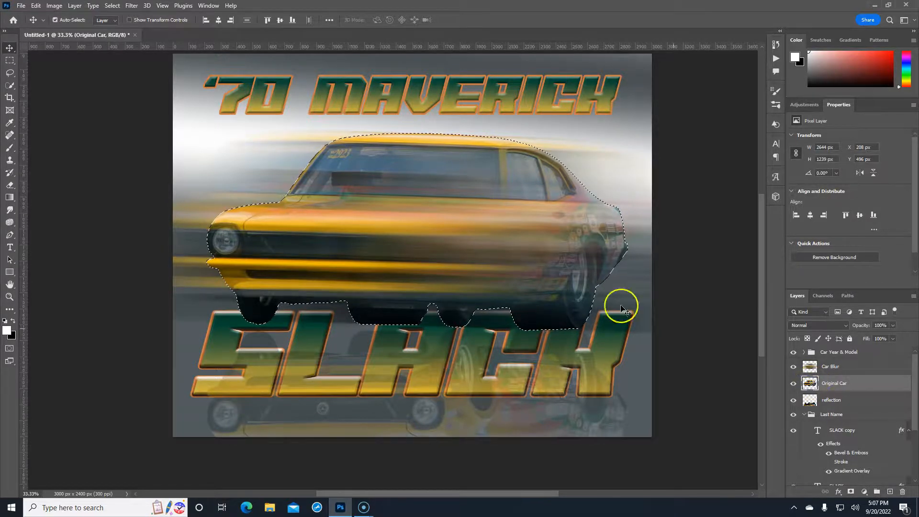
click(855, 367)
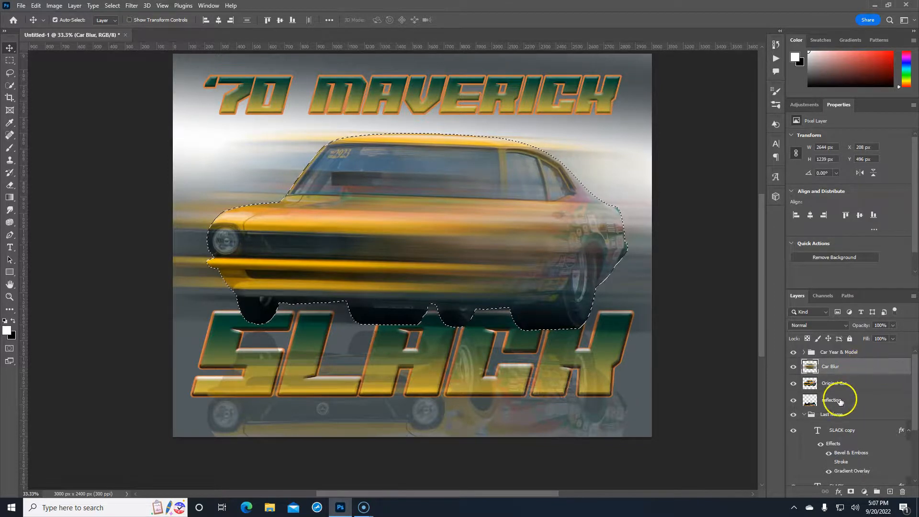
click(851, 492)
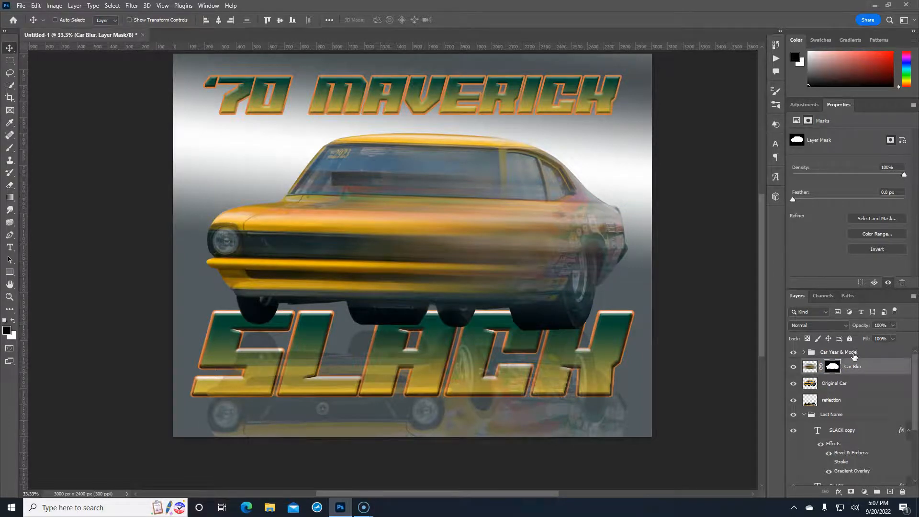
key(ctrl+i)
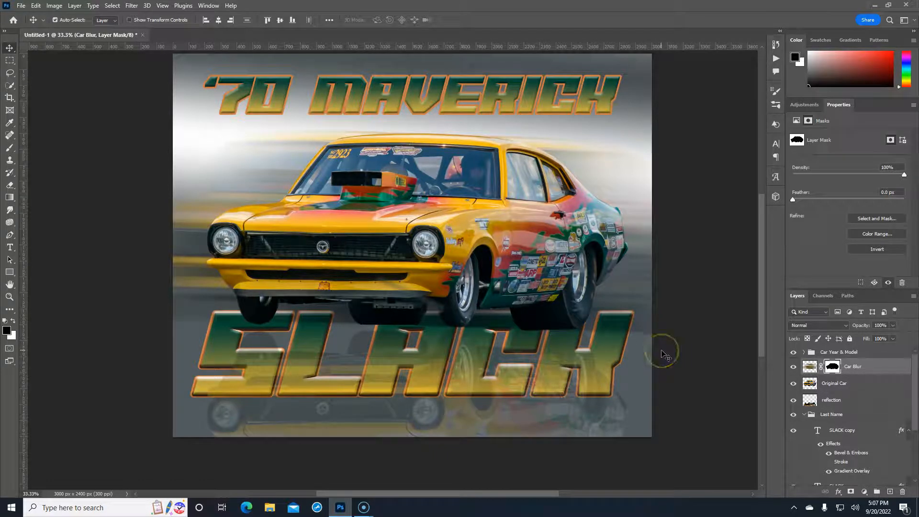
click(850, 403)
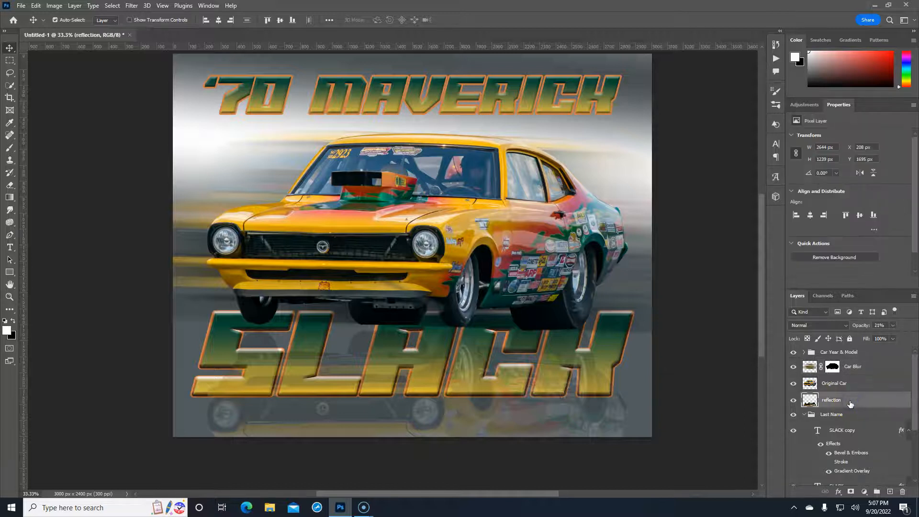
Rotate the reflection about 2° and shift it slightly up and left
key(ctrl+t)
click(651, 428)
drag(652, 428, 648, 435)
drag(457, 387, 455, 383)
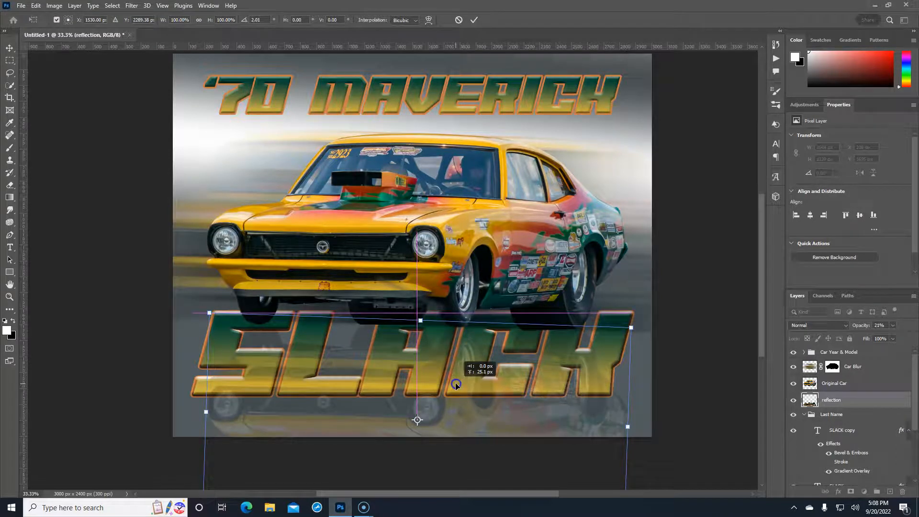
drag(455, 383, 452, 381)
double_click(630, 379)
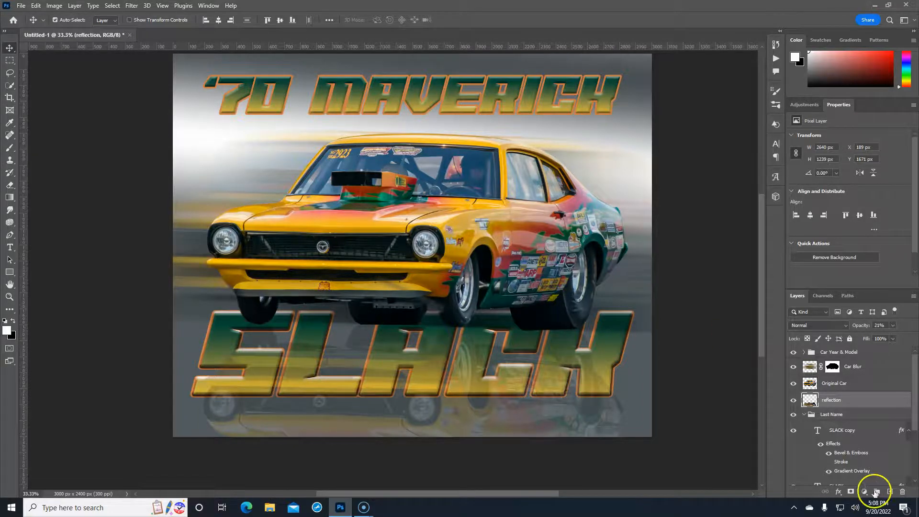
Collapse and select the Last Name group, then nudge the SLACK lettering slightly down
click(804, 415)
click(844, 415)
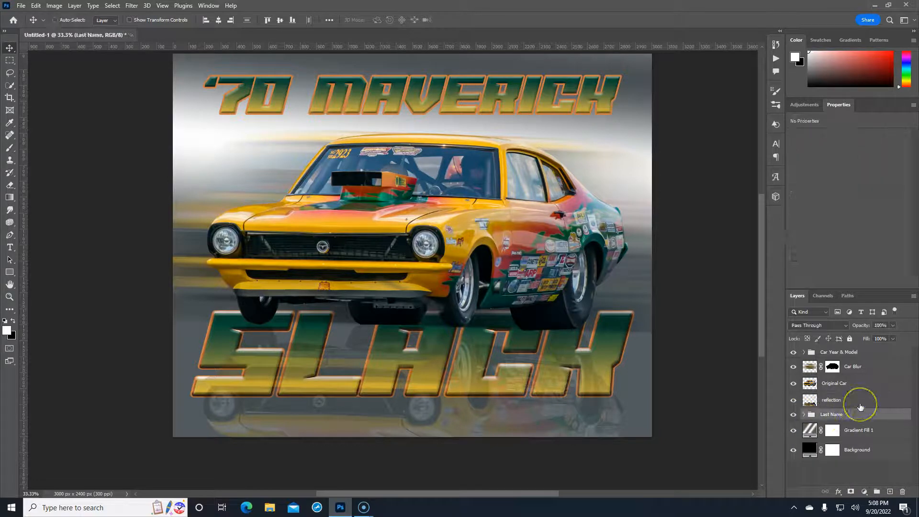
key(ctrl+t)
key(shift+Down)
key(shift+Down)
key(shift+Down)
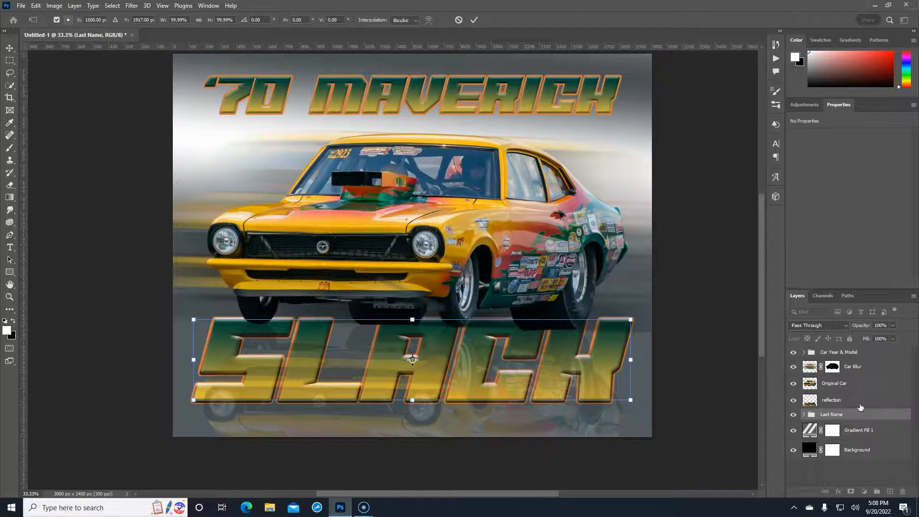
key(Return)
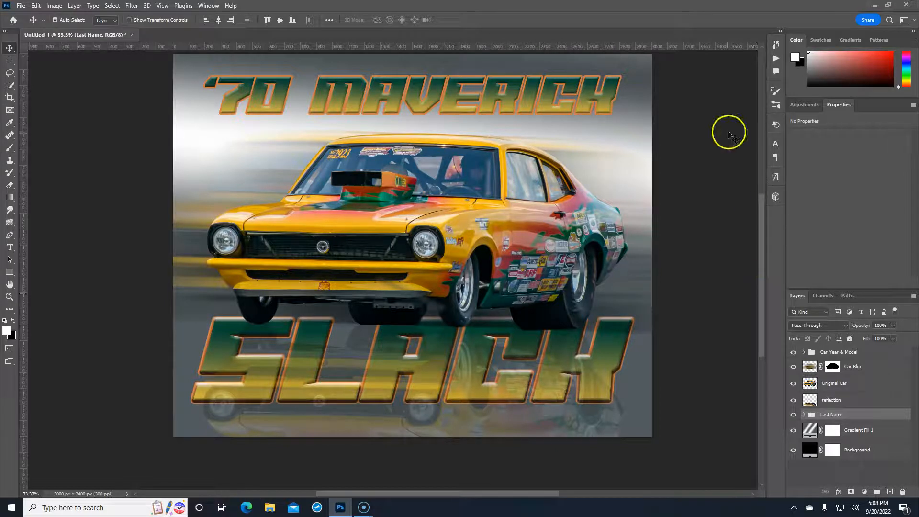
Lower Gradient Fill 1's opacity to 34% to darken the backdrop behind the car
click(869, 429)
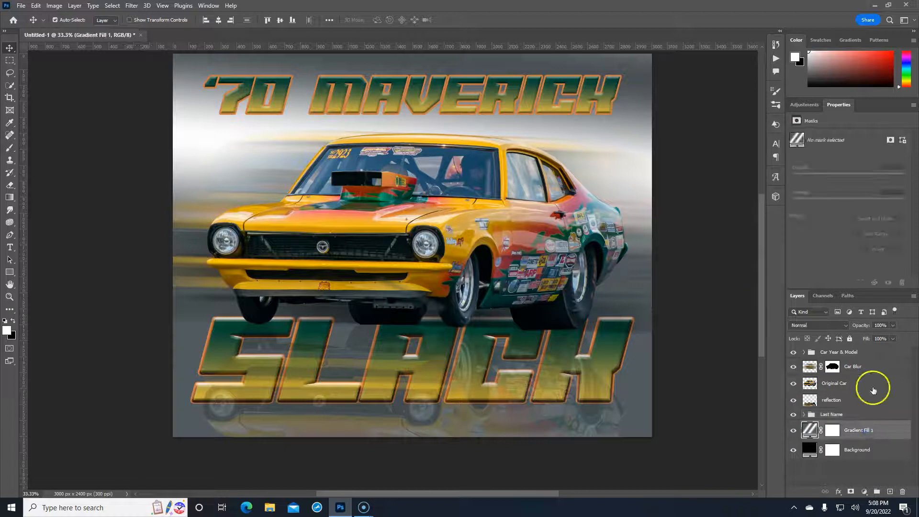
drag(858, 326, 782, 332)
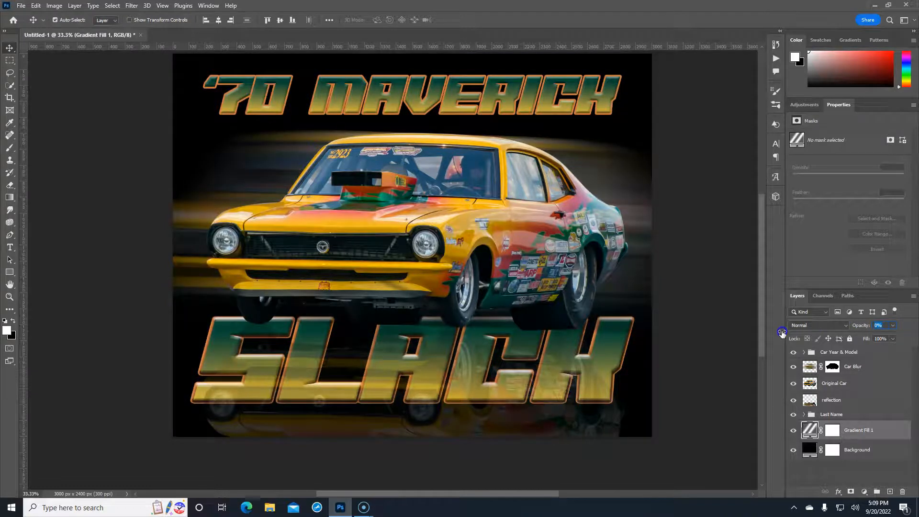
click(860, 325)
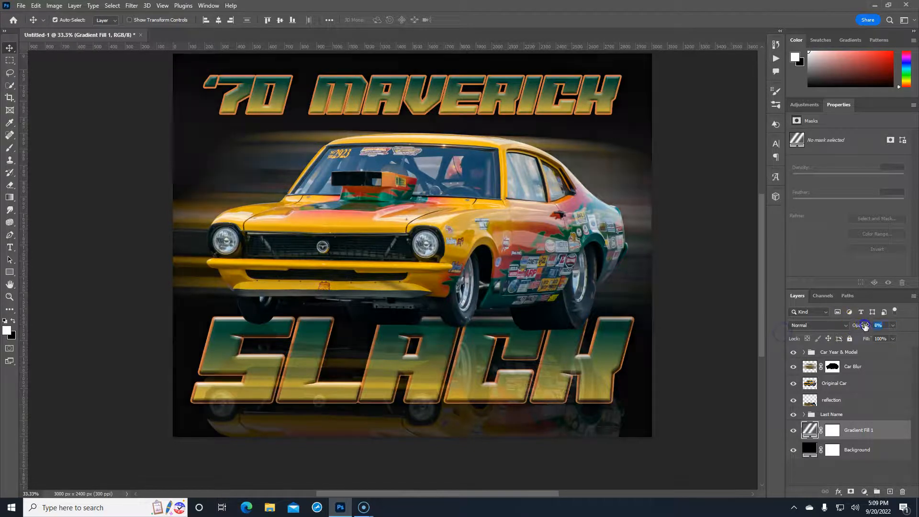
drag(872, 325, 864, 327)
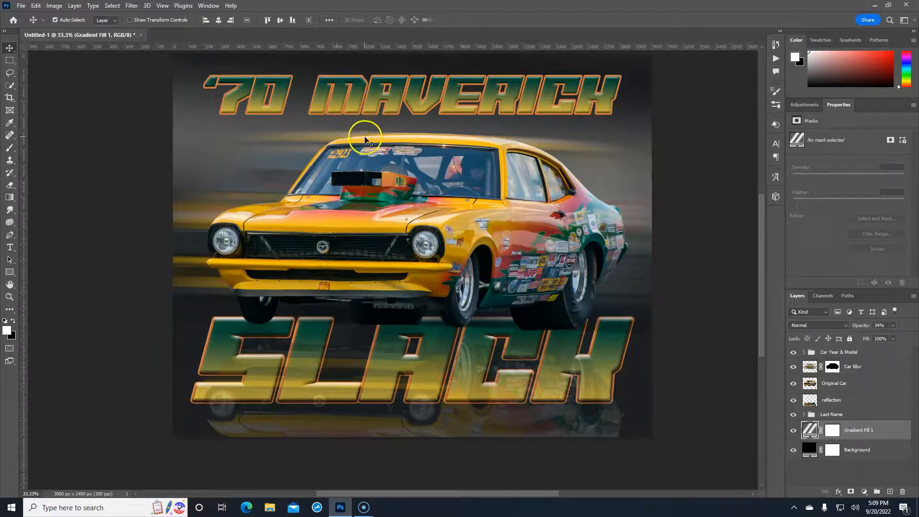
Target the Car Blur layer mask and pick a standard brush at size 250
click(834, 367)
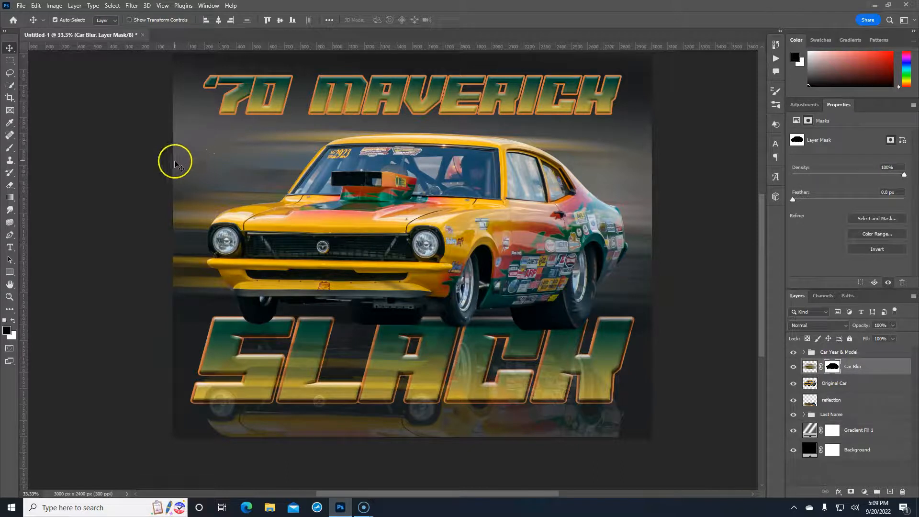
click(13, 151)
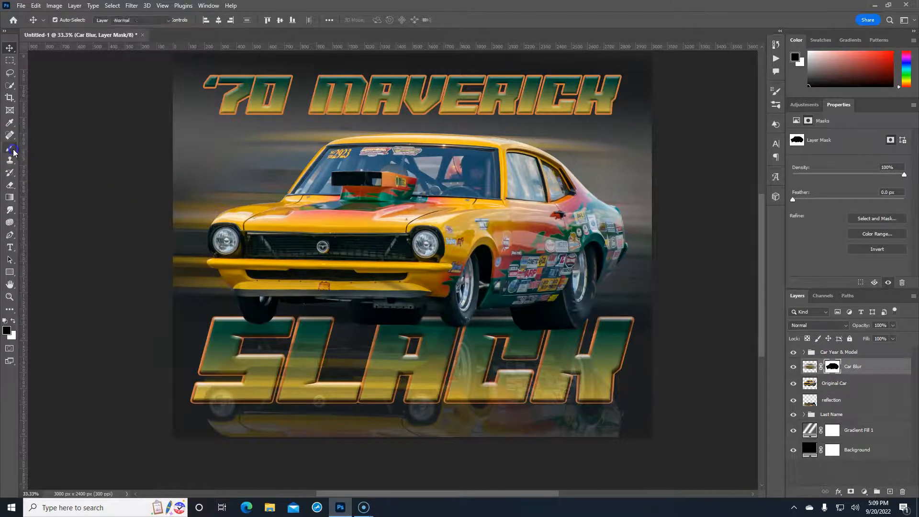
click(54, 149)
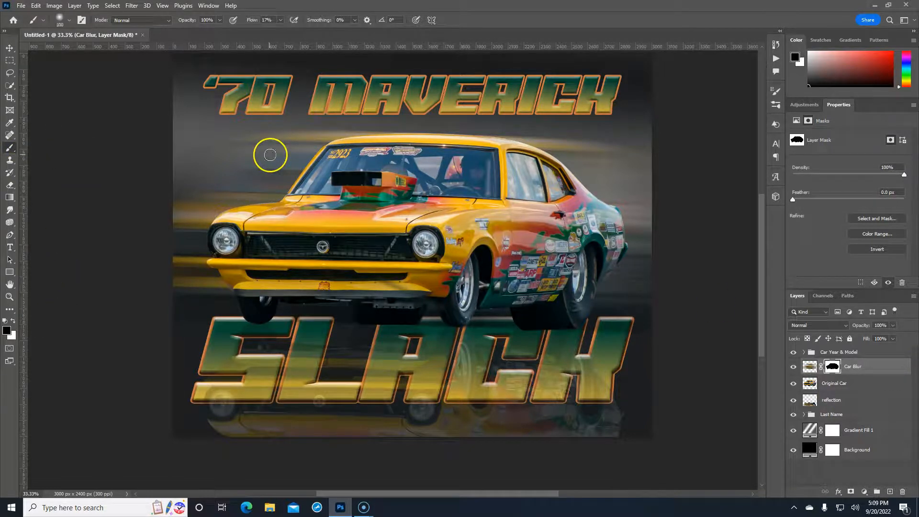
key(bracketright)
key(bracketright)
key(bracketright)
Paint black on the mask along the roofline, windshield and hood to remove the blur
click(359, 131)
drag(359, 132, 268, 135)
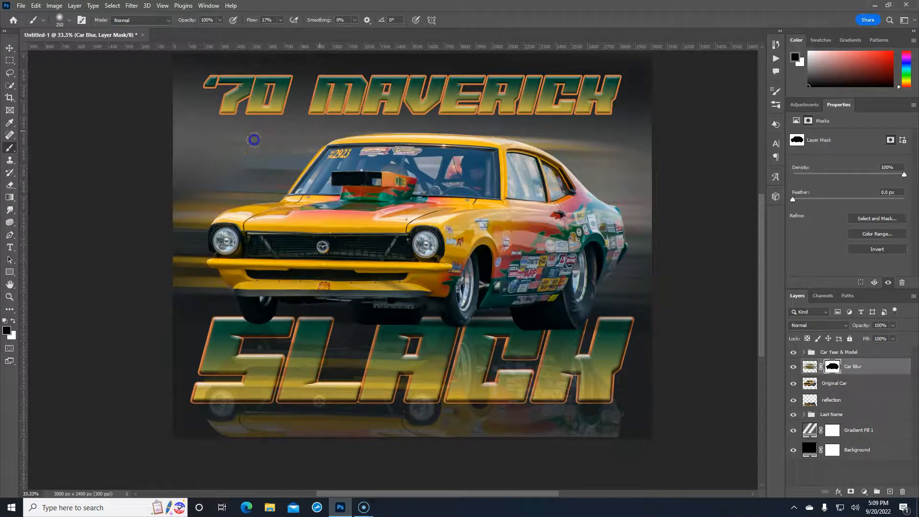
click(350, 138)
mouse_move(350, 139)
mouse_down()
mouse_move(289, 139)
mouse_move(304, 158)
mouse_move(242, 168)
mouse_move(254, 170)
mouse_move(259, 189)
mouse_move(244, 194)
mouse_move(176, 179)
mouse_move(189, 182)
mouse_up()
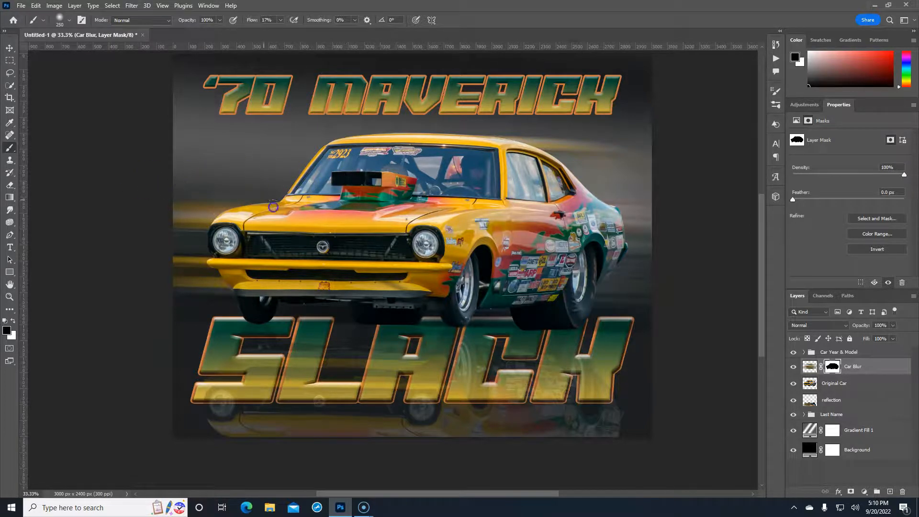
mouse_move(182, 185)
mouse_down()
mouse_move(202, 188)
mouse_move(193, 188)
mouse_move(339, 143)
mouse_move(254, 189)
mouse_move(327, 189)
mouse_move(376, 223)
mouse_up()
click(808, 367)
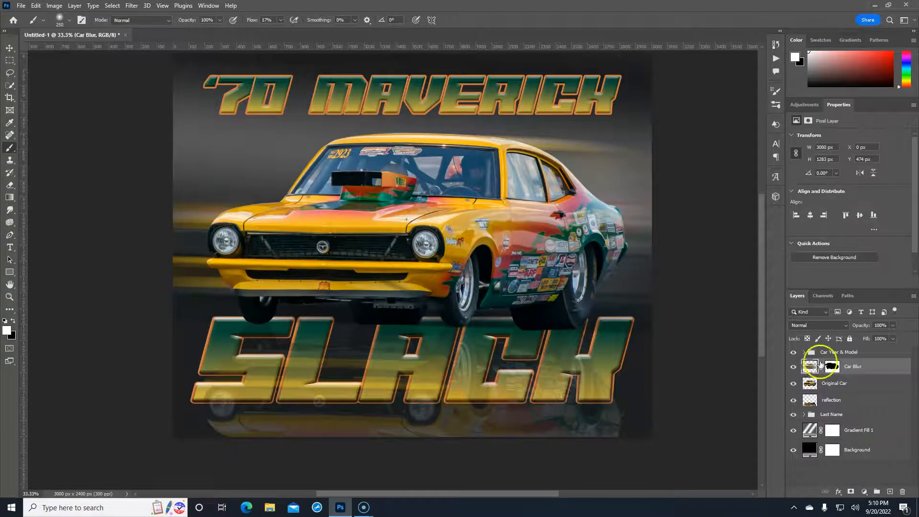
Widen the Car Blur layer to about 107.8% with Free Transform
key(ctrl+t)
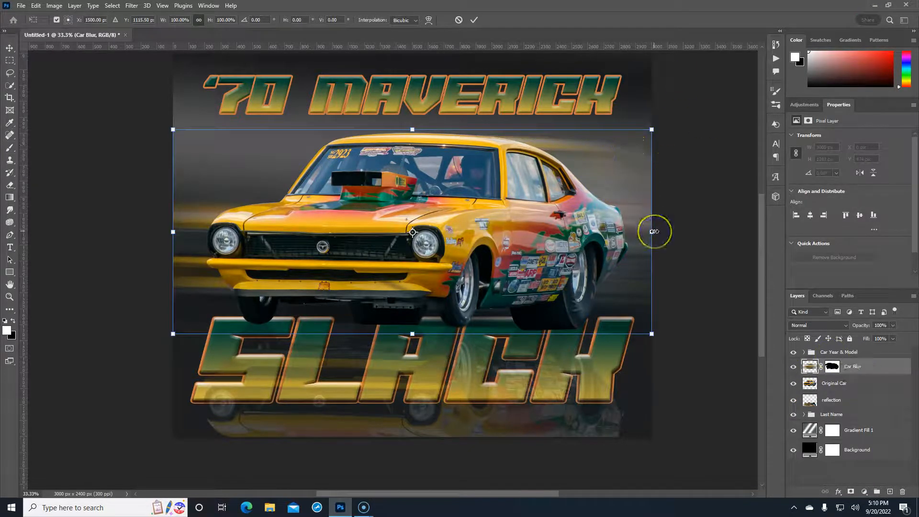
drag(655, 232, 691, 231)
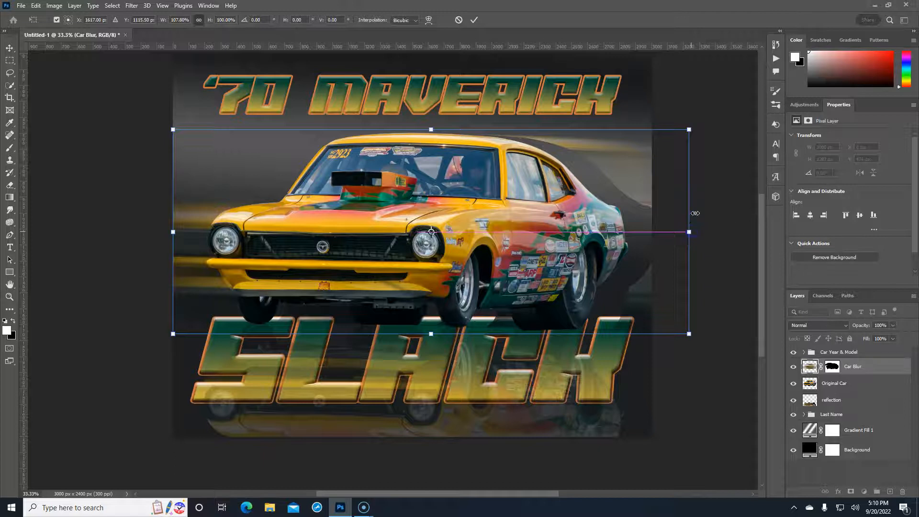
click(834, 368)
Paint white at 100% flow on the Car Blur mask to restore streaks behind the roof
key(b)
key(x)
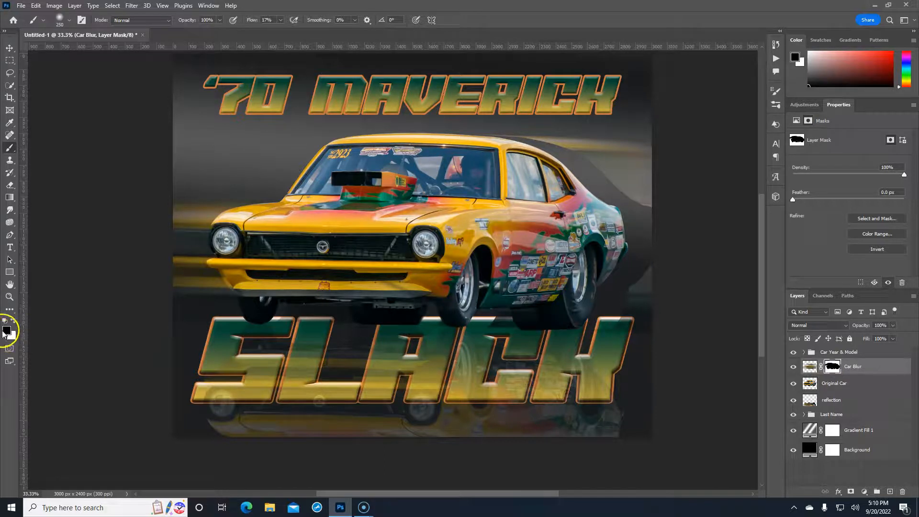
click(13, 322)
mouse_move(592, 170)
mouse_down()
mouse_move(625, 182)
mouse_move(598, 186)
mouse_move(635, 197)
mouse_up()
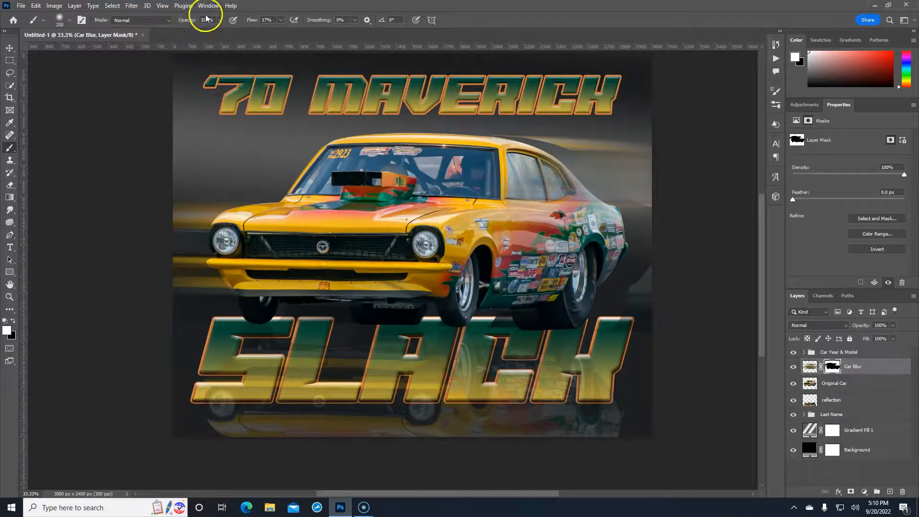
drag(251, 22, 481, 22)
mouse_move(681, 168)
mouse_down()
mouse_move(630, 178)
mouse_move(559, 153)
mouse_move(586, 162)
mouse_move(477, 155)
mouse_move(626, 173)
mouse_move(611, 181)
mouse_move(608, 207)
mouse_move(638, 214)
mouse_move(626, 226)
mouse_move(644, 236)
mouse_move(597, 251)
mouse_move(645, 265)
mouse_move(606, 276)
mouse_move(641, 301)
mouse_move(626, 305)
mouse_move(653, 309)
mouse_move(600, 319)
mouse_move(653, 276)
mouse_move(552, 237)
mouse_move(620, 219)
mouse_move(574, 212)
mouse_move(608, 201)
mouse_move(581, 161)
mouse_up()
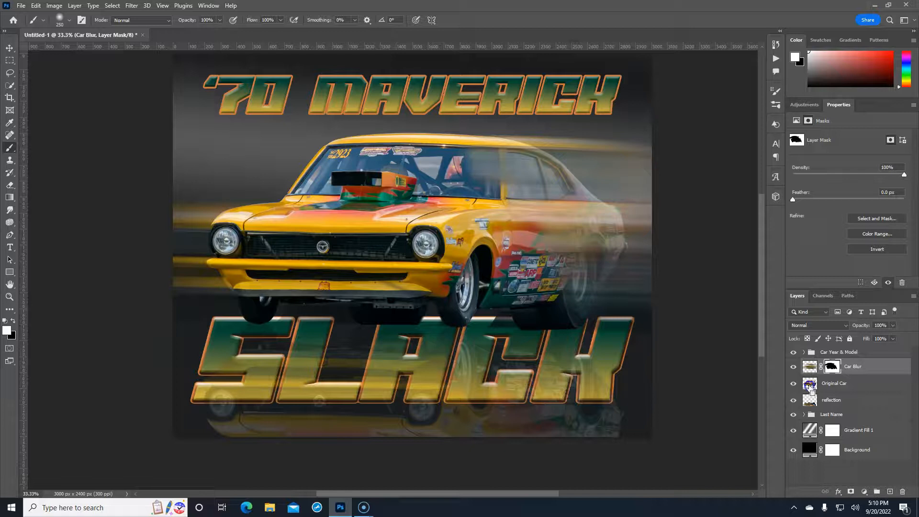
Load the Original Car outline as a selection, paint black inside it on the Car Blur mask, then deselect
ctrl+click(808, 383)
click(833, 367)
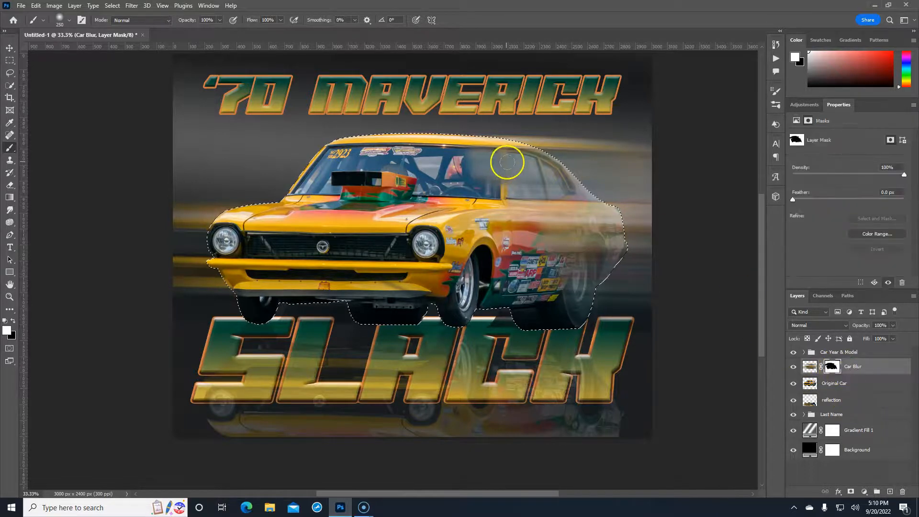
key(x)
mouse_move(542, 151)
mouse_down()
mouse_move(572, 179)
mouse_move(515, 144)
mouse_move(549, 148)
mouse_up()
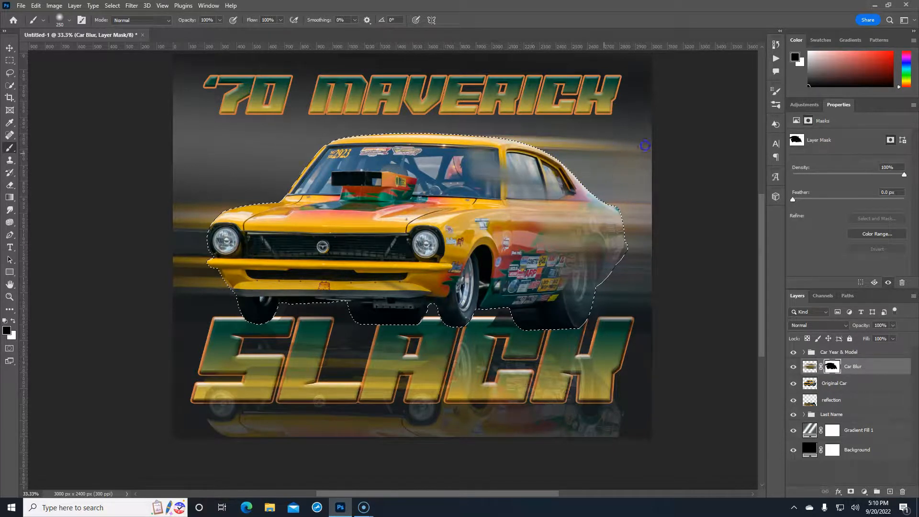
click(619, 151)
mouse_move(598, 161)
mouse_down()
mouse_move(624, 172)
mouse_move(620, 163)
mouse_move(469, 132)
mouse_move(553, 148)
mouse_move(440, 162)
mouse_move(572, 176)
mouse_move(583, 198)
mouse_move(603, 190)
mouse_move(608, 224)
mouse_move(633, 215)
mouse_move(610, 270)
mouse_up()
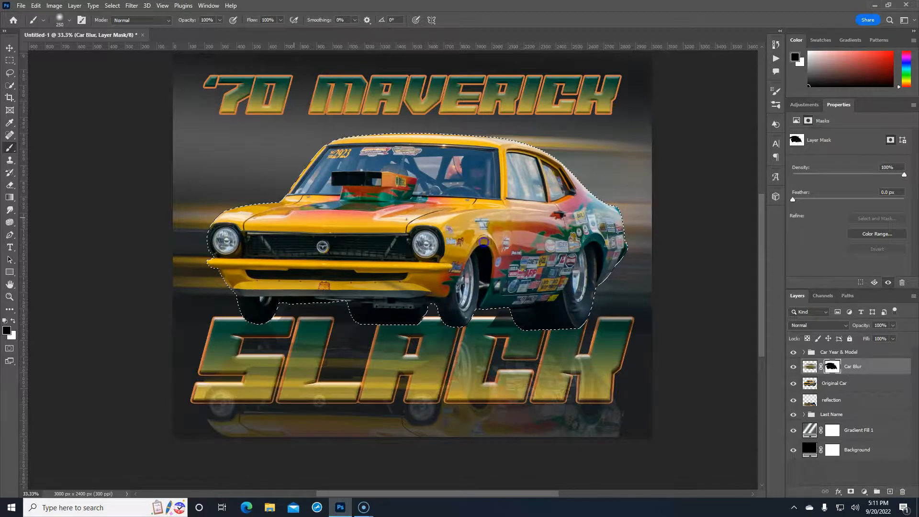
key(ctrl+d)
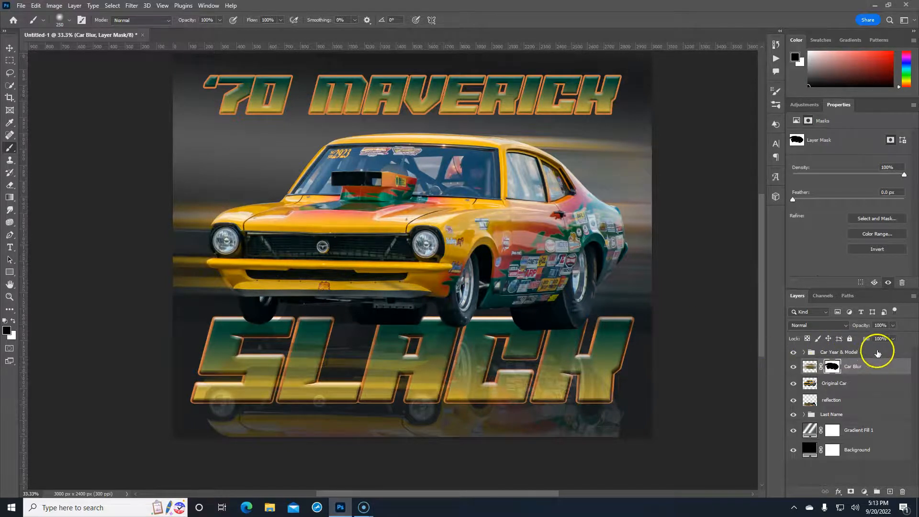
Select the Car Year & Model group and set the Horizontal Type tool to Al Fresco Bold
click(878, 351)
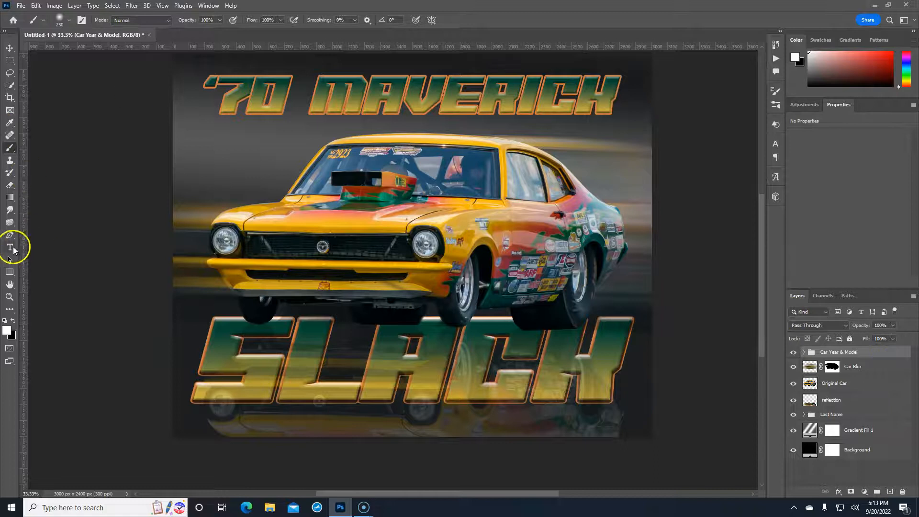
click(11, 248)
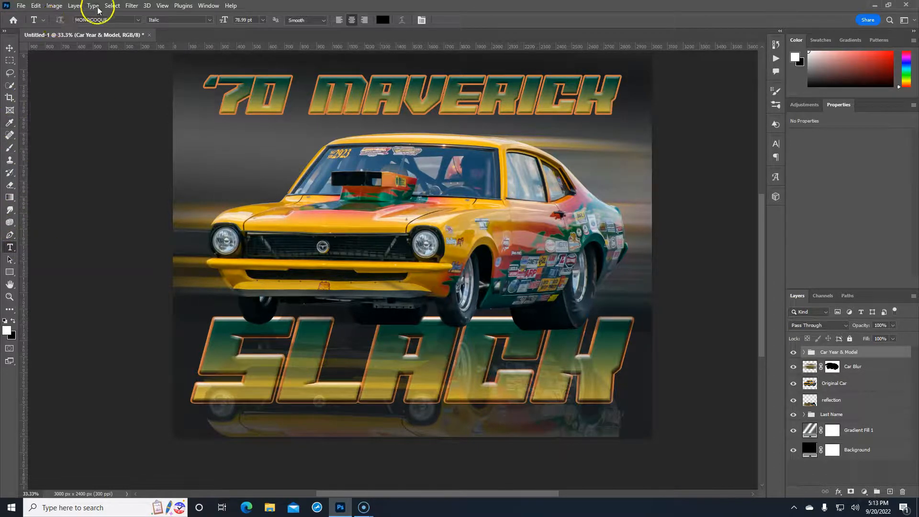
click(139, 21)
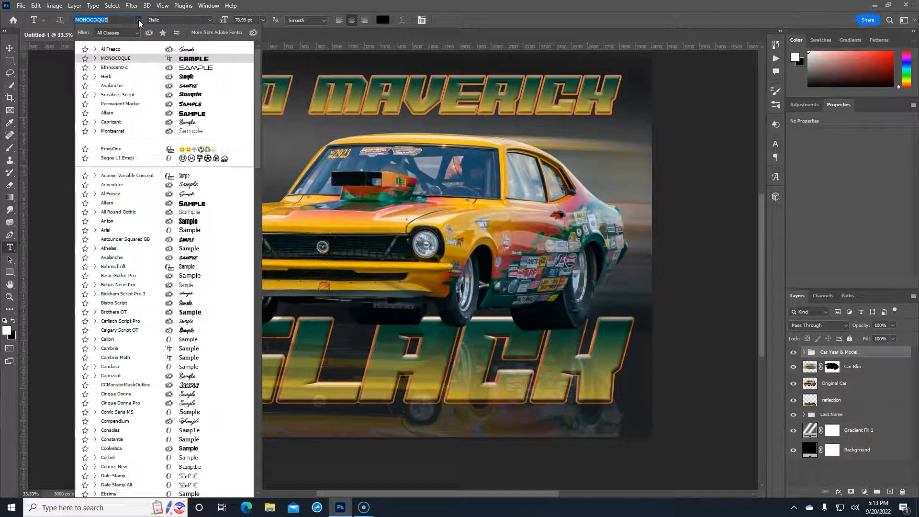
click(116, 47)
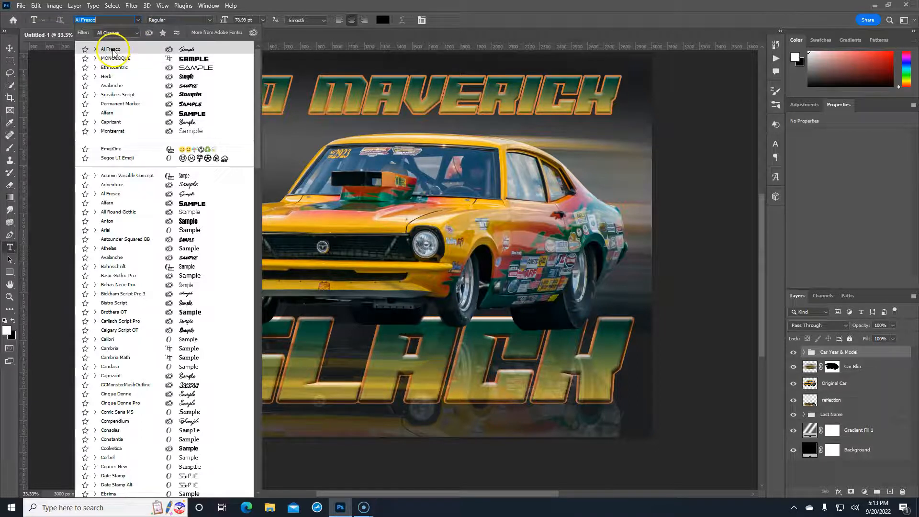
click(95, 49)
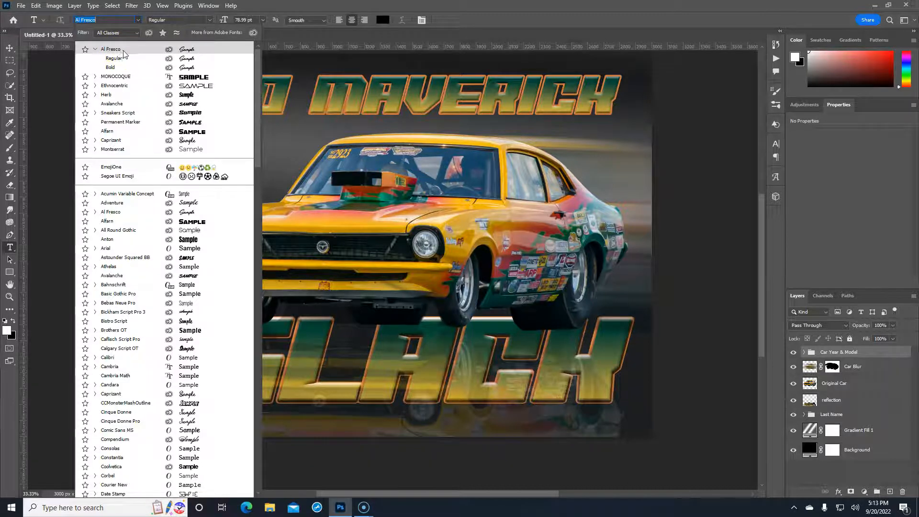
click(116, 67)
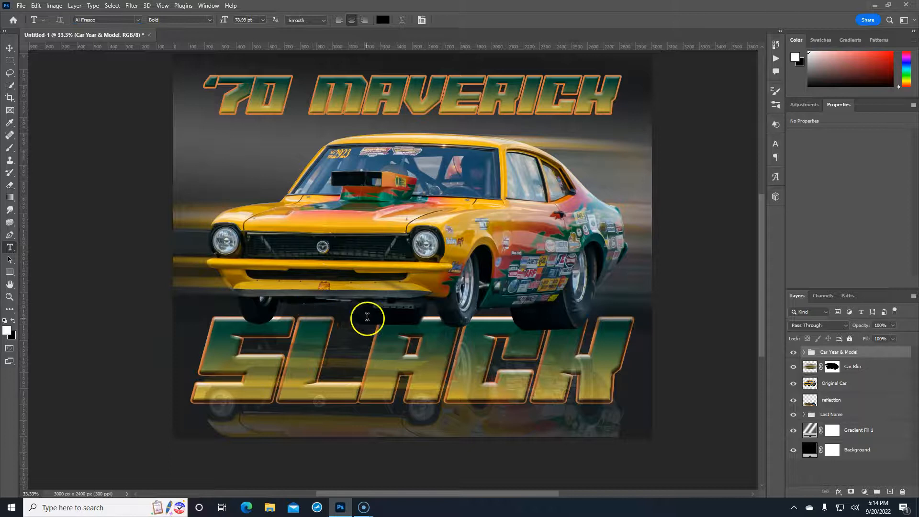
Type 'Greg' and move it down to sit just above SLACK
click(377, 228)
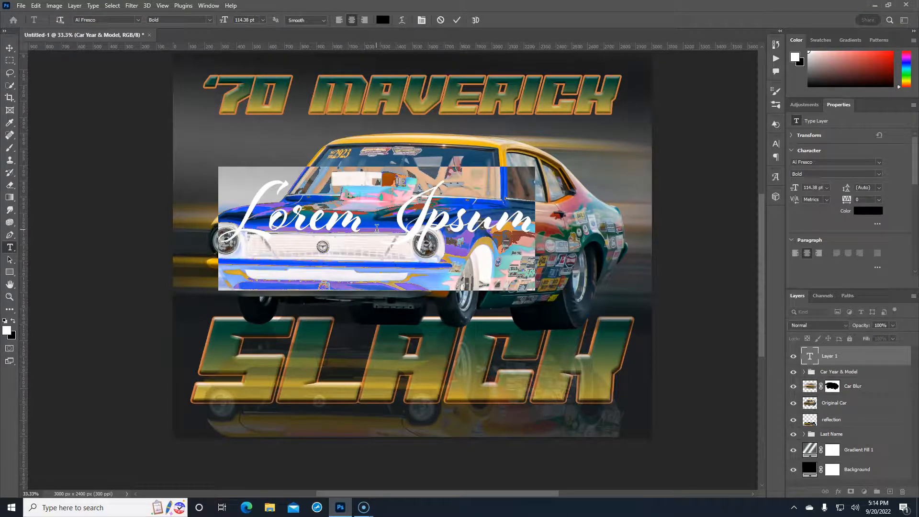
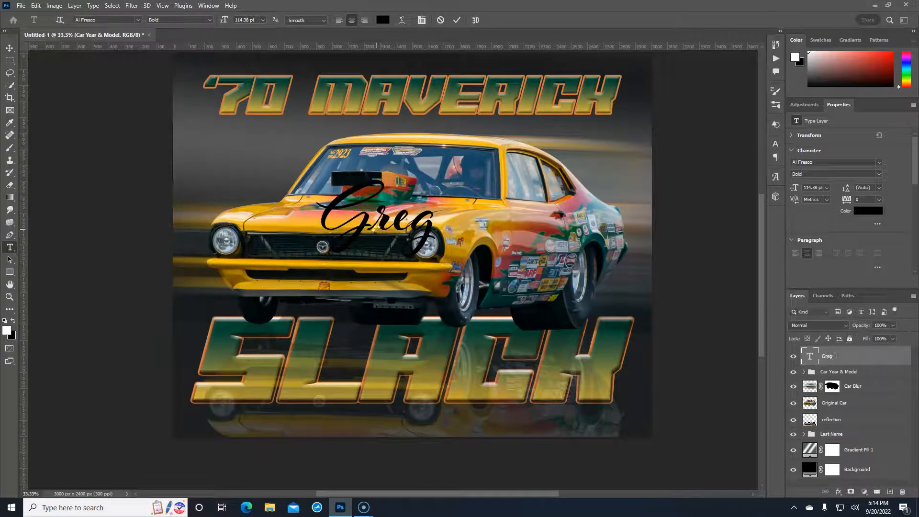
key(ctrl+Return)
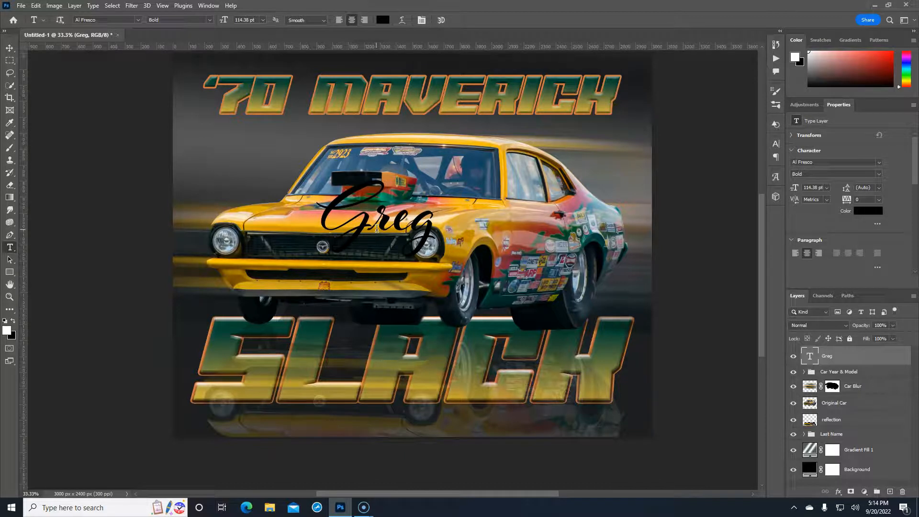
key(ctrl+t)
drag(375, 231, 379, 304)
key(Return)
key(t)
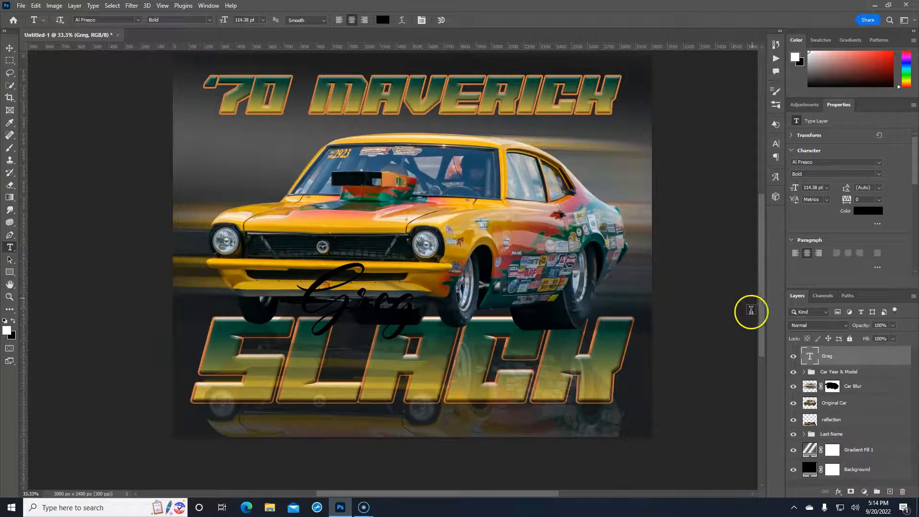
Copy MAVERICK's layer style and paste it onto the Greg text layer
click(803, 372)
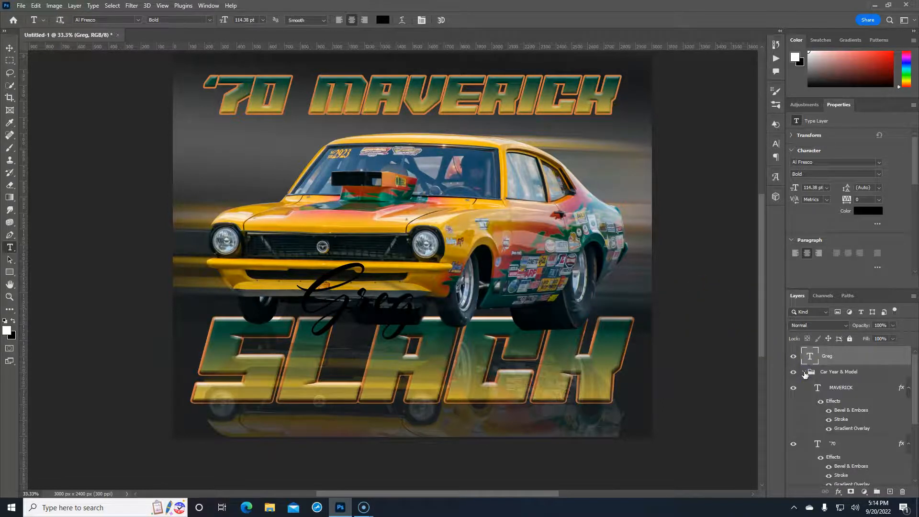
right_click(901, 389)
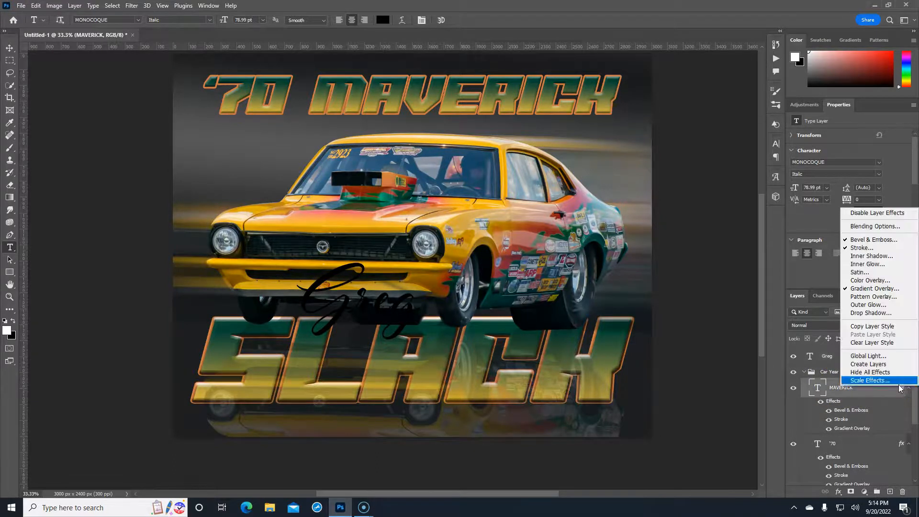
click(869, 327)
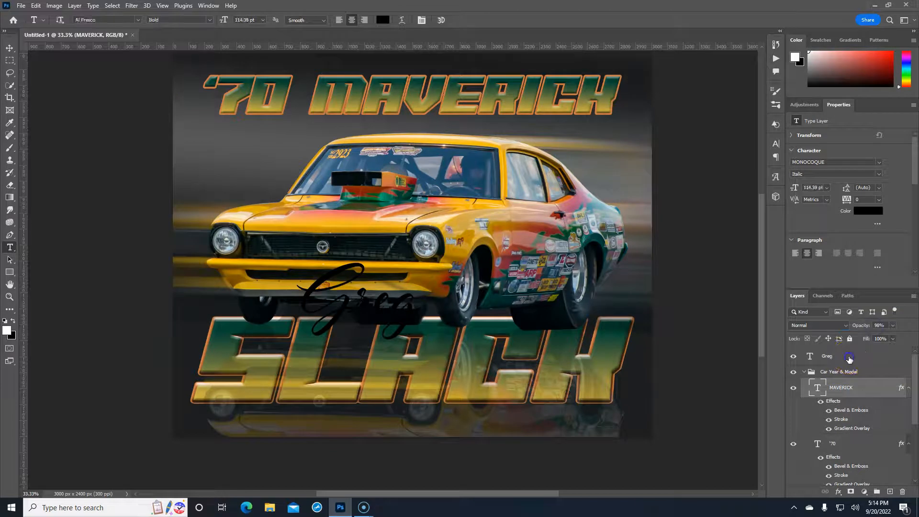
click(831, 357)
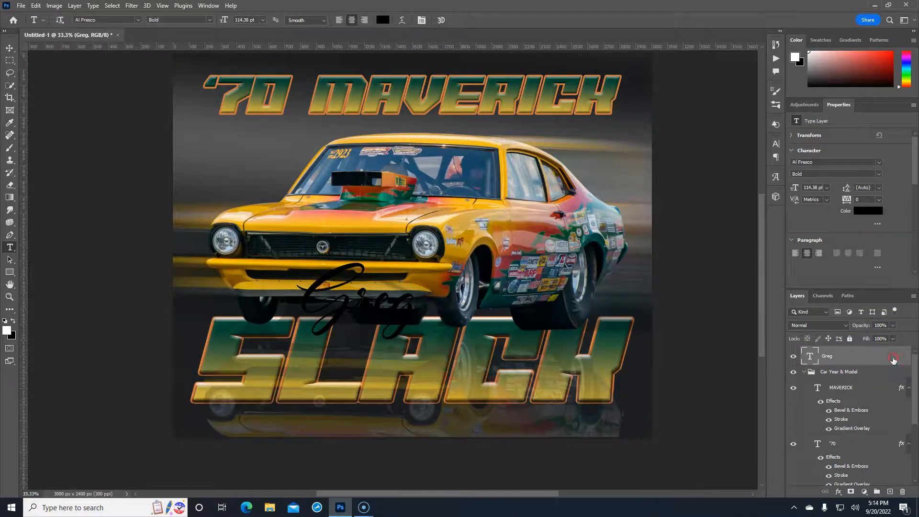
right_click(894, 360)
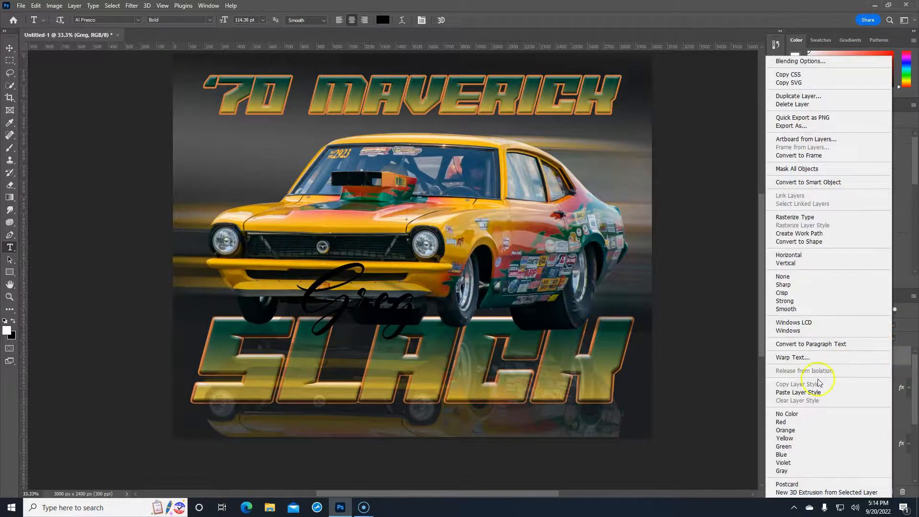
click(812, 392)
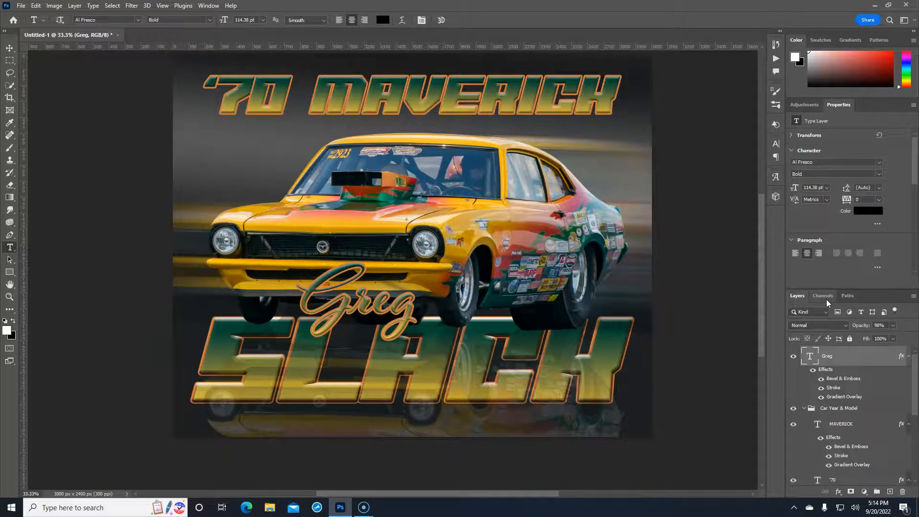
Thin Greg's stroke effect to 6 px
double_click(833, 388)
click(762, 69)
text(6)
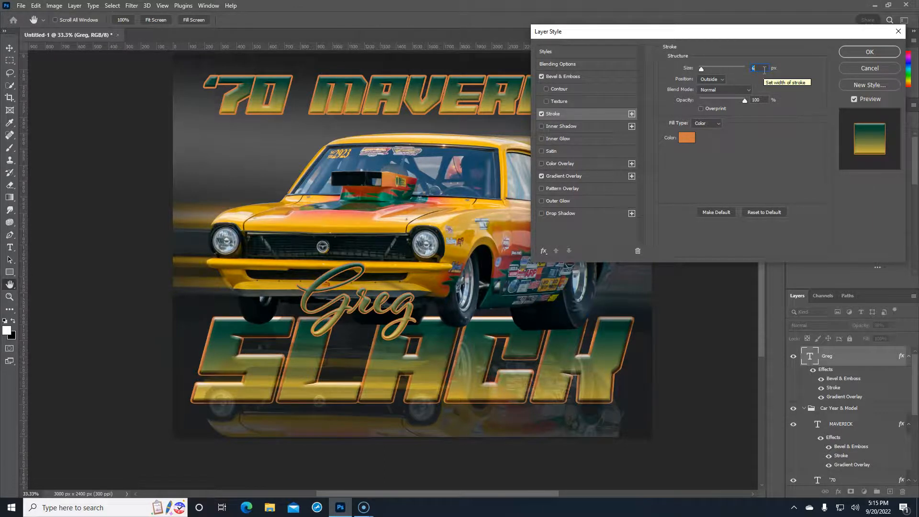
click(857, 51)
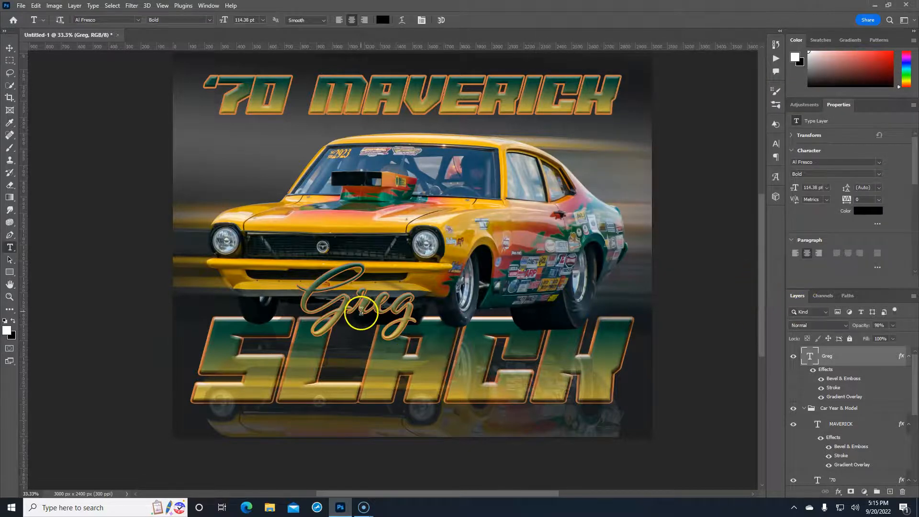
Scale Greg up to about 117% around its centre, then add and delete an empty layer
key(ctrl+t)
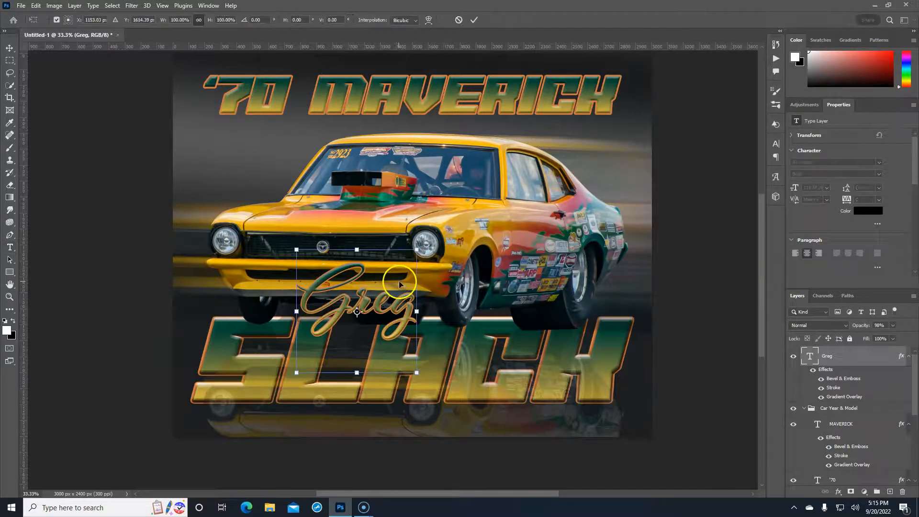
drag(419, 311, 383, 312)
key(Return)
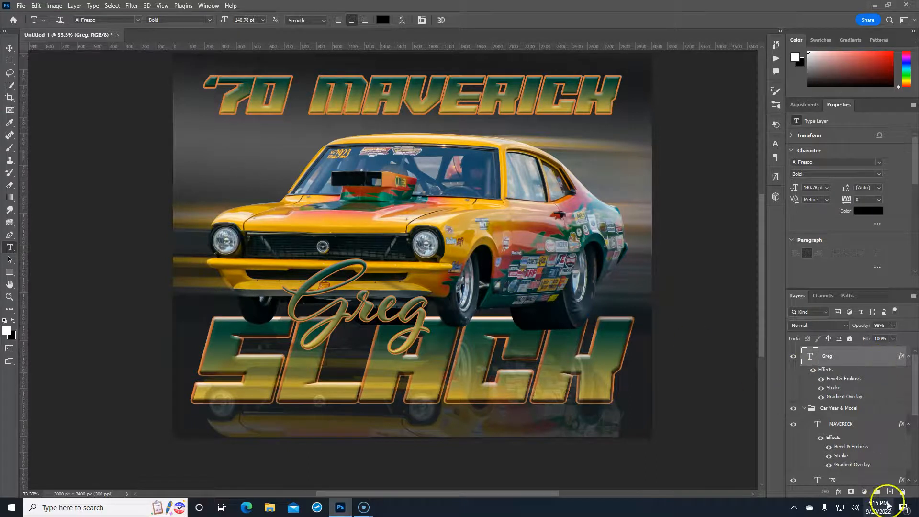
click(890, 492)
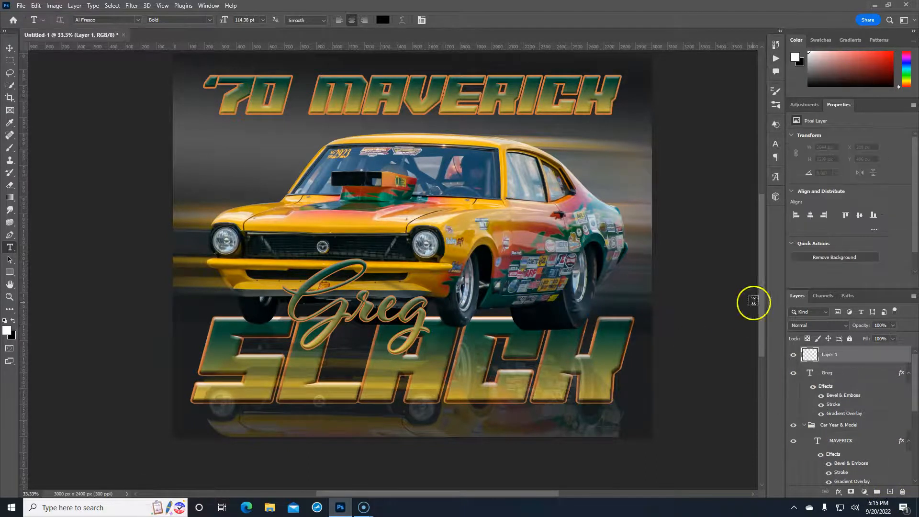
drag(900, 362, 903, 491)
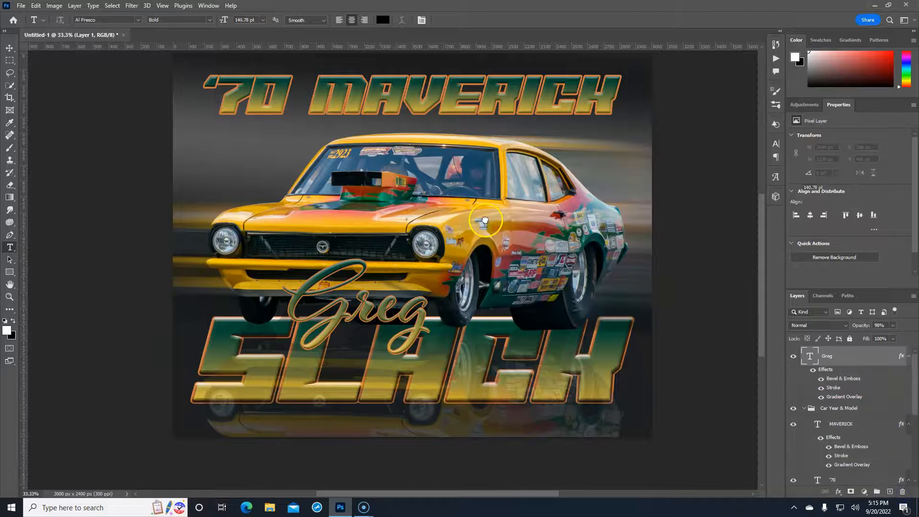
Start File > Place Embedded and browse to the Stars & Flares overlay folder
click(21, 5)
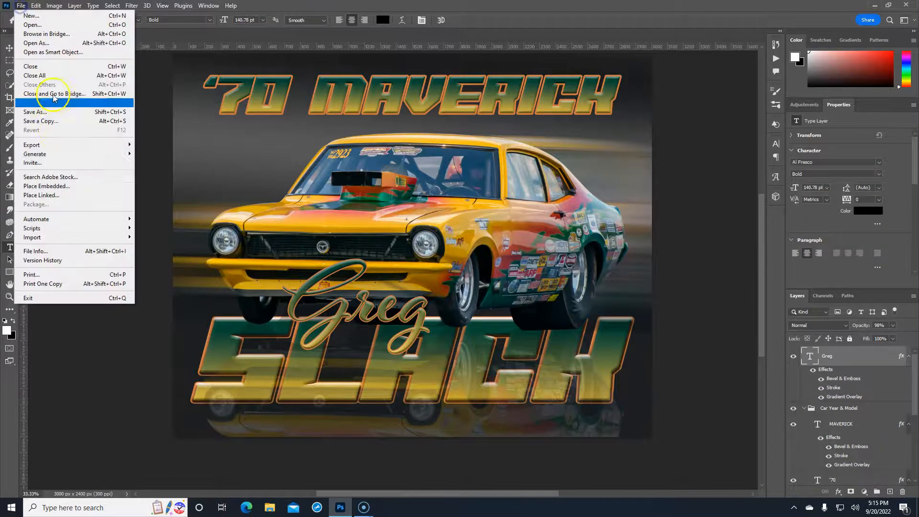
click(58, 186)
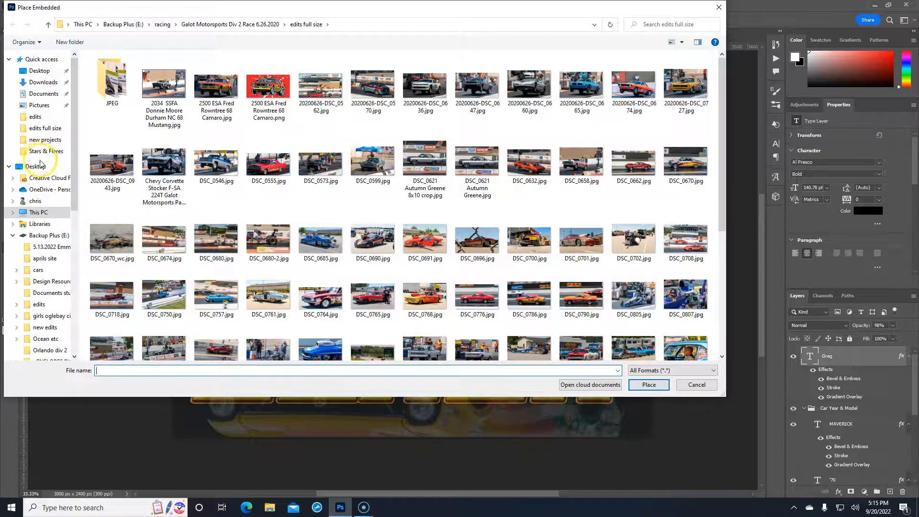
scroll(43, 165, down, 1)
scroll(45, 167, down, 4)
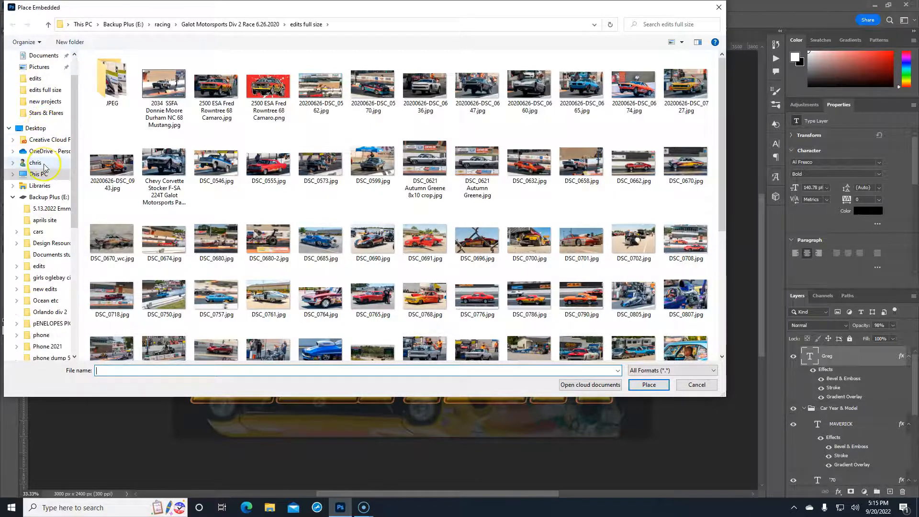
click(46, 162)
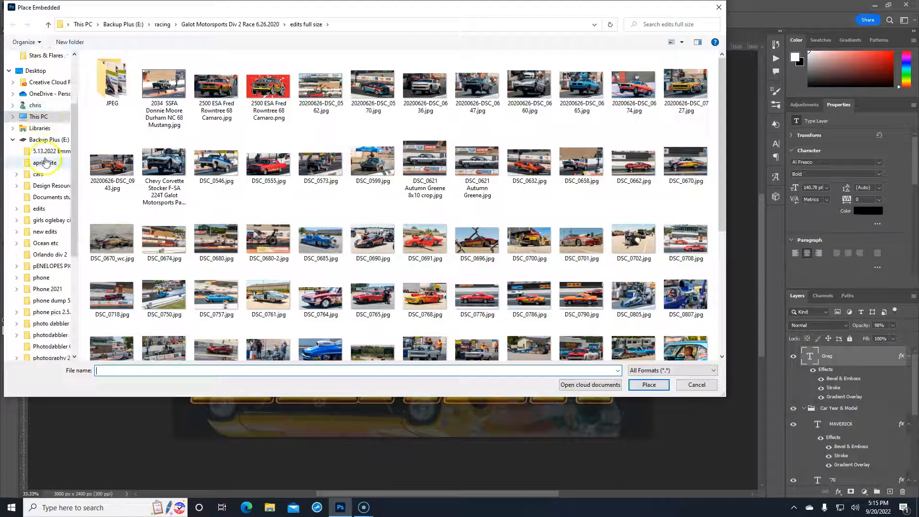
scroll(47, 172, down, 4)
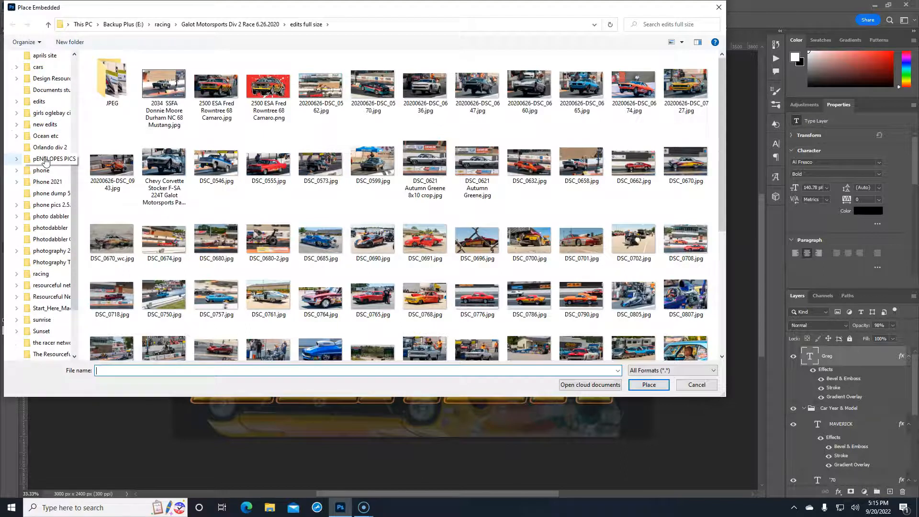
click(48, 192)
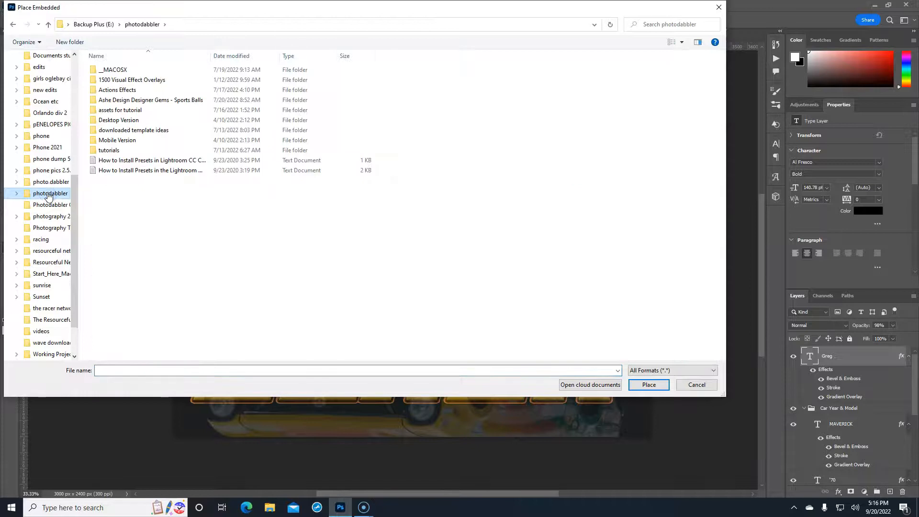
double_click(117, 81)
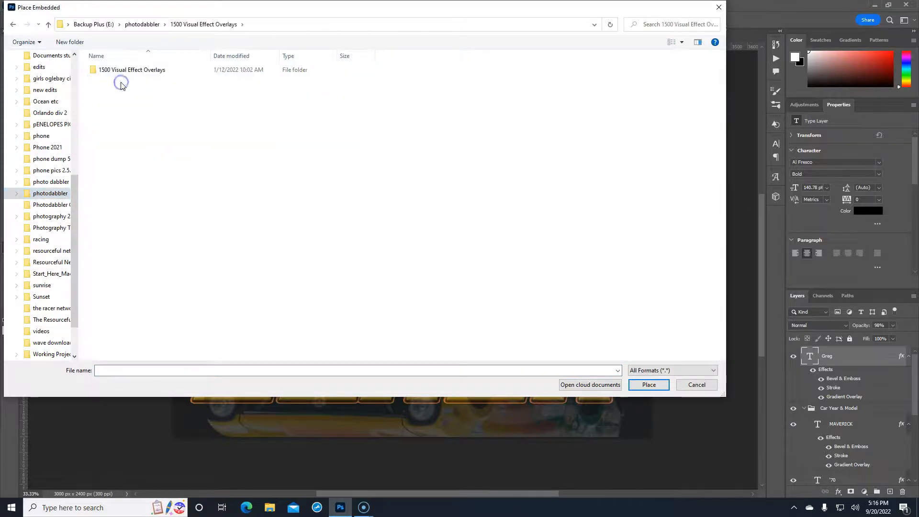
double_click(132, 71)
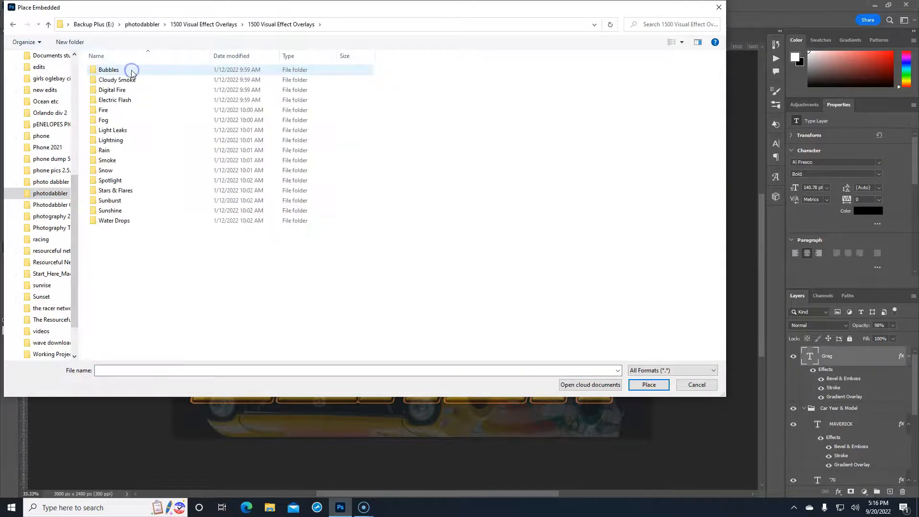
click(122, 82)
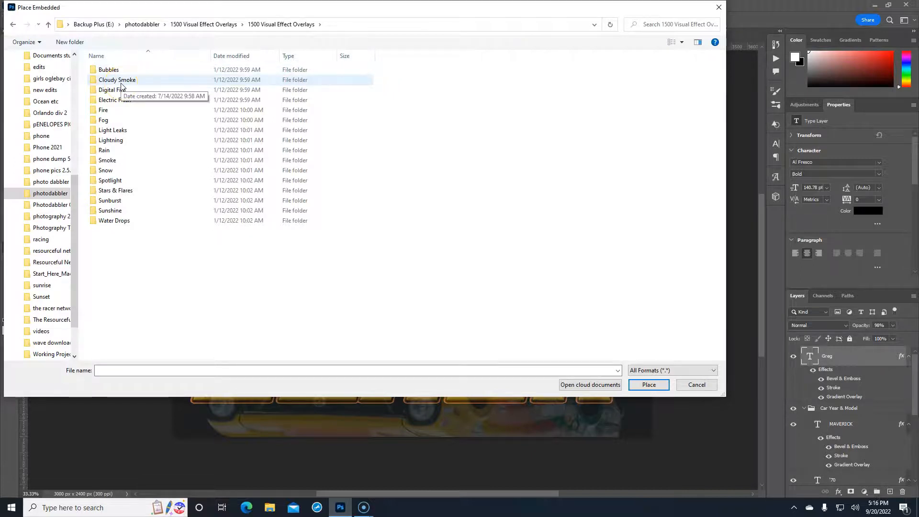
click(121, 90)
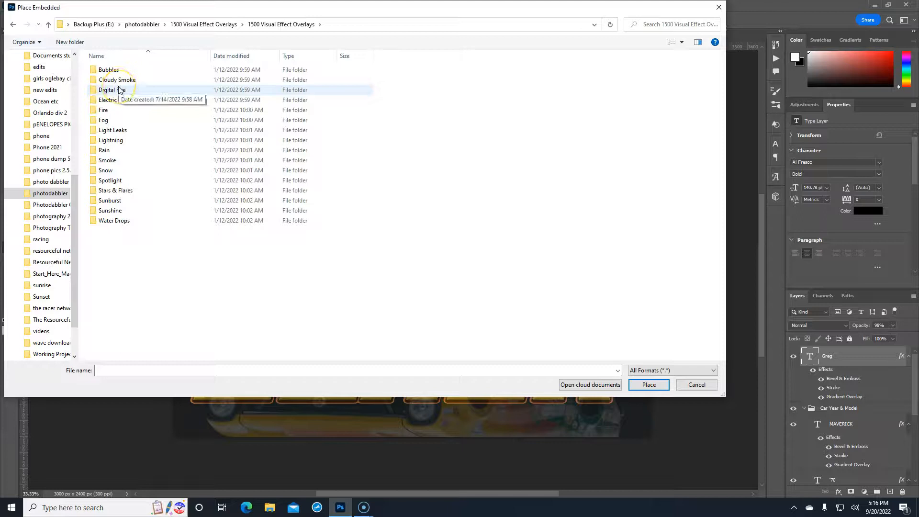
click(107, 120)
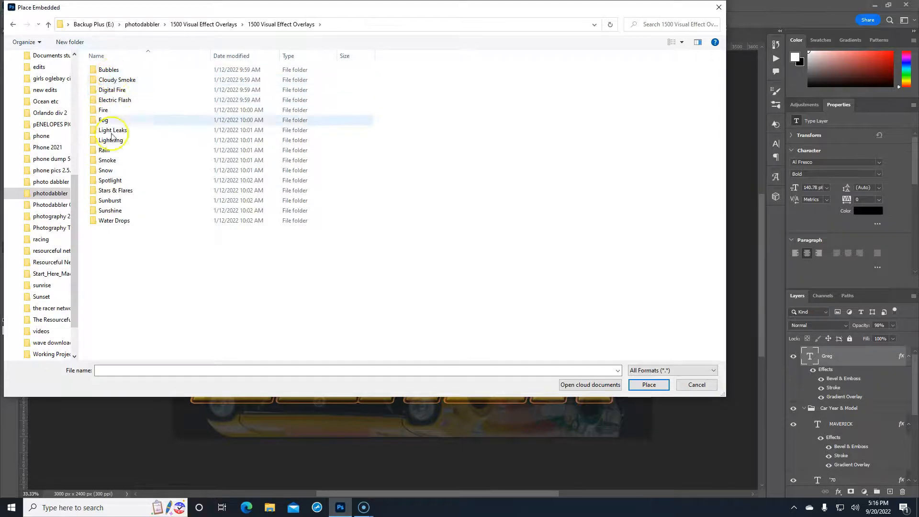
click(115, 191)
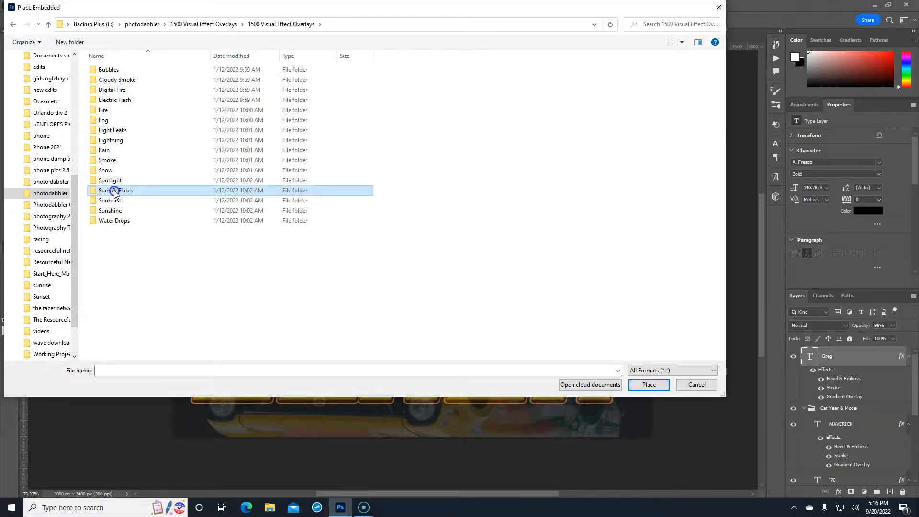
double_click(115, 191)
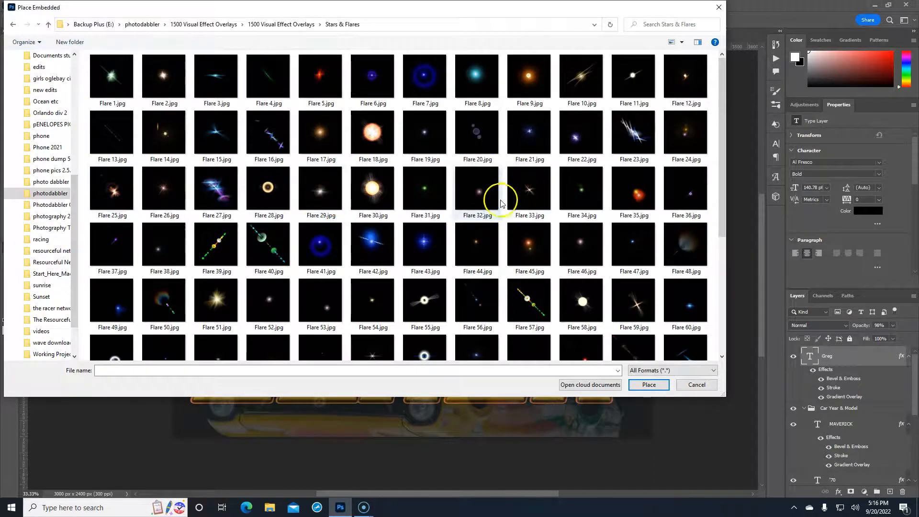
Choose Flare 15.jpg and place it into the poster
scroll(500, 203, down, 3)
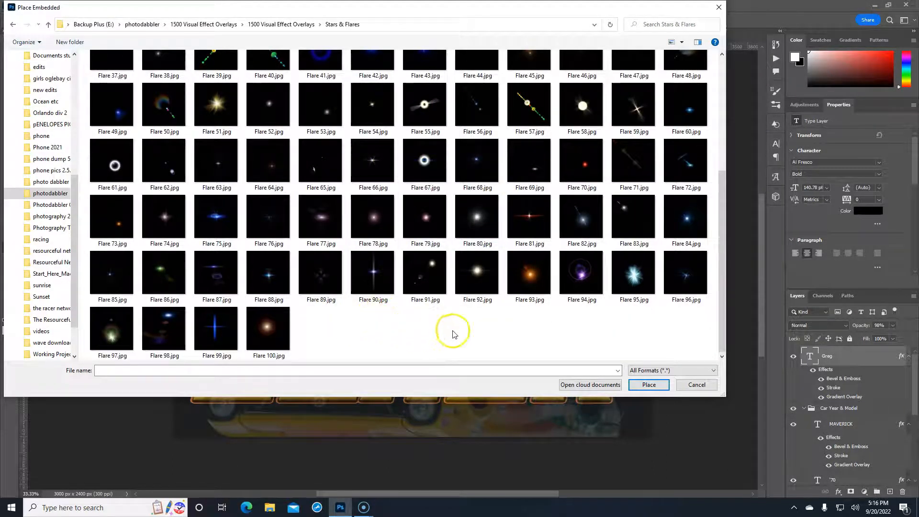
scroll(394, 318, up, 2)
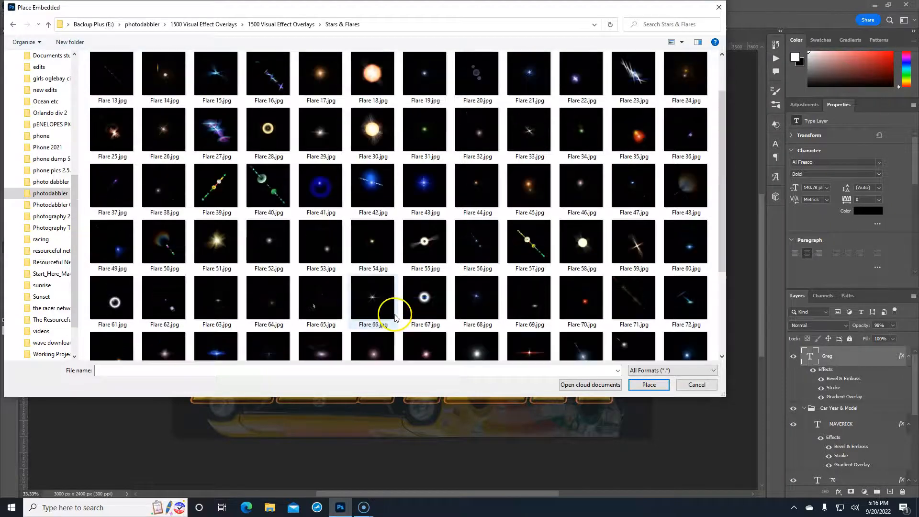
scroll(393, 314, up, 1)
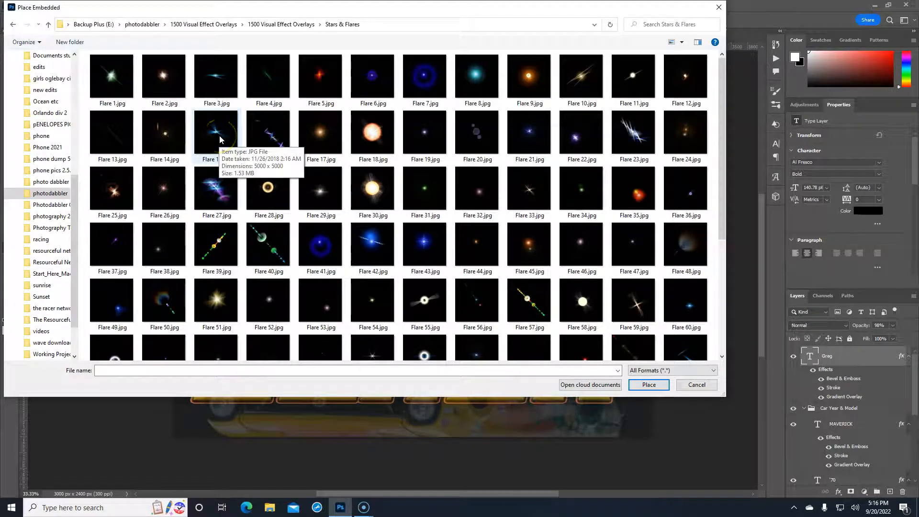
click(219, 134)
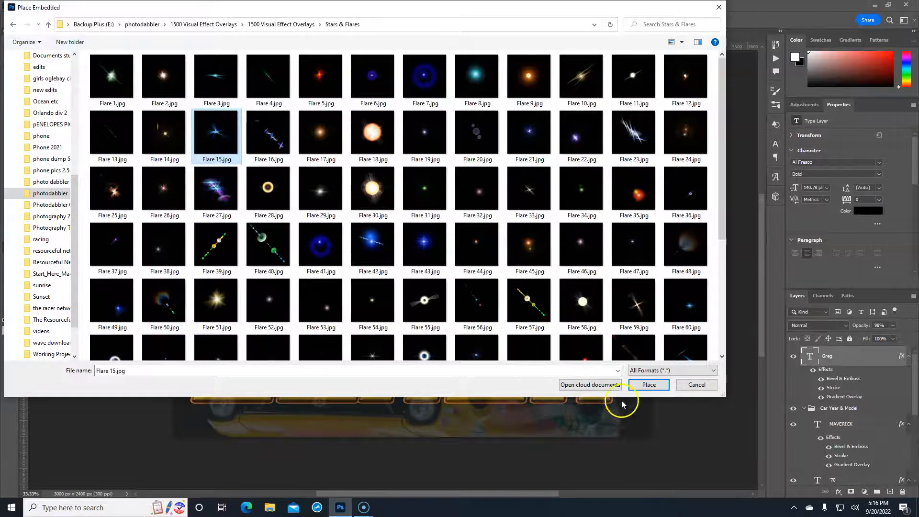
click(635, 386)
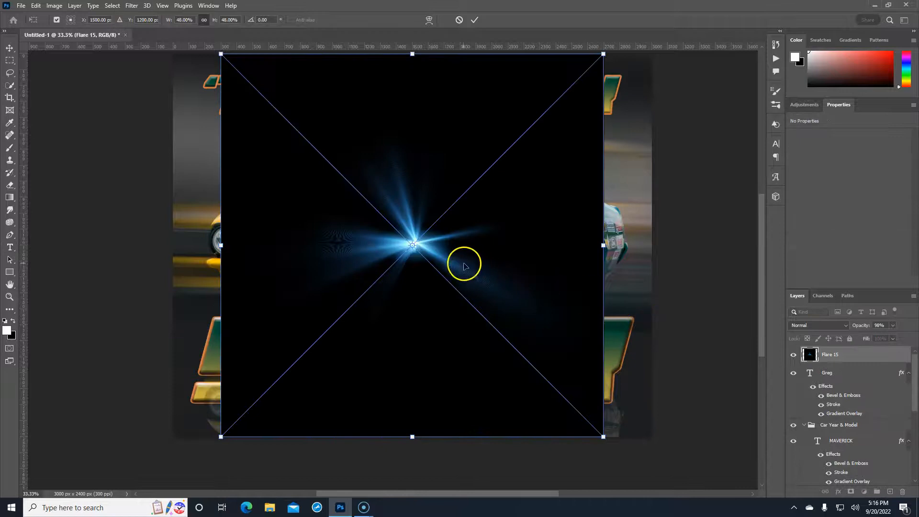
Commit the placed flare and set its blend mode to Screen to drop the black background
drag(441, 268, 477, 289)
key(Return)
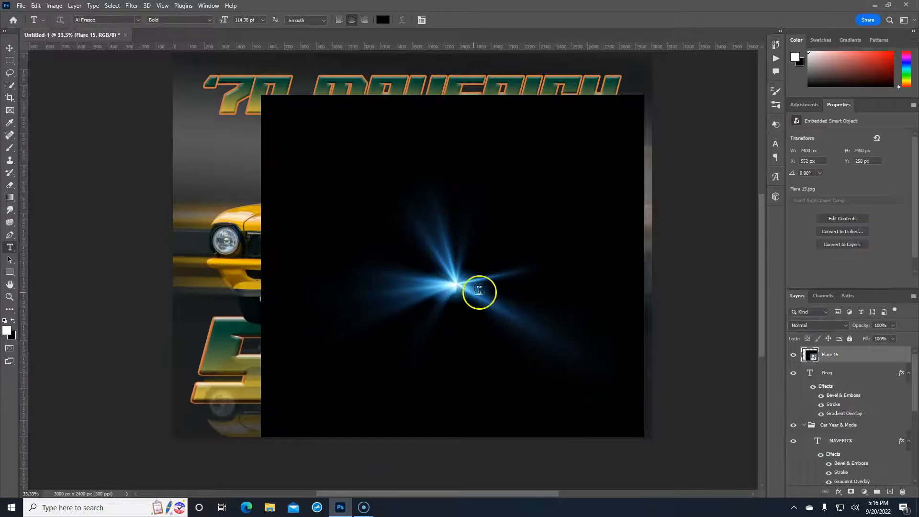
click(838, 326)
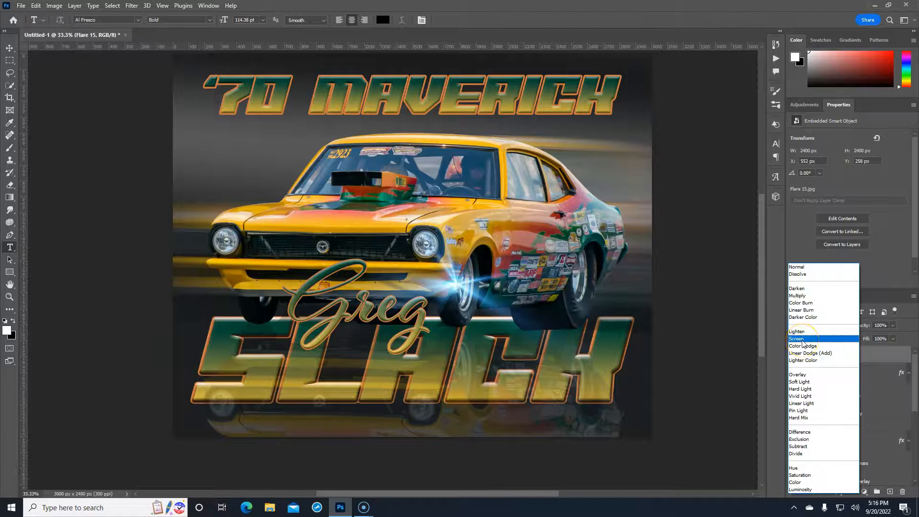
click(803, 341)
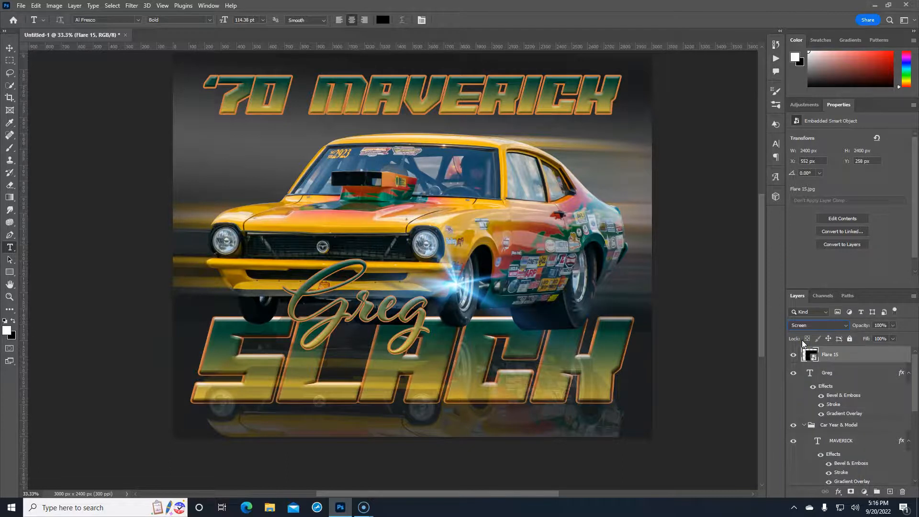
click(812, 354)
Move the flare onto the car's rear wheel and lower its opacity to 92%
key(ctrl+t)
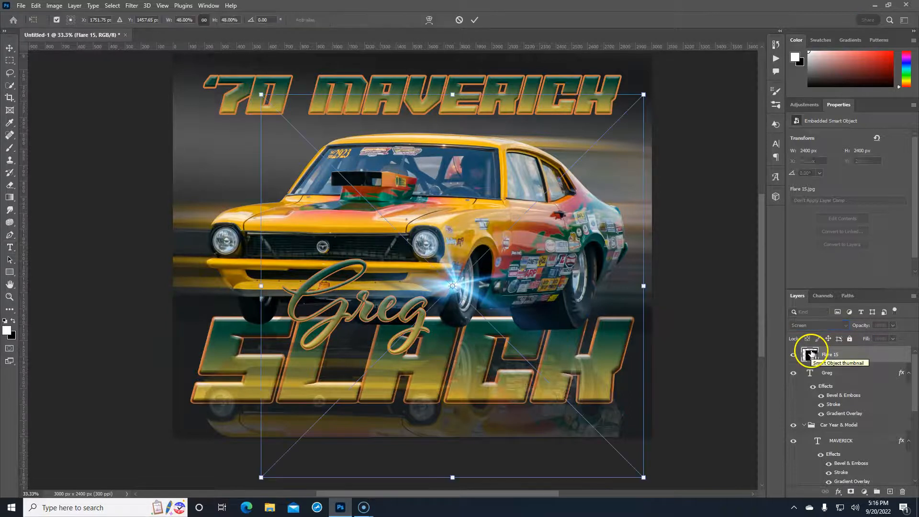
drag(448, 324, 579, 311)
key(Return)
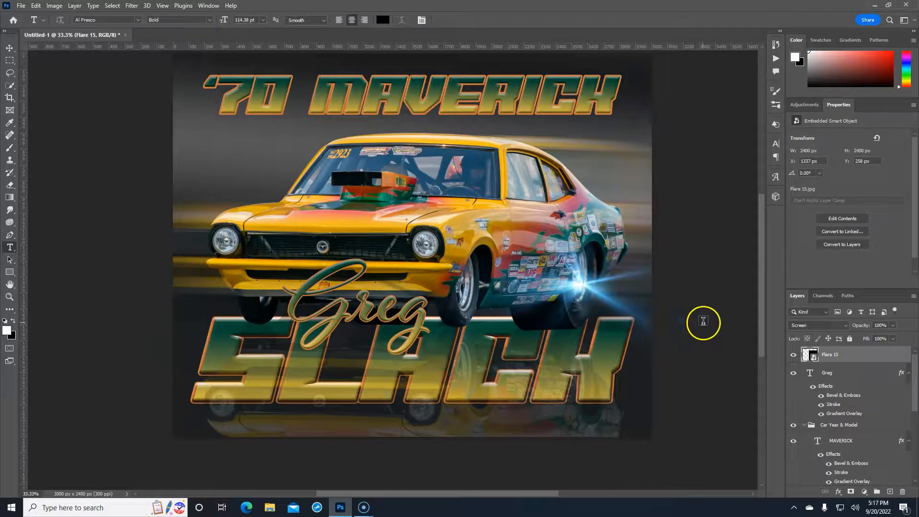
drag(859, 326, 851, 328)
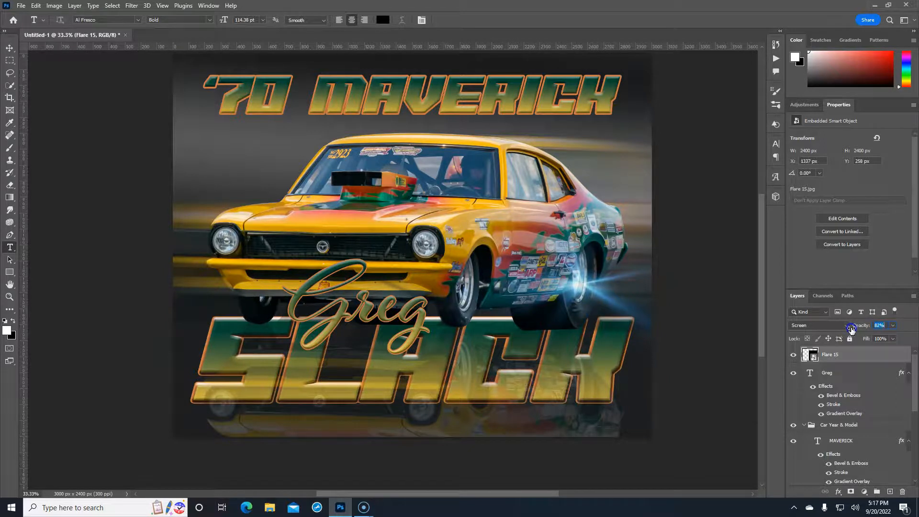
Set Flare 15 to 82% opacity, then duplicate it and place the copy on the front wheel
drag(852, 329, 850, 329)
click(858, 355)
key(ctrl+j)
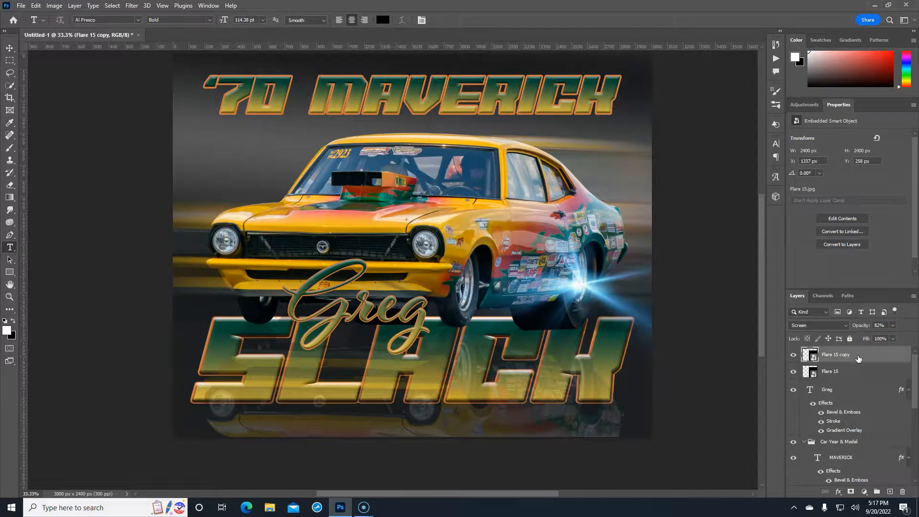
key(ctrl+t)
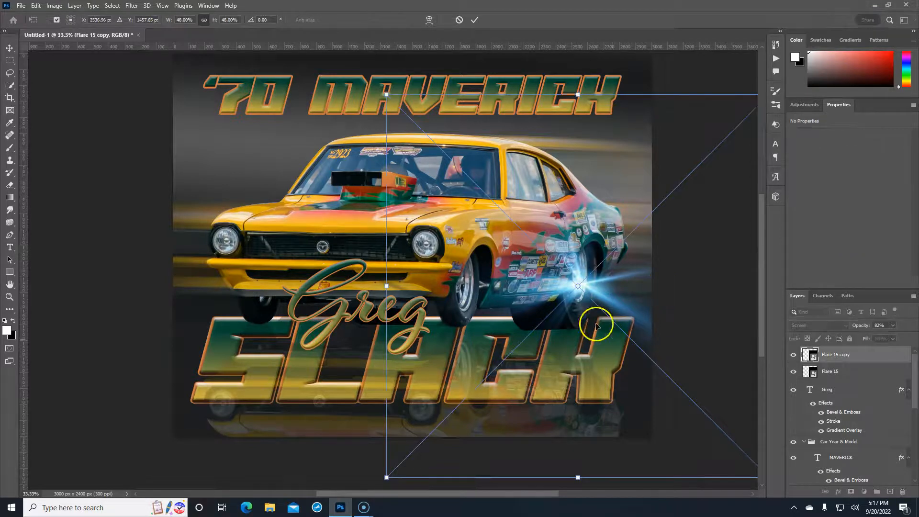
drag(604, 318, 488, 309)
click(619, 318)
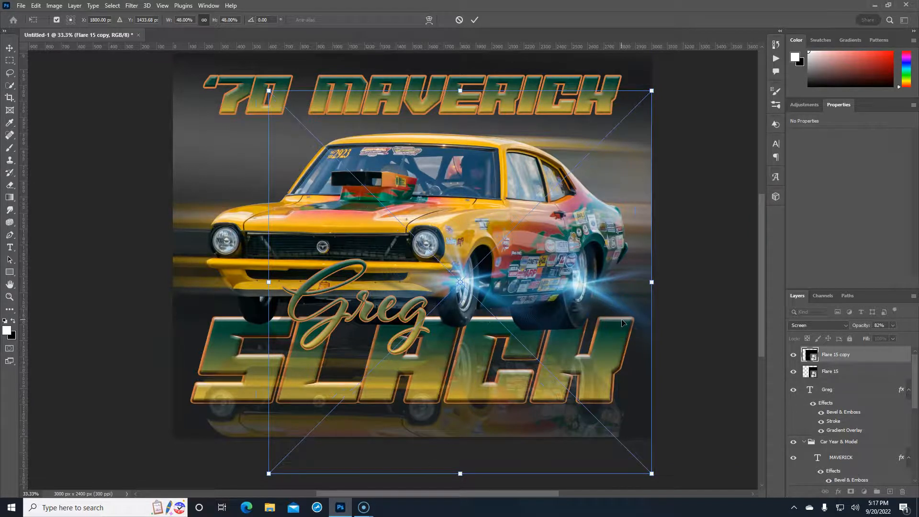
double_click(622, 319)
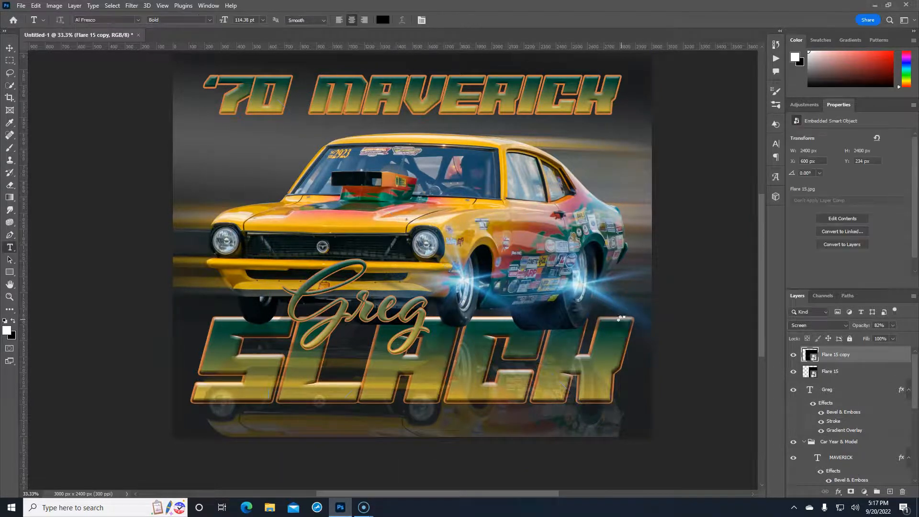
key(t)
Rasterize the Flare 15 copy and apply a Motion Blur with a distance of 46 pixels
right_click(871, 358)
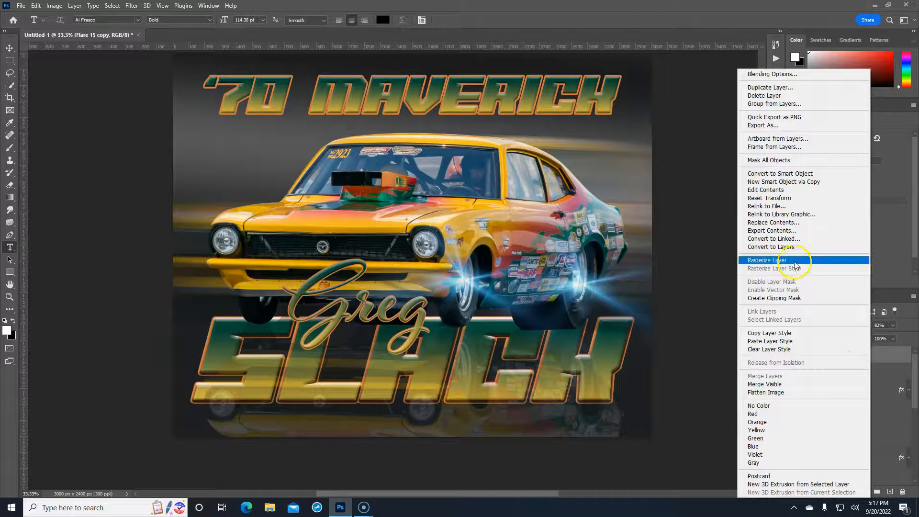
click(795, 261)
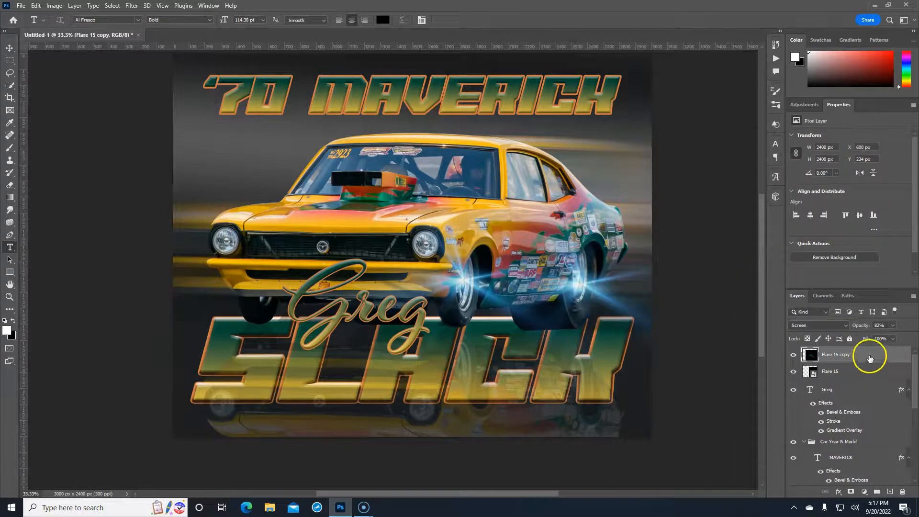
click(130, 6)
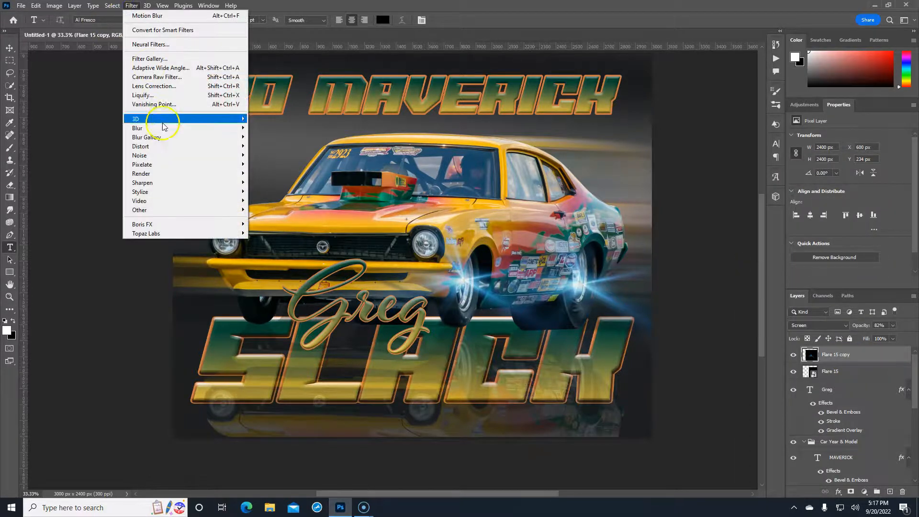
mouse_move(162, 129)
click(271, 182)
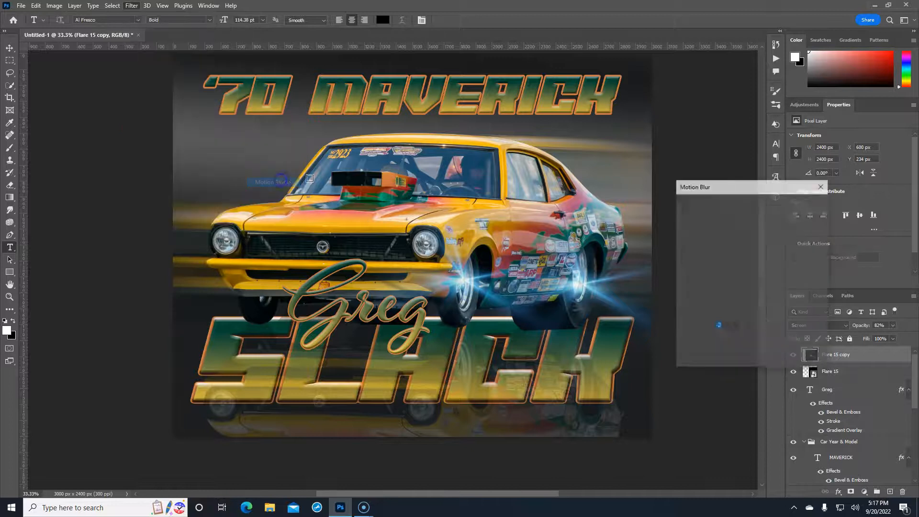
drag(786, 358, 719, 360)
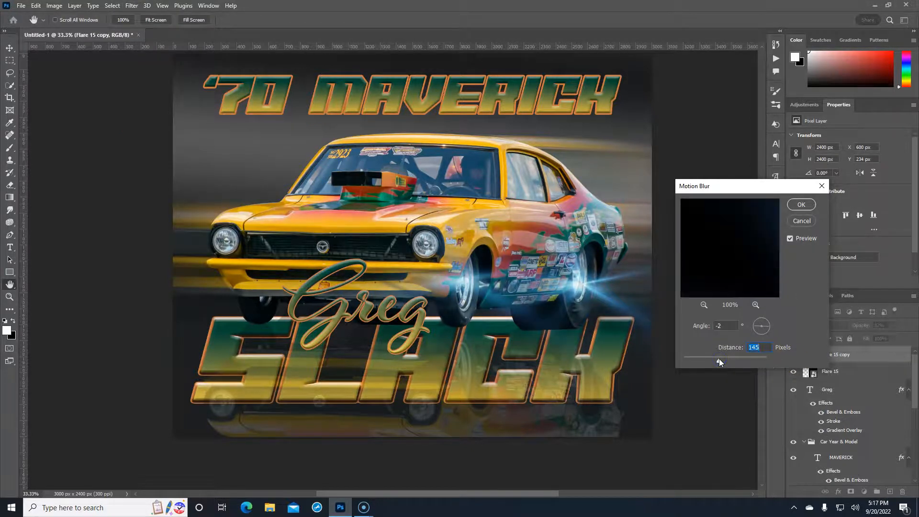
drag(718, 359, 704, 360)
click(801, 204)
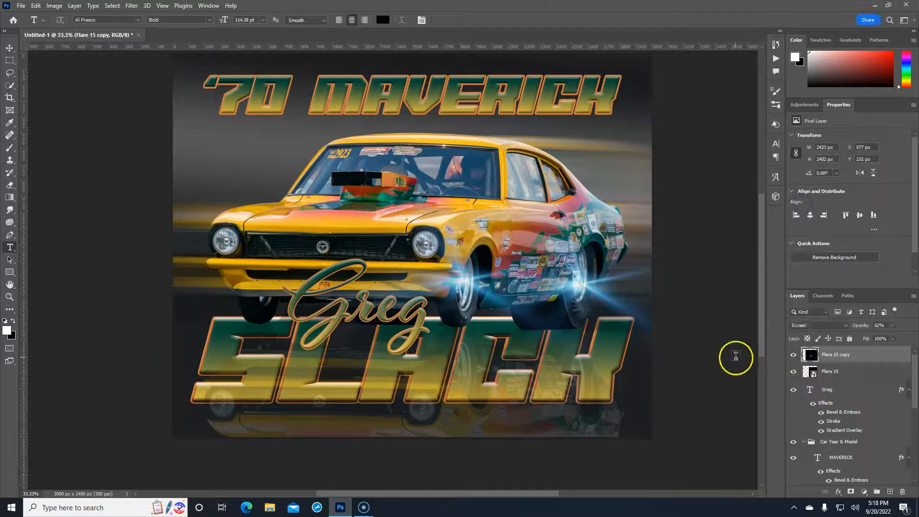
Stretch the blurred Flare 15 copy into a wide streak positioned under the car
key(ctrl+t)
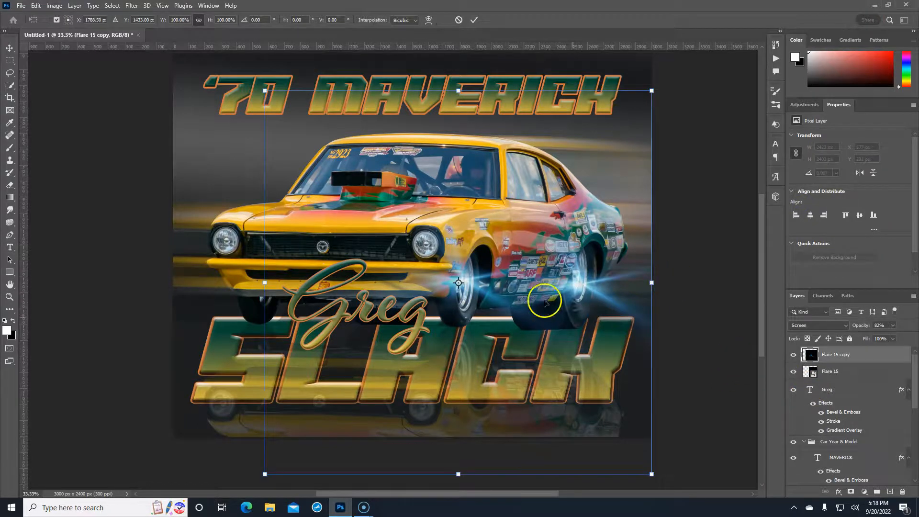
key(ctrl+minus)
key(ctrl+minus)
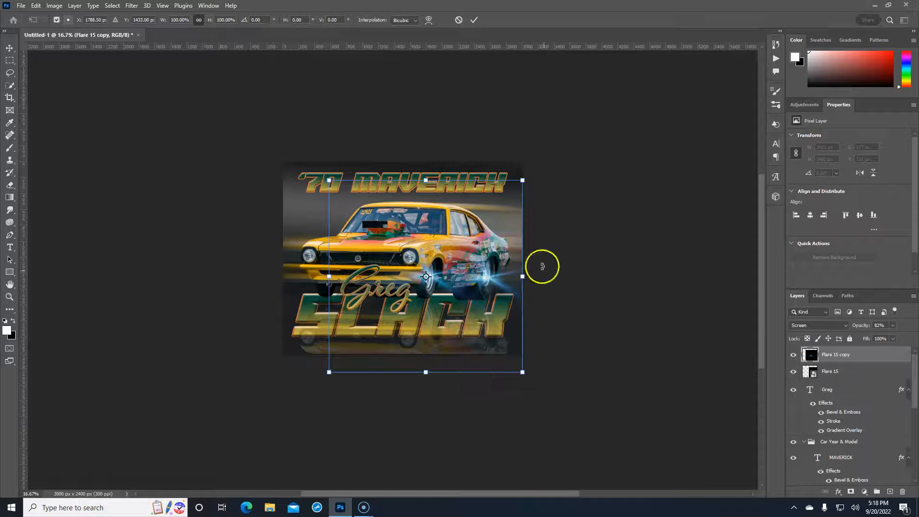
drag(524, 276, 716, 276)
drag(505, 316, 356, 334)
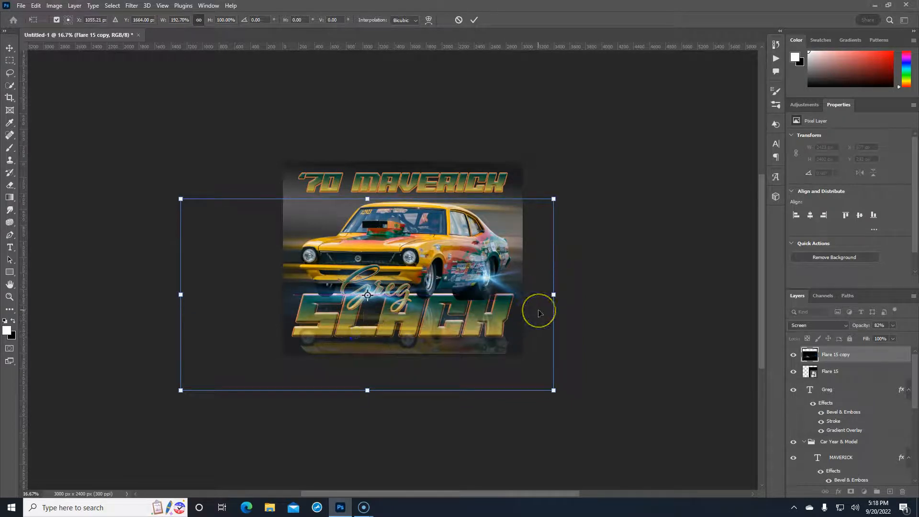
key(ctrl+plus)
key(ctrl+plus)
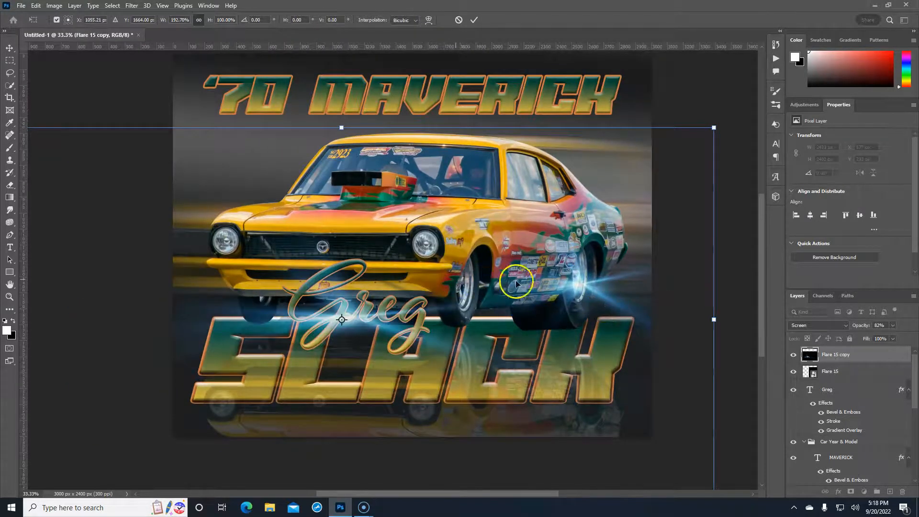
drag(715, 319, 311, 348)
drag(254, 372, 475, 361)
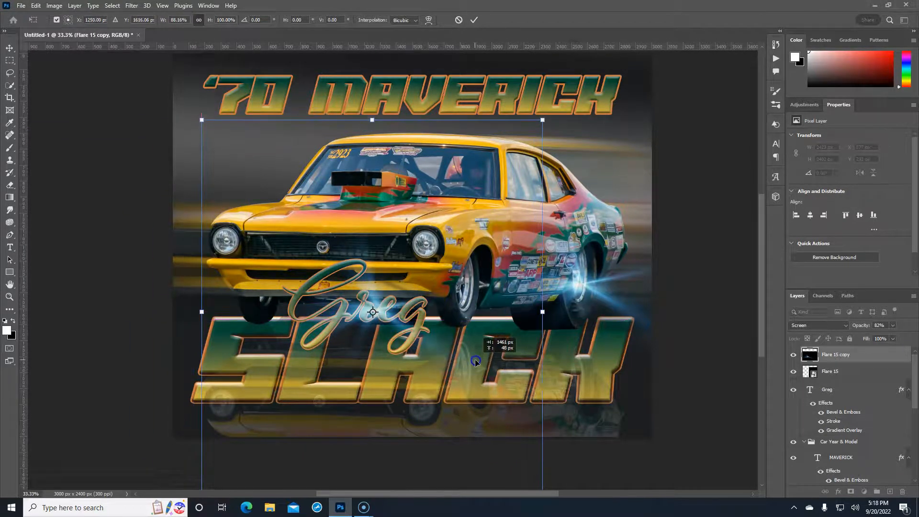
key(Return)
key(t)
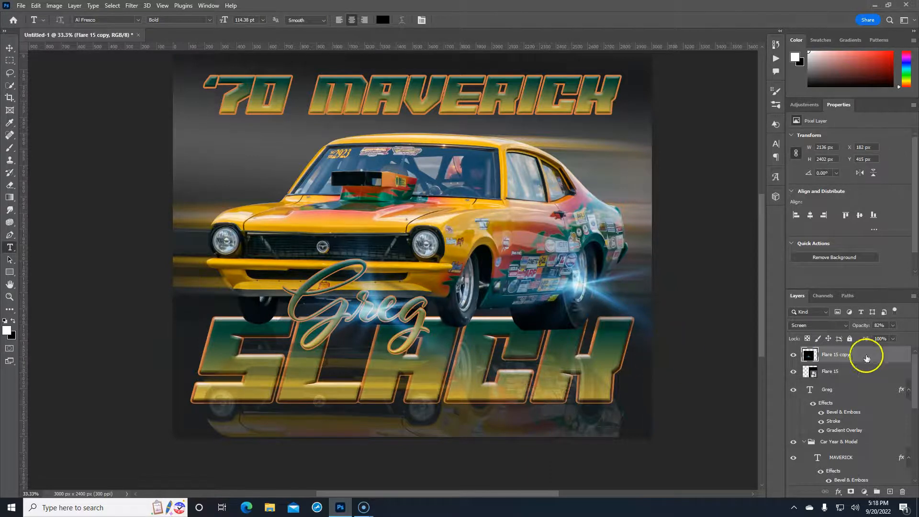
Compare with and without the original Flare 15, then delete that layer
click(793, 372)
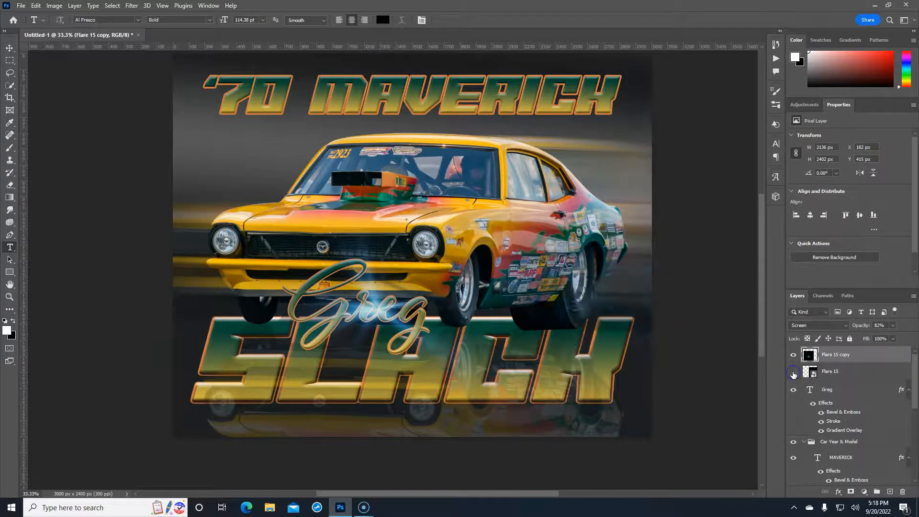
click(793, 373)
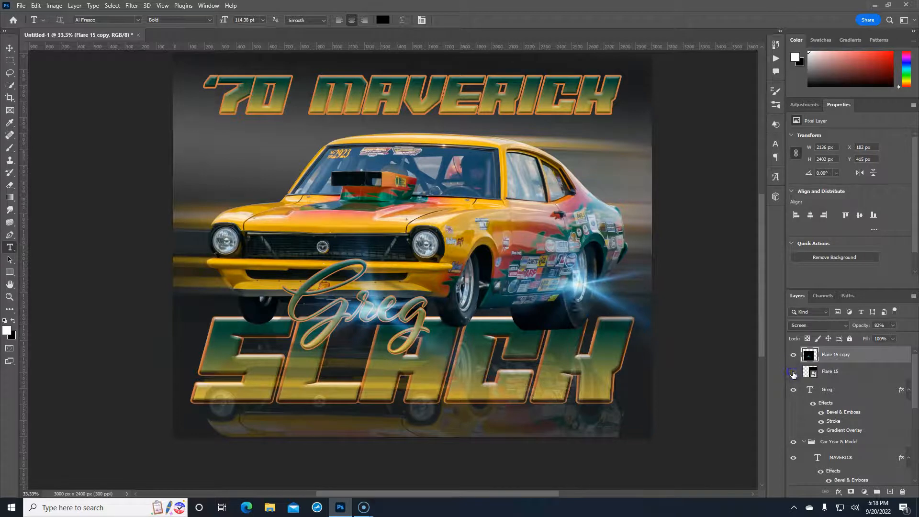
click(793, 372)
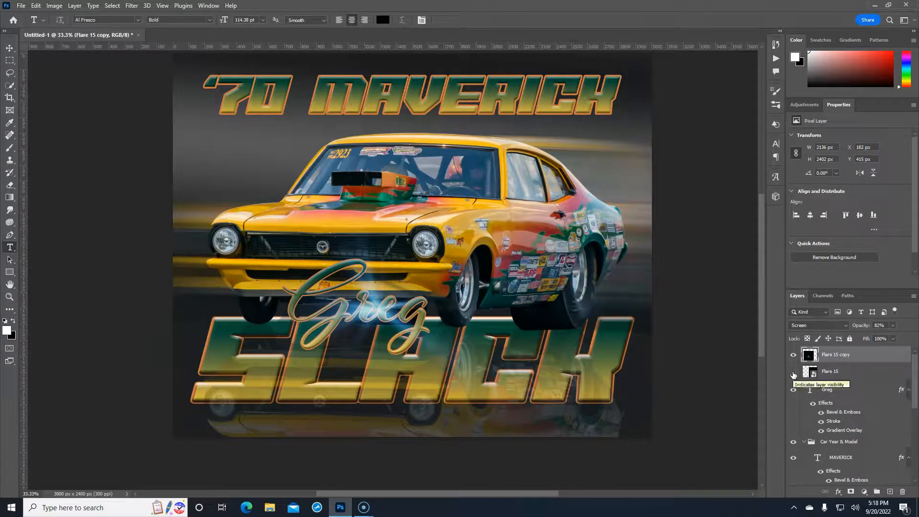
click(793, 372)
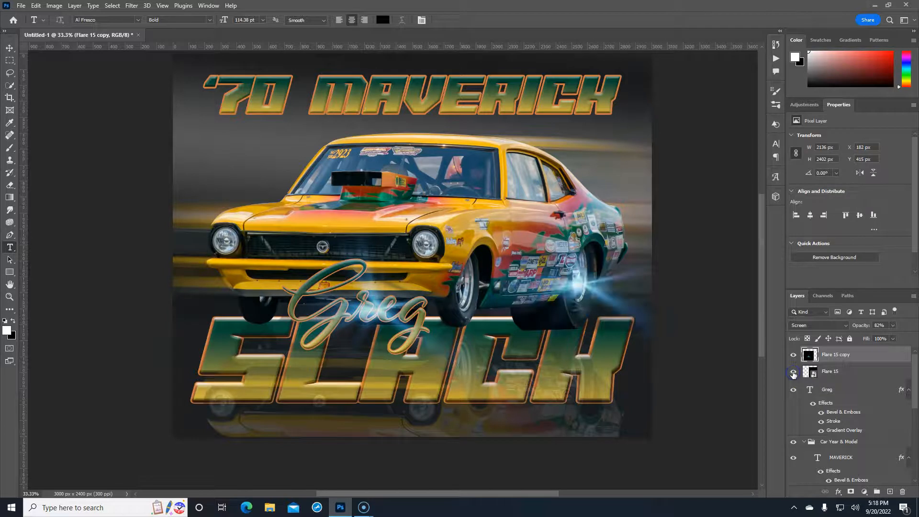
drag(842, 371, 903, 492)
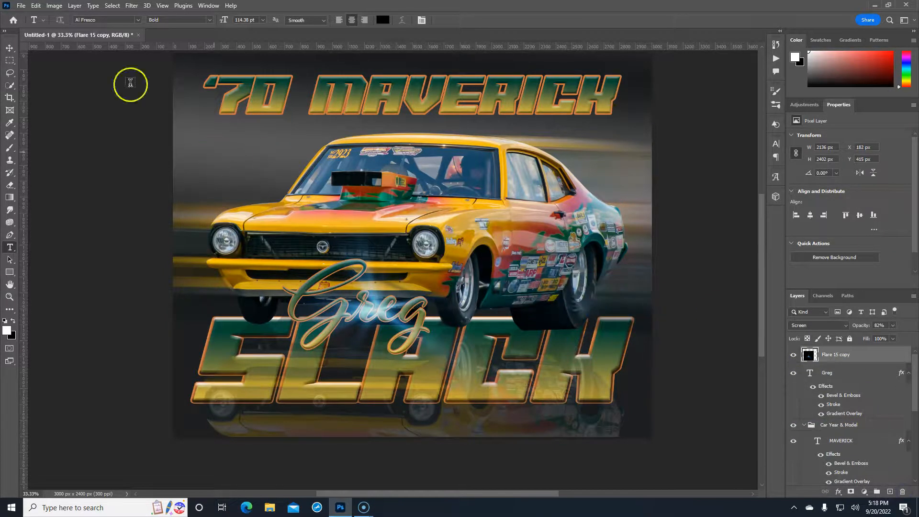
Place Flare 81.jpg as an embedded image, shifted right and down over the poster
click(21, 7)
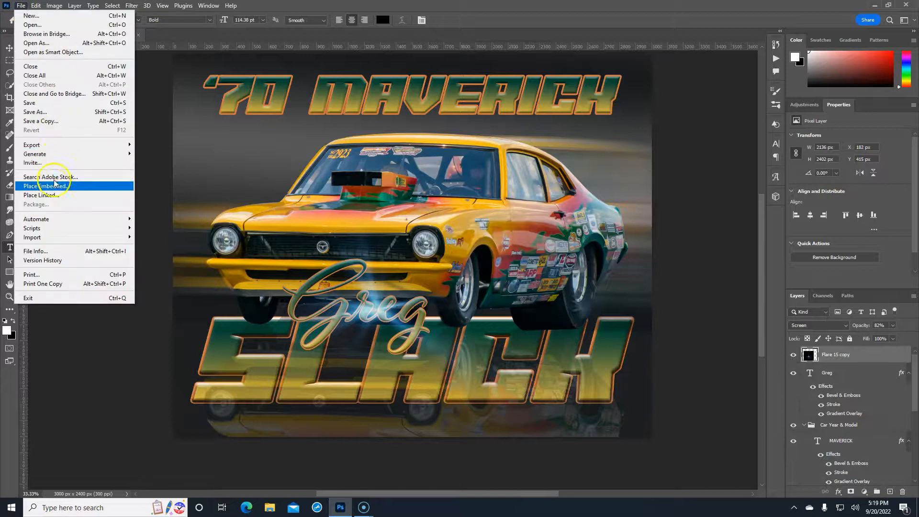
click(120, 181)
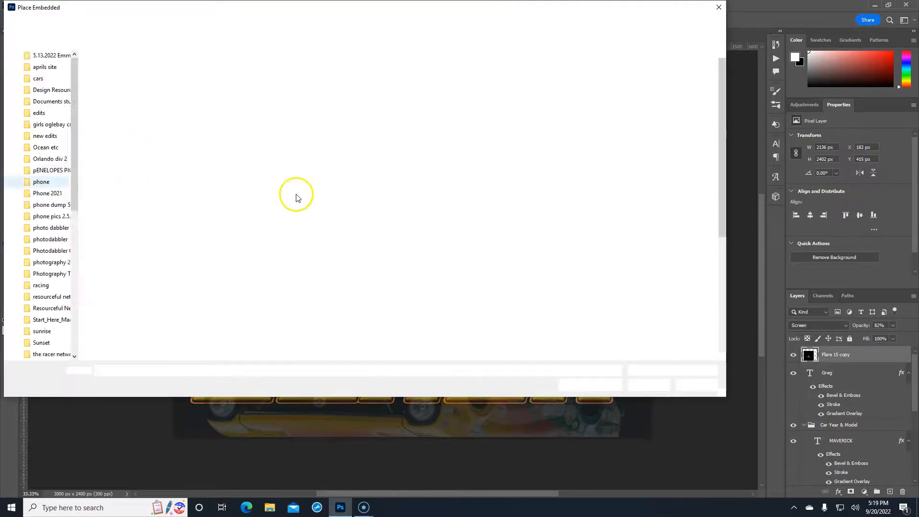
scroll(492, 216, down, 3)
scroll(483, 216, down, 1)
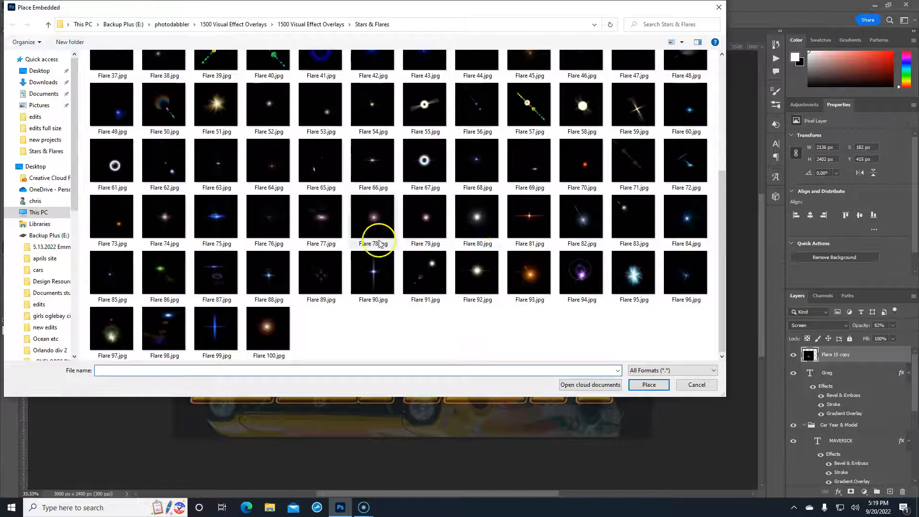
click(529, 227)
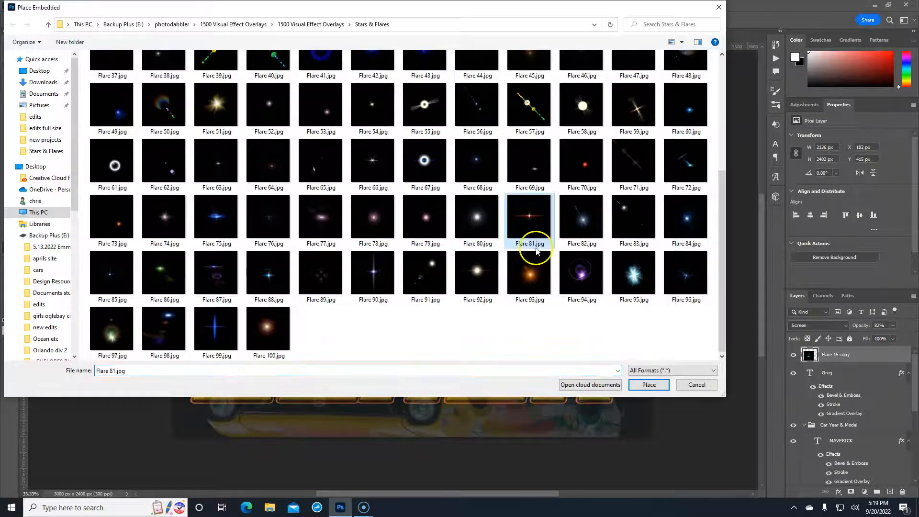
click(649, 385)
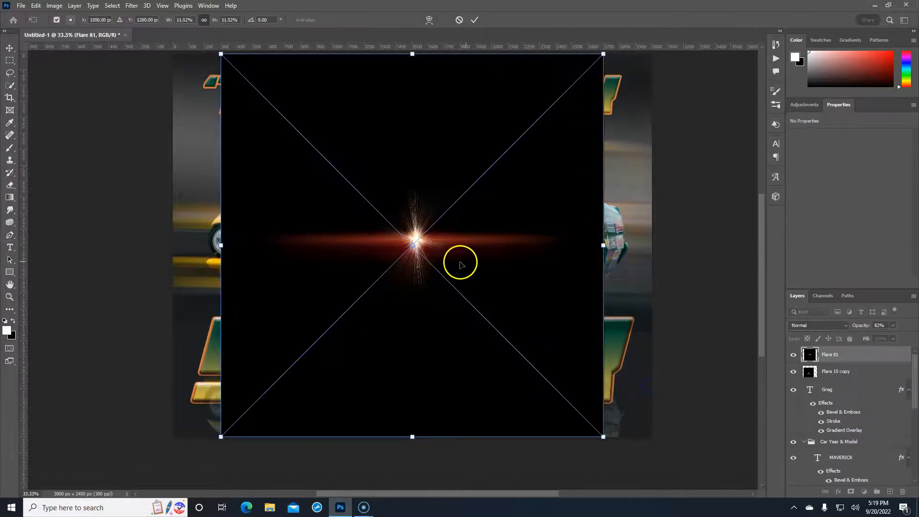
drag(459, 260, 536, 300)
key(Return)
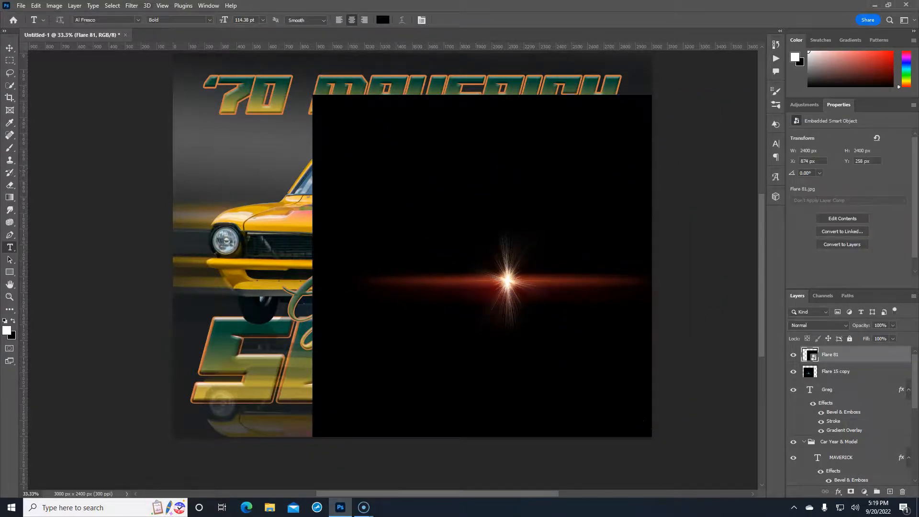
Soften Flare 81 with a Gaussian Blur of about 19.4 pixels
click(132, 6)
mouse_move(162, 126)
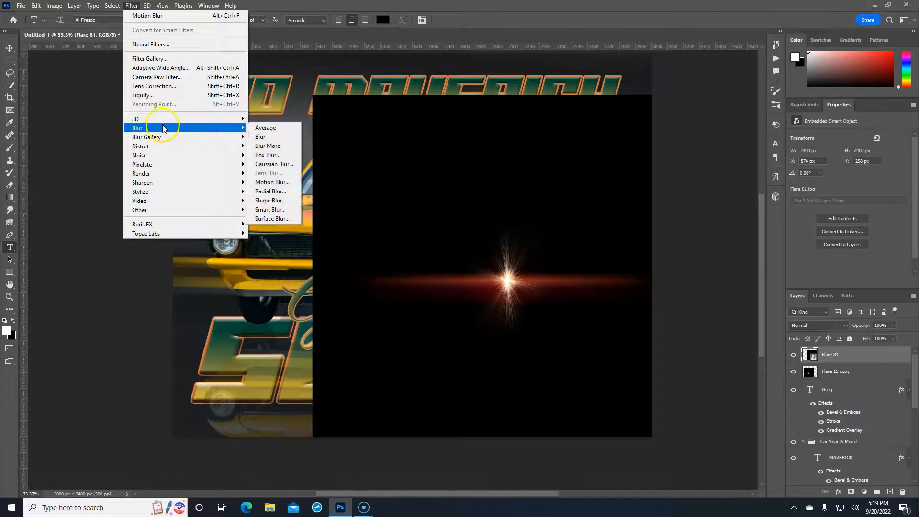
click(266, 164)
drag(709, 276, 715, 281)
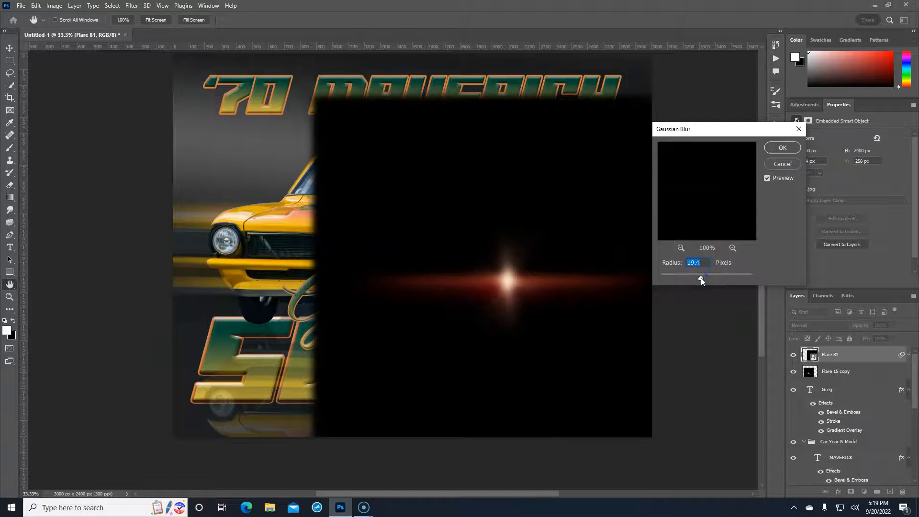
click(781, 149)
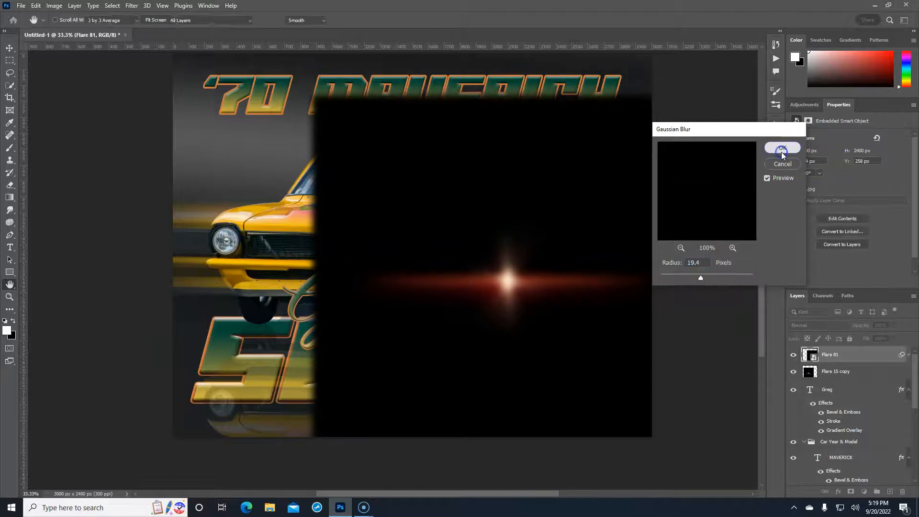
Set Flare 81 to Screen blending to drop its black square, then commit a transform
click(842, 326)
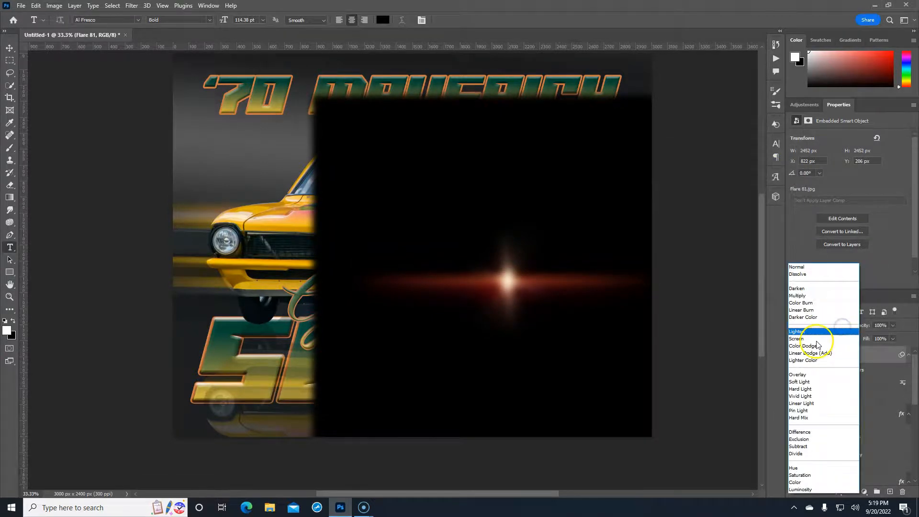
click(816, 339)
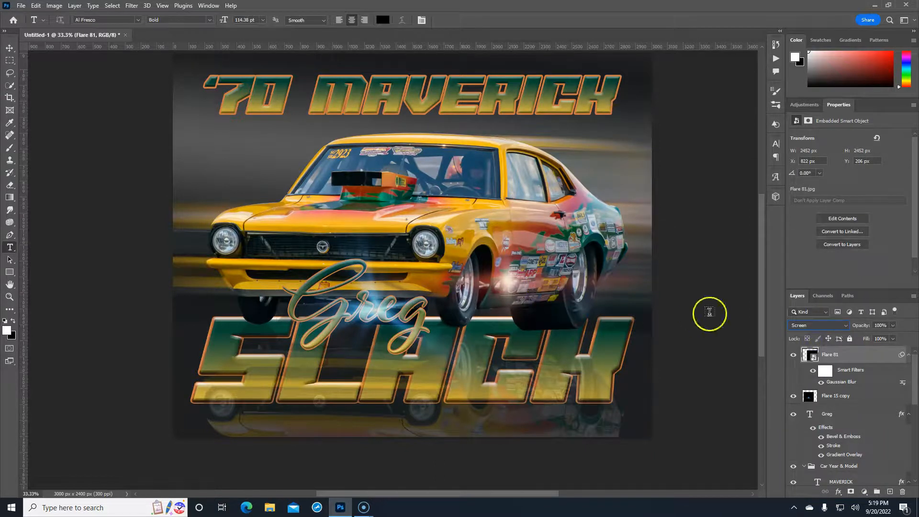
key(ctrl+t)
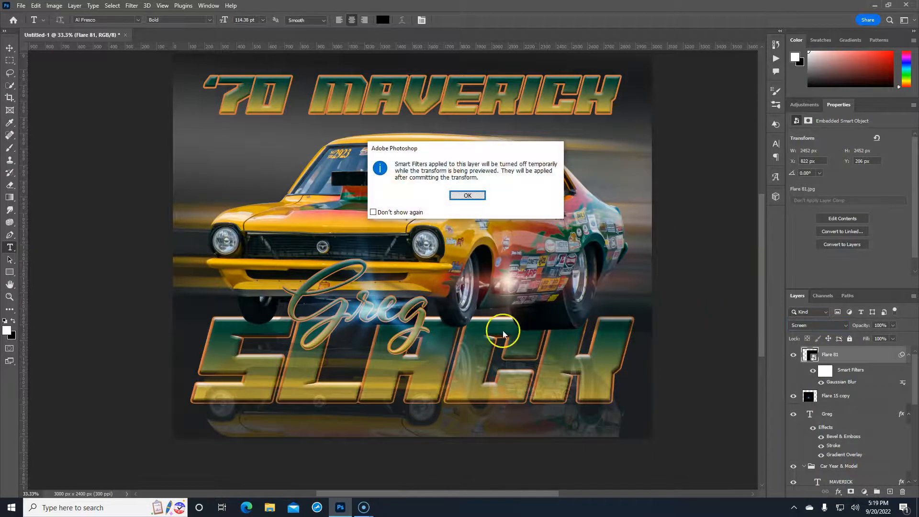
click(459, 195)
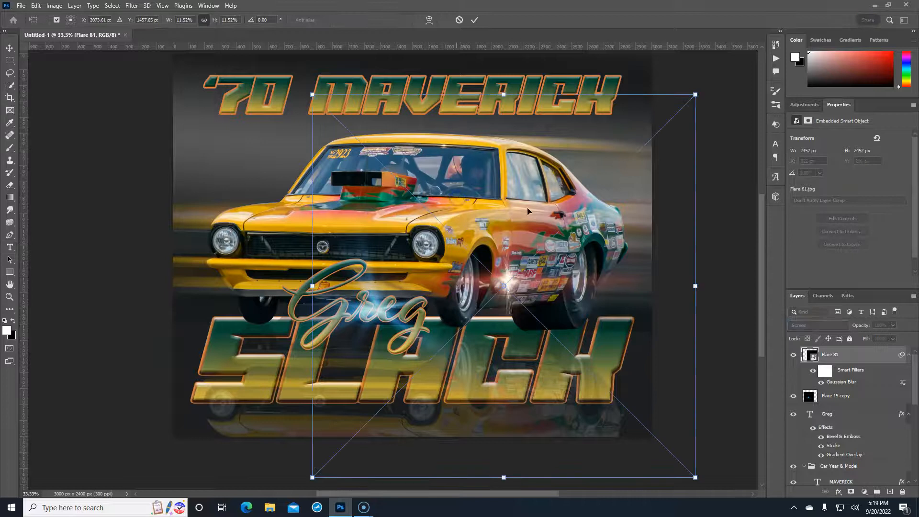
click(865, 354)
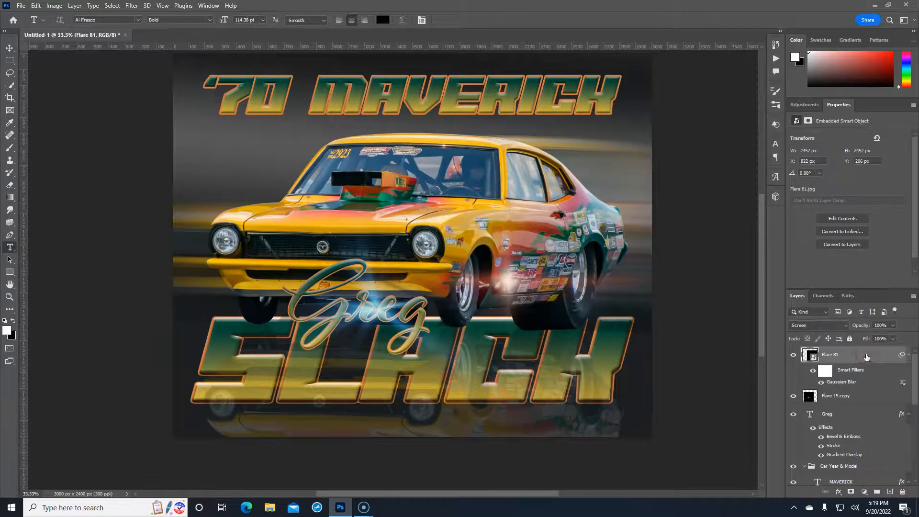
Rasterize Flare 81, move its glow onto the rear wheel arch, and set opacity to 82%
right_click(865, 354)
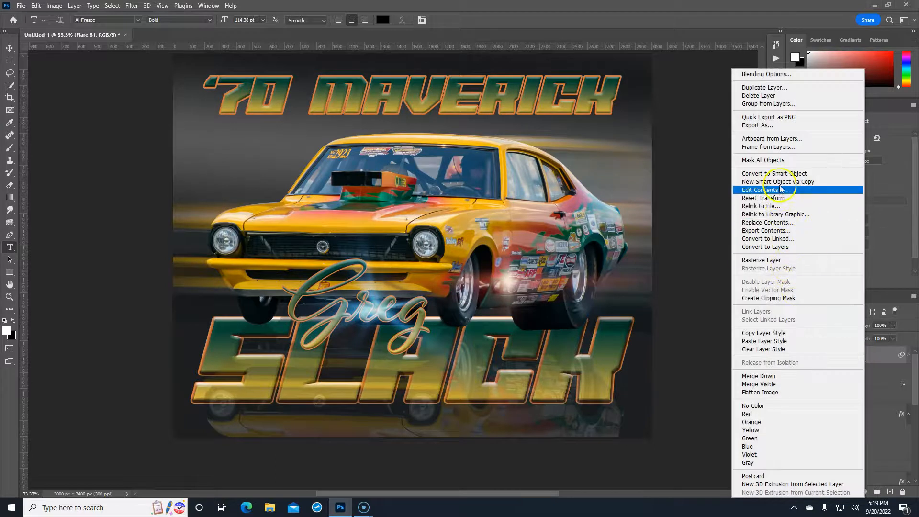
click(771, 260)
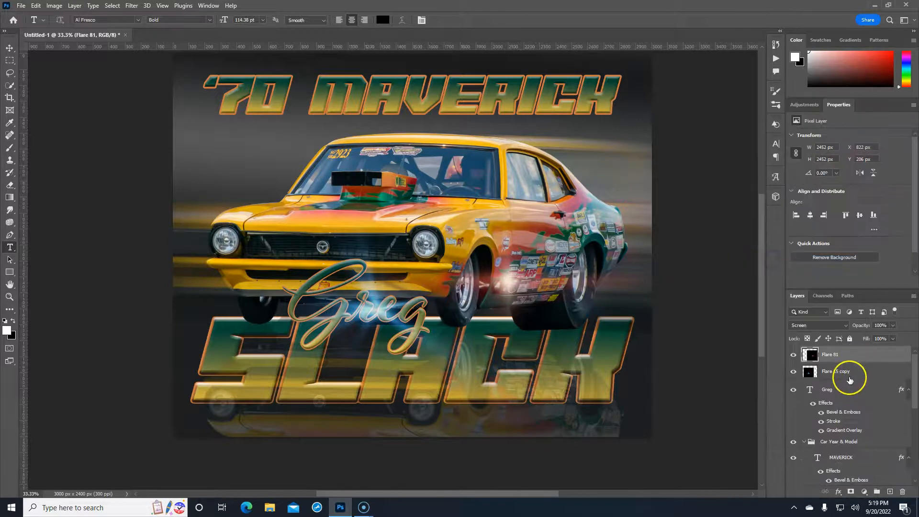
key(ctrl+t)
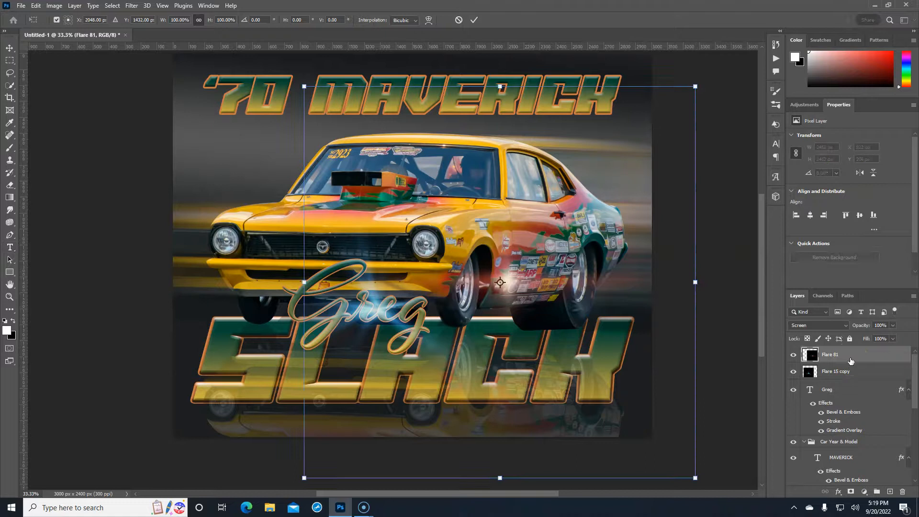
drag(613, 309, 688, 288)
key(Return)
key(t)
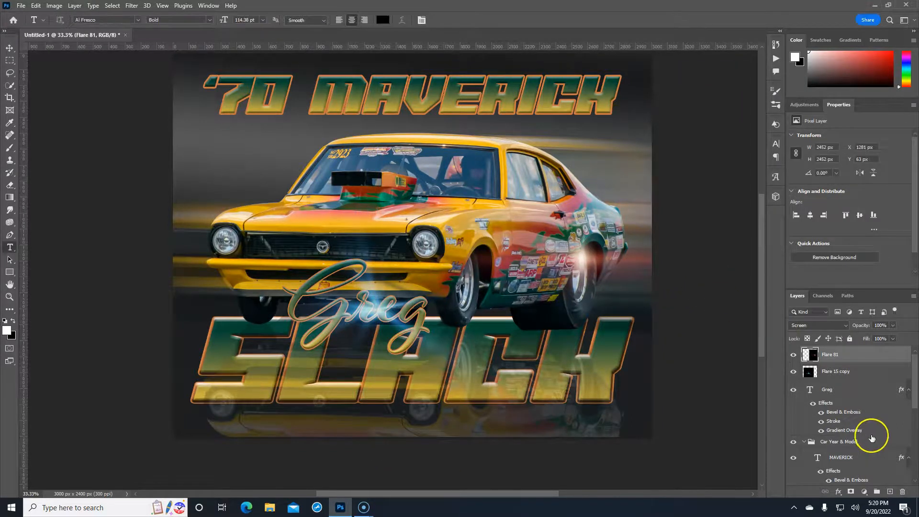
drag(870, 327, 861, 327)
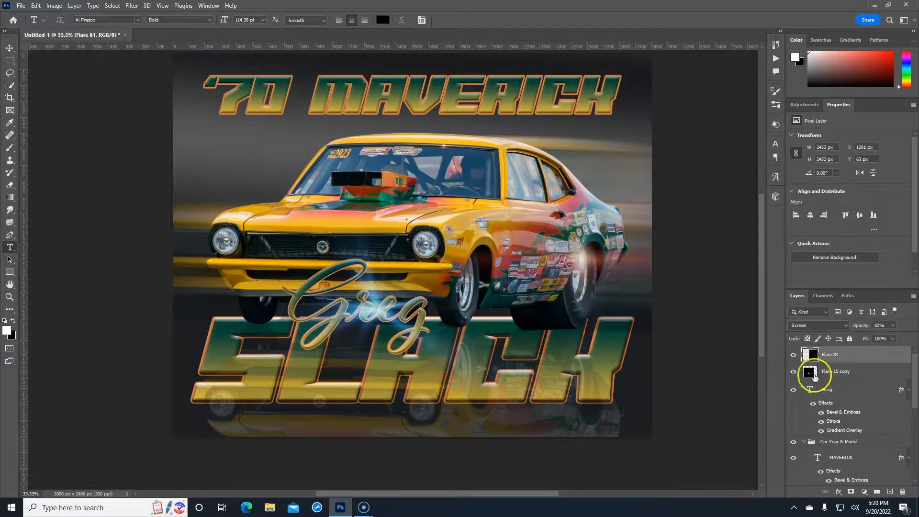
Select the Flare 15 copy layer and add a Hue/Saturation adjustment layer
click(793, 372)
click(793, 372)
click(858, 372)
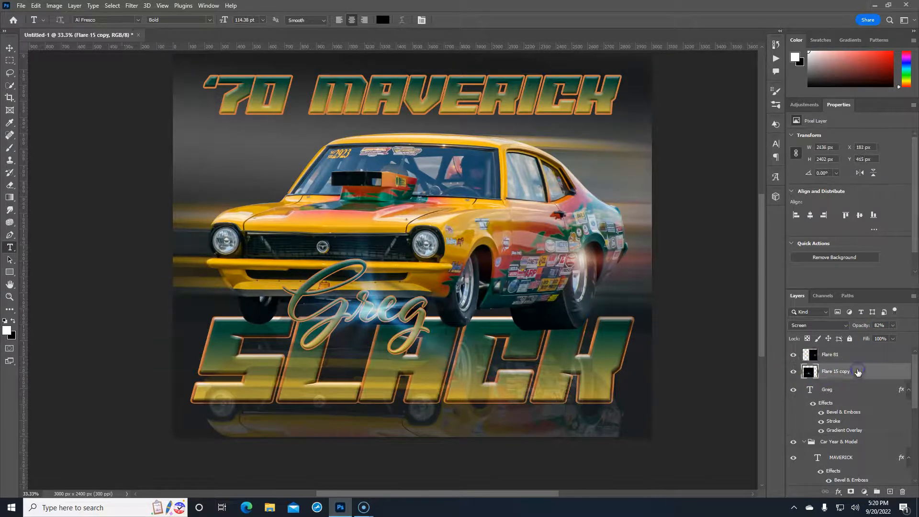
click(850, 372)
click(865, 492)
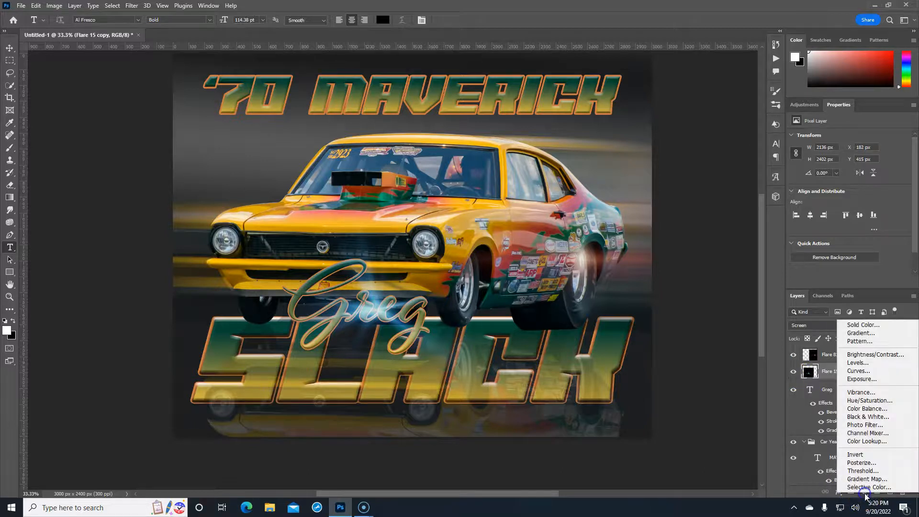
click(869, 401)
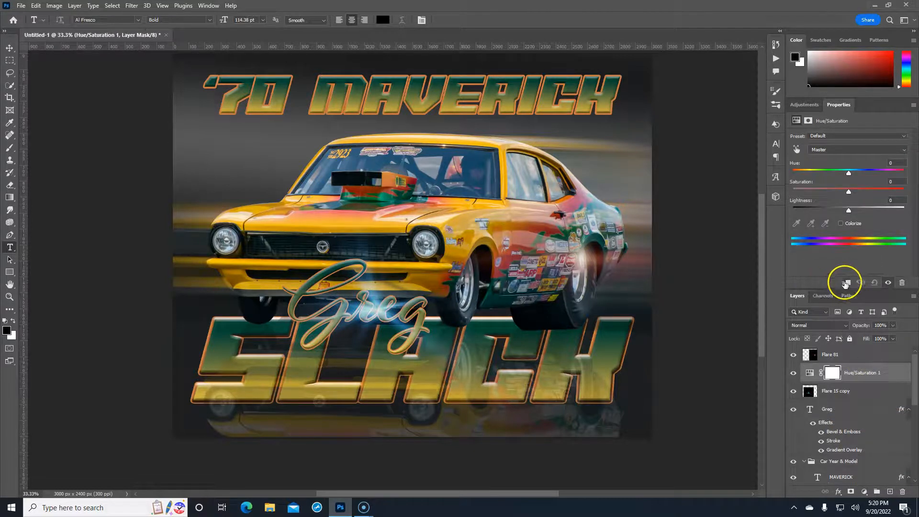
Clip the adjustment to the flare and colorize it red at hue 357, saturation 78
click(847, 284)
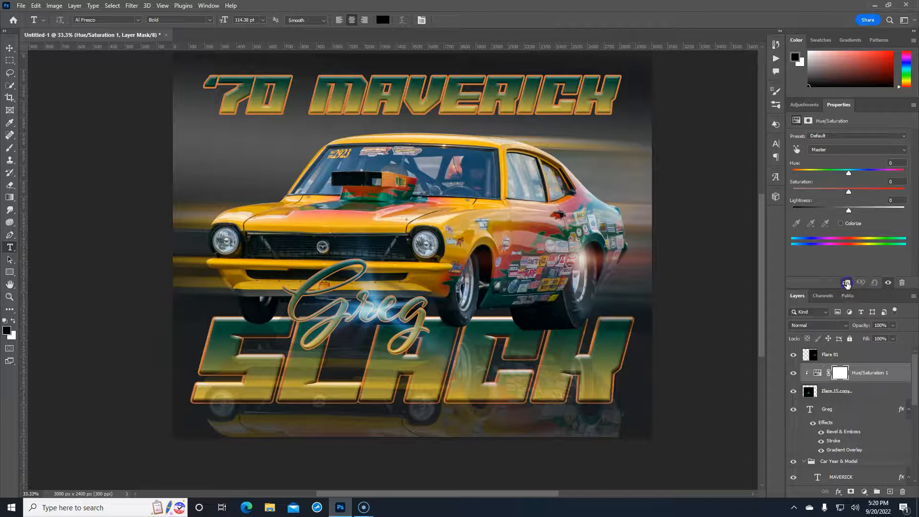
click(840, 223)
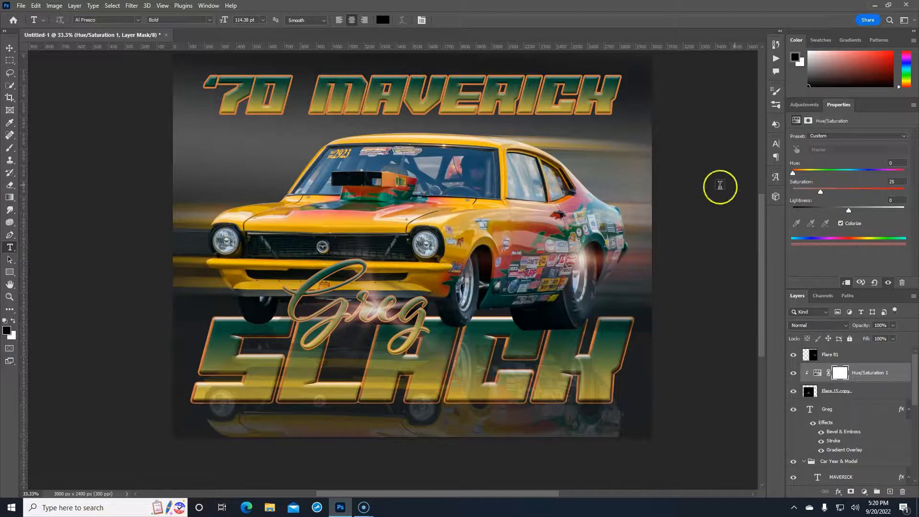
drag(797, 172, 882, 192)
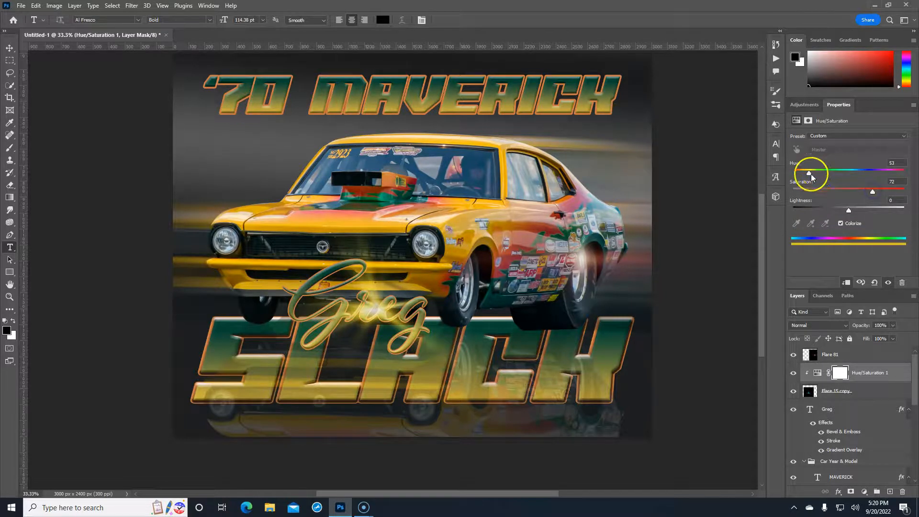
drag(808, 174, 904, 174)
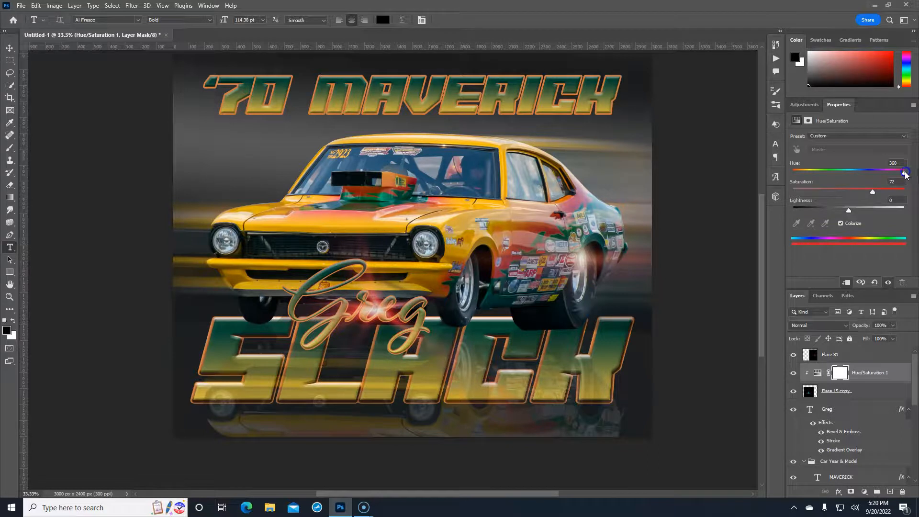
drag(905, 175, 902, 176)
mouse_move(888, 192)
mouse_down()
mouse_move(866, 192)
mouse_move(841, 211)
mouse_move(861, 209)
mouse_move(849, 211)
mouse_move(880, 189)
mouse_up()
click(857, 356)
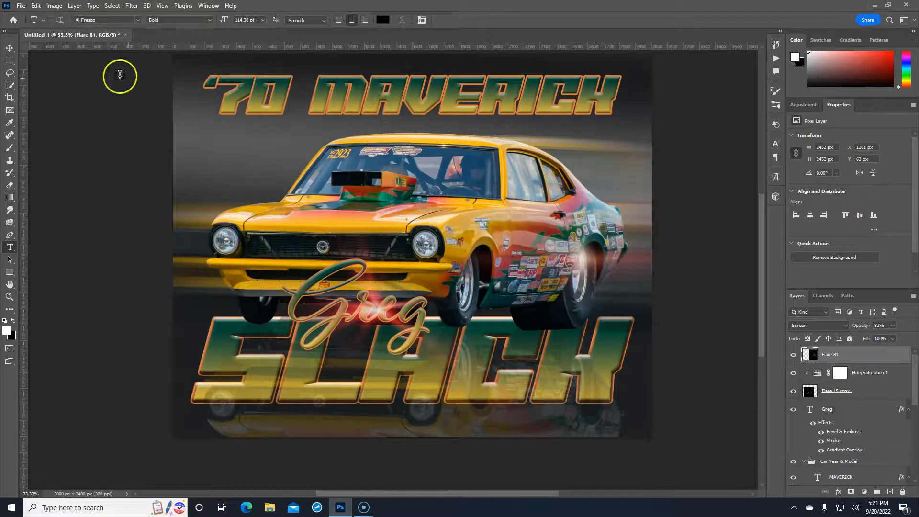
Place the Flare 74 image as an embedded layer, moved up near the MAVERICK title
click(21, 6)
click(57, 187)
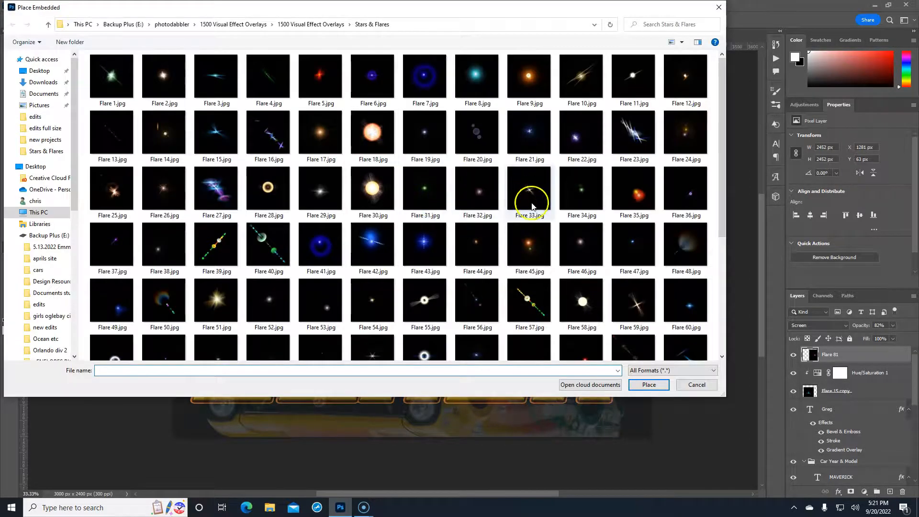
scroll(530, 211, down, 5)
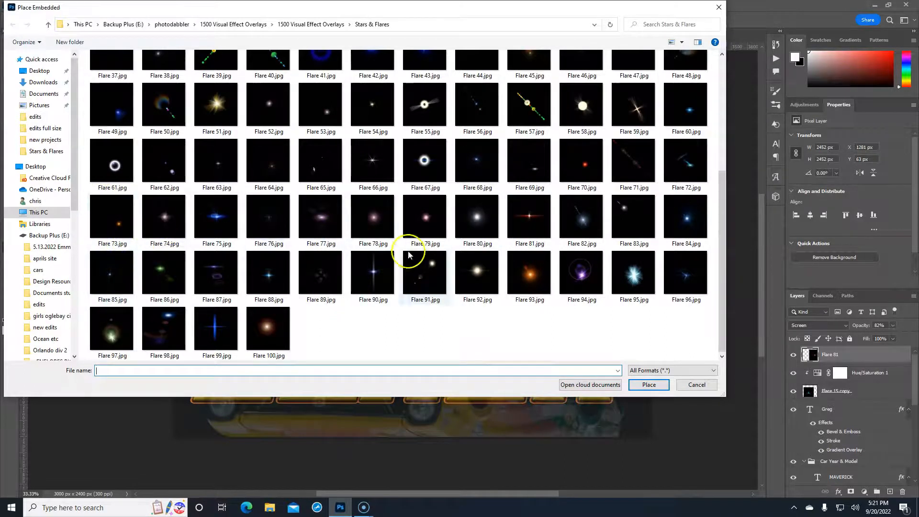
click(163, 230)
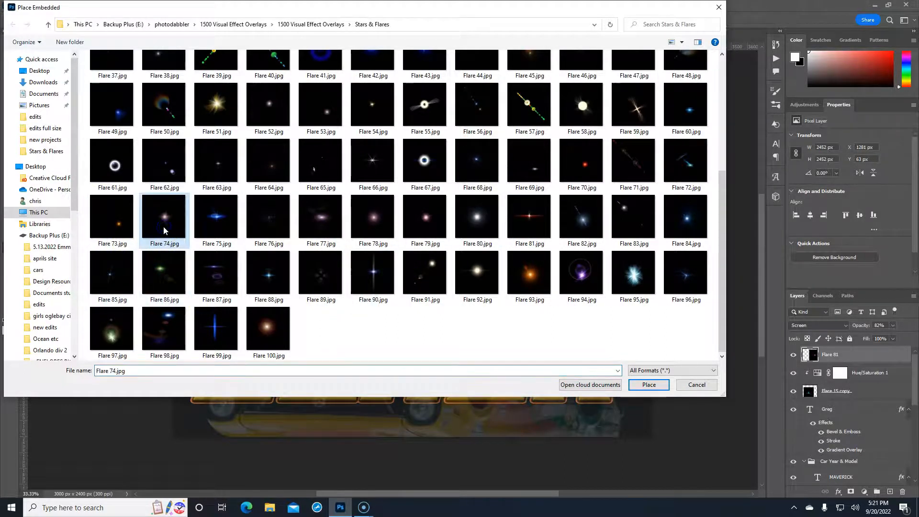
click(649, 384)
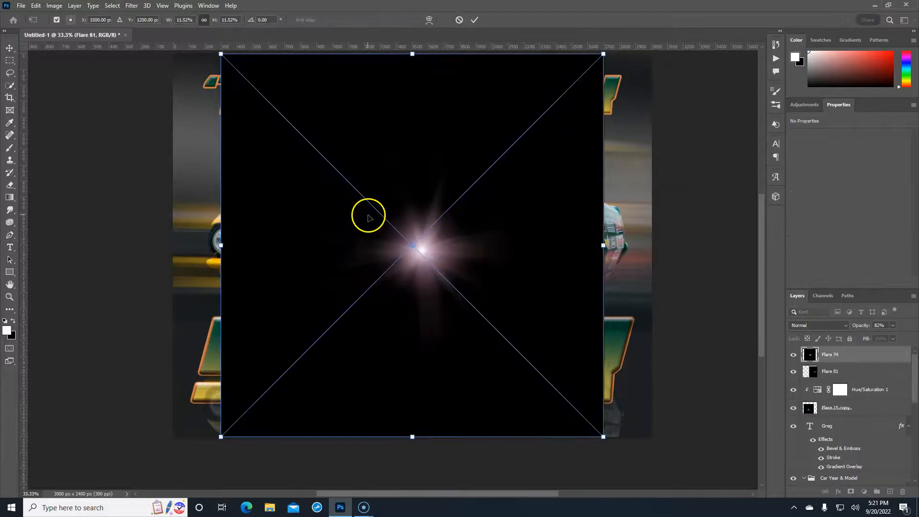
drag(425, 252, 375, 102)
key(Return)
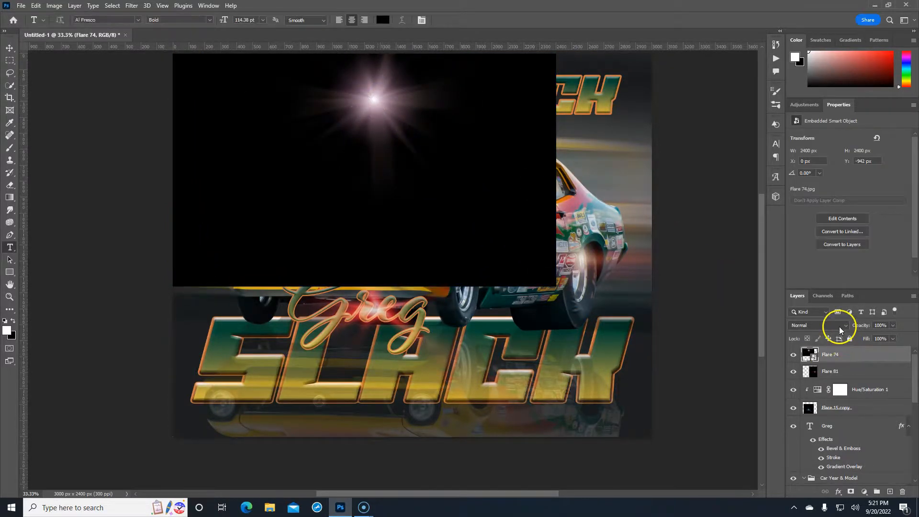
Set Flare 74 to Screen blending and shrink it to a small star sparkle
click(840, 326)
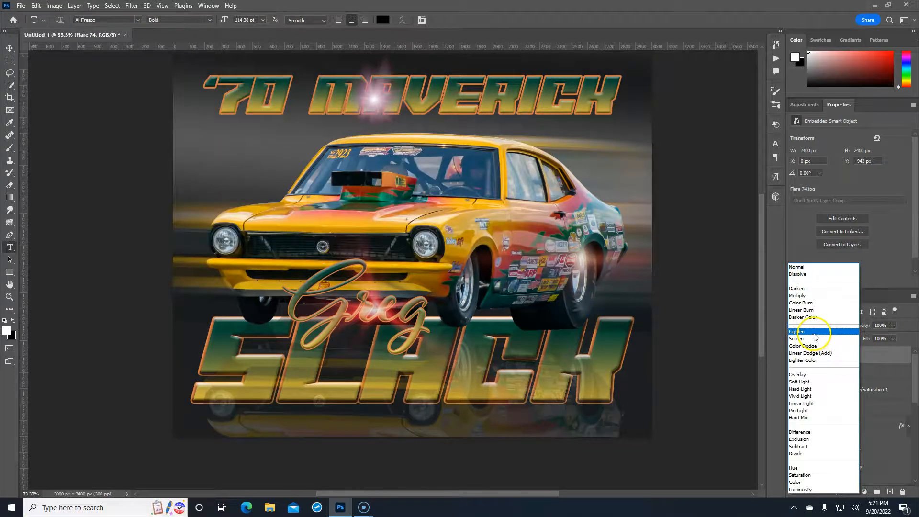
click(812, 338)
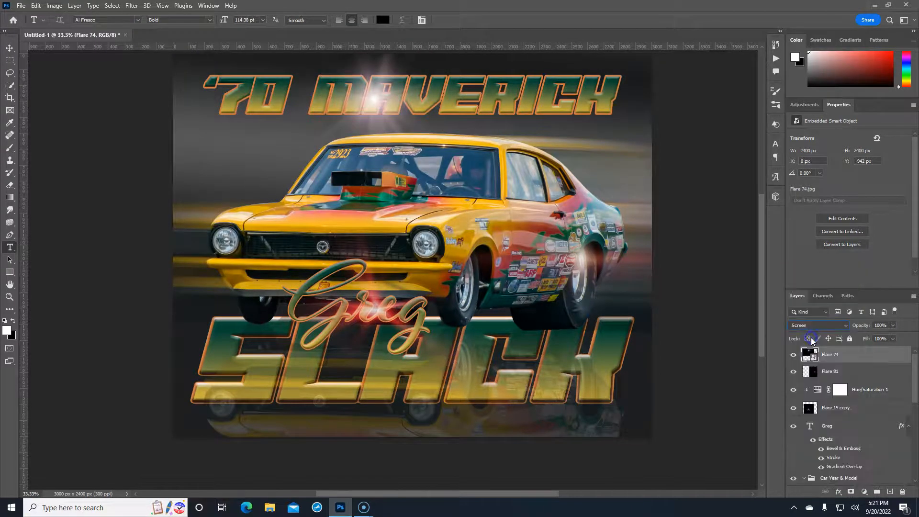
click(848, 354)
key(ctrl+t)
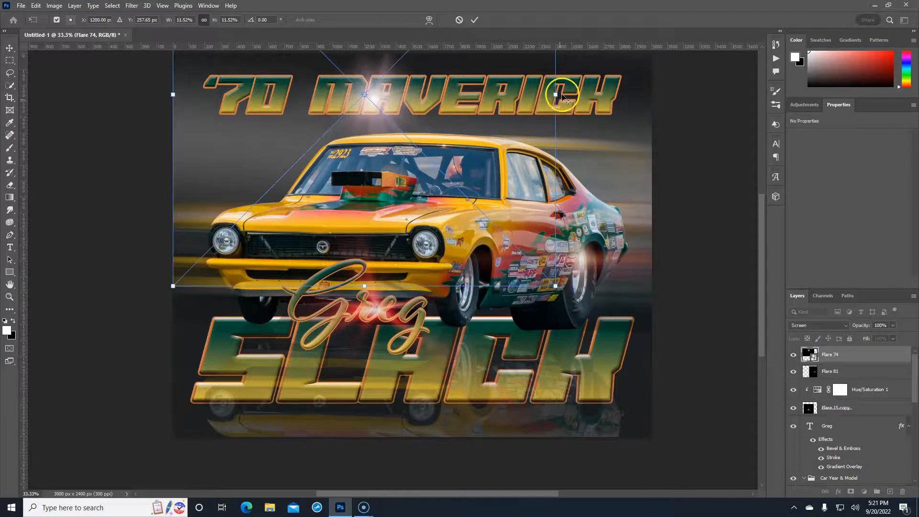
drag(554, 94, 412, 91)
Nudge the Flare 74 star up, then slightly right, and commit its position
key(Up)
key(Up)
key(Up)
key(Up)
key(Up)
key(Up)
key(Up)
key(Up)
key(Up)
key(Left)
key(Left)
key(Left)
key(Left)
key(Left)
key(Left)
key(Left)
key(Left)
key(Left)
key(Up)
key(Up)
key(Up)
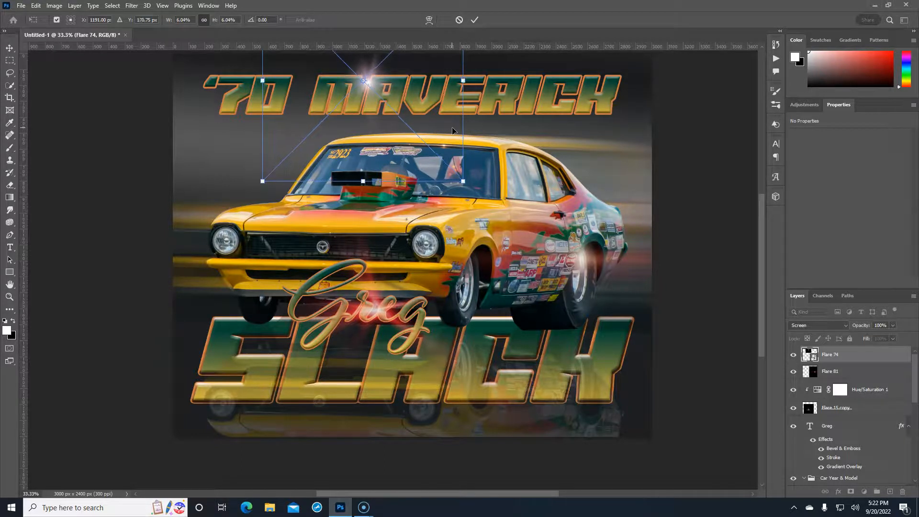
key(Right)
key(Right)
key(Right)
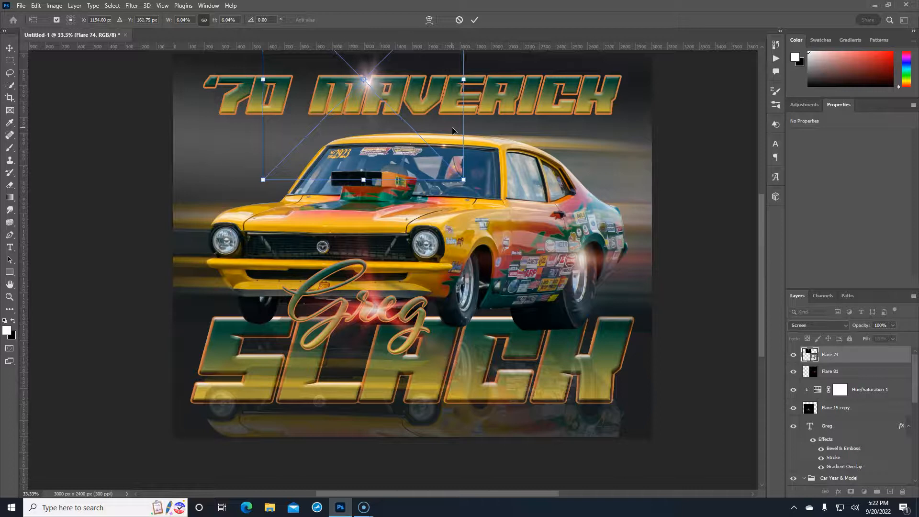
key(Right)
key(Right)
key(Right)
key(Return)
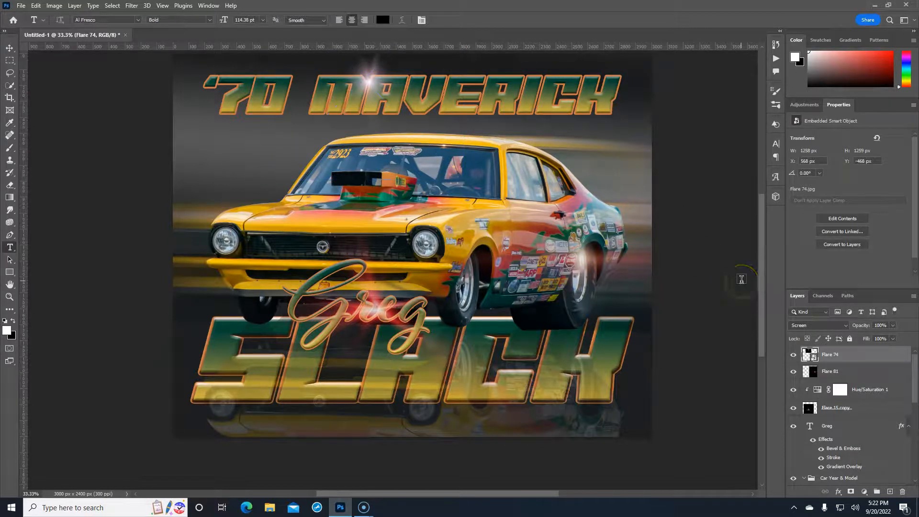
Duplicate Flare 74 and move the copy onto the right end of the SLACK lettering
right_click(863, 360)
key(ctrl+j)
key(ctrl+t)
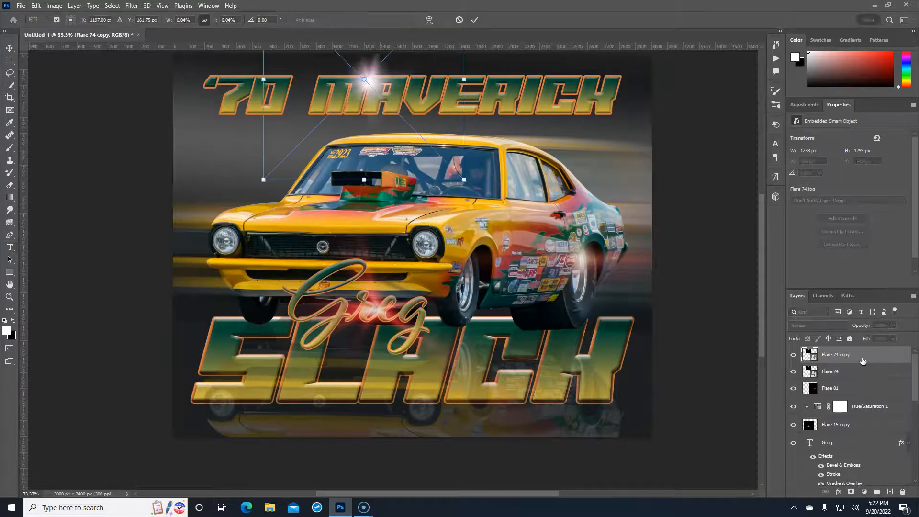
drag(416, 160, 564, 422)
key(Right)
key(Right)
key(Down)
key(Return)
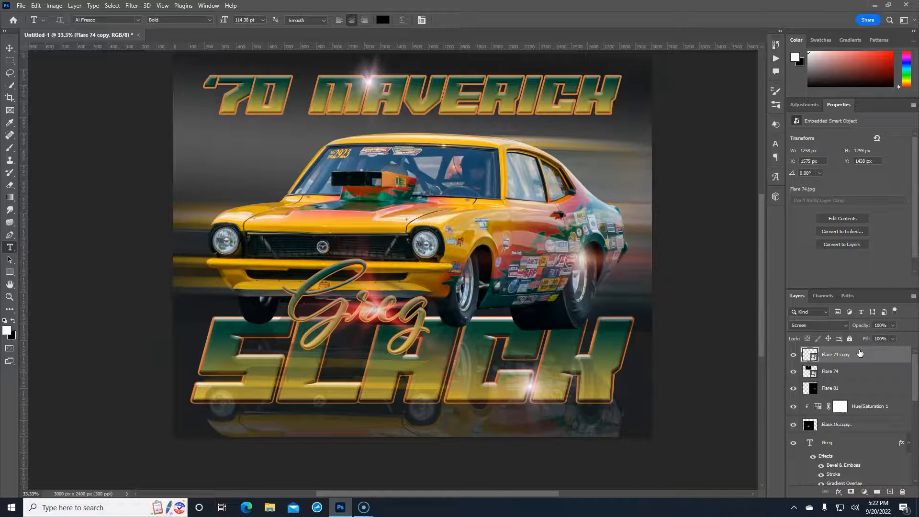
Select the Hue/Saturation 1 adjustment layer in the Layers panel
click(838, 390)
click(848, 426)
click(866, 407)
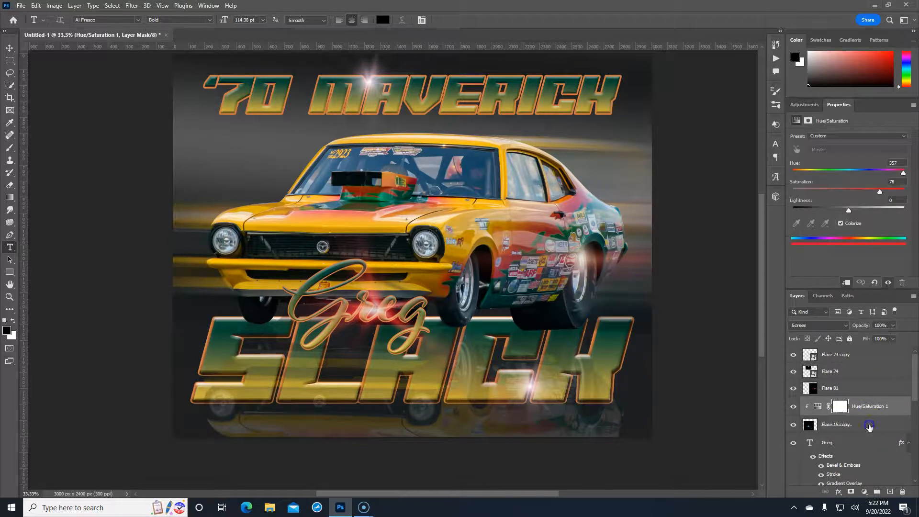
Dim the Flare 15 copy glow behind Greg to about 30% opacity
click(864, 425)
click(888, 327)
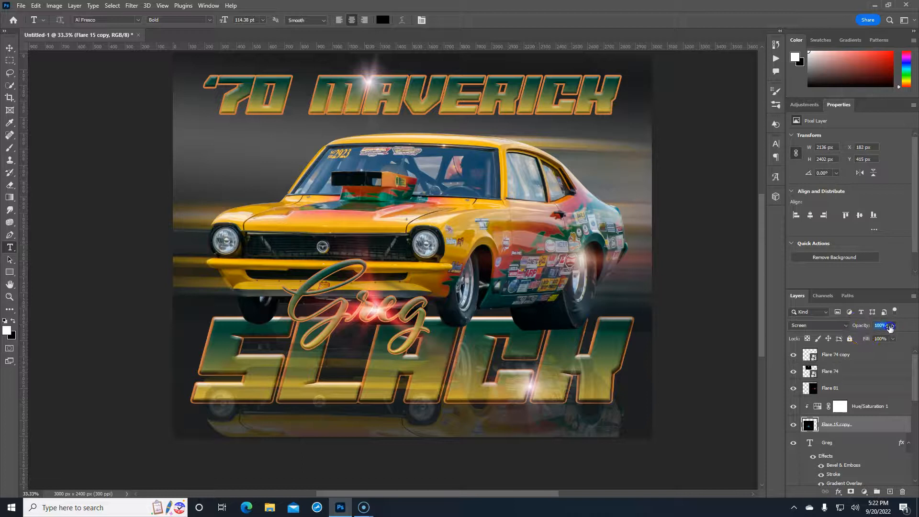
drag(889, 327, 877, 326)
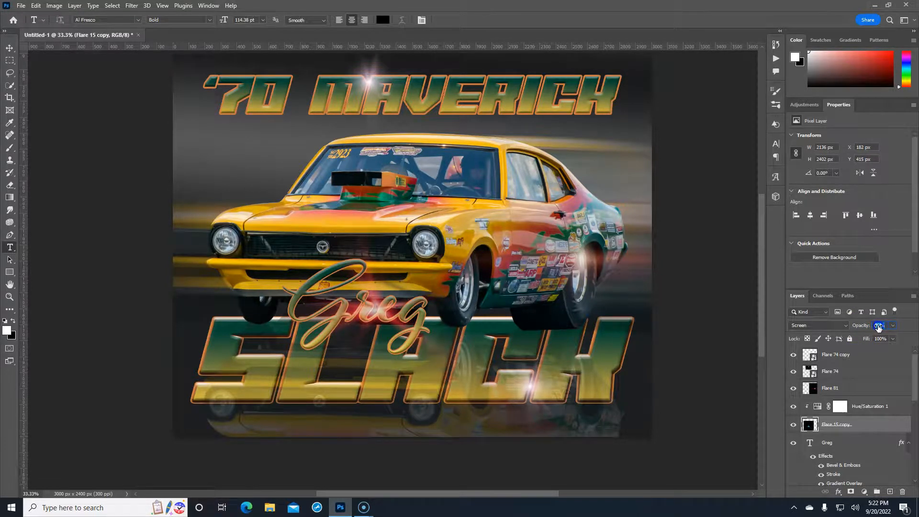
Recolour the Hue/Saturation 1 tint from red to green: hue 97, saturation 54
click(870, 407)
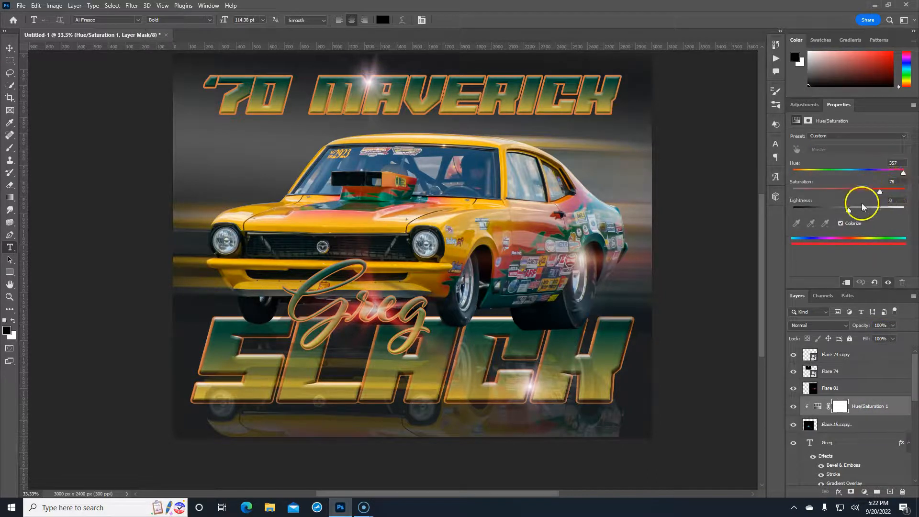
mouse_move(848, 210)
mouse_down()
mouse_move(882, 211)
mouse_move(827, 210)
mouse_move(872, 207)
mouse_move(859, 210)
mouse_up()
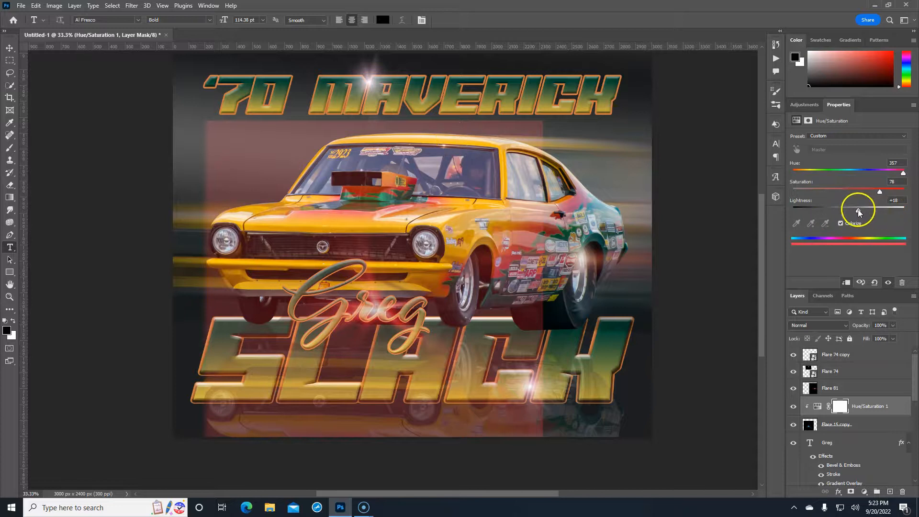
drag(856, 214, 853, 213)
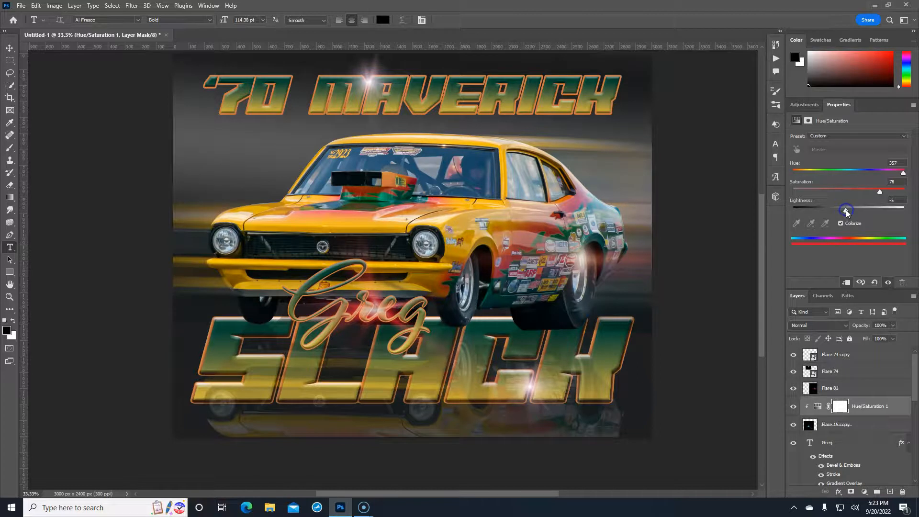
drag(899, 171, 854, 195)
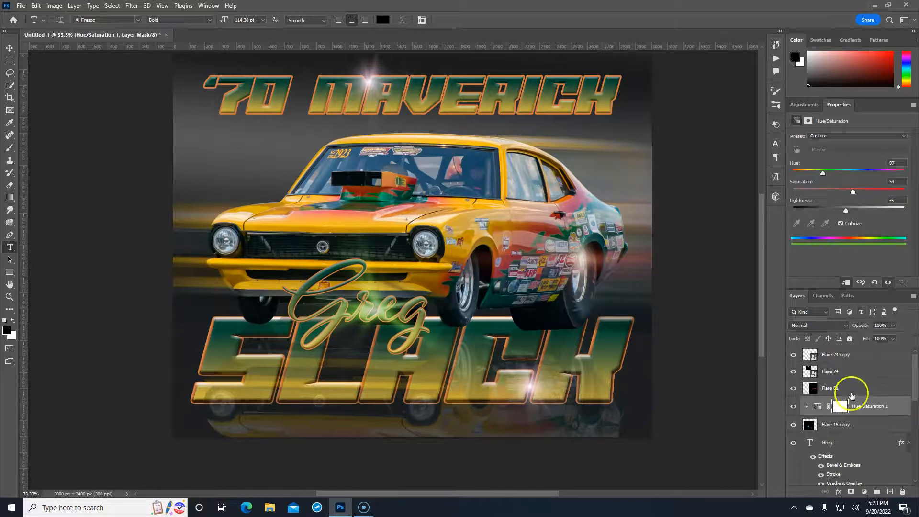
Add a Curves adjustment clipped to the car layer, lifting input 104 to output 133
scroll(854, 384, down, 2)
scroll(855, 384, down, 4)
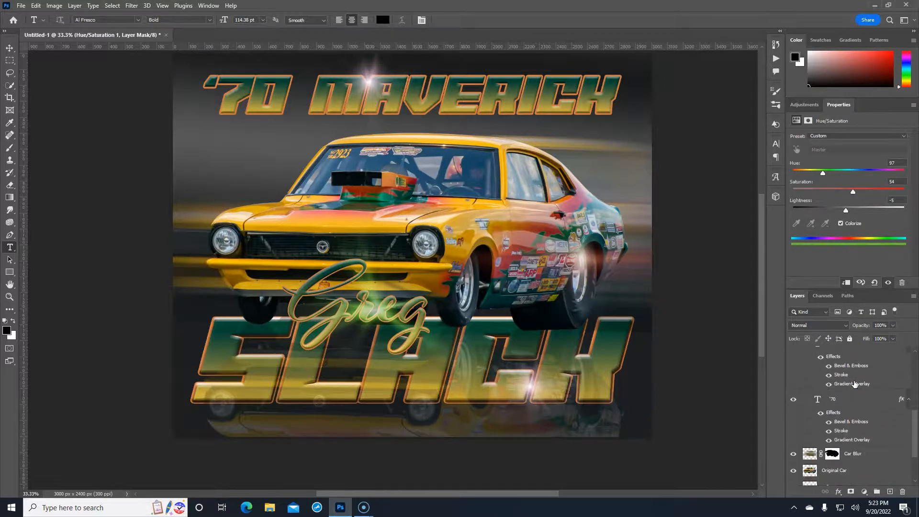
scroll(855, 384, down, 2)
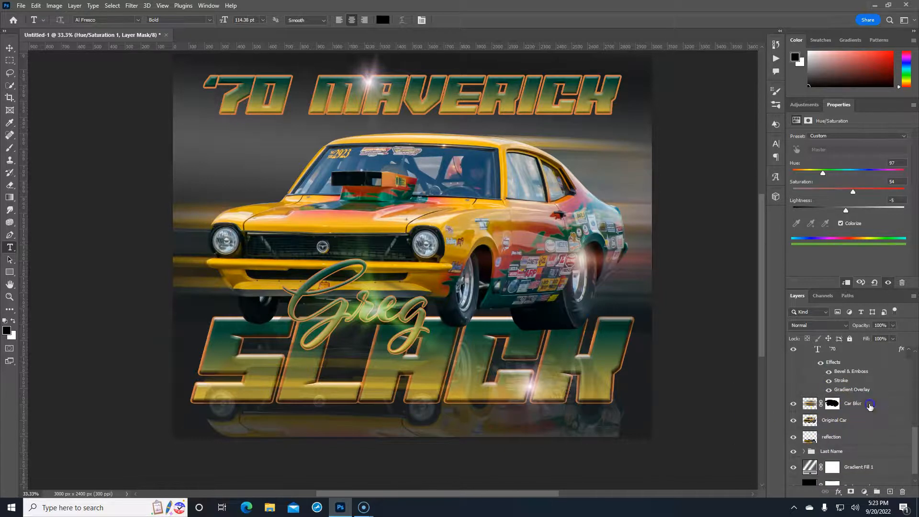
click(870, 407)
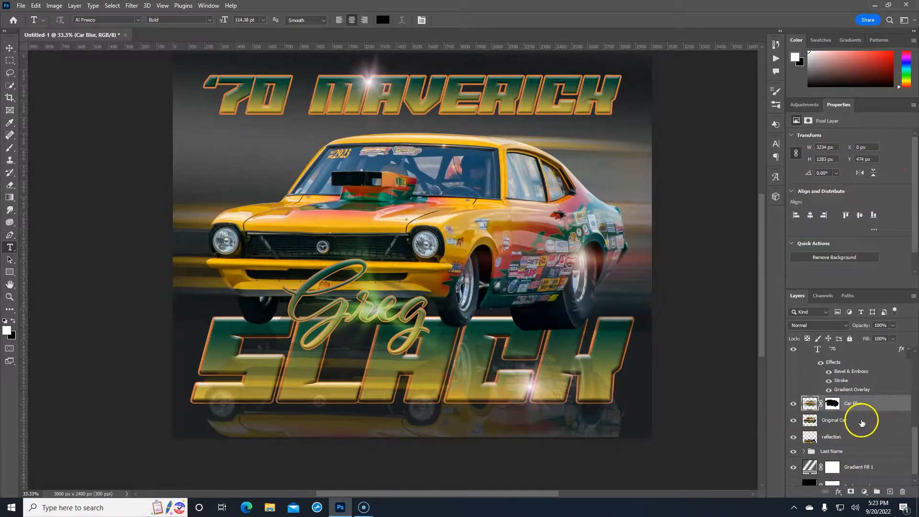
click(860, 421)
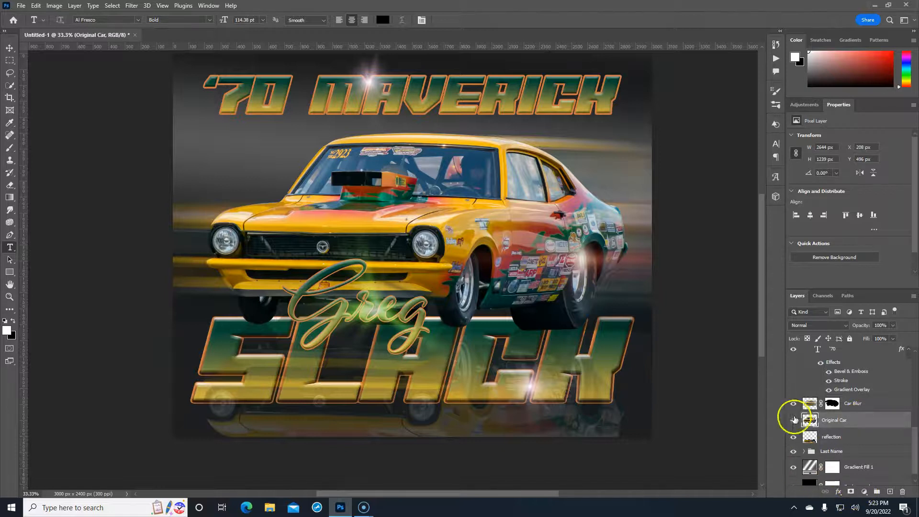
click(864, 491)
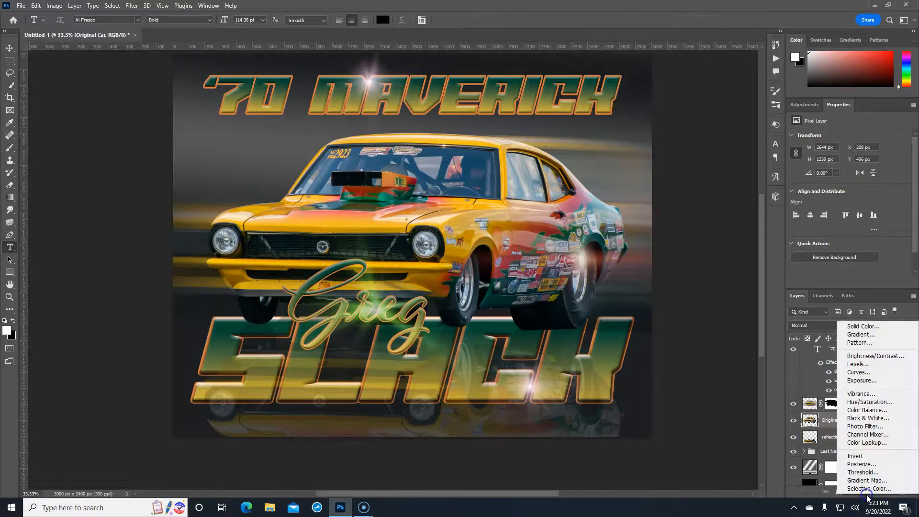
click(858, 372)
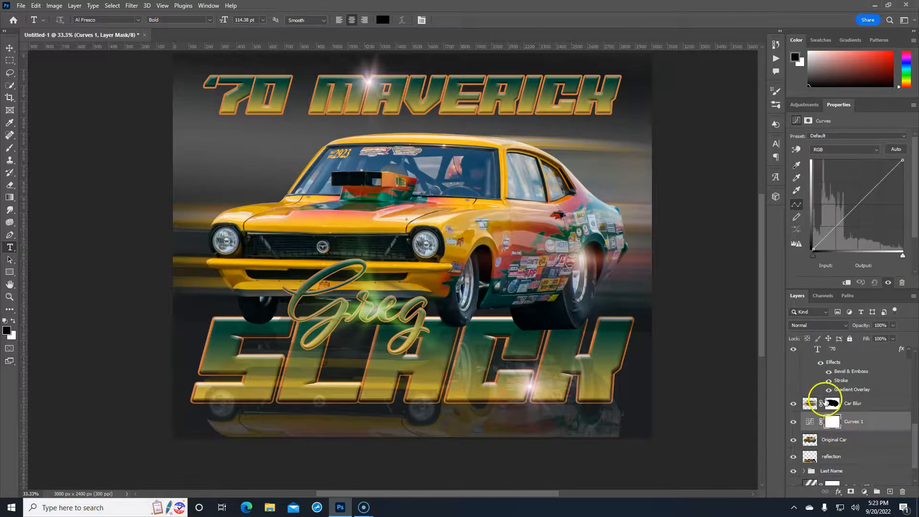
click(846, 284)
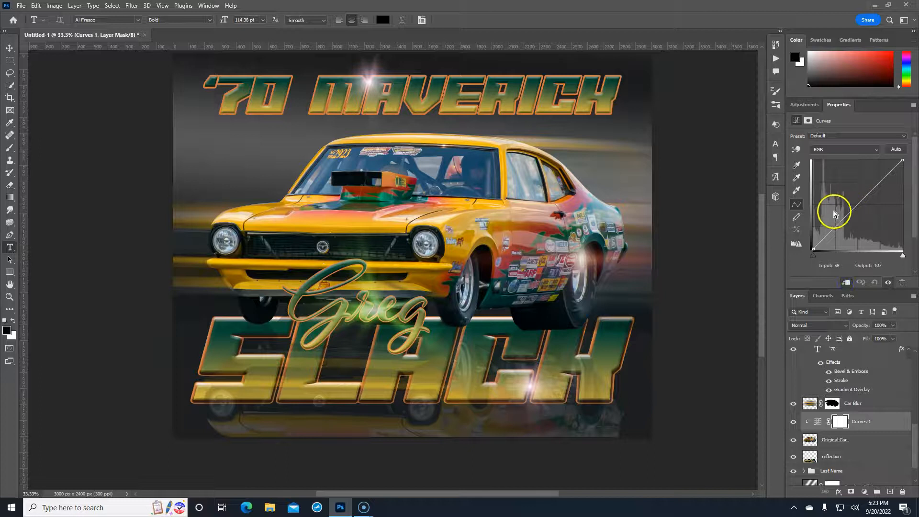
drag(839, 223, 851, 204)
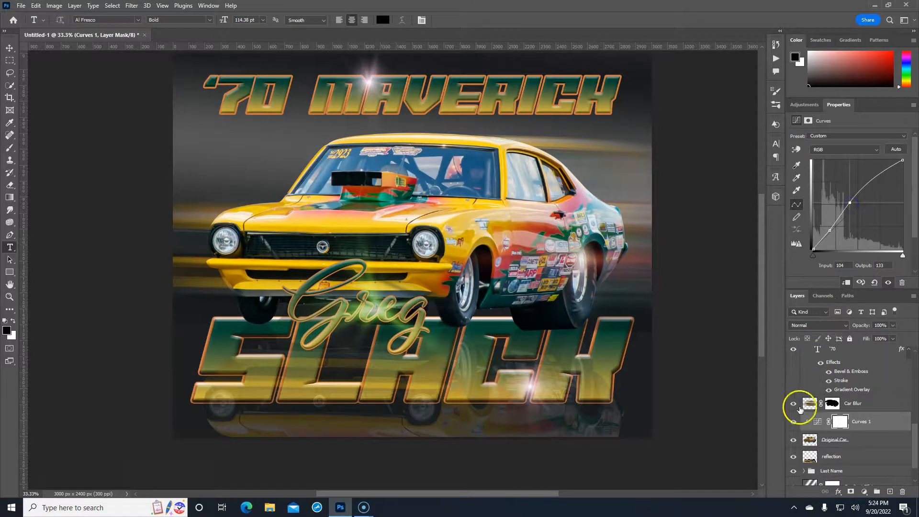
Compare the car before and after the Curves brightening, then reselect the Flare 74 copy layer
click(794, 424)
click(794, 424)
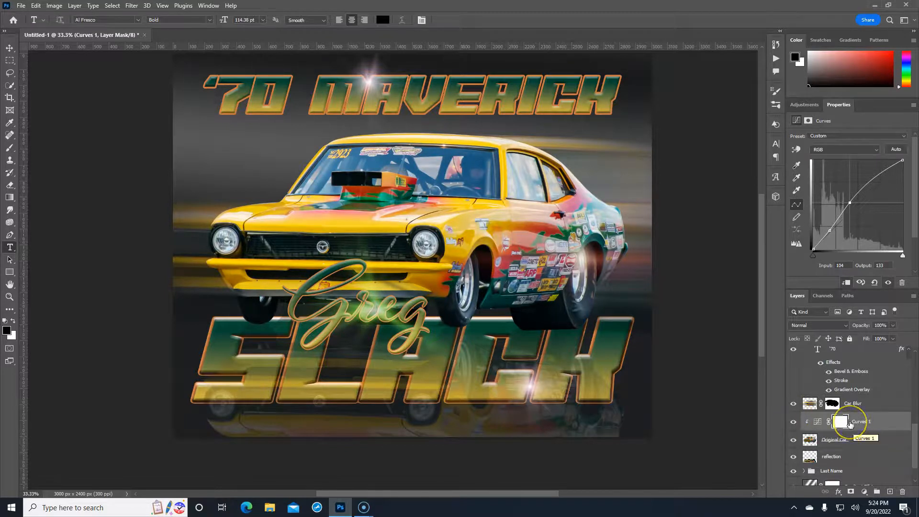
scroll(838, 442, up, 2)
scroll(839, 443, up, 2)
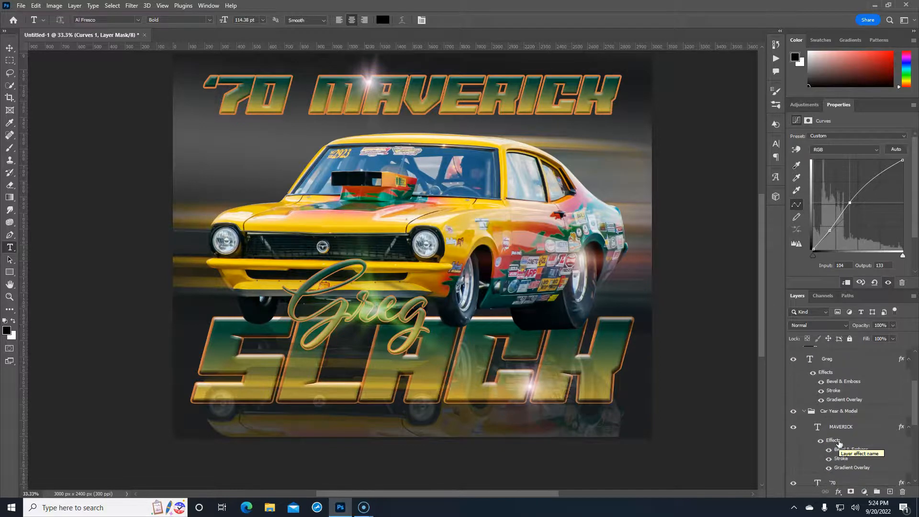
scroll(839, 443, up, 2)
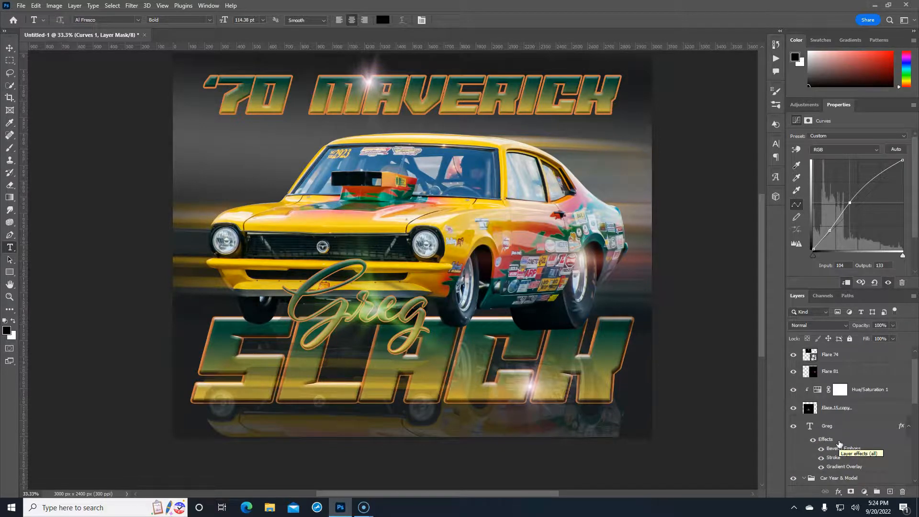
scroll(836, 441, up, 1)
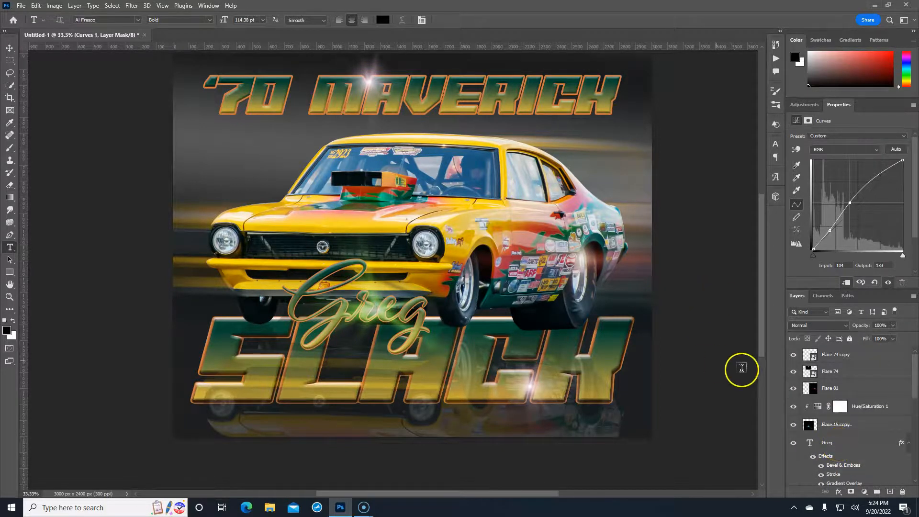
click(870, 354)
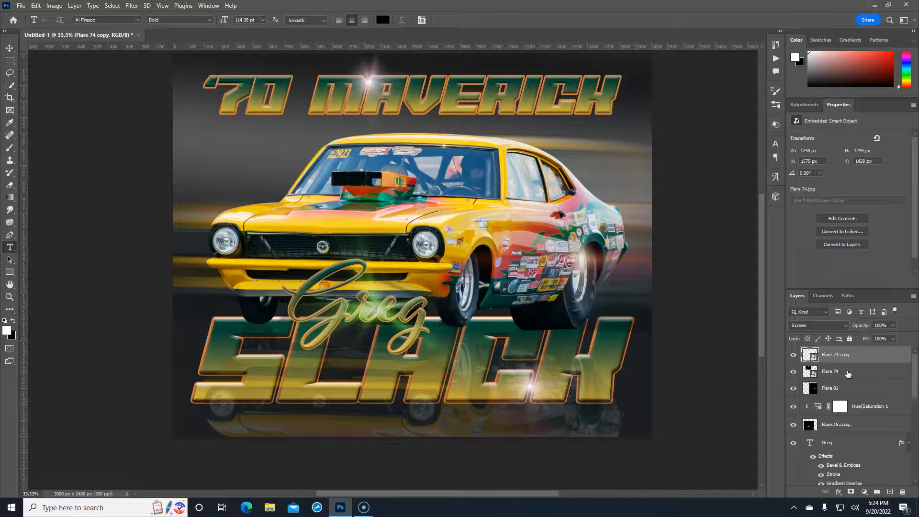
Stamp all visible layers into a new Layer 1 and hide every layer except it
key(ctrl+shift+alt+e)
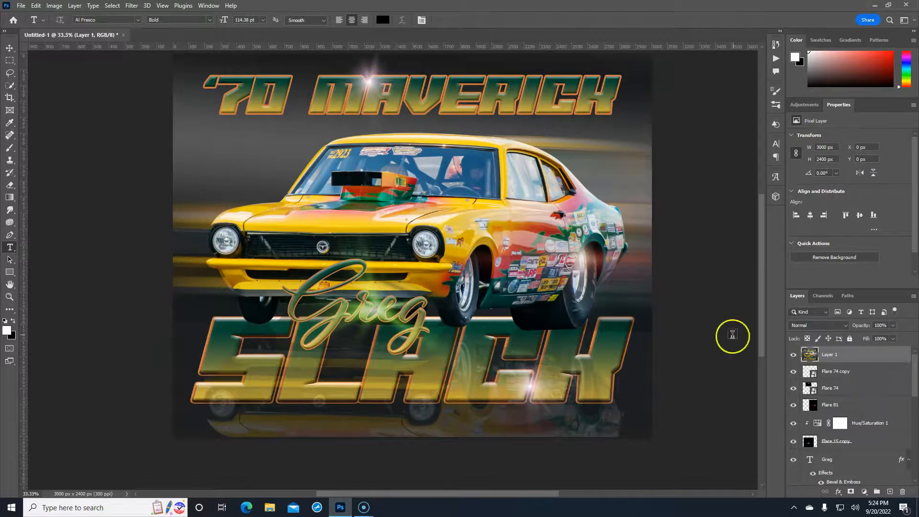
click(793, 355)
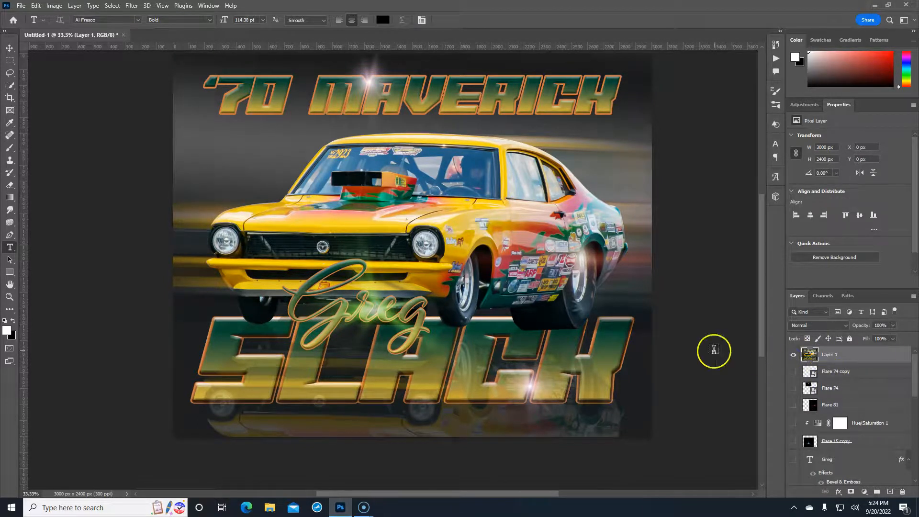
click(861, 357)
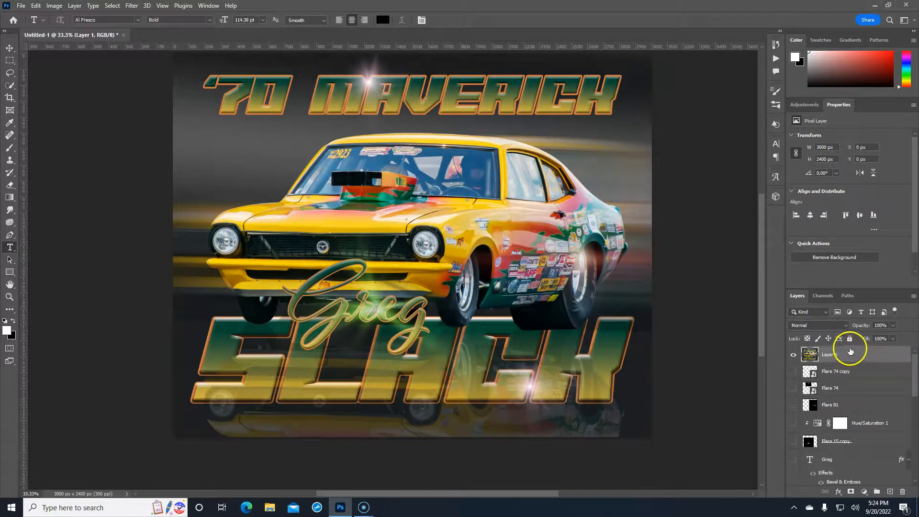
click(132, 6)
Open the Camera Raw Filter on Layer 1 and leave the Optics vignette at 0
click(151, 78)
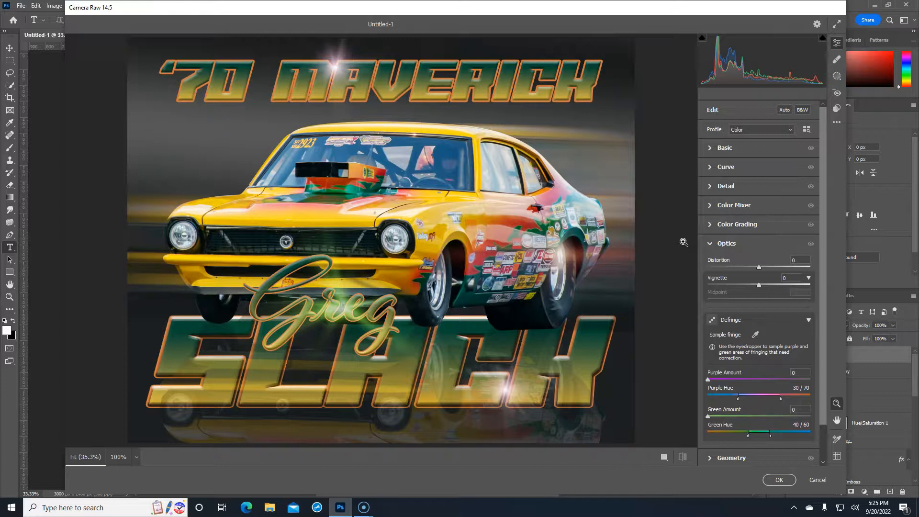
click(684, 225)
mouse_move(759, 284)
mouse_down()
mouse_move(705, 285)
mouse_move(785, 285)
mouse_move(759, 285)
mouse_up()
click(709, 243)
In the Basic panel, set Exposure to -0.45 and Clarity to +26, with Contrast at 0
click(711, 149)
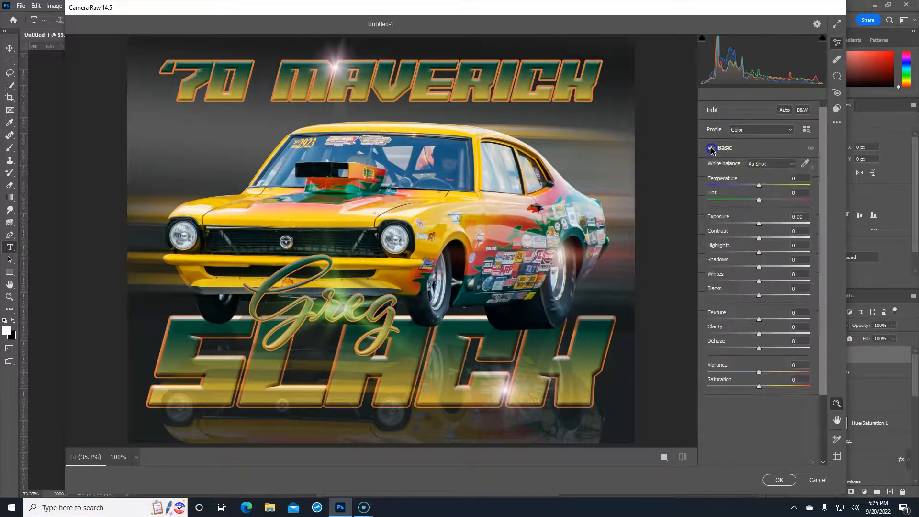
drag(761, 220, 761, 243)
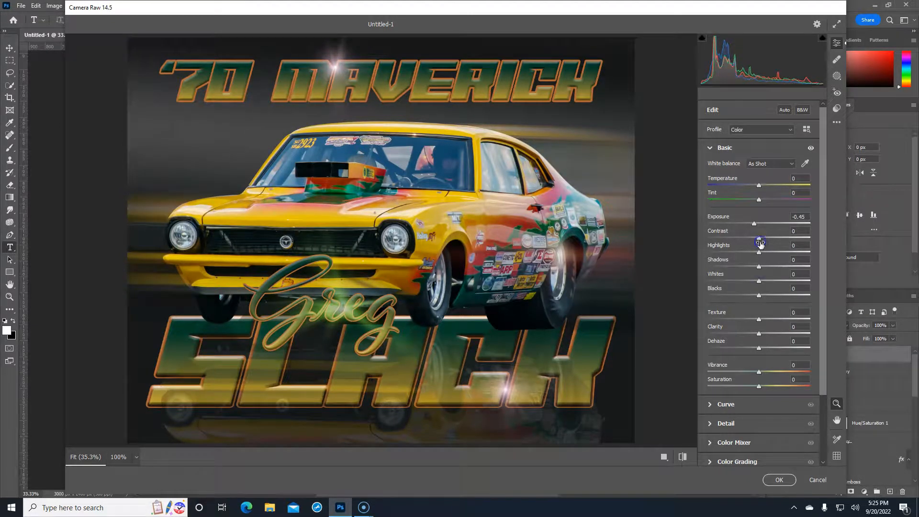
drag(759, 333, 797, 332)
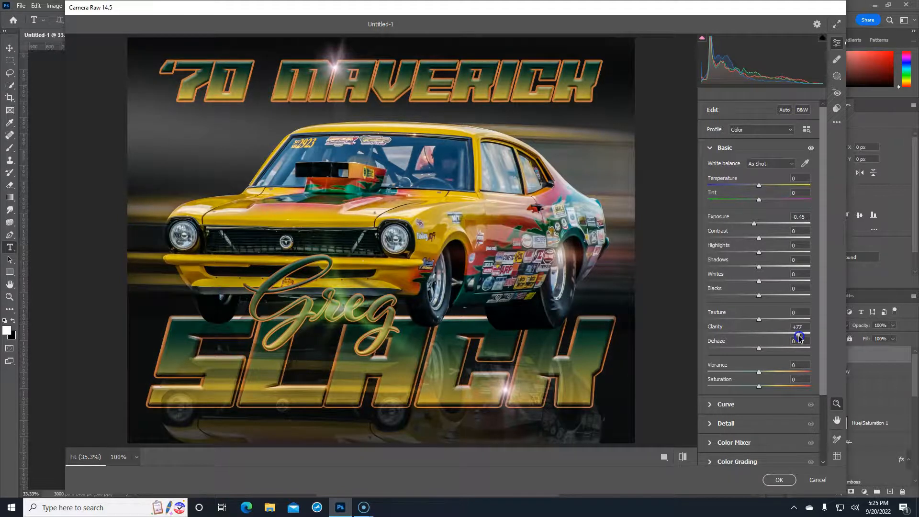
drag(799, 336, 766, 337)
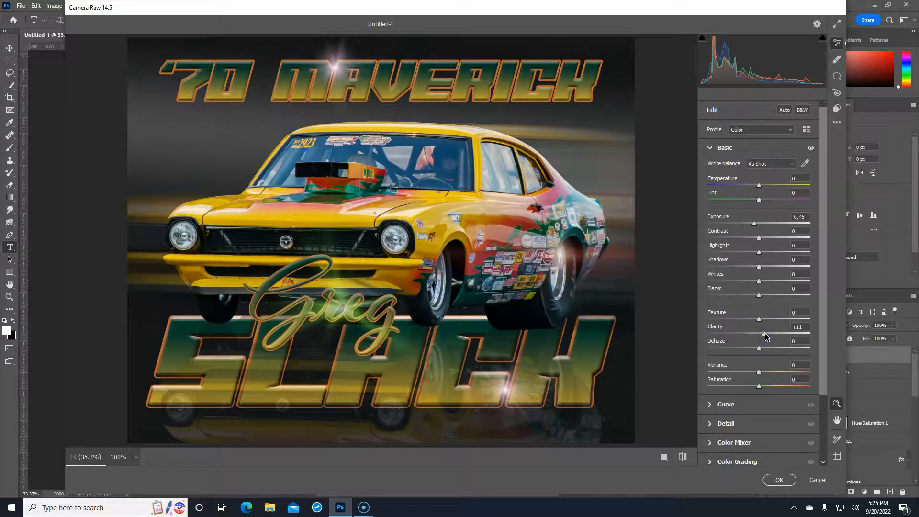
drag(765, 337, 772, 336)
mouse_move(758, 238)
mouse_down()
mouse_move(740, 241)
mouse_move(748, 241)
mouse_up()
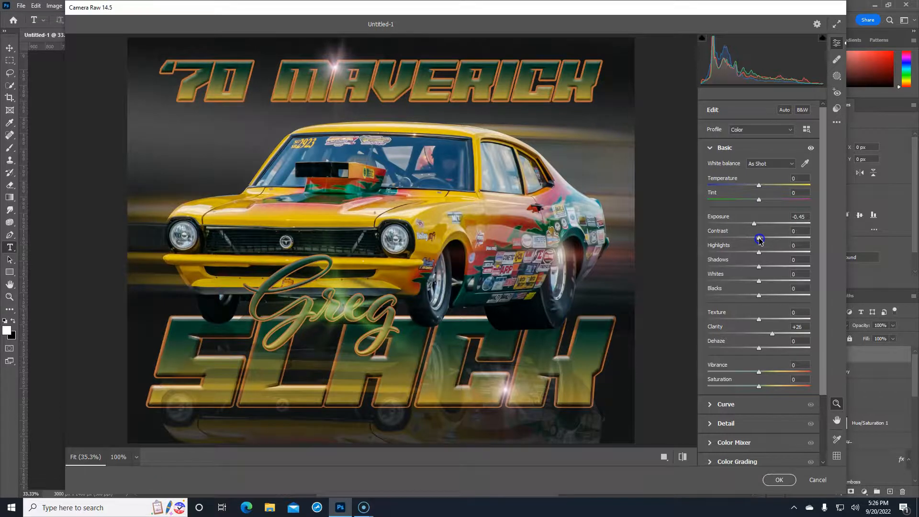
Lower Highlights to -5 and add Texture +14, then return a trial Dehaze to 0
drag(758, 252, 768, 281)
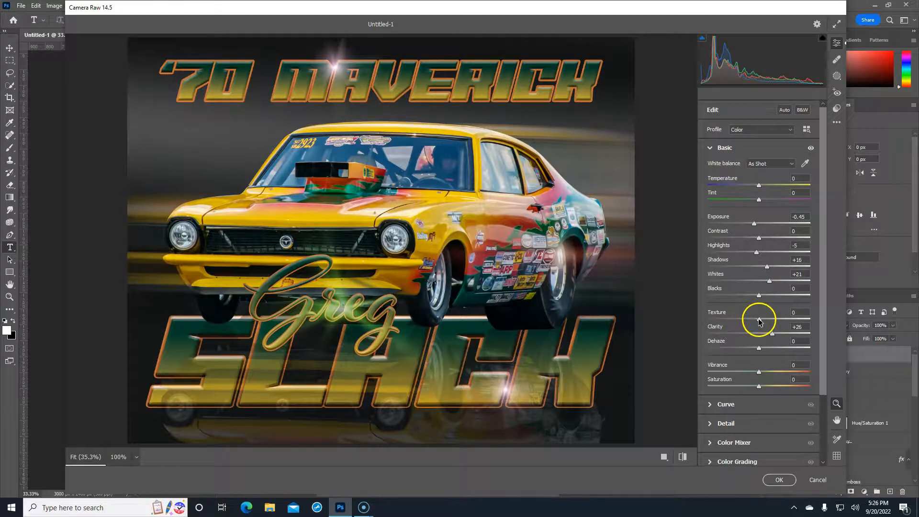
drag(801, 317, 772, 325)
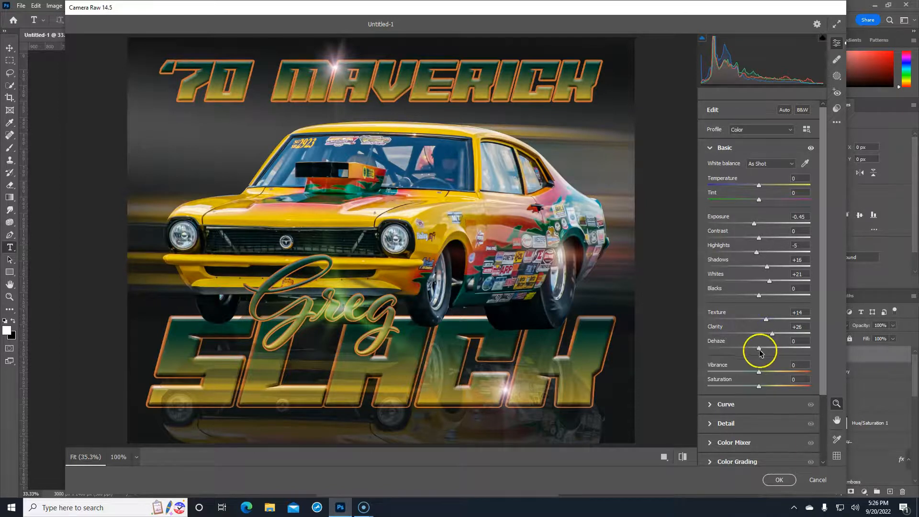
drag(759, 347, 734, 348)
drag(750, 349, 756, 349)
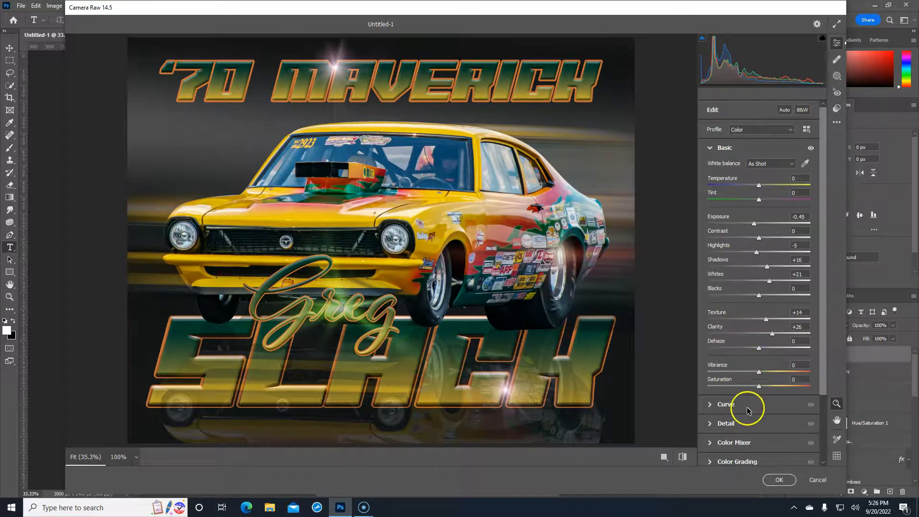
Test Vibrance and Saturation boosts, then return both to 0
drag(759, 372, 695, 379)
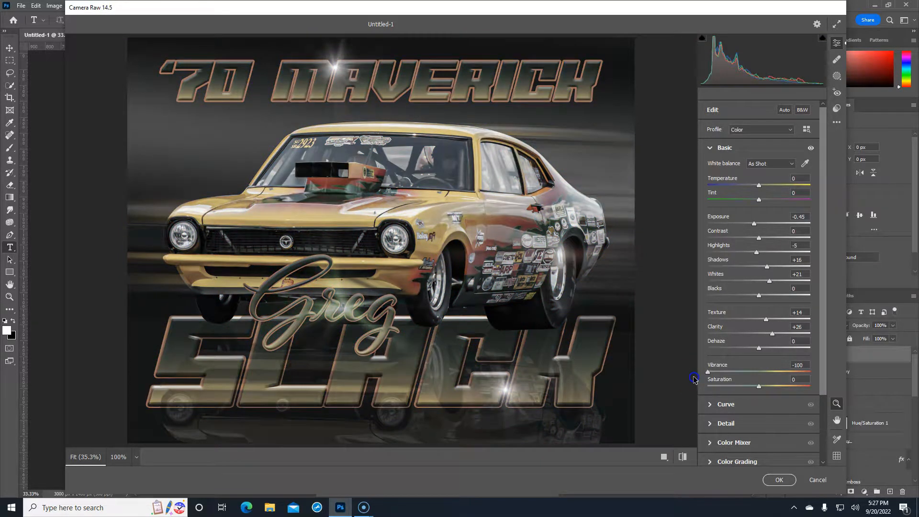
drag(731, 377, 758, 376)
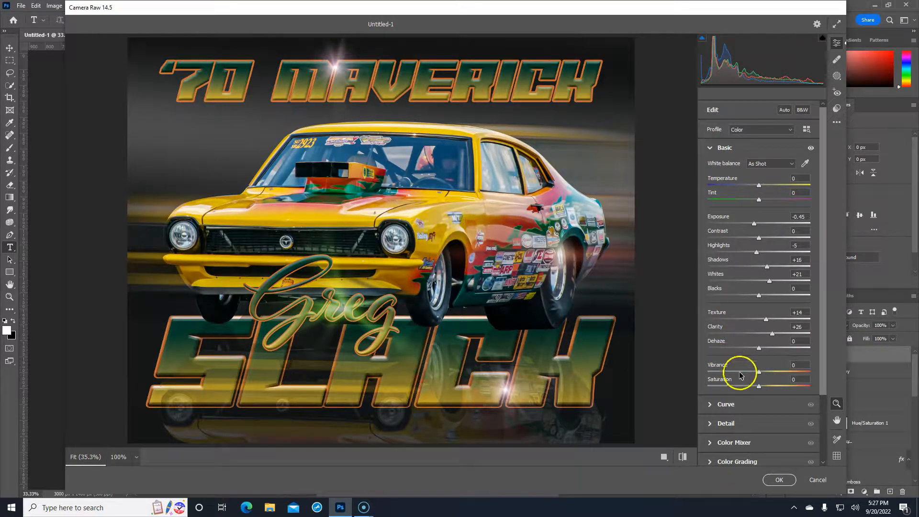
drag(760, 386, 789, 390)
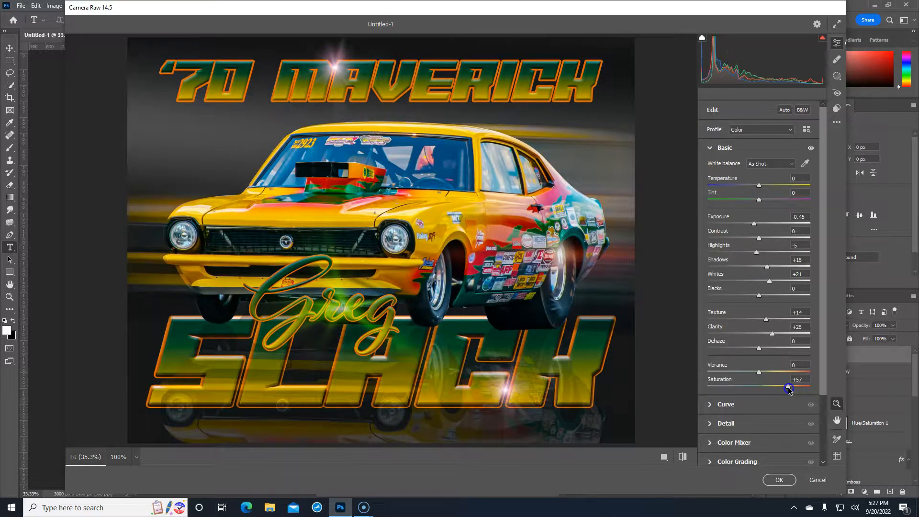
drag(721, 392, 711, 393)
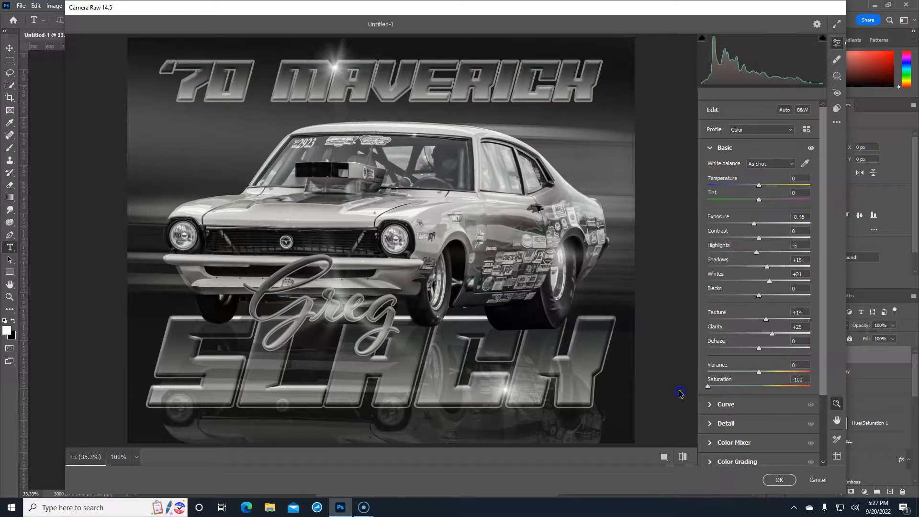
drag(708, 386, 775, 390)
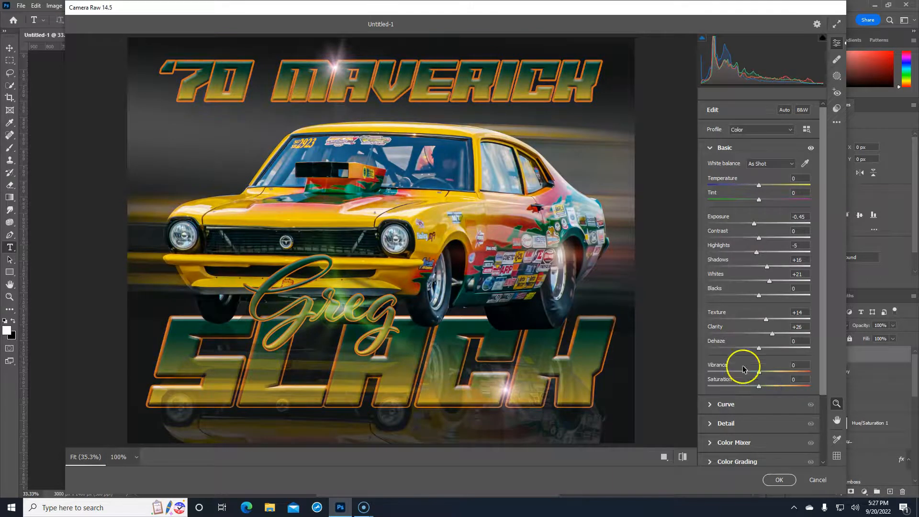
Set Detail Noise Reduction to 23, check it at 100% zoom, and apply Camera Raw with OK
click(710, 148)
click(448, 175)
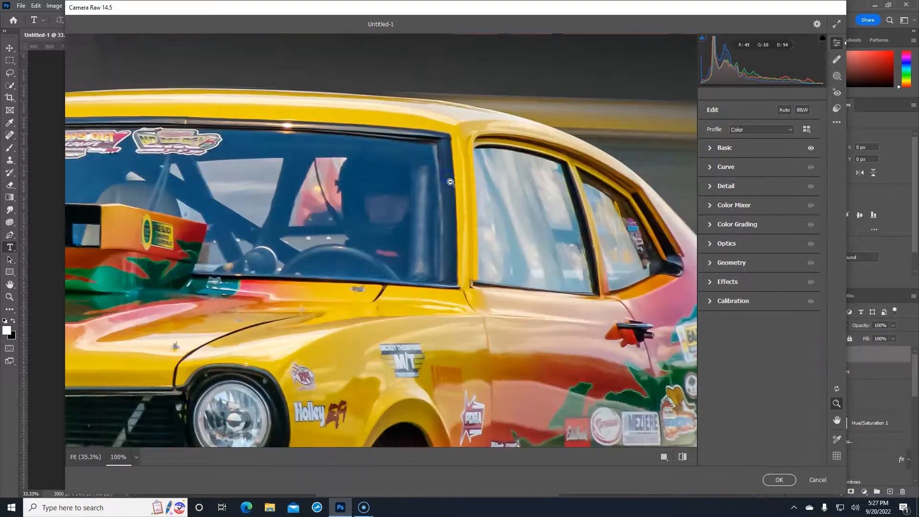
click(445, 279)
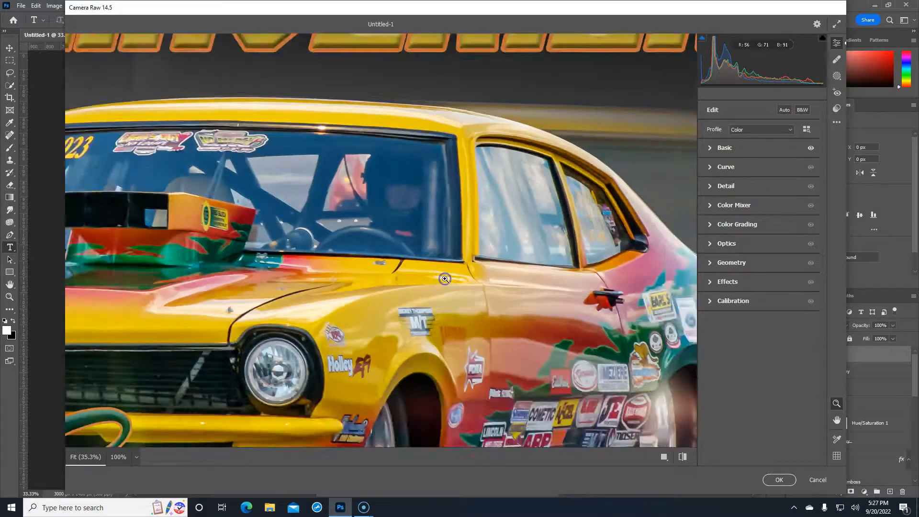
click(709, 187)
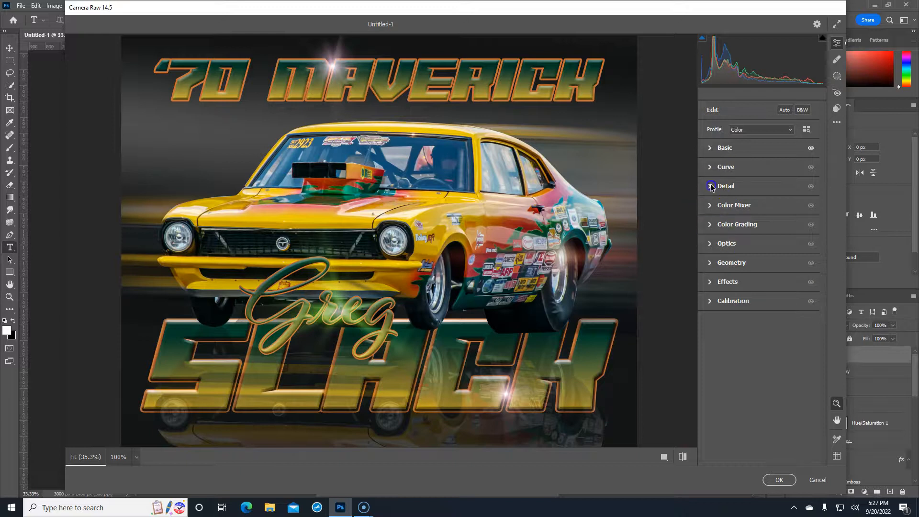
drag(708, 273, 725, 274)
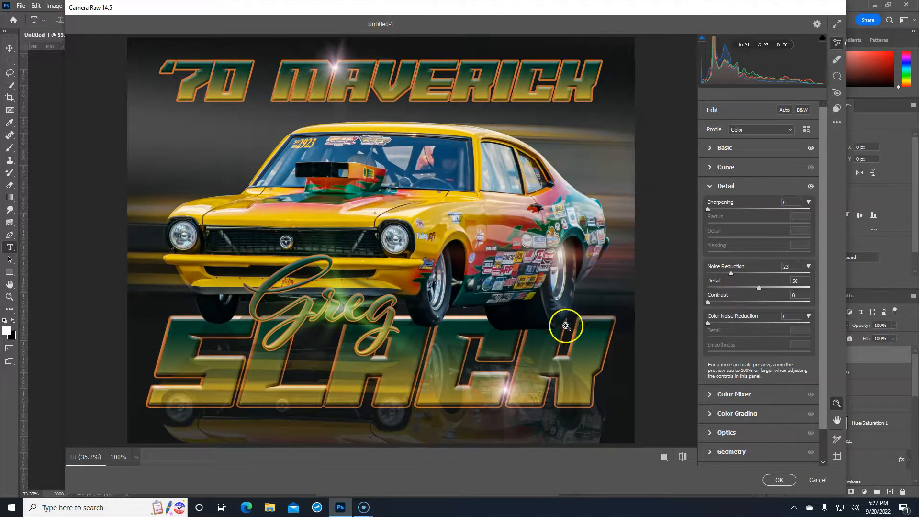
click(482, 236)
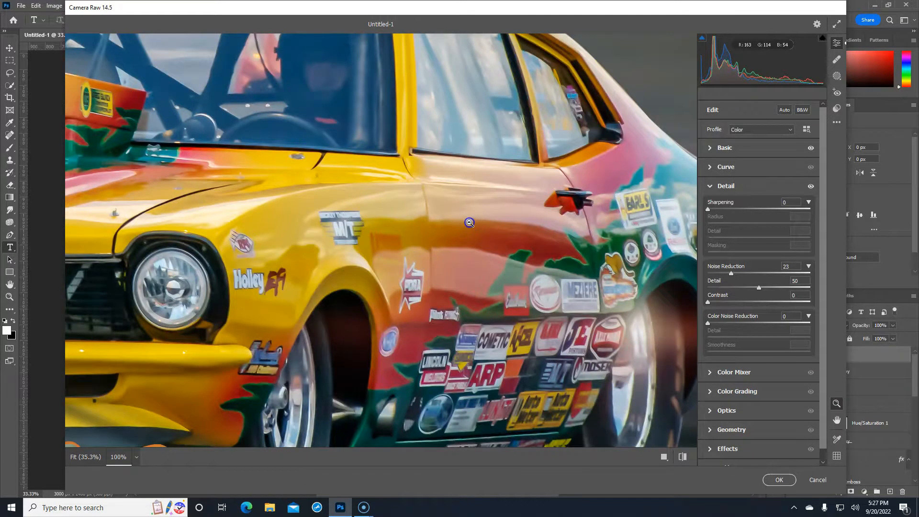
click(470, 223)
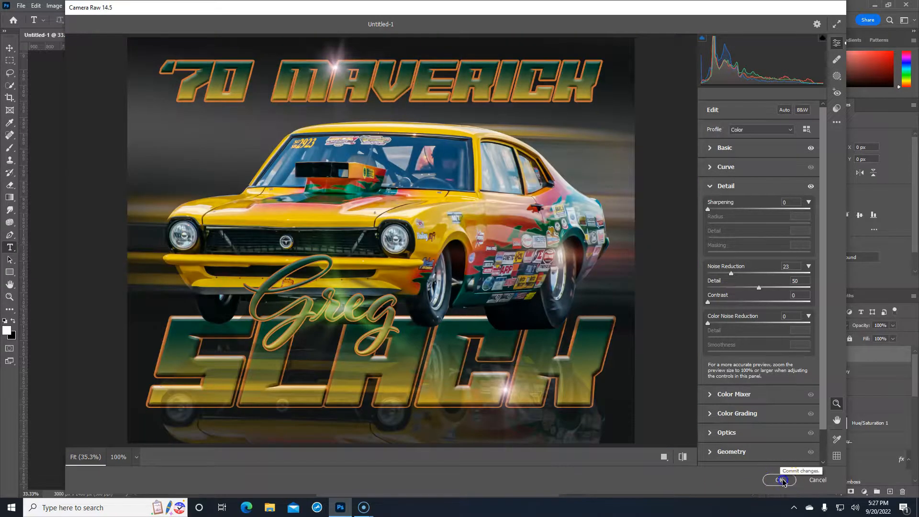
click(780, 480)
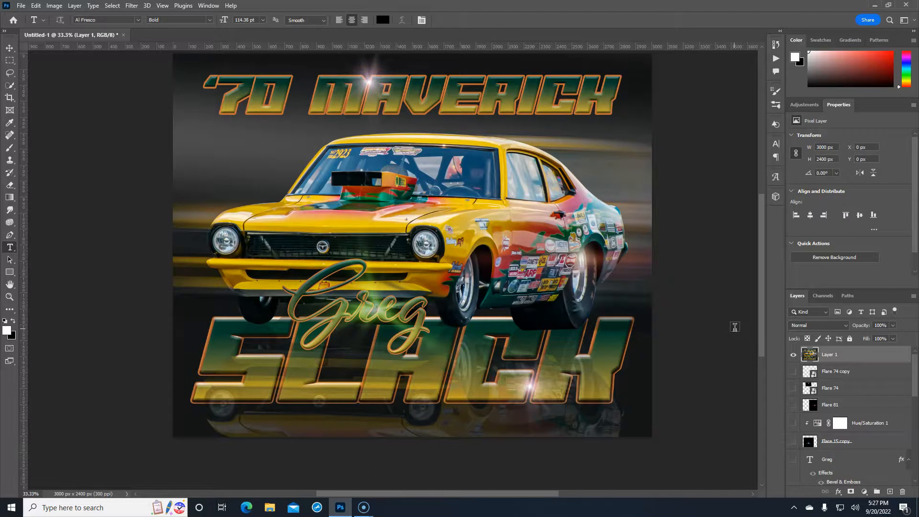
Show all layers, compare the poster with and without Layer 1, and set Layer 1 to 39% opacity
alt+click(793, 355)
scroll(797, 467, down, 1)
scroll(807, 412, down, 5)
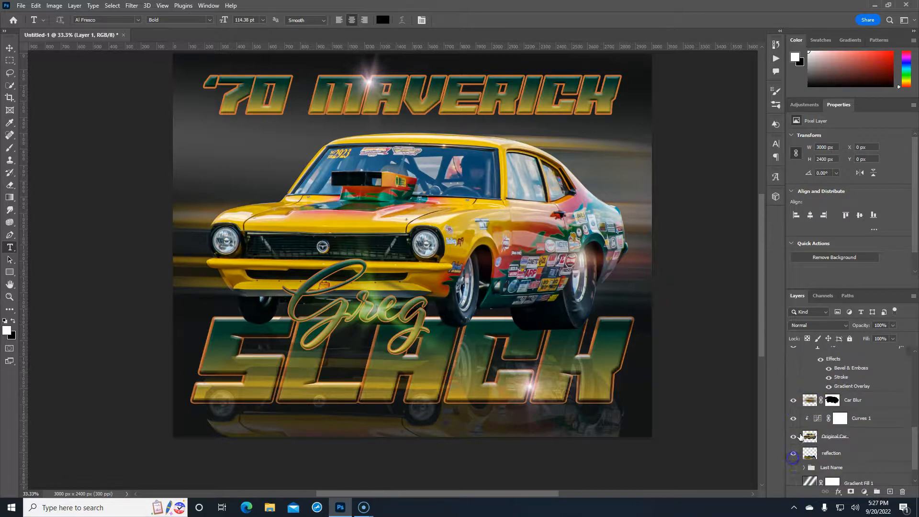
scroll(800, 436, down, 2)
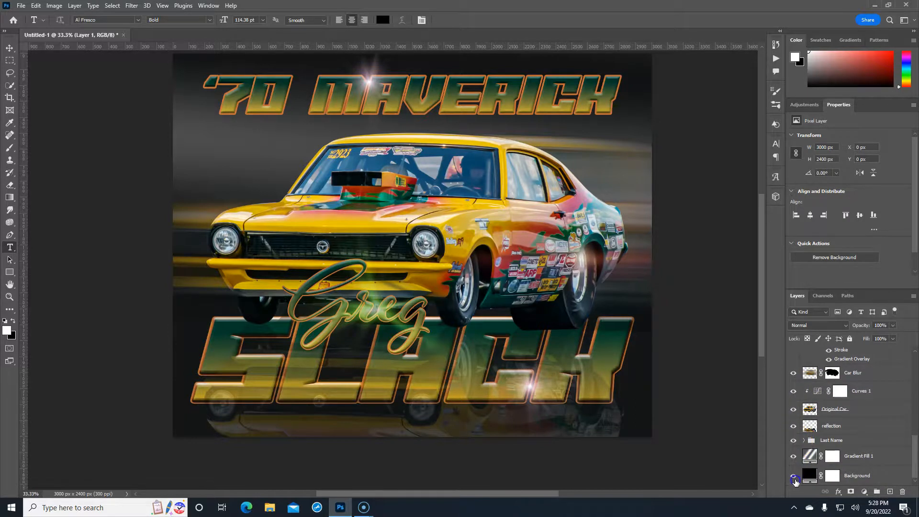
scroll(872, 433, up, 8)
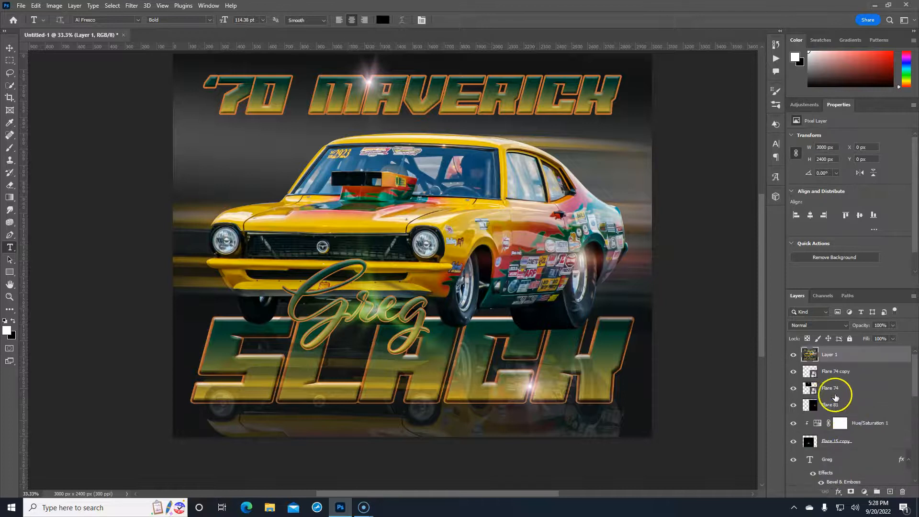
click(793, 355)
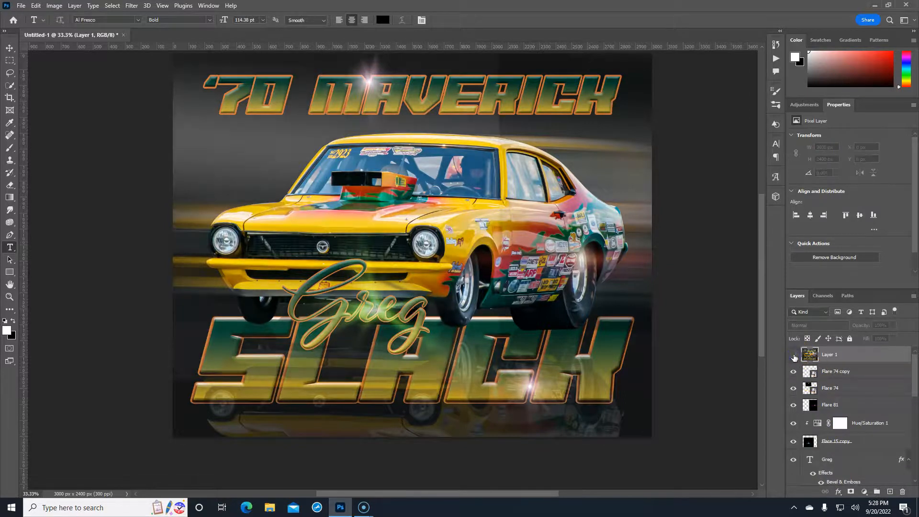
click(793, 356)
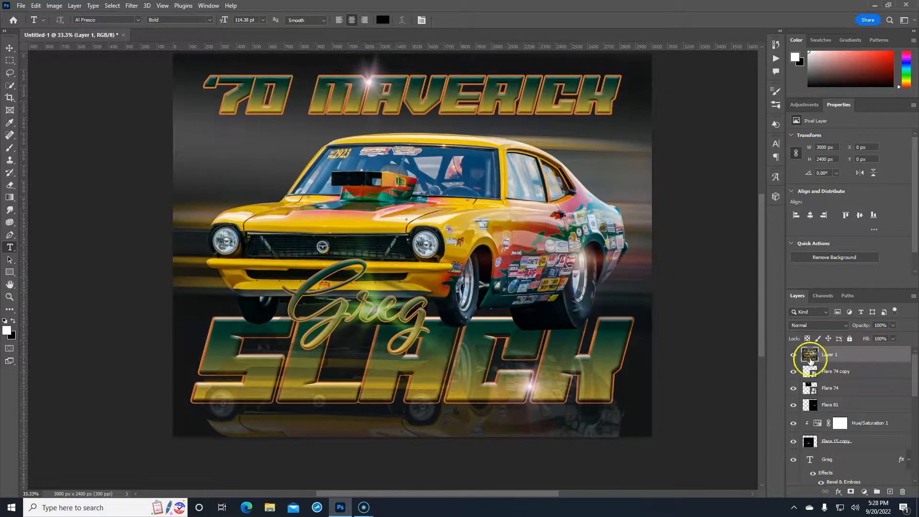
drag(861, 328, 794, 328)
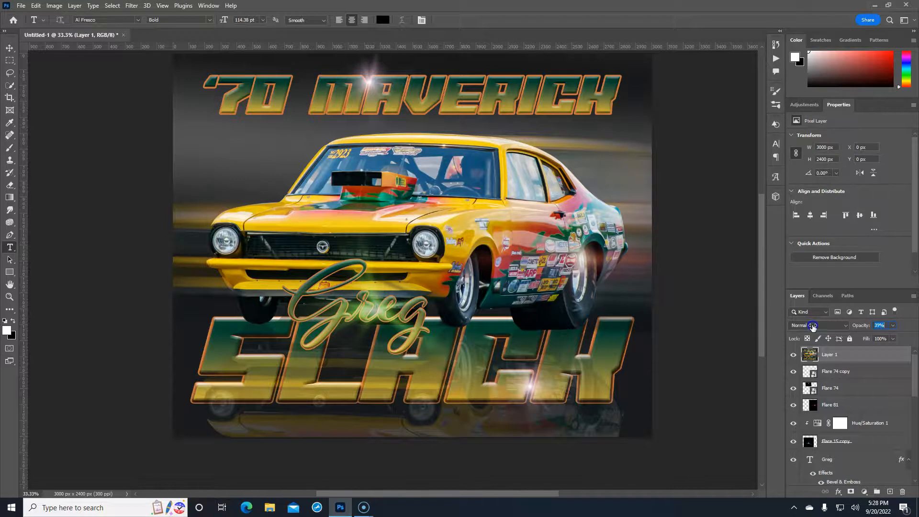
click(832, 383)
Add a Color Lookup layer using NightFromDay.CUBE at 61% opacity, with its mask inverted
click(864, 492)
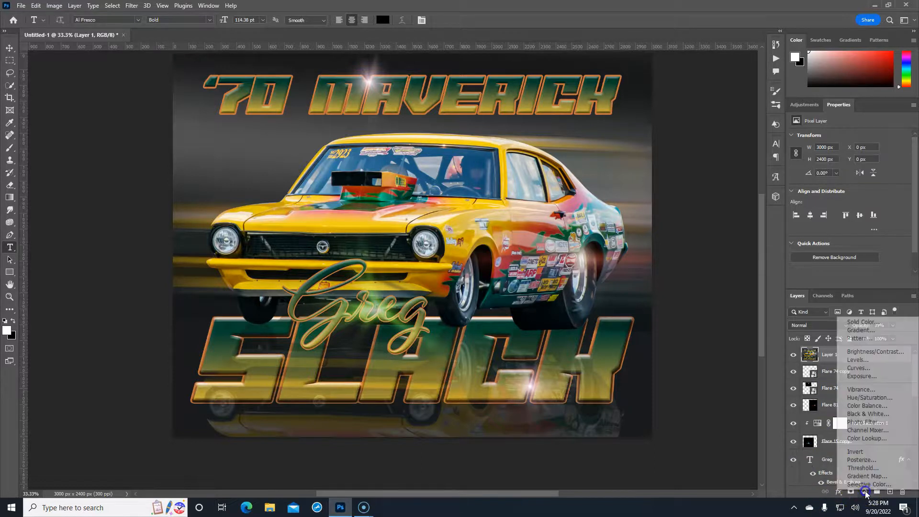
click(867, 438)
click(851, 137)
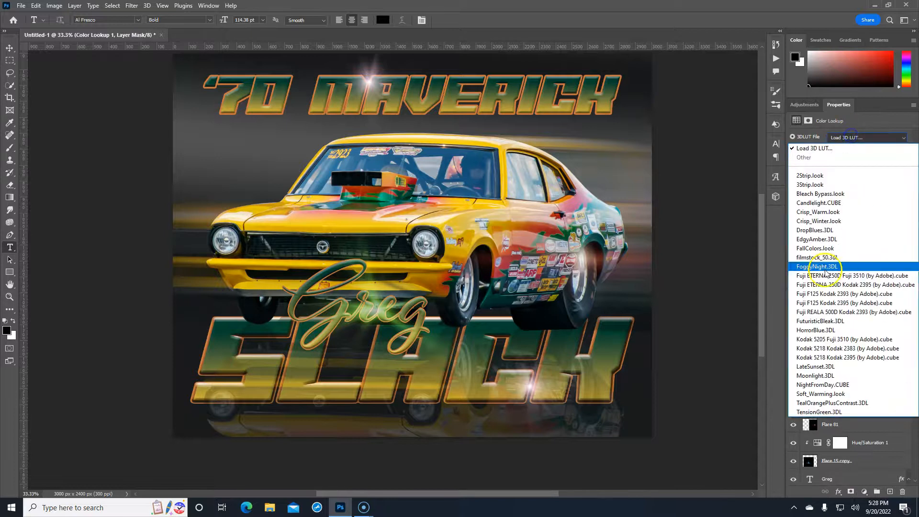
click(822, 384)
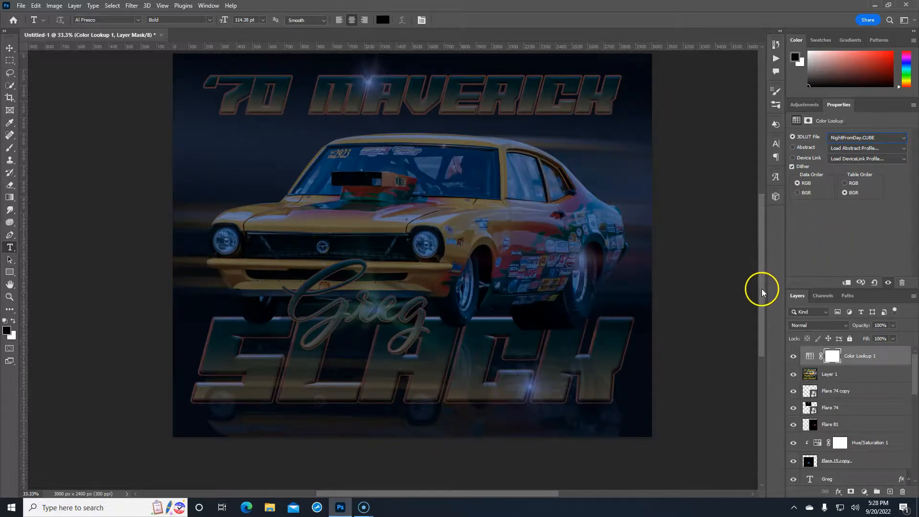
drag(862, 326, 812, 329)
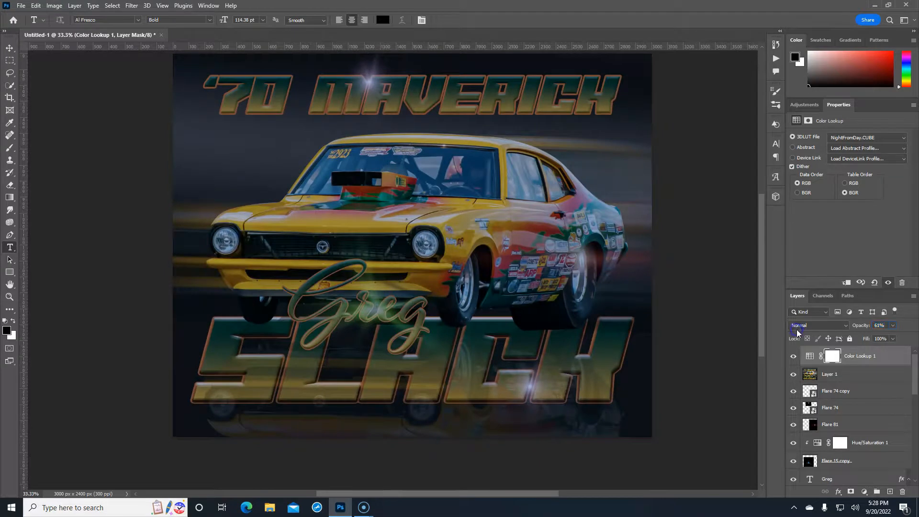
click(832, 357)
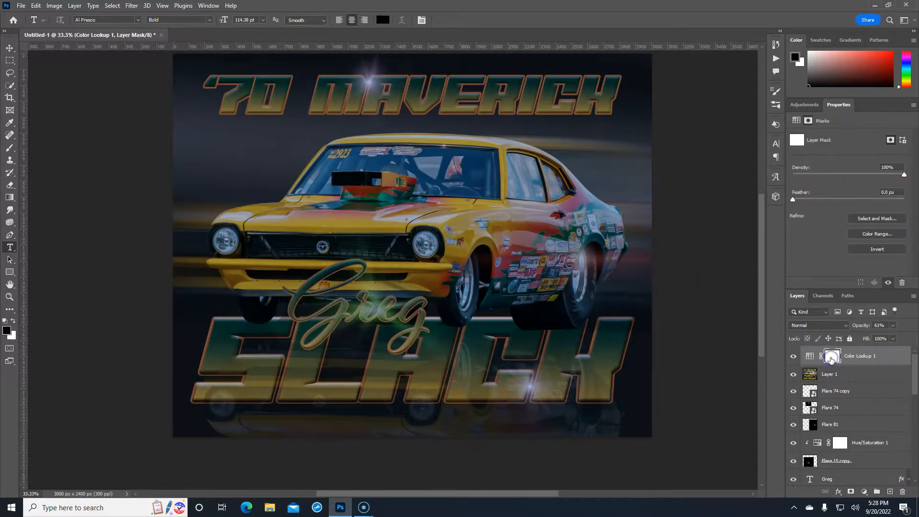
key(ctrl+i)
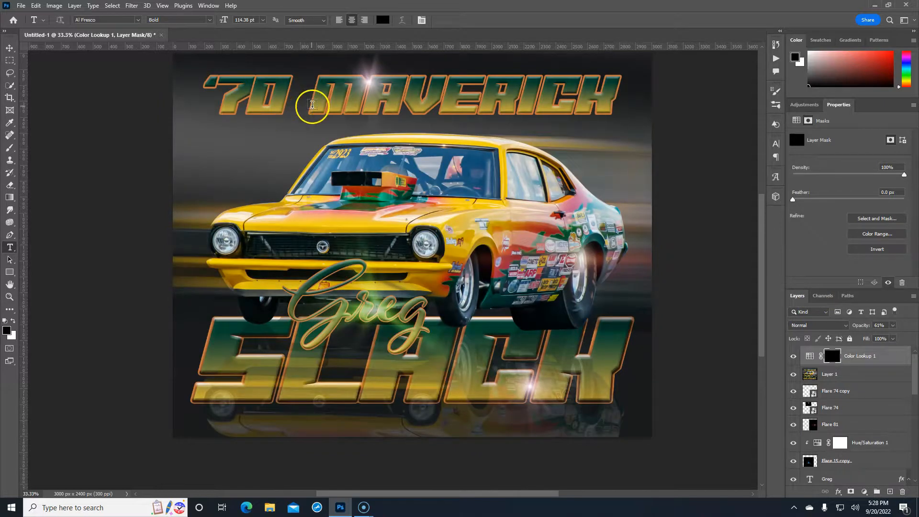
With a large white brush, paint the night look back over the poster's top and edges
key(b)
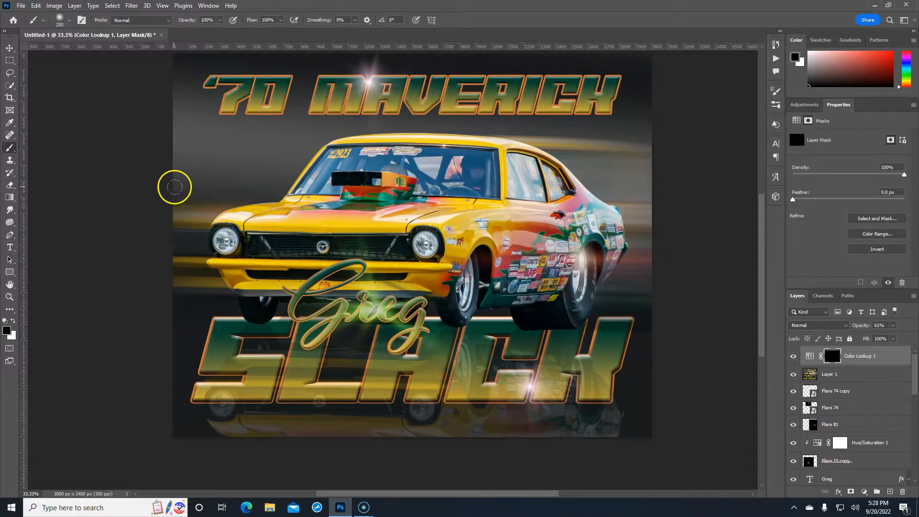
key(x)
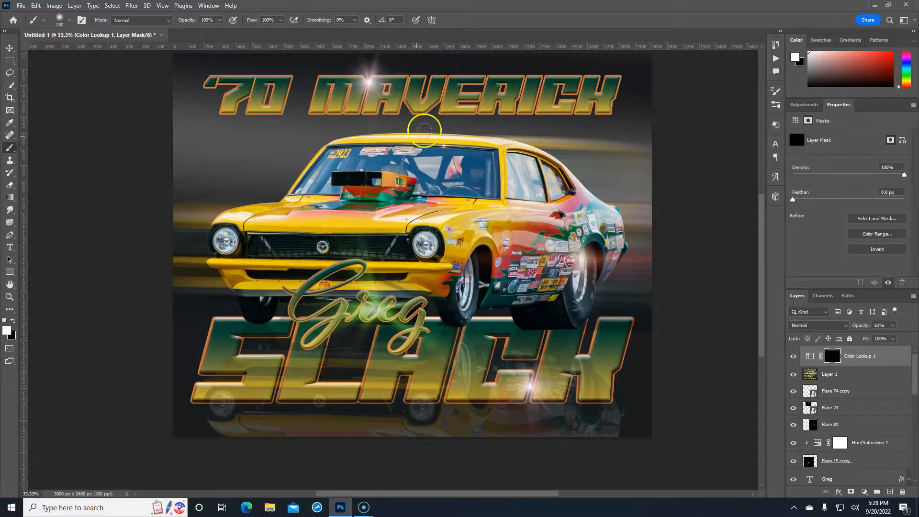
key(bracketright)
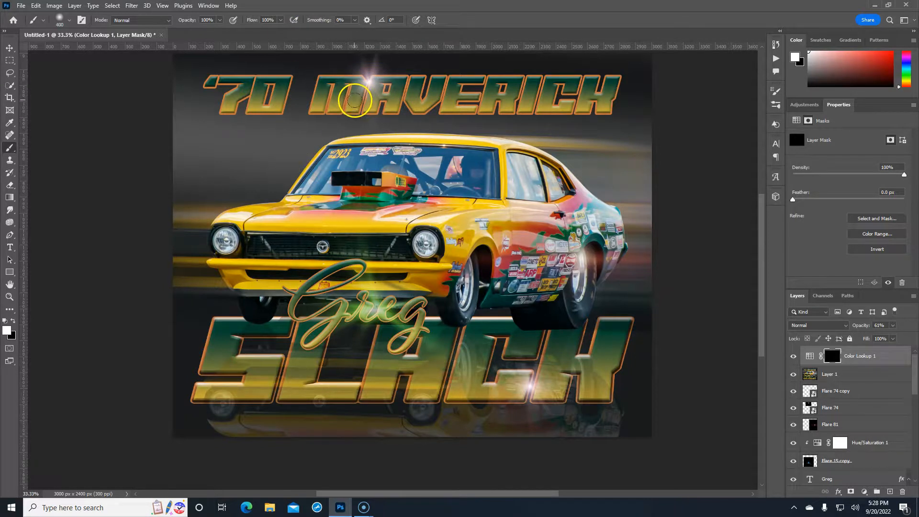
mouse_move(354, 100)
mouse_down()
mouse_move(491, 105)
mouse_move(622, 92)
mouse_up()
key(bracketright)
key(bracketright)
key(bracketright)
key(bracketright)
key(bracketright)
key(bracketright)
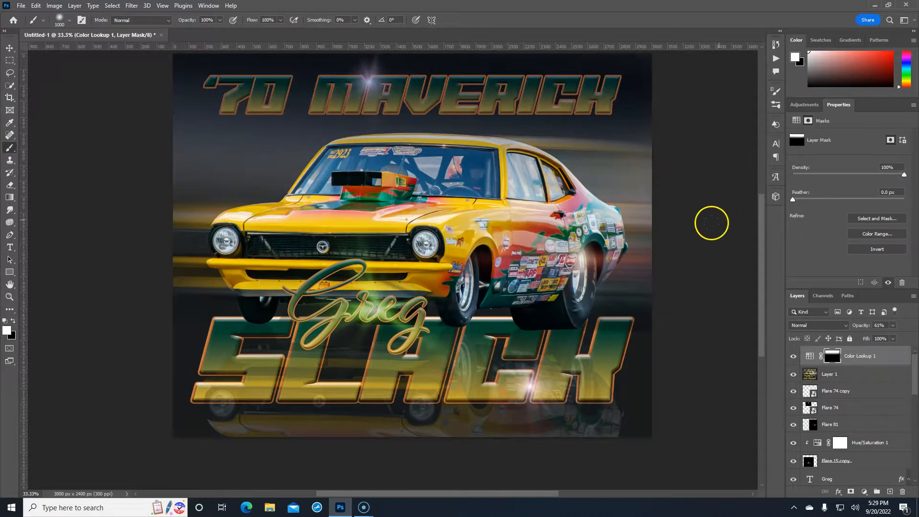
mouse_move(134, 198)
mouse_down()
mouse_move(176, 179)
mouse_move(128, 199)
mouse_up()
drag(143, 243, 139, 293)
mouse_move(149, 100)
mouse_down()
mouse_move(137, 391)
mouse_move(168, 273)
mouse_move(248, 464)
mouse_move(688, 445)
mouse_up()
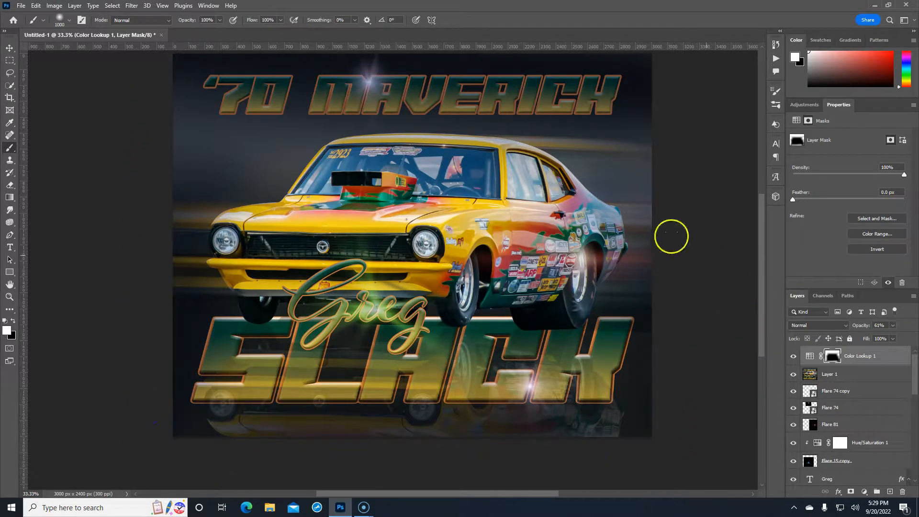
Compare the night look on and off, then lower its opacity to 27%
click(795, 356)
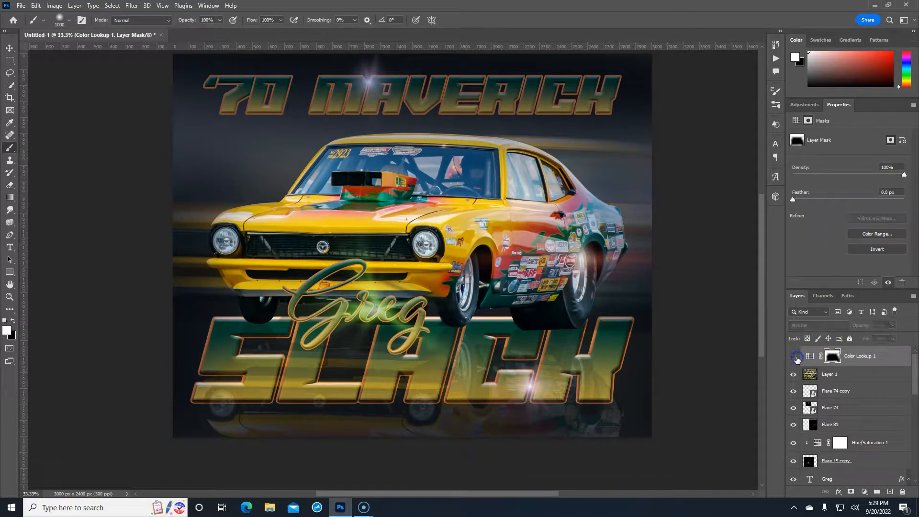
click(794, 359)
click(794, 358)
drag(859, 327, 857, 325)
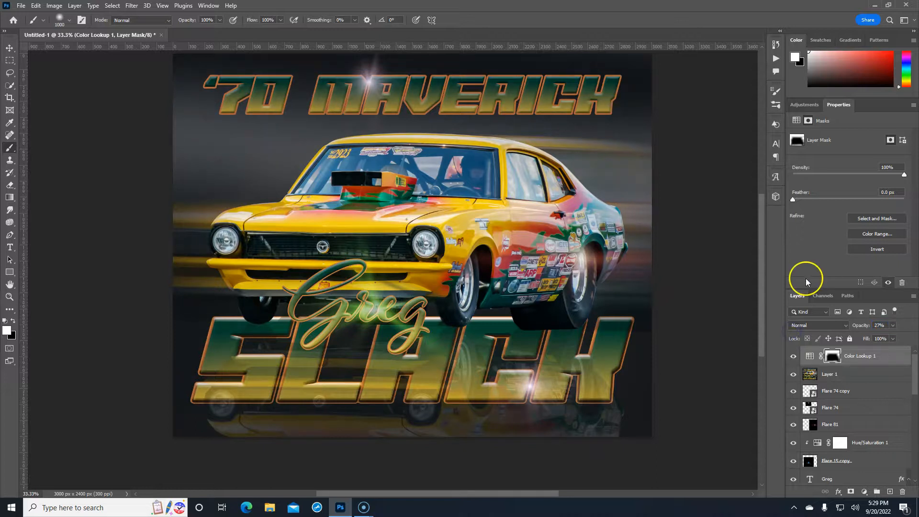
Add a brightening Curves 2 layer with an inverted mask, and set the brush flow to 64%
click(863, 493)
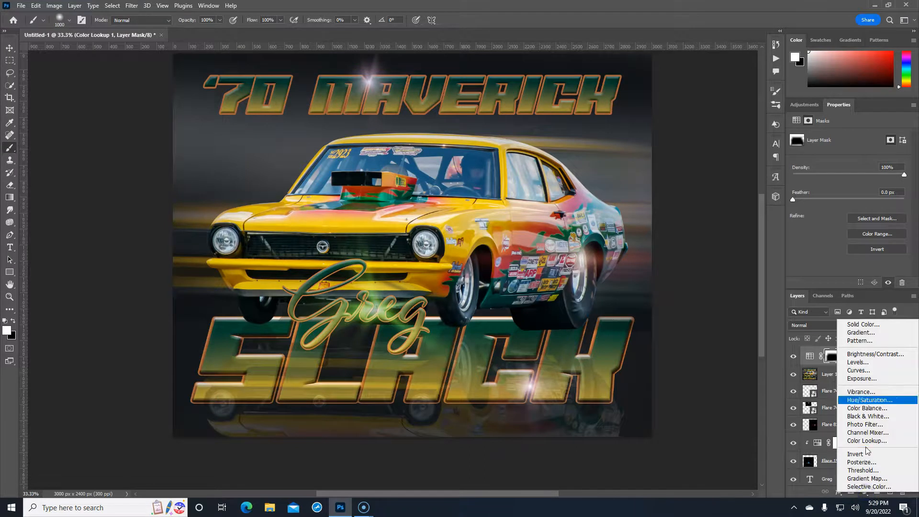
click(859, 370)
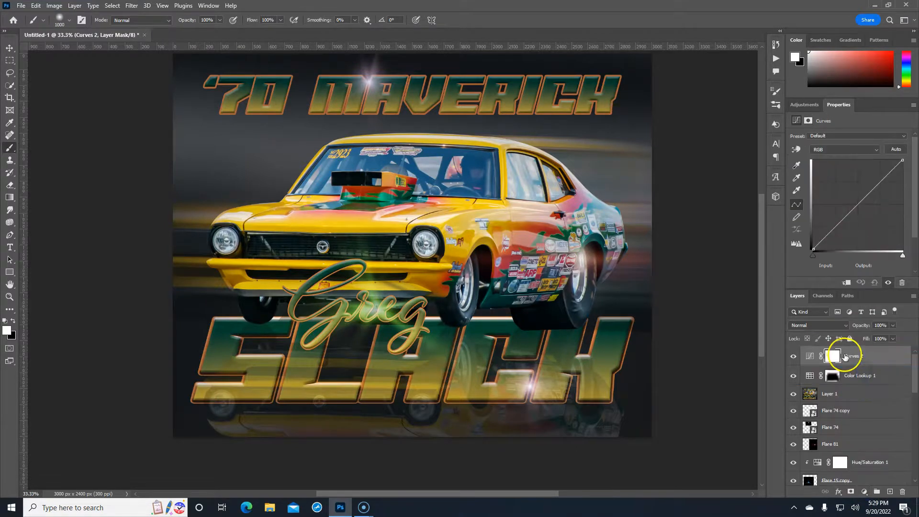
click(835, 226)
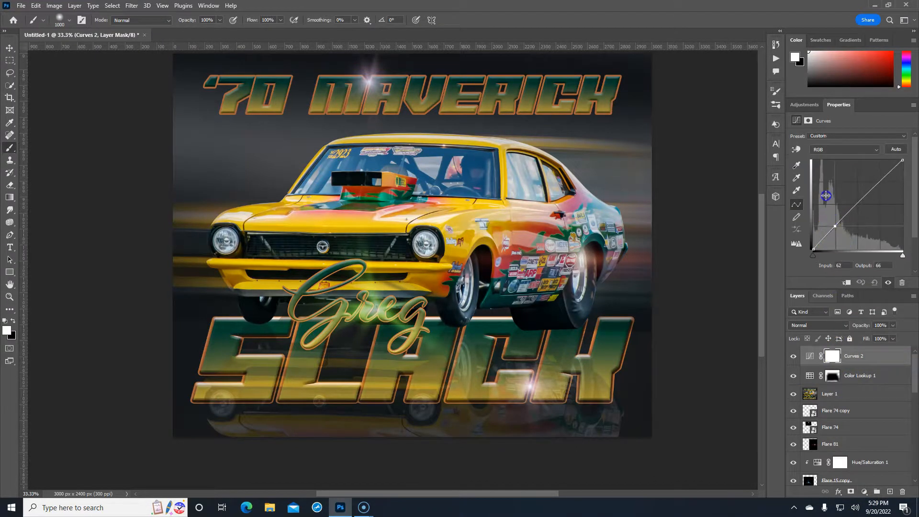
mouse_move(826, 195)
mouse_down()
mouse_move(828, 203)
mouse_move(841, 196)
mouse_up()
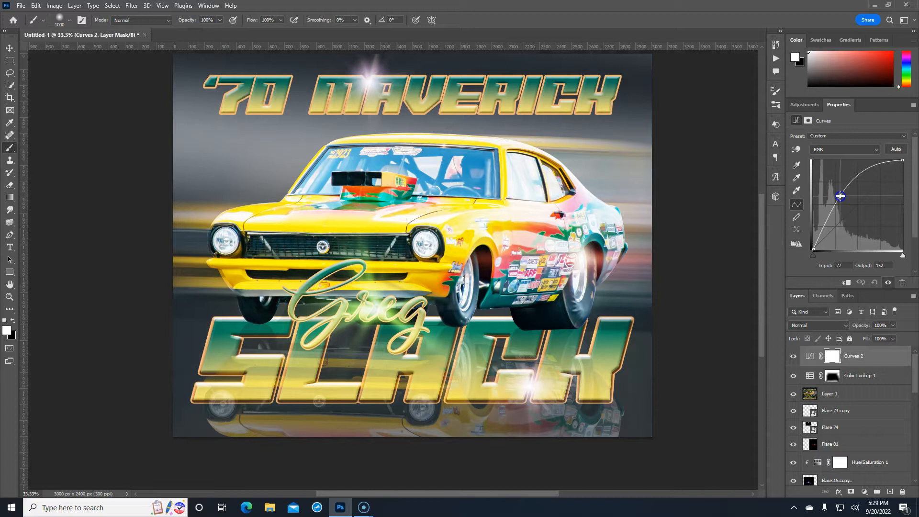
click(832, 357)
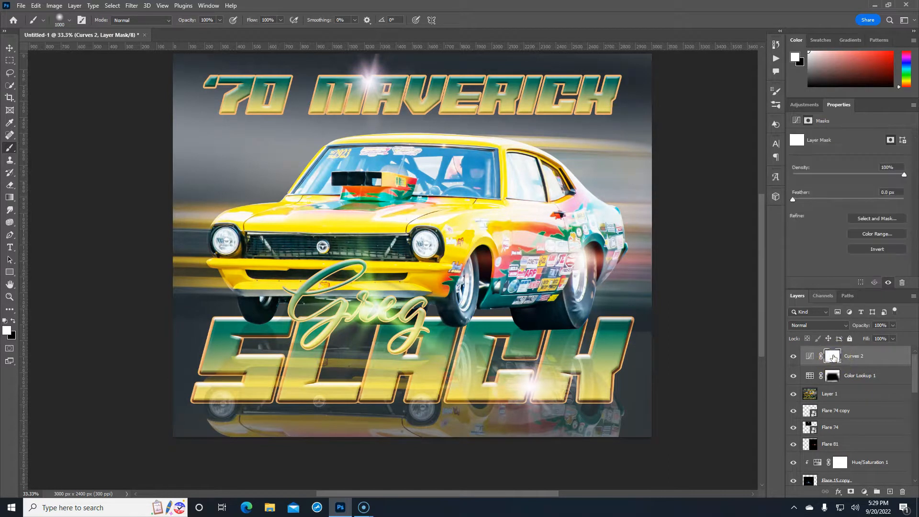
key(ctrl+i)
key(bracketleft)
key(bracketleft)
key(bracketleft)
key(bracketleft)
key(bracketleft)
key(bracketleft)
key(bracketleft)
key(bracketleft)
key(bracketleft)
key(bracketleft)
key(bracketleft)
key(bracketleft)
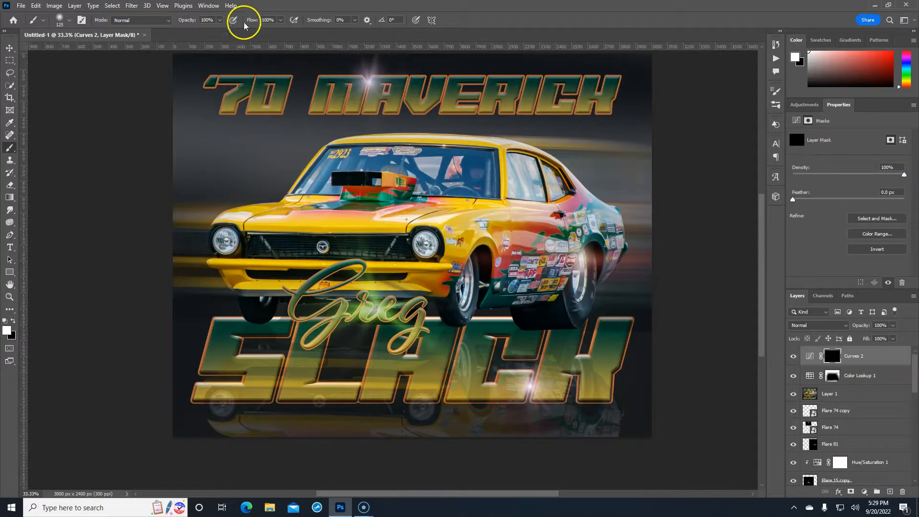
drag(251, 20, 216, 21)
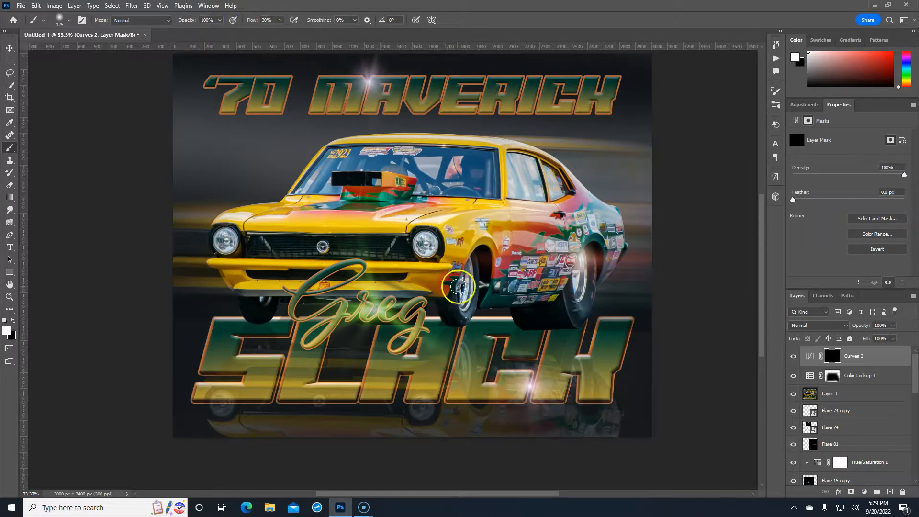
Paint the brightening onto both wheels, both headlights, the grille emblem and the car's side
mouse_move(466, 285)
mouse_down()
mouse_move(463, 302)
mouse_move(470, 270)
mouse_move(464, 299)
mouse_up()
mouse_move(584, 274)
mouse_down()
mouse_move(574, 295)
mouse_move(585, 273)
mouse_up()
drag(419, 237, 428, 246)
drag(226, 241, 224, 239)
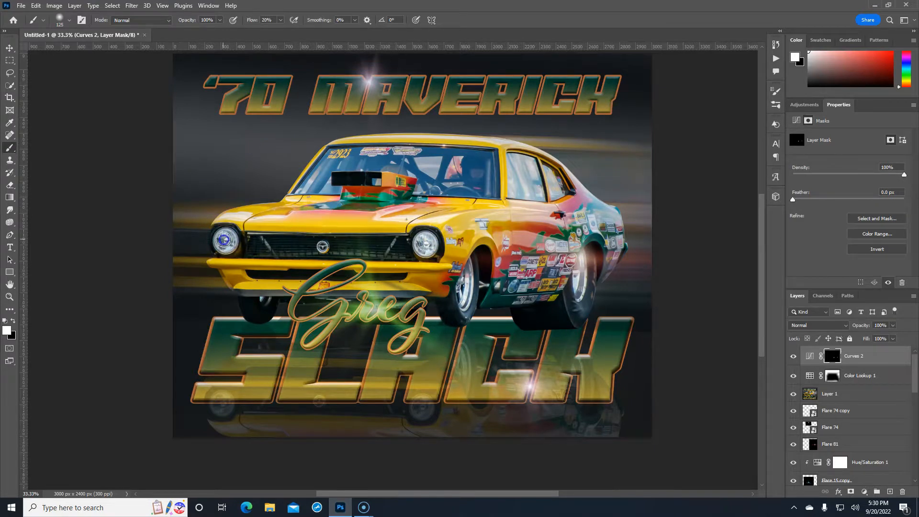
click(319, 247)
drag(540, 250, 547, 255)
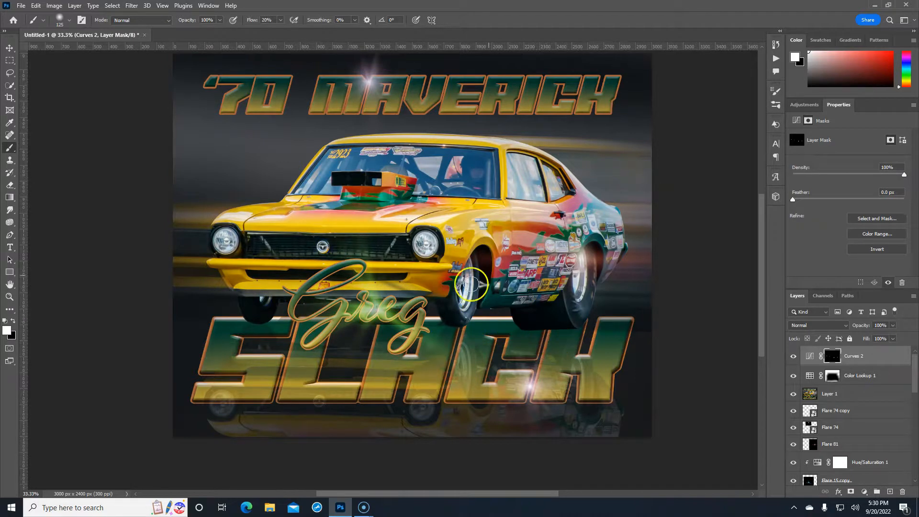
Paint the brightening onto the Greg script, its green flare, and the flares by MAVERICK and SLACK
drag(368, 304, 368, 317)
click(344, 316)
click(383, 317)
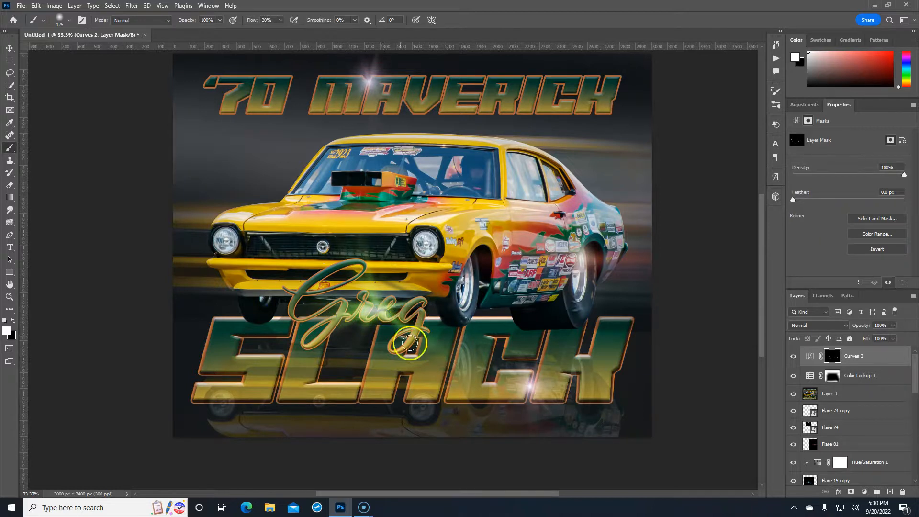
click(371, 84)
click(368, 80)
click(367, 79)
click(529, 383)
click(529, 383)
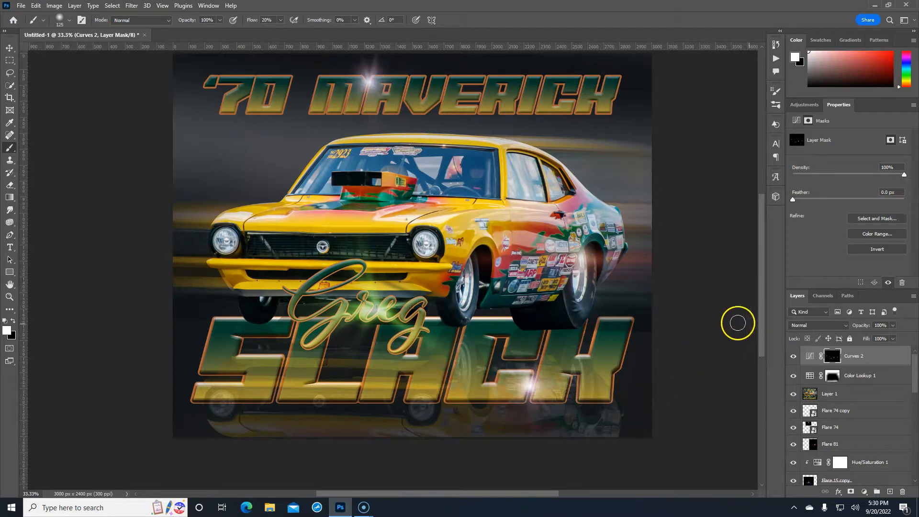
Compare the poster with Curves 2 on and off, then bring up its curve settings
click(793, 356)
click(793, 356)
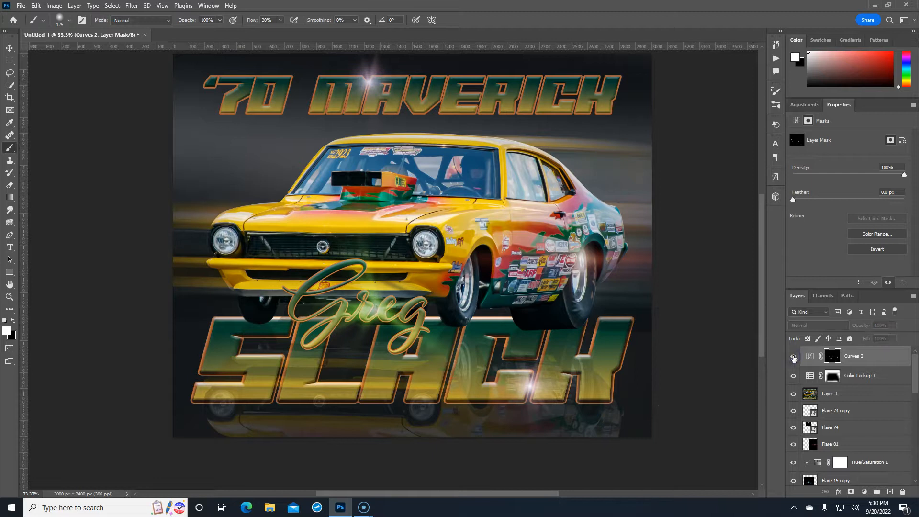
click(793, 357)
click(793, 357)
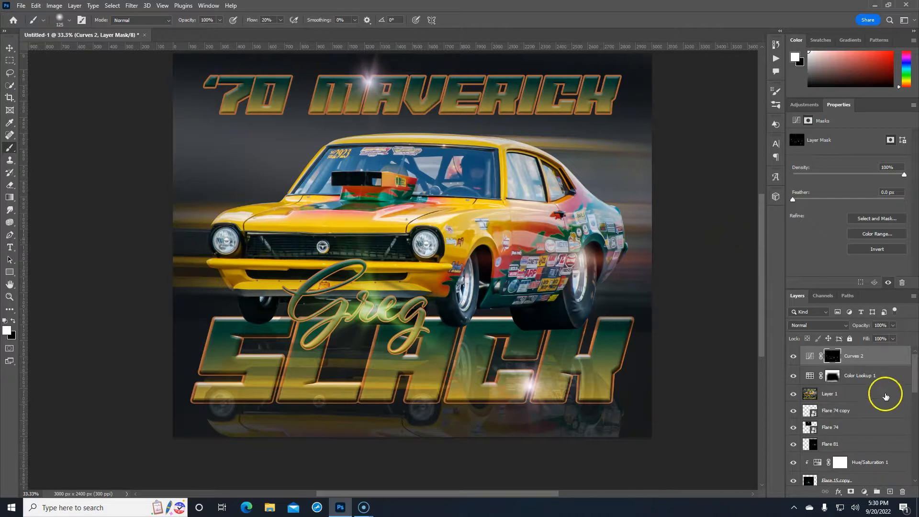
click(809, 356)
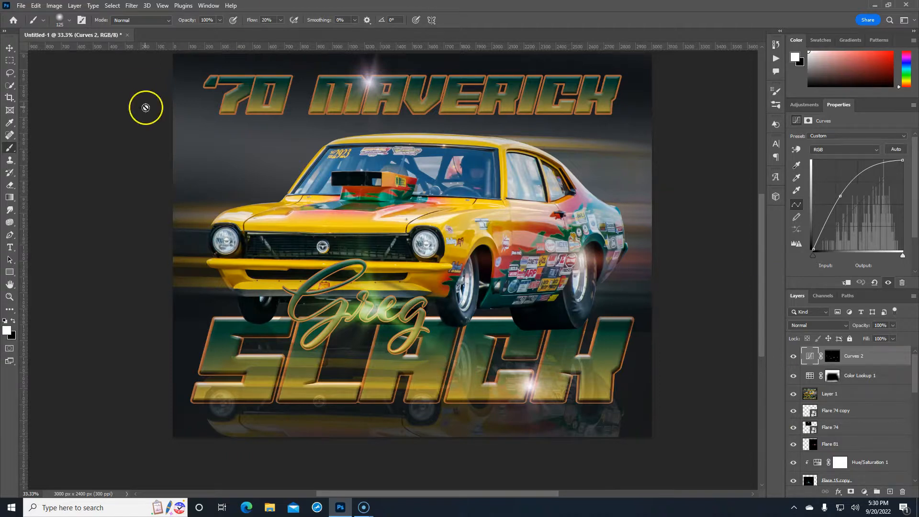
Save a local PSD copy in Desktop > new projects, named with the driver's name plus 'Maverick poste', keeping Maximize Compatibility
click(20, 6)
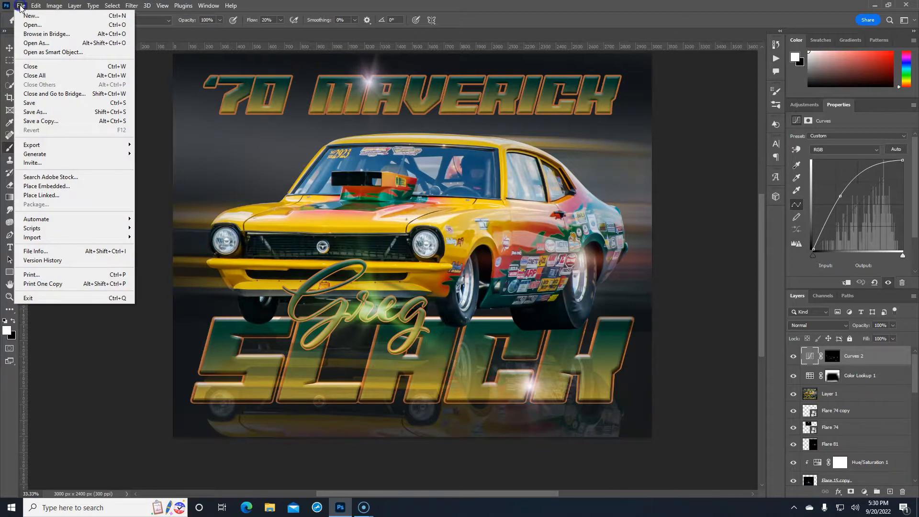
click(40, 121)
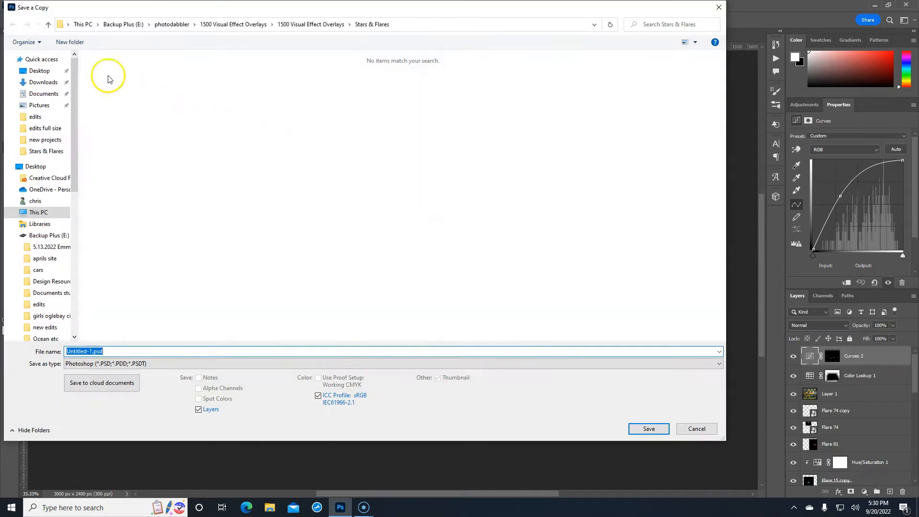
click(38, 70)
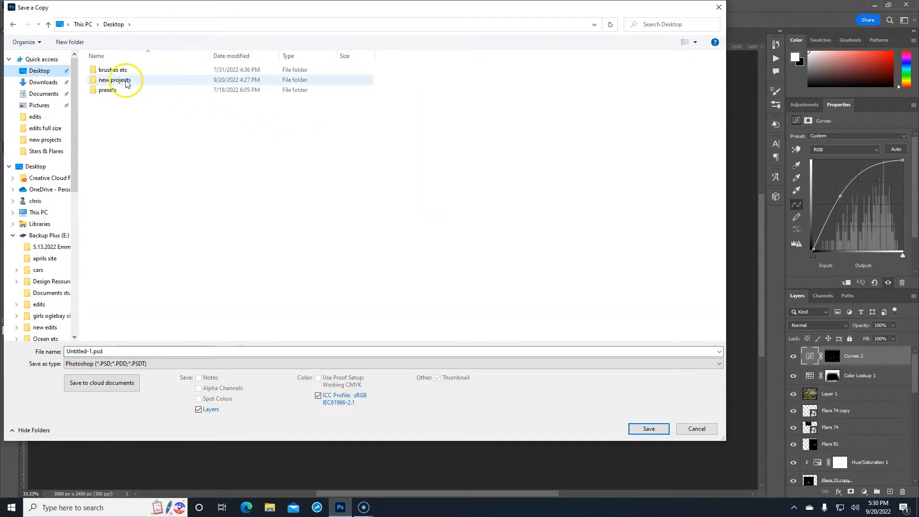
double_click(127, 82)
click(120, 354)
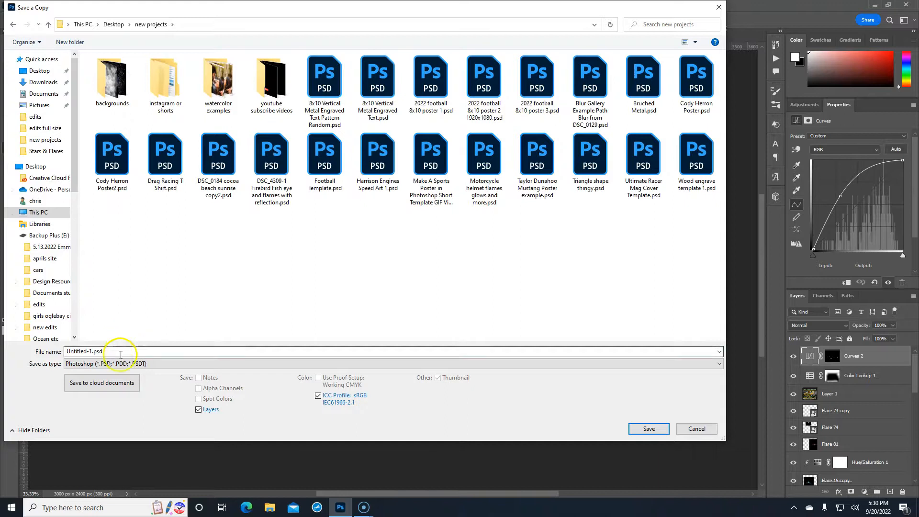
double_click(120, 354)
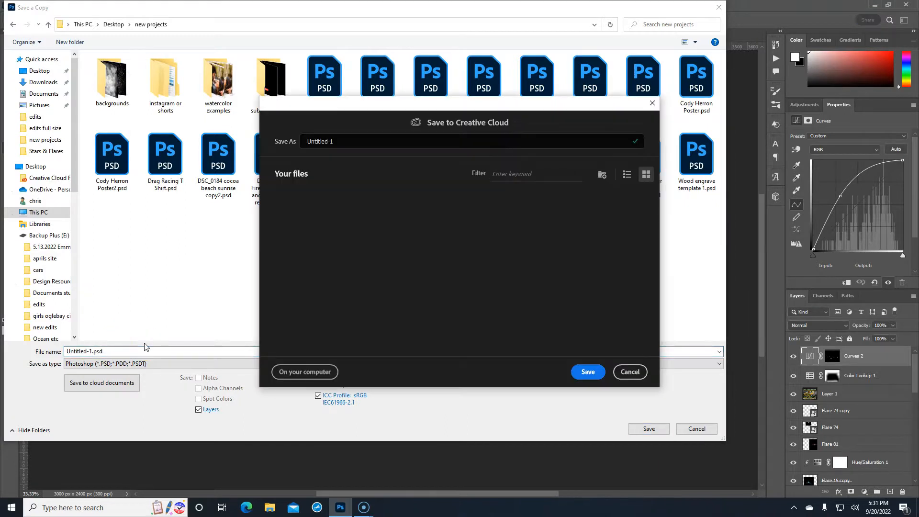
click(316, 372)
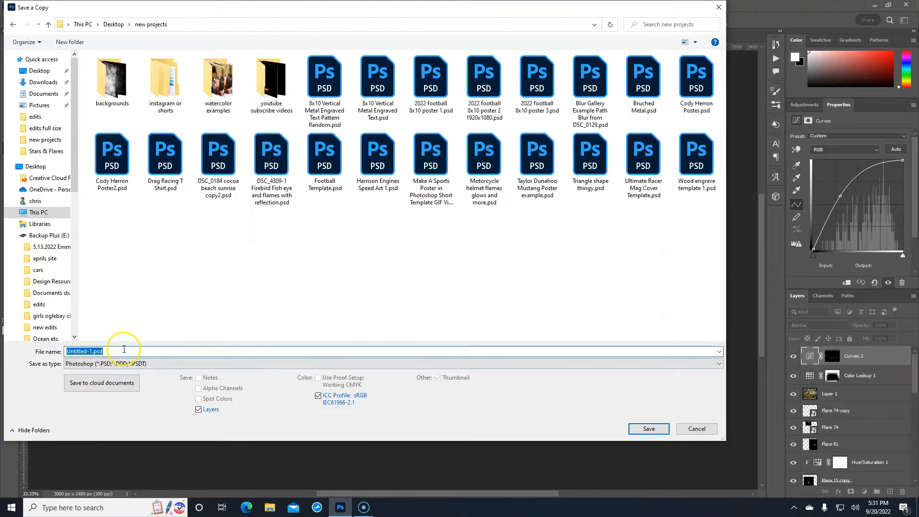
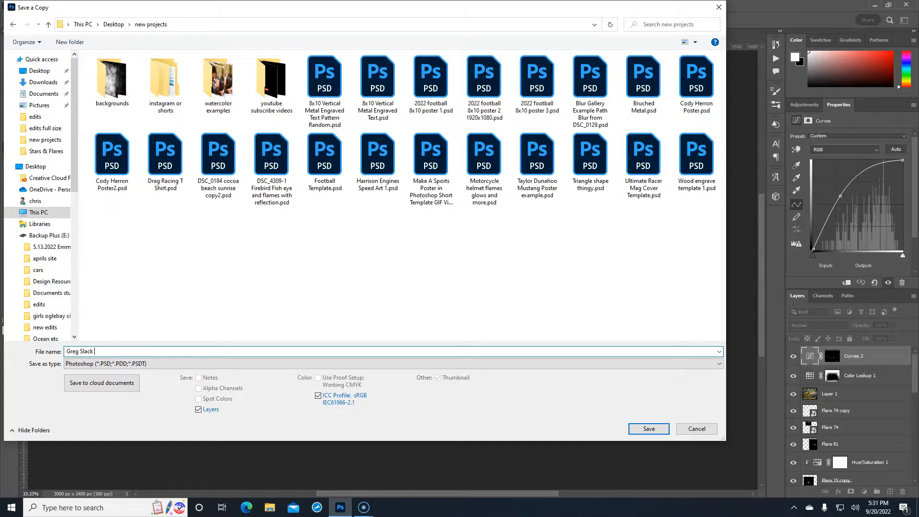
text(Maverick poster Design 1)
click(649, 429)
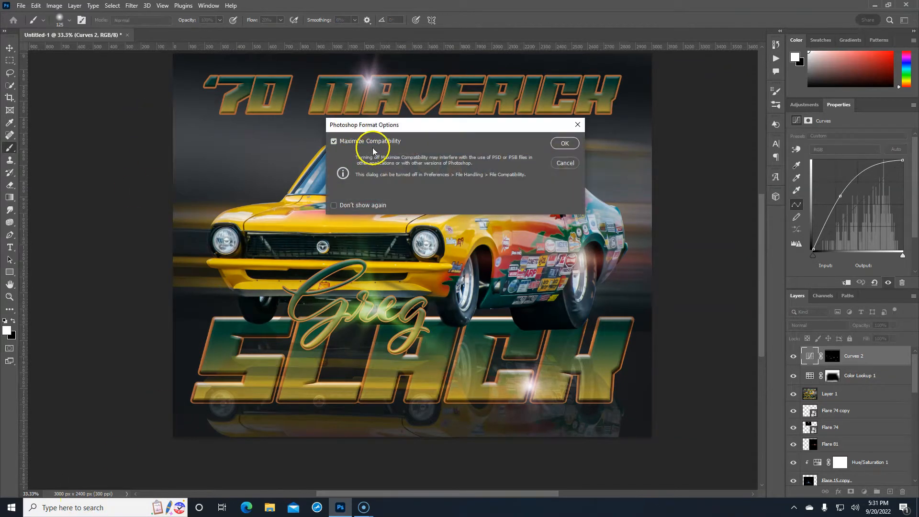
click(564, 143)
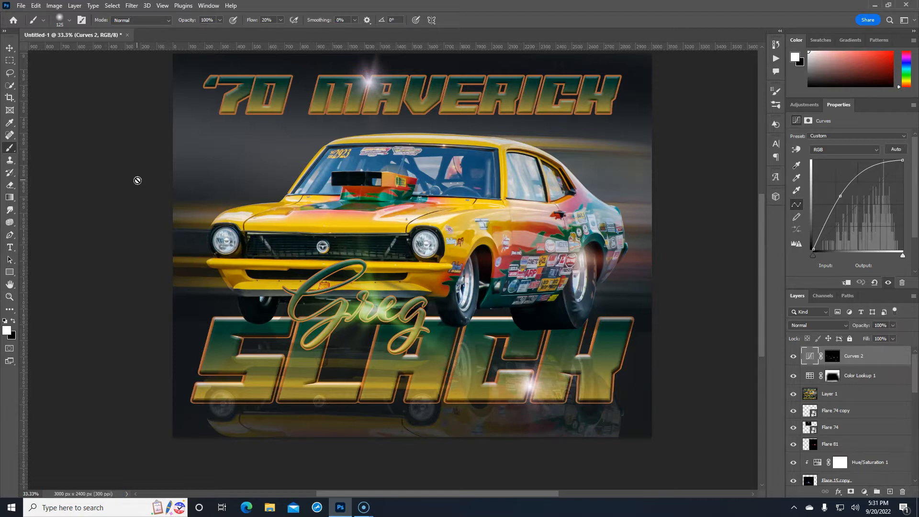
Save a JPEG copy under the PSD's file name in new projects at Quality 12 (Maximum)
click(19, 6)
click(62, 121)
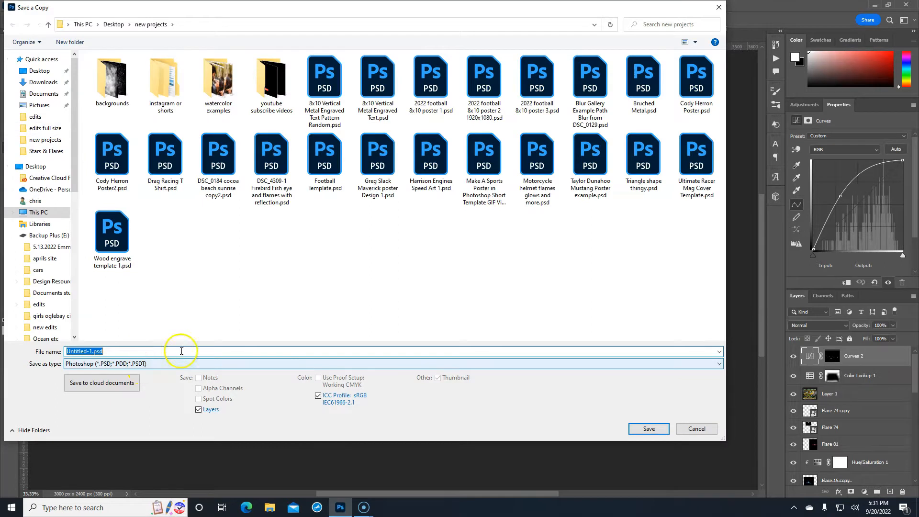
click(374, 161)
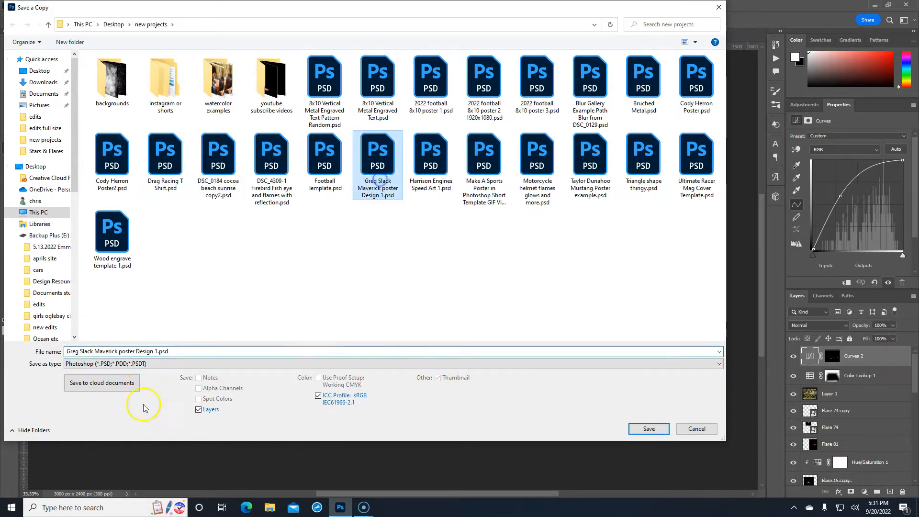
click(139, 368)
click(119, 261)
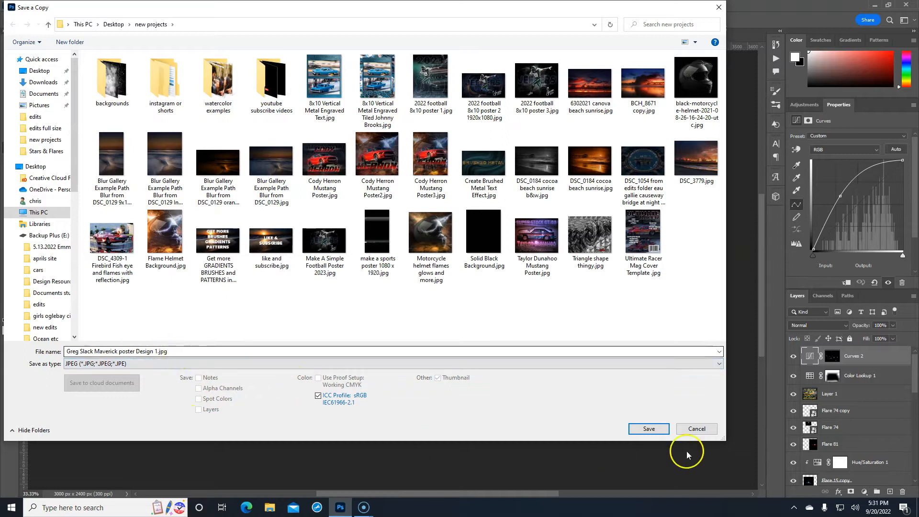
click(650, 429)
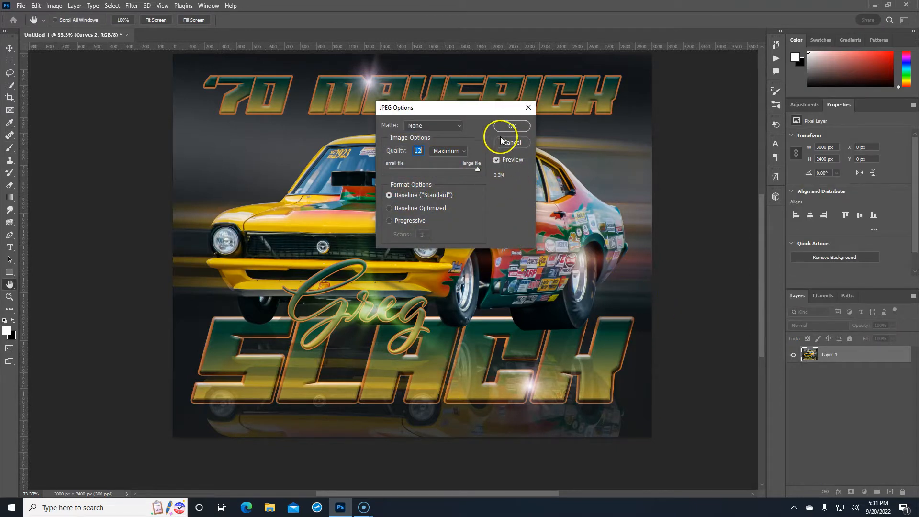
click(512, 127)
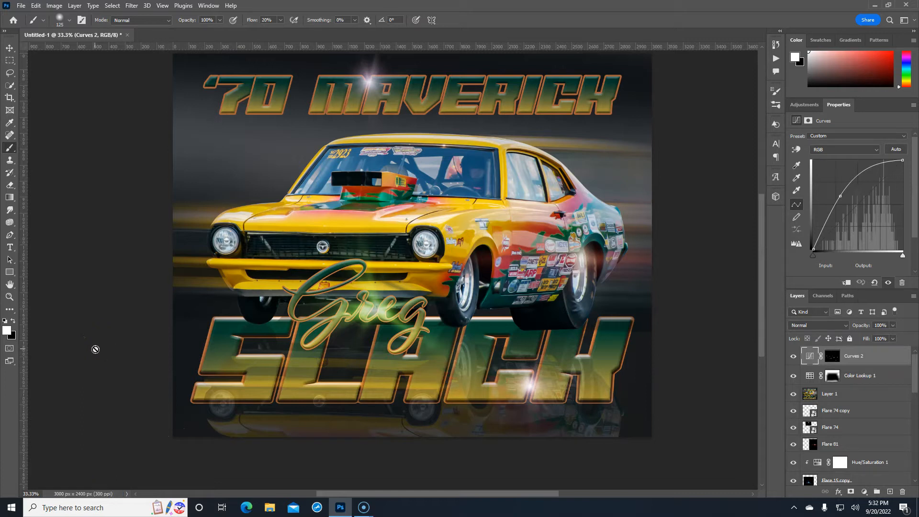
click(689, 293)
click(672, 313)
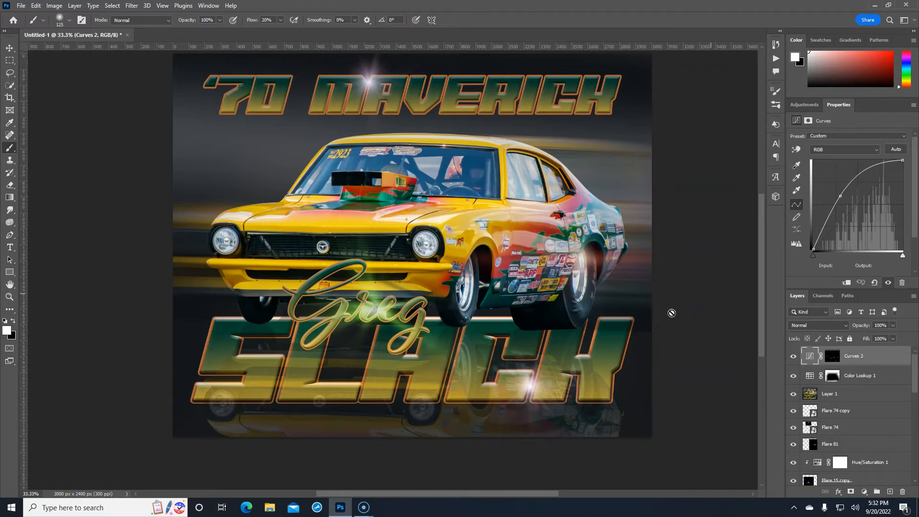